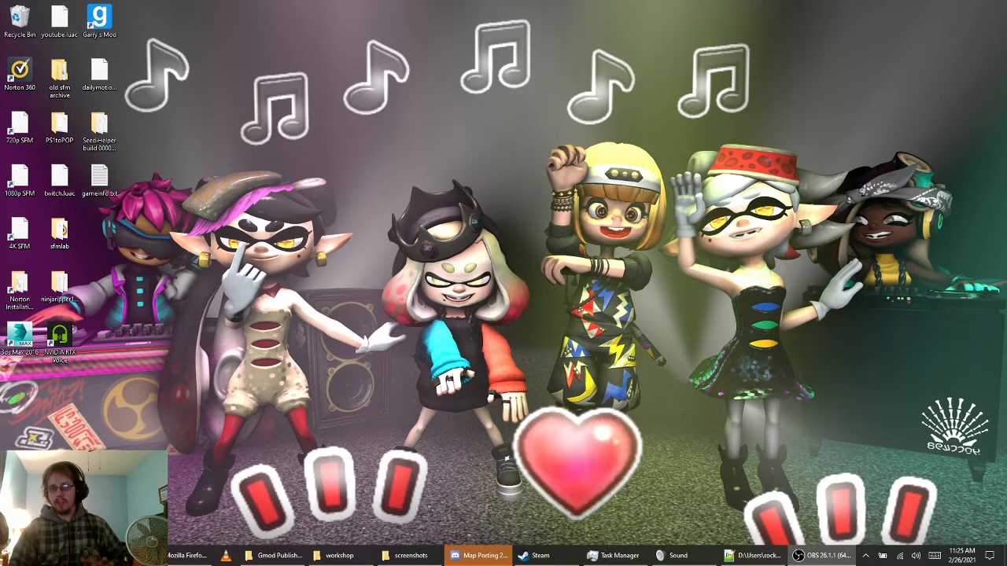
{"action": "key", "text": "super"}
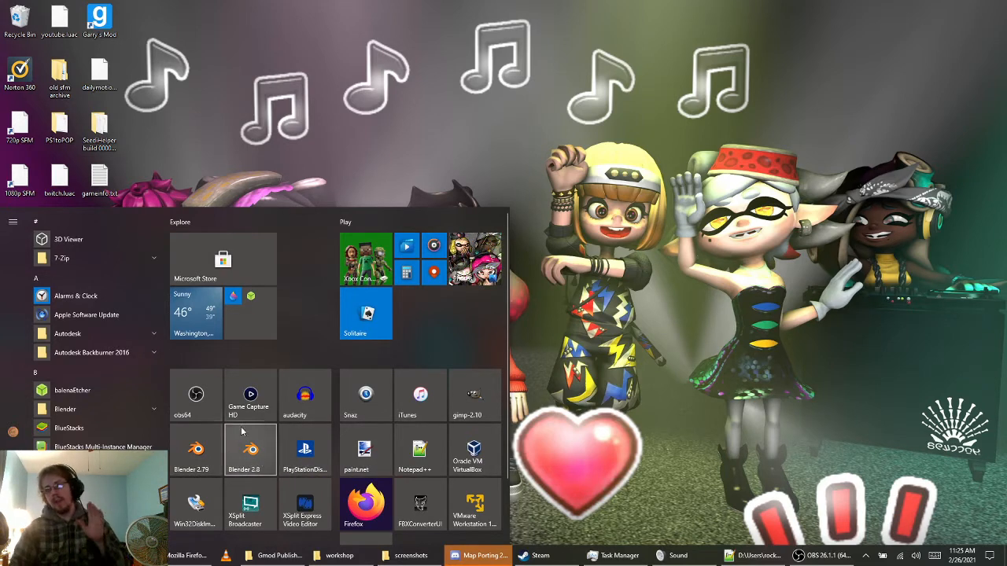
{"action": "left_click", "coordinate": [738, 370]}
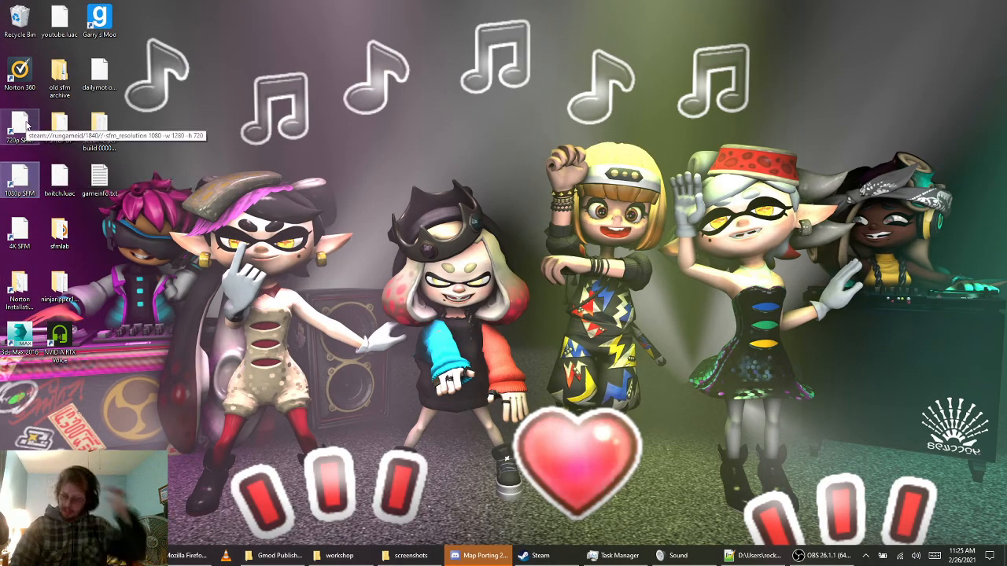
{"action": "left_click", "coordinate": [12, 556]}
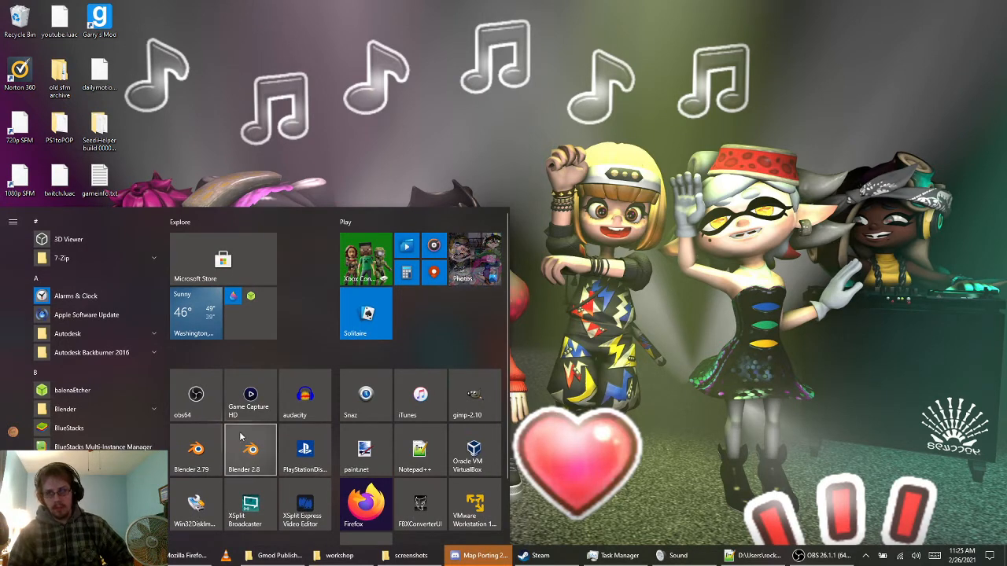
{"action": "left_click", "coordinate": [681, 435]}
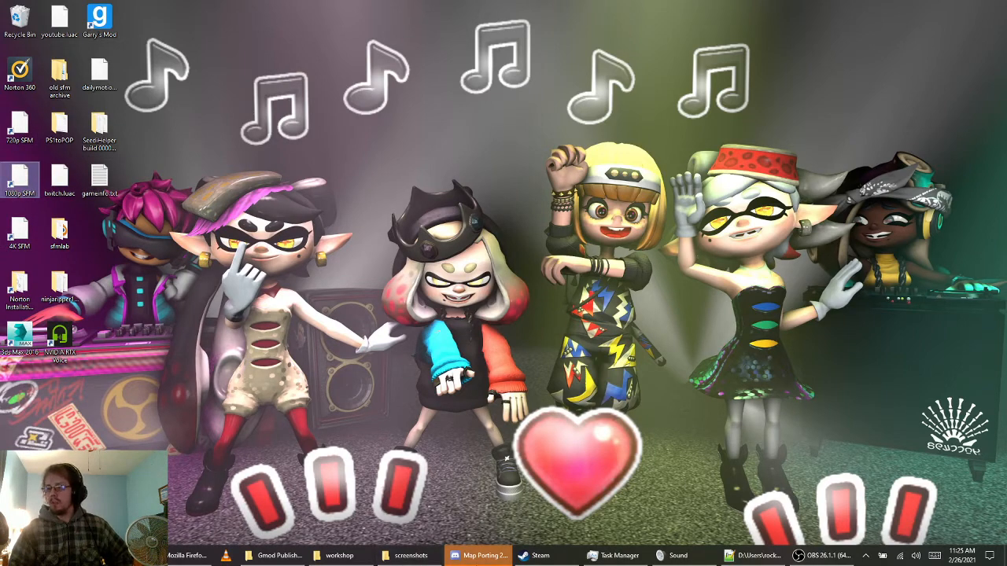
Switch to Steam, view the Source Filmmaker page in the game library, and minimize Steam
{"action": "left_click", "coordinate": [541, 555]}
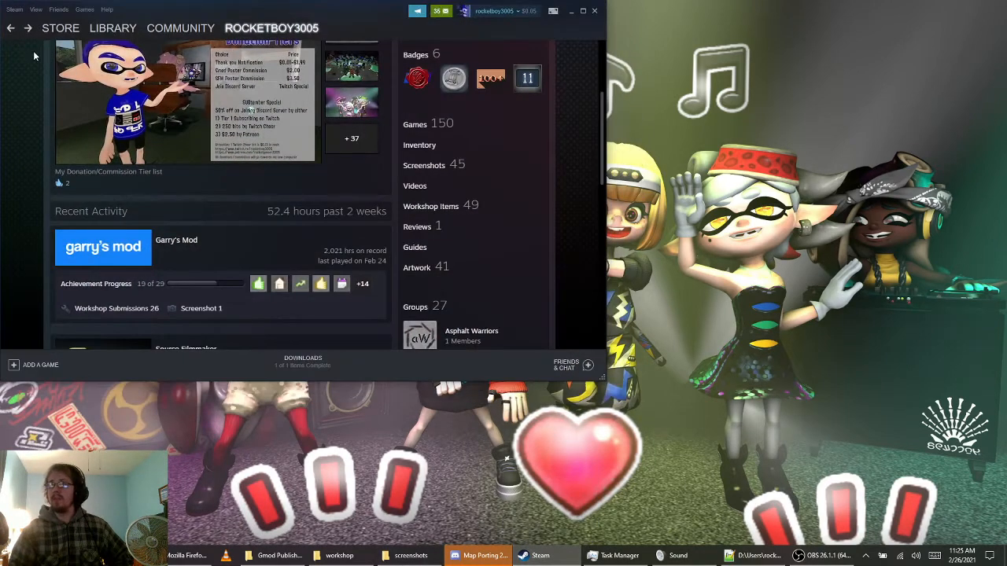
{"action": "left_click", "coordinate": [11, 28]}
{"action": "left_click", "coordinate": [11, 29]}
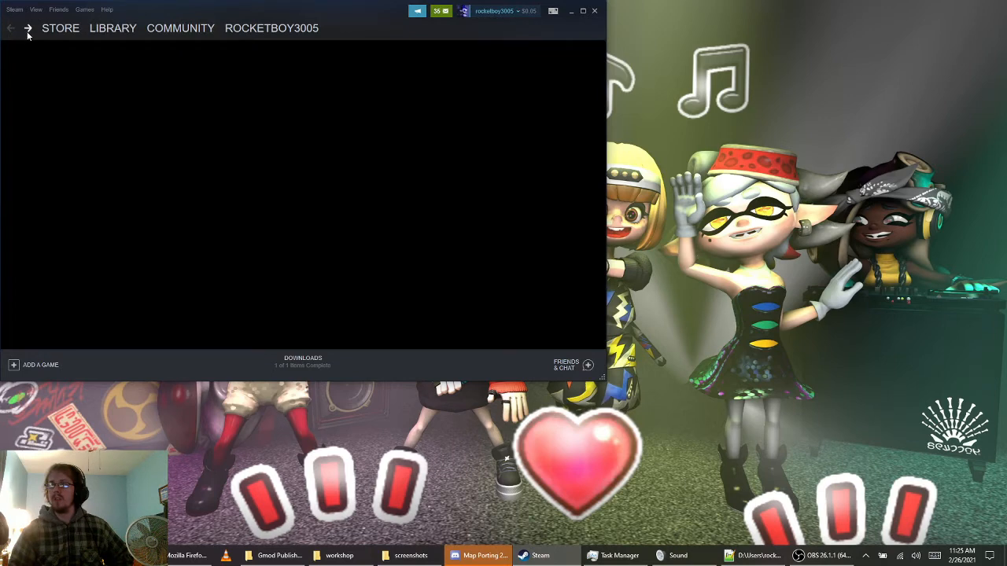
{"action": "left_click", "coordinate": [28, 29]}
{"action": "scroll", "coordinate": [68, 188], "scroll_direction": "down", "scroll_amount": 2}
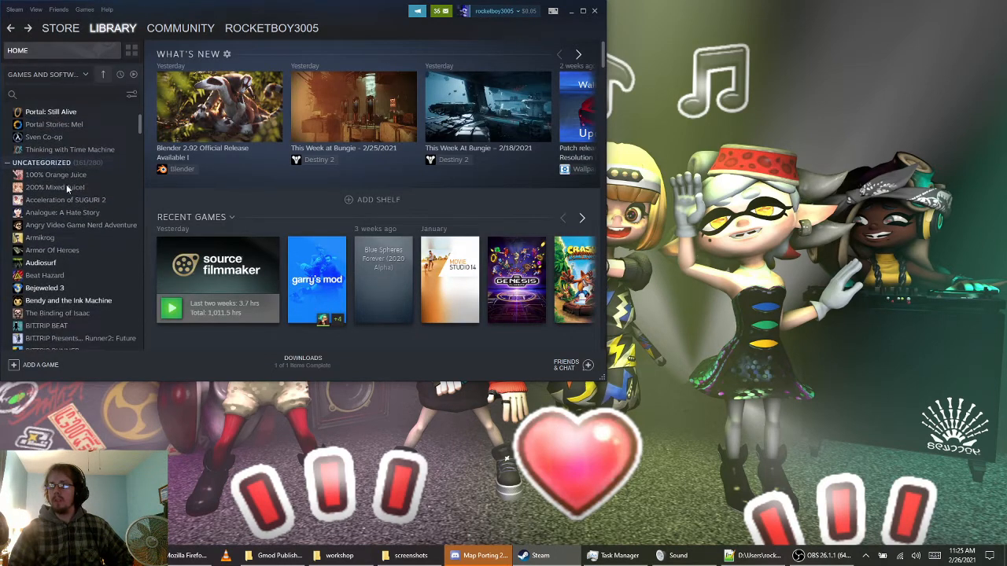
{"action": "scroll", "coordinate": [67, 188], "scroll_direction": "down", "scroll_amount": 20}
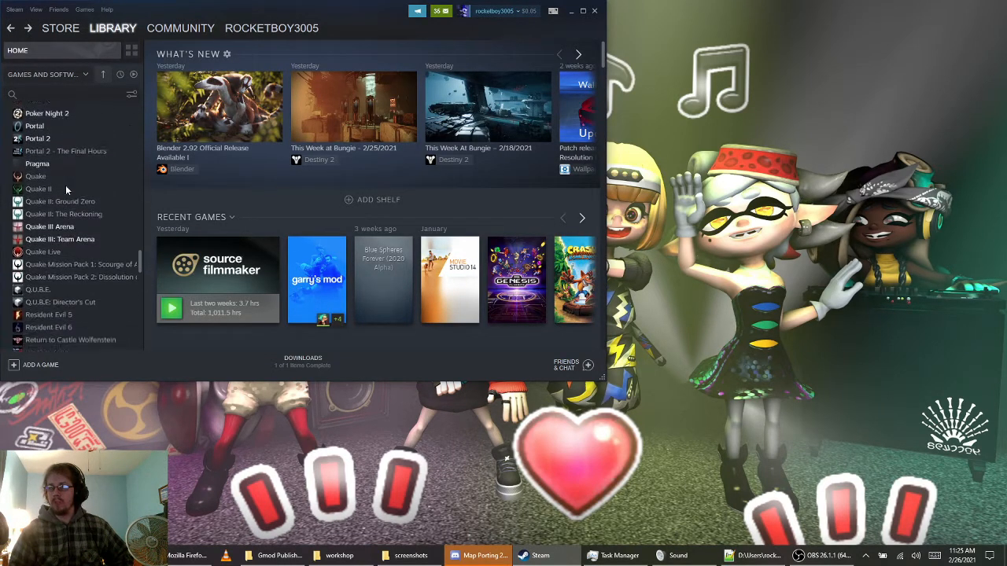
{"action": "scroll", "coordinate": [66, 189], "scroll_direction": "down", "scroll_amount": 15}
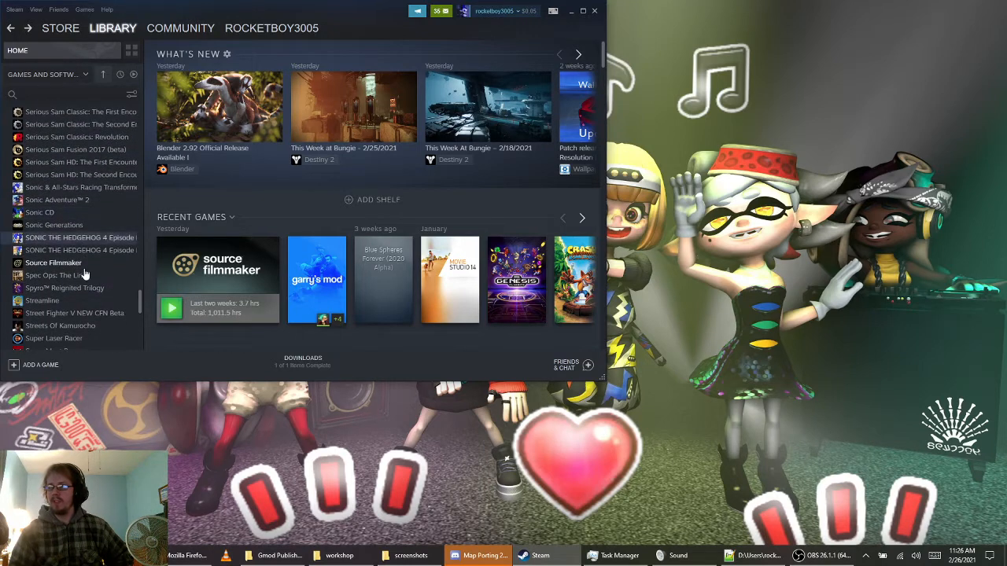
{"action": "left_click", "coordinate": [82, 264]}
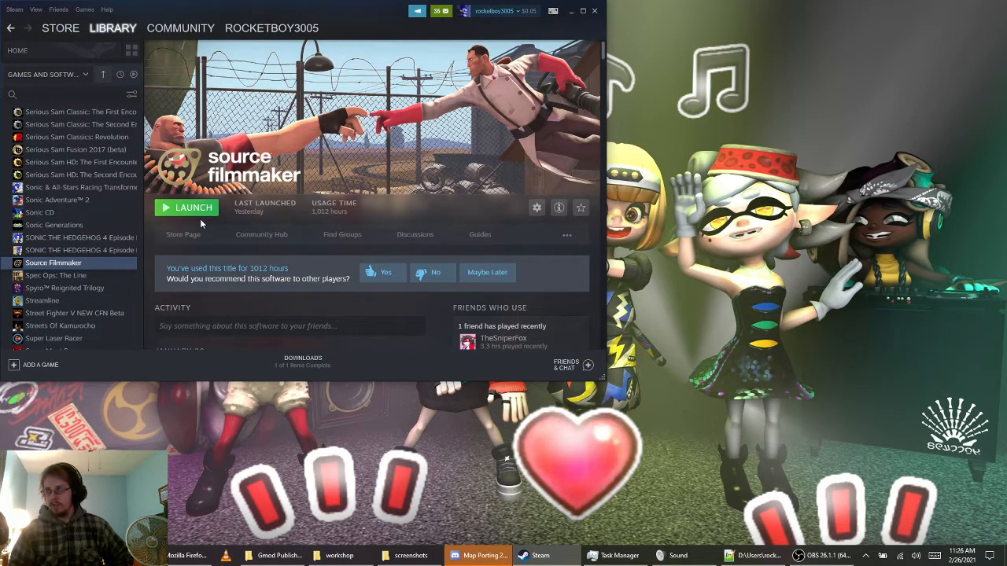
{"action": "left_click", "coordinate": [572, 11]}
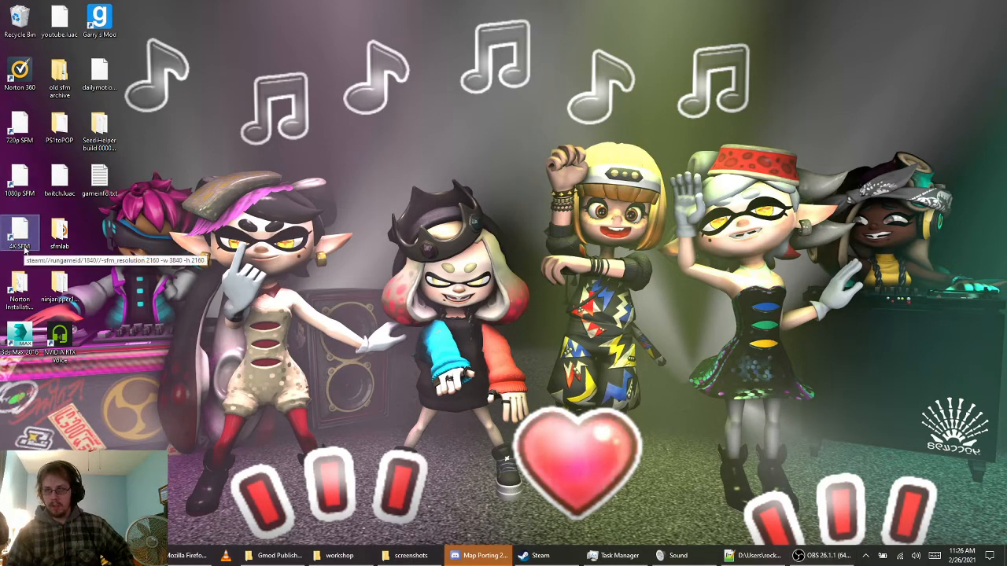
Examine the resolution, width and height launch parameters in the 720p SFM desktop shortcut's URL, leaving them unedited
{"action": "right_click", "coordinate": [13, 128]}
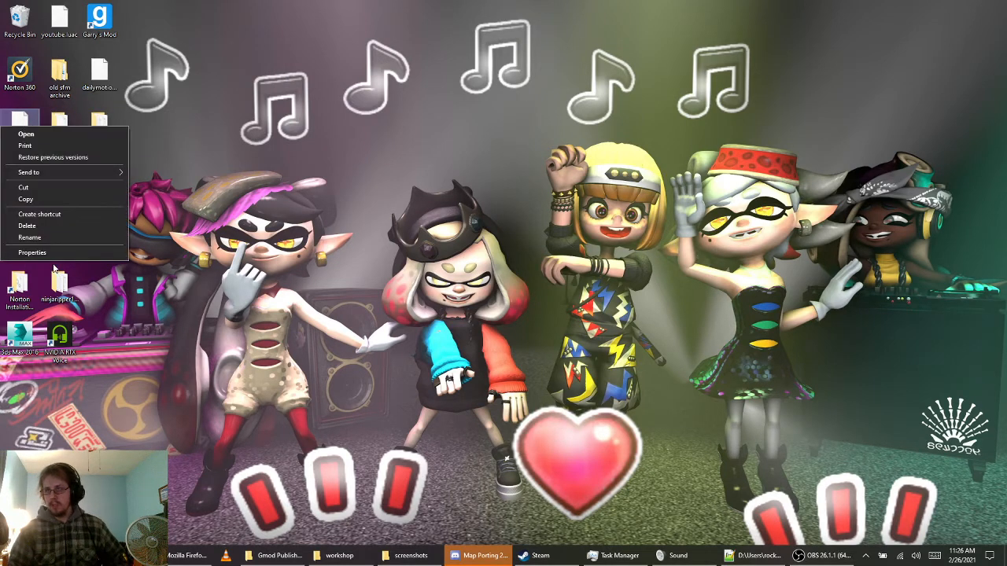
{"action": "left_click", "coordinate": [46, 253]}
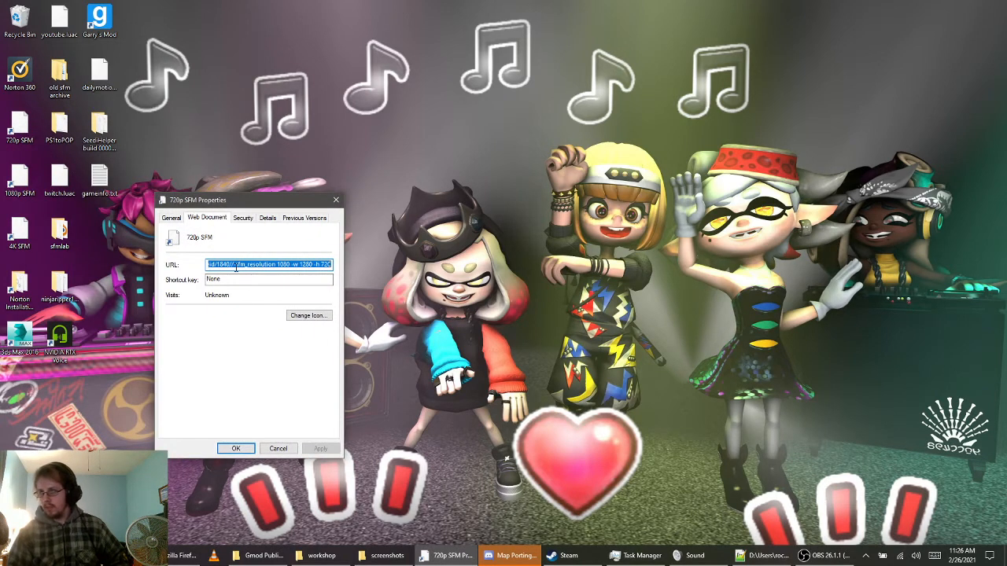
{"action": "left_click", "coordinate": [235, 267]}
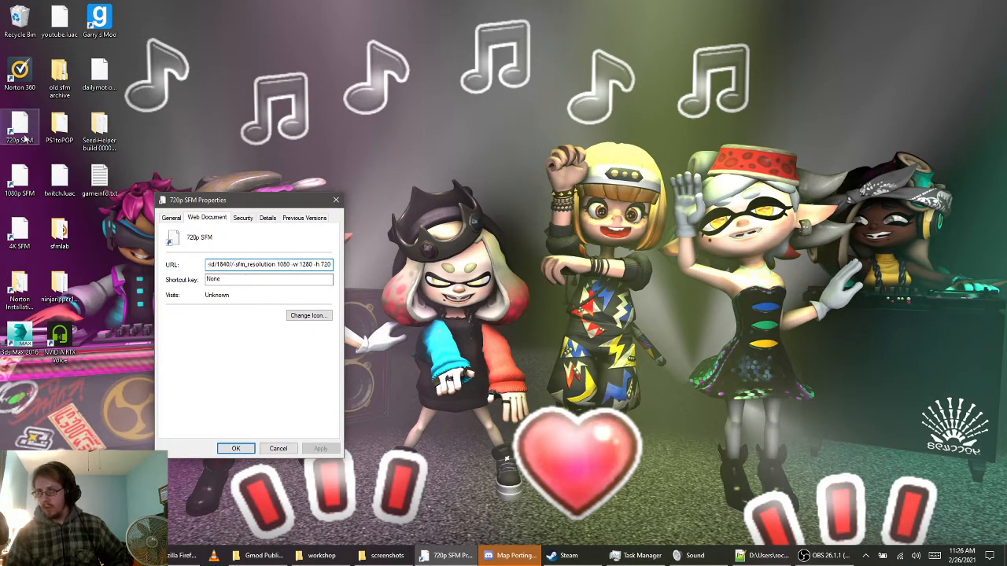
{"action": "left_click_drag", "start_coordinate": [236, 267], "coordinate": [337, 272]}
{"action": "left_click", "coordinate": [239, 267]}
{"action": "left_click", "coordinate": [295, 266]}
{"action": "left_click", "coordinate": [287, 266]}
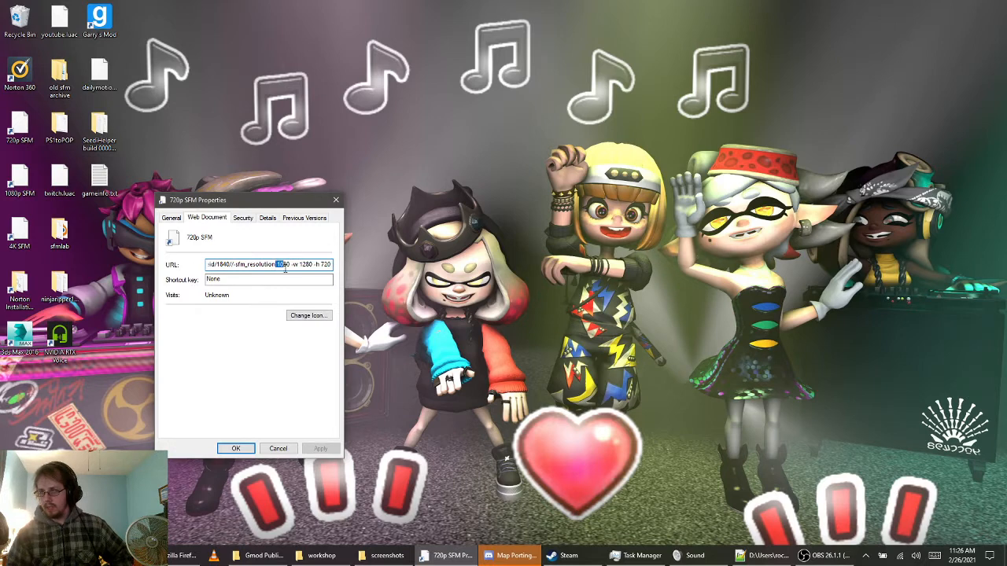
{"action": "double_click", "coordinate": [284, 265]}
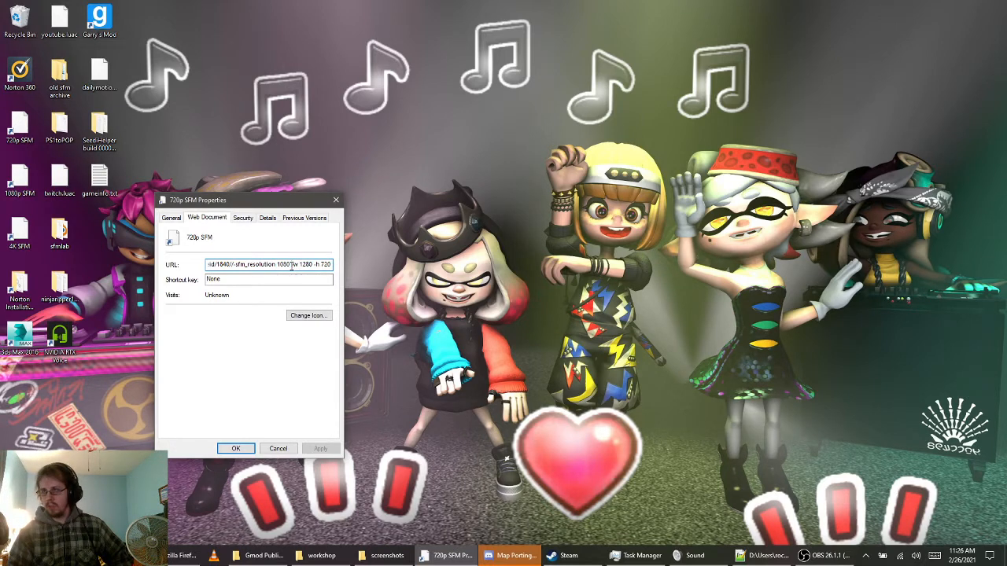
{"action": "left_click_drag", "start_coordinate": [314, 268], "coordinate": [345, 273]}
{"action": "double_click", "coordinate": [282, 265]}
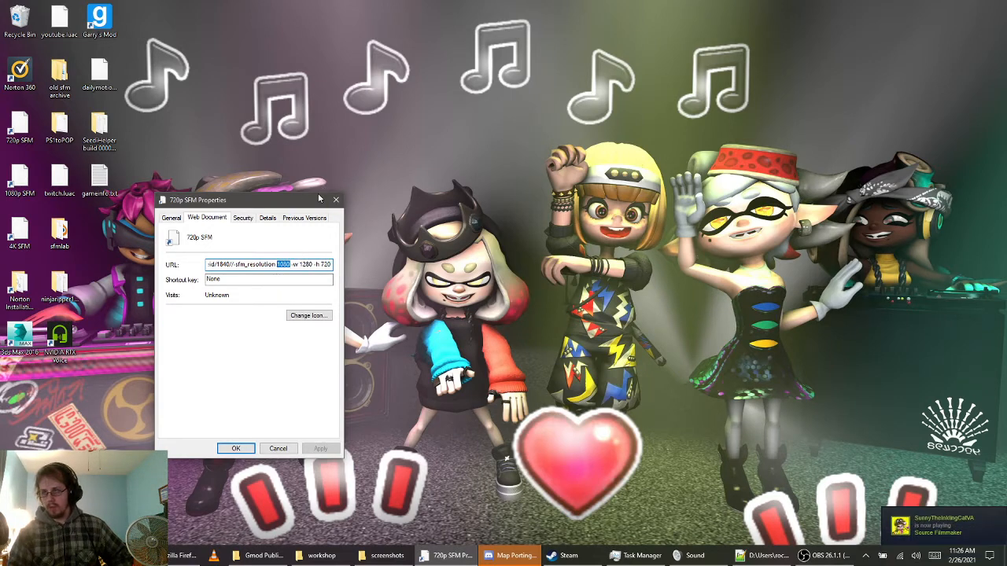
{"action": "left_click", "coordinate": [300, 265]}
{"action": "key", "text": "shift+End"}
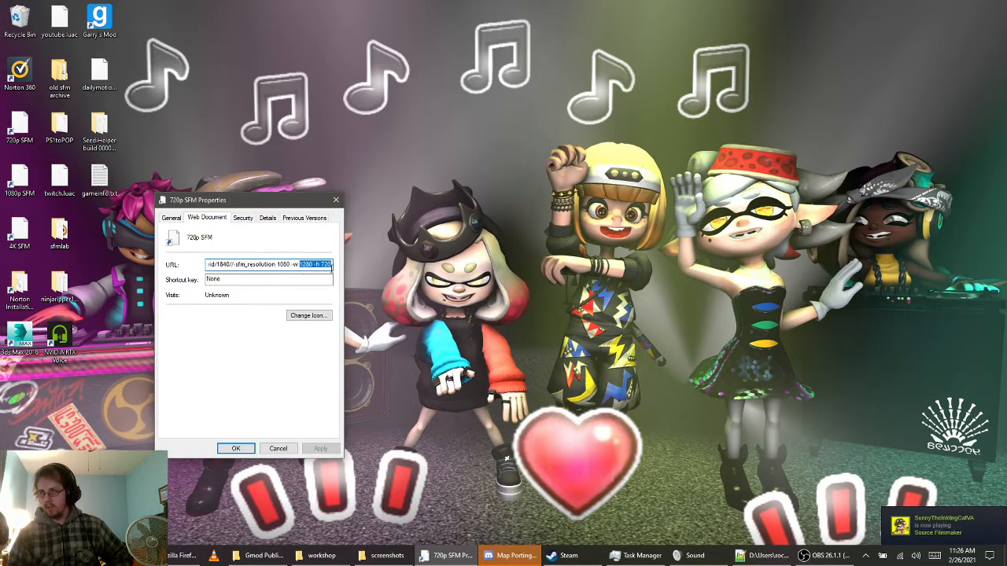
{"action": "left_click", "coordinate": [336, 200]}
View the launch parameters in the 1080p SFM desktop shortcut's properties
{"action": "right_click", "coordinate": [19, 180]}
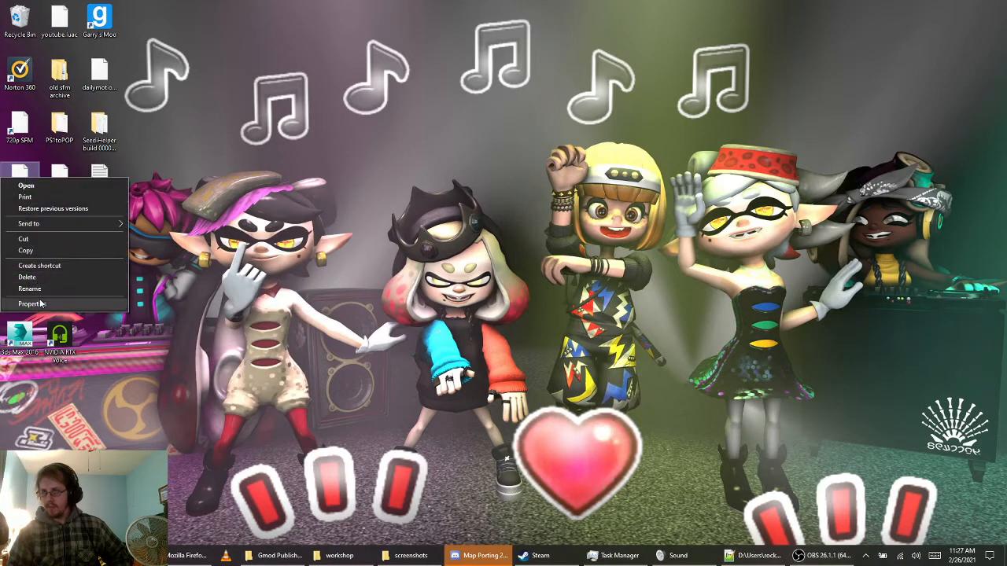
{"action": "left_click", "coordinate": [55, 302]}
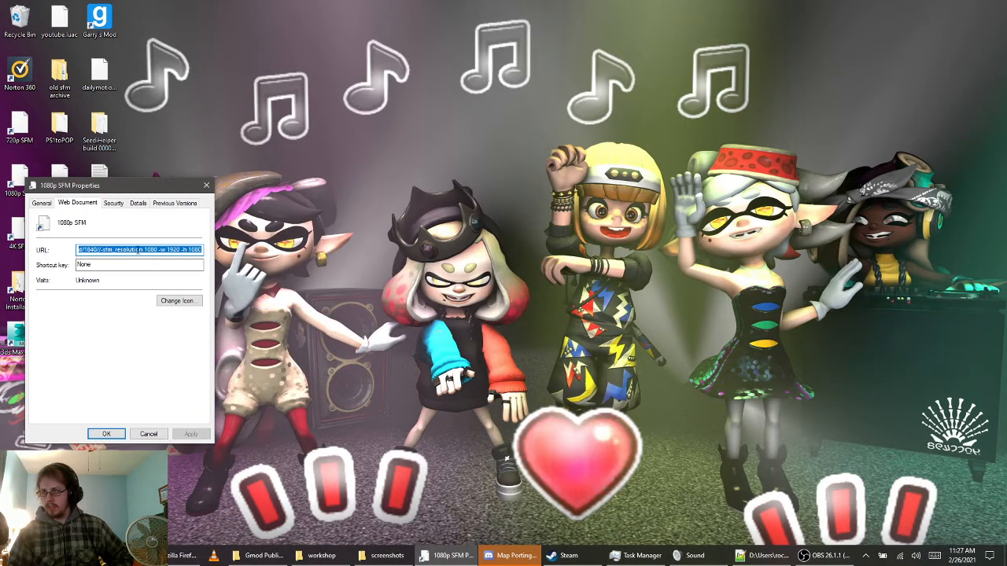
{"action": "left_click", "coordinate": [207, 185]}
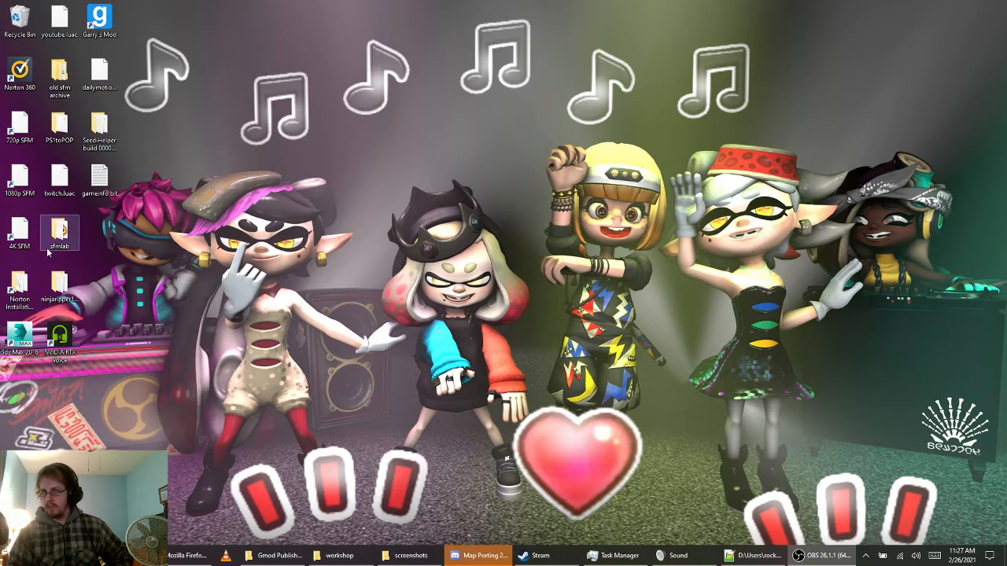
Examine the resolution, width and height parameters in the 4K SFM desktop shortcut's URL
{"action": "right_click", "coordinate": [22, 232]}
{"action": "left_click", "coordinate": [47, 354]}
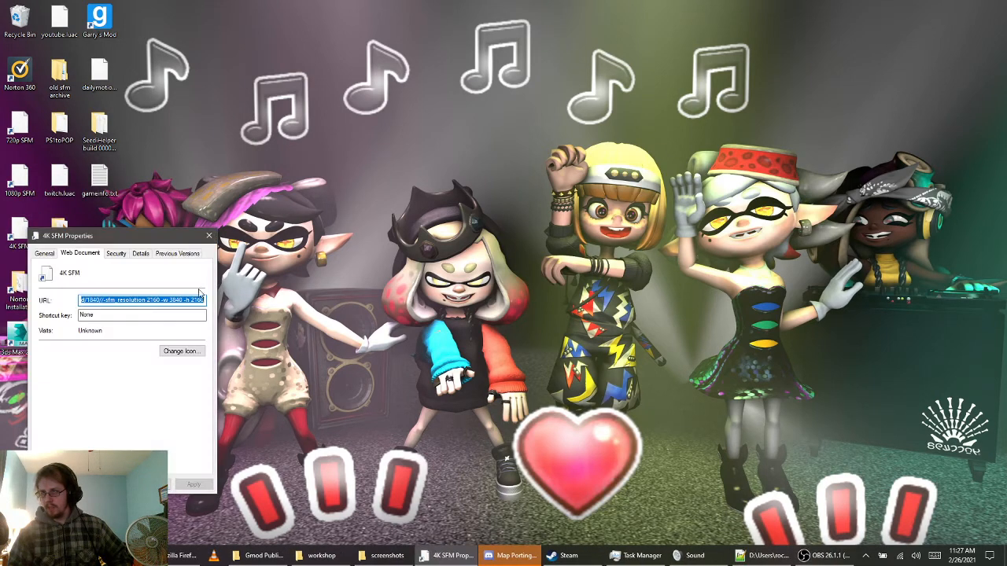
{"action": "left_click", "coordinate": [146, 300]}
{"action": "left_click_drag", "start_coordinate": [146, 300], "coordinate": [160, 301]}
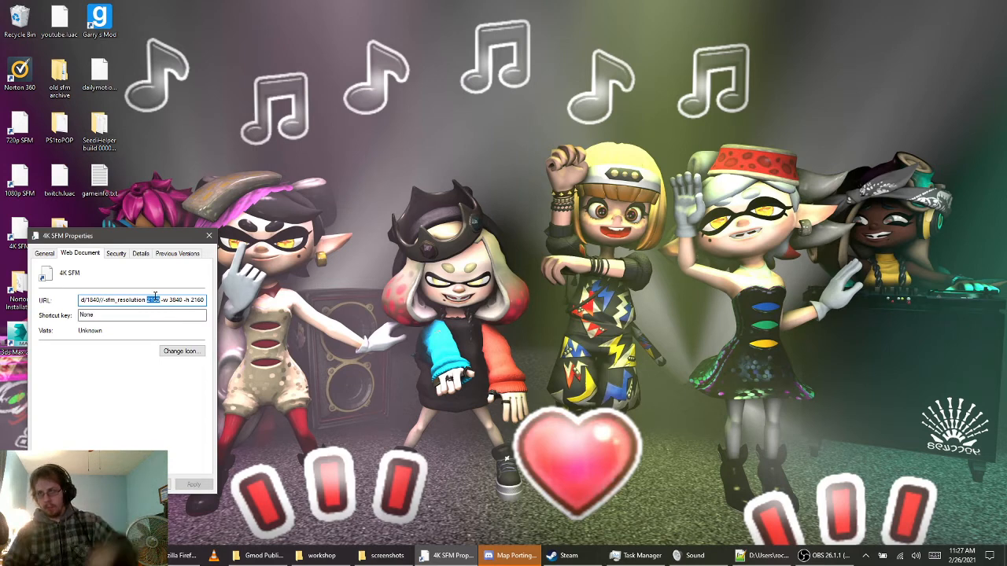
{"action": "left_click_drag", "start_coordinate": [161, 300], "coordinate": [206, 301]}
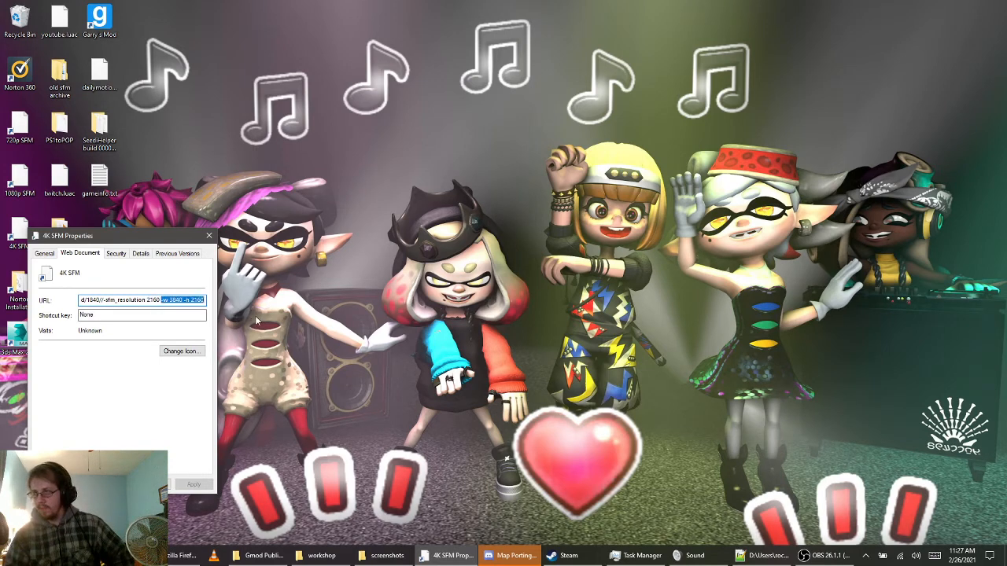
{"action": "left_click", "coordinate": [210, 236]}
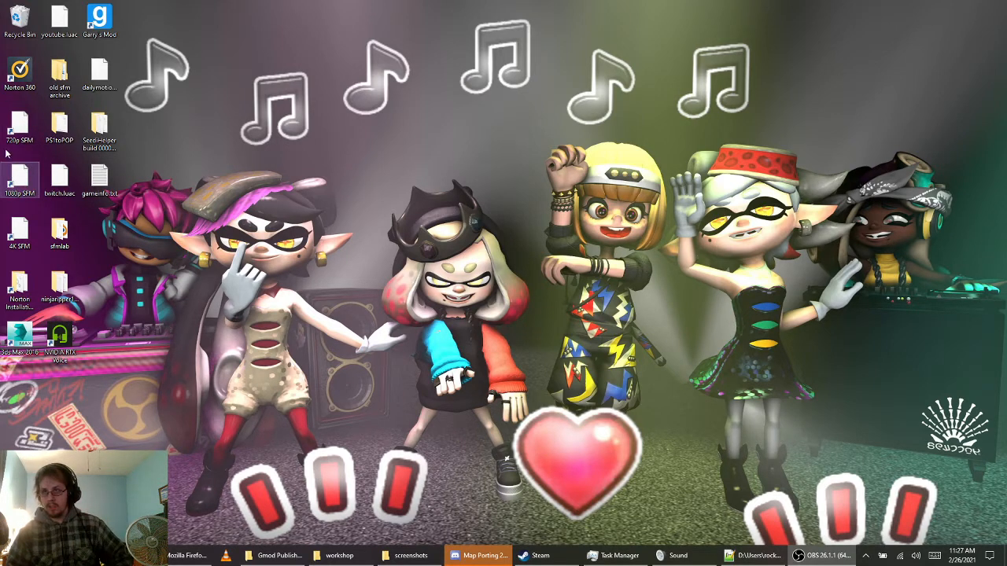
Launch Source Filmmaker from the 720p SFM shortcut, allowing its optional launch parameters and dismissing the window-size warning
{"action": "double_click", "coordinate": [20, 125]}
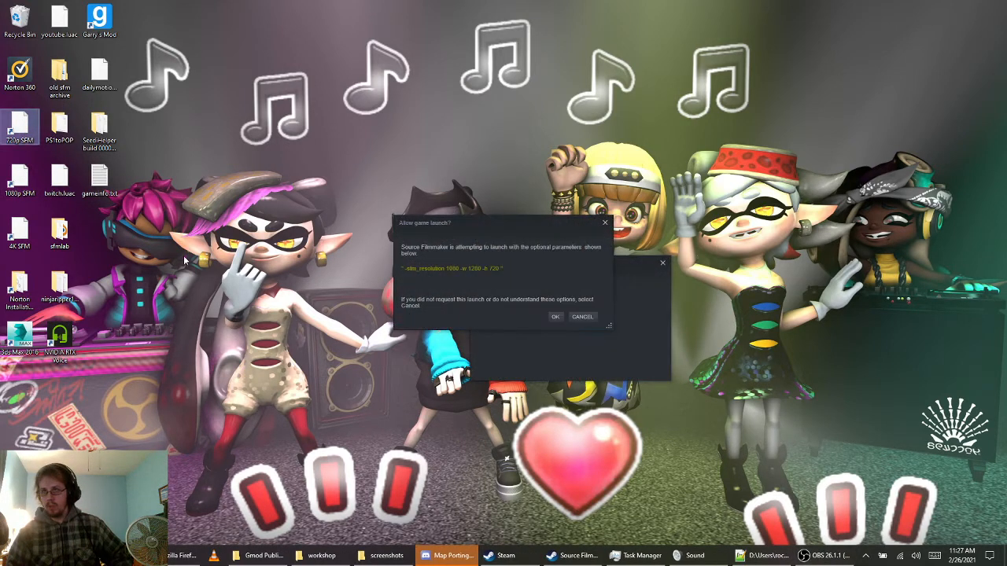
{"action": "left_click", "coordinate": [556, 317]}
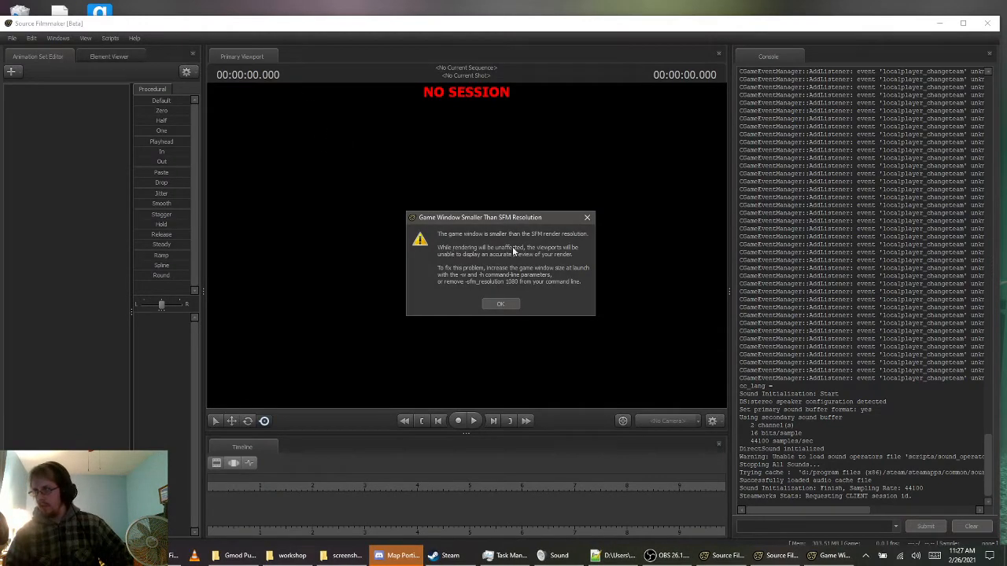
{"action": "left_click", "coordinate": [501, 305]}
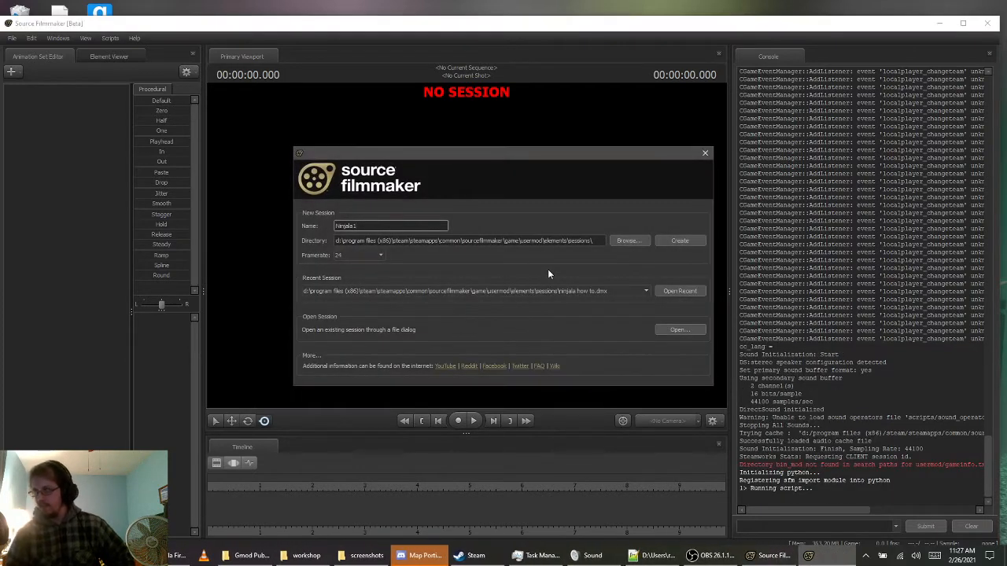
Open the recent session "ninjala how to.dmx"
{"action": "left_click", "coordinate": [582, 295]}
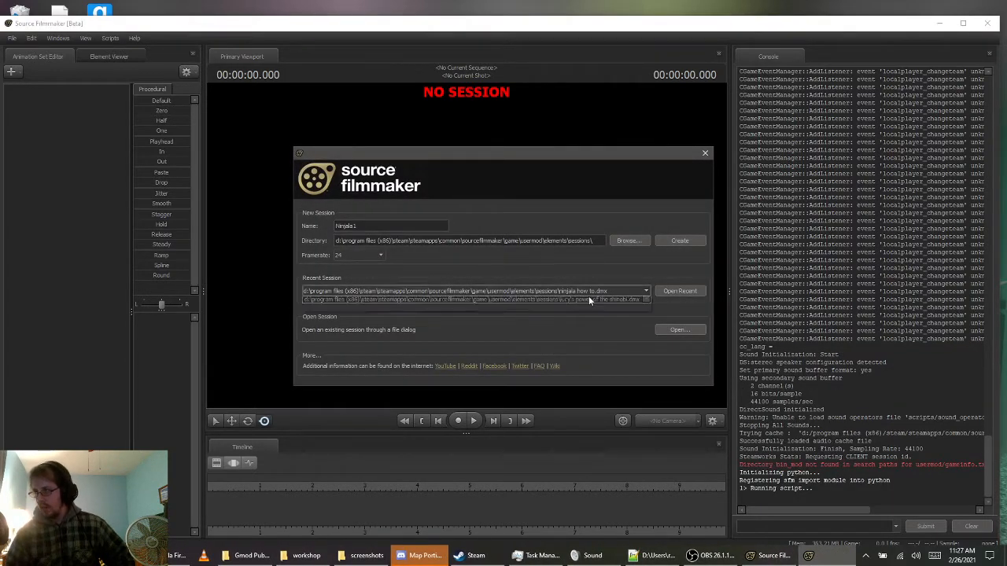
{"action": "left_click", "coordinate": [597, 291]}
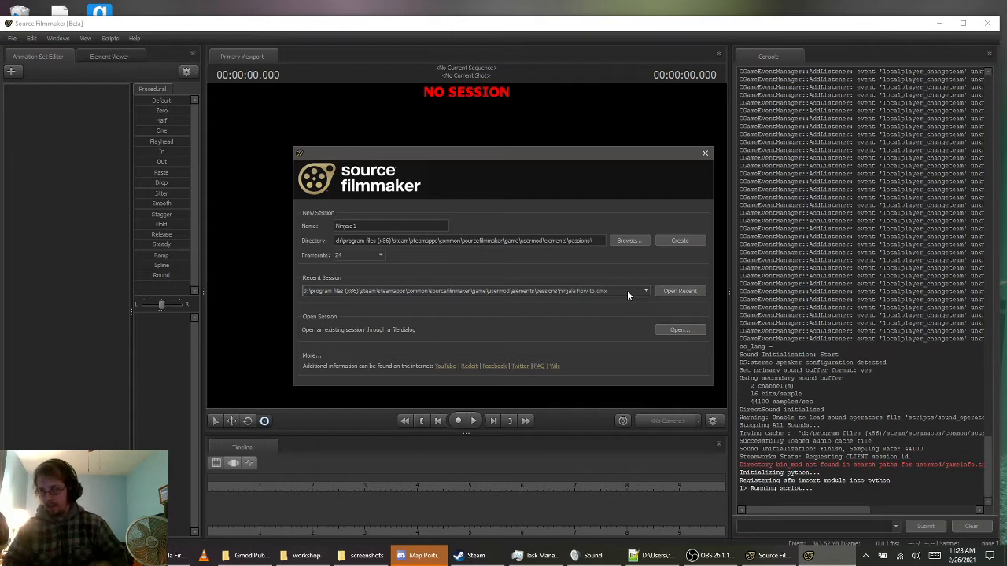
{"action": "left_click", "coordinate": [669, 291]}
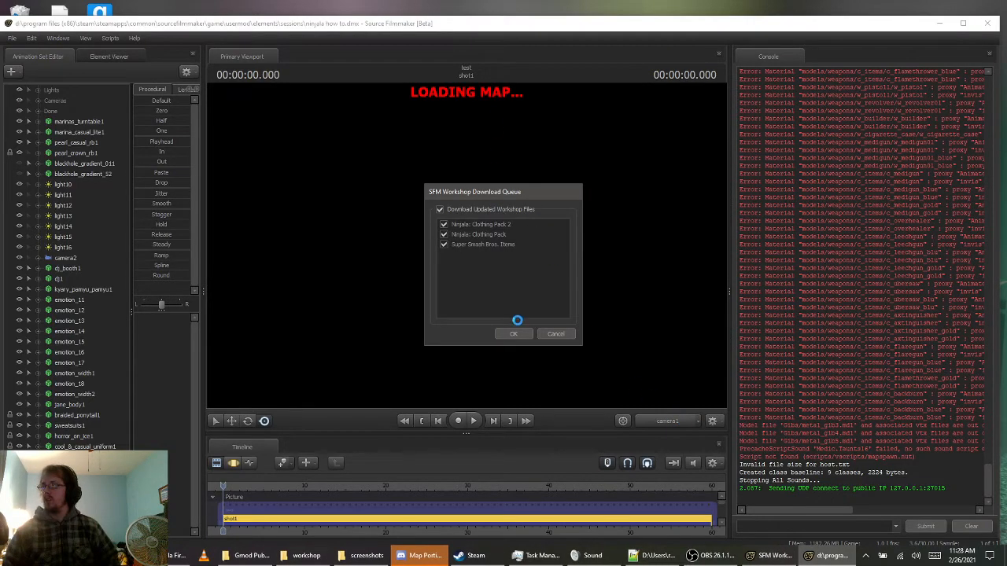
Download the updated Ninjala: Clothing Pack 2, Ninjala: Clothing Pack and Super Smash Bros. Items workshop files, overwriting all conflicting files
{"action": "left_click", "coordinate": [513, 334]}
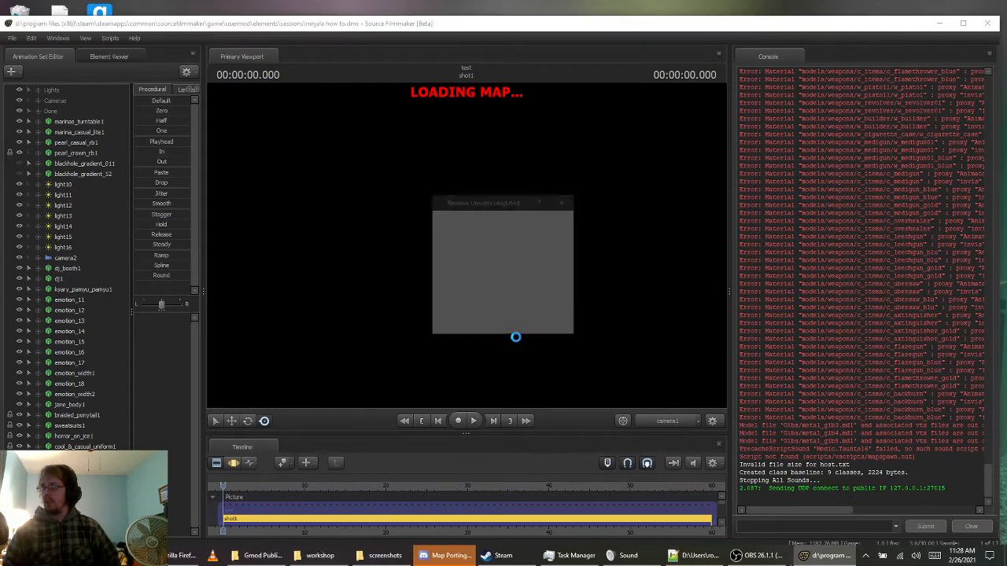
{"action": "left_click", "coordinate": [548, 329]}
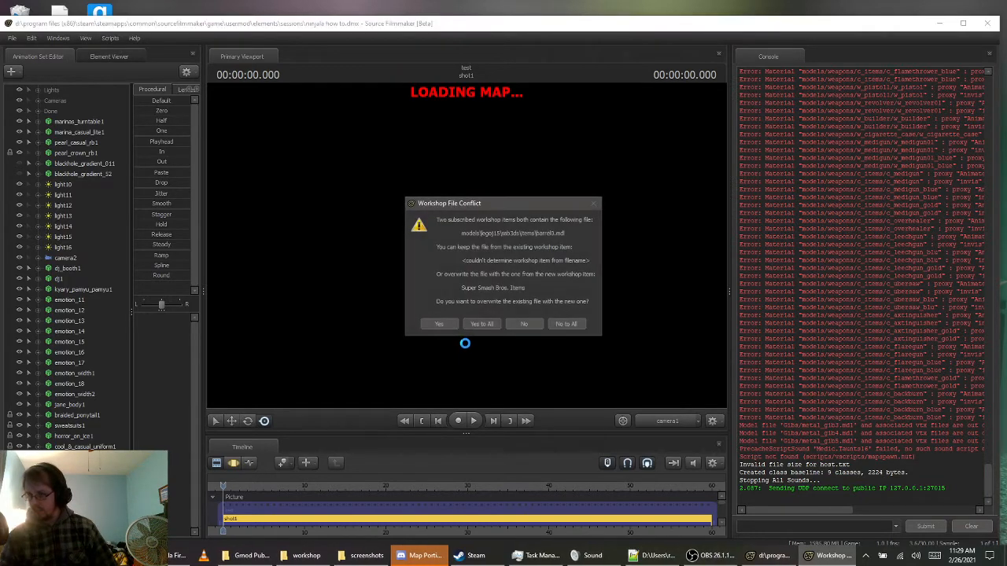
{"action": "left_click", "coordinate": [489, 321]}
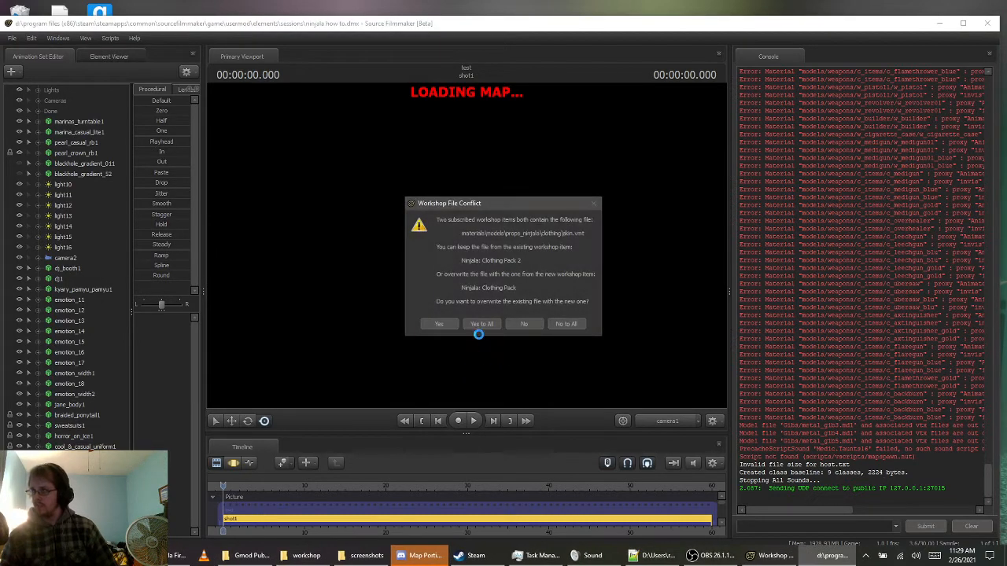
{"action": "left_click", "coordinate": [480, 330]}
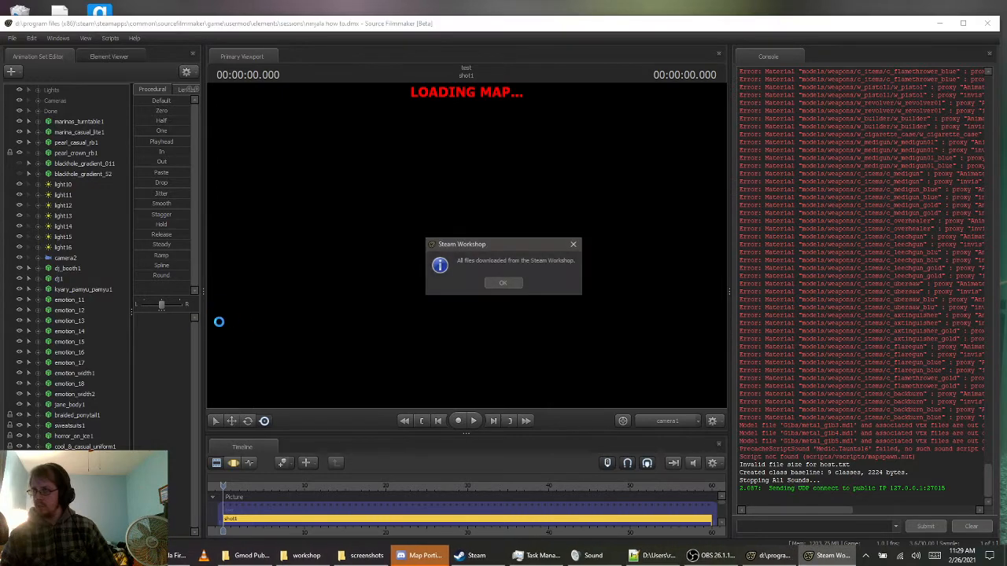
Group the animation sets from marinas_turntable1 through emotion_width2 and hide the whole group
{"action": "left_click", "coordinate": [486, 284]}
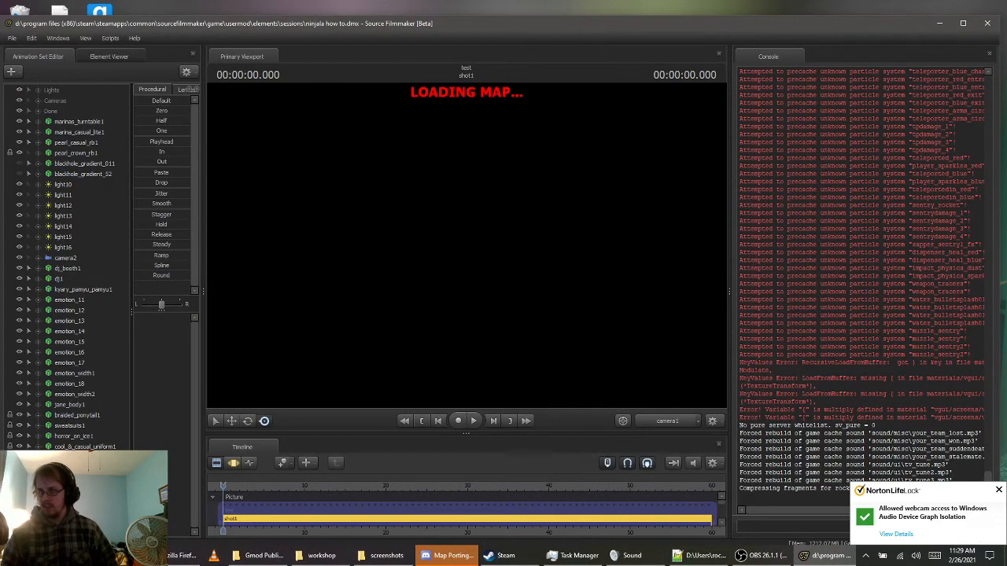
{"action": "right_click", "coordinate": [61, 380]}
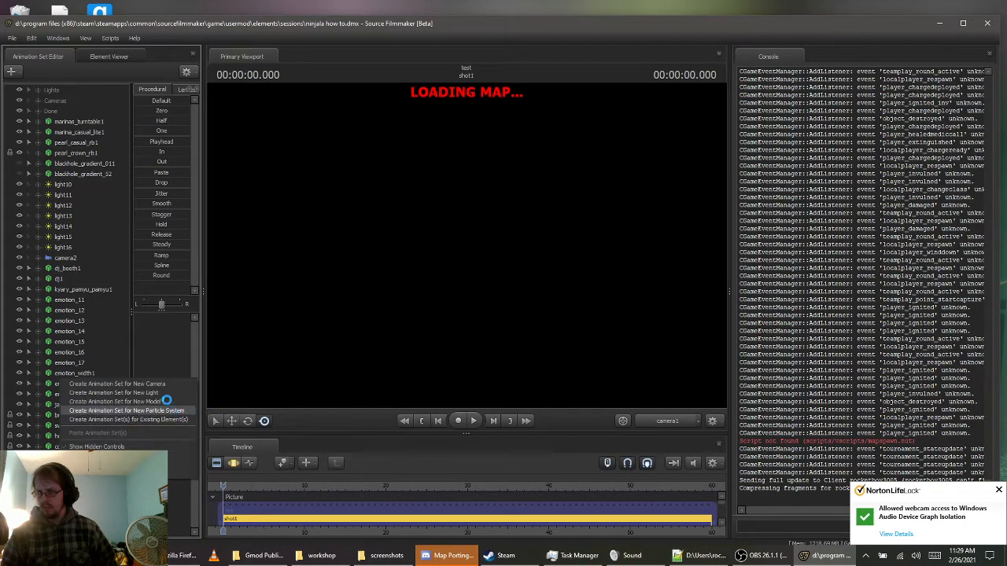
{"action": "left_click", "coordinate": [118, 489]}
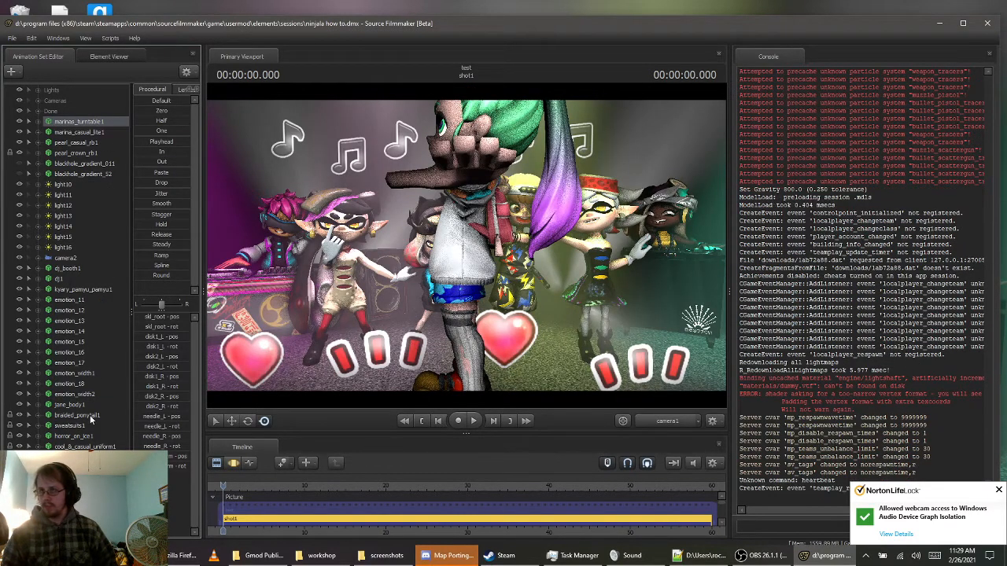
{"action": "left_click", "coordinate": [68, 397], "text": "shift"}
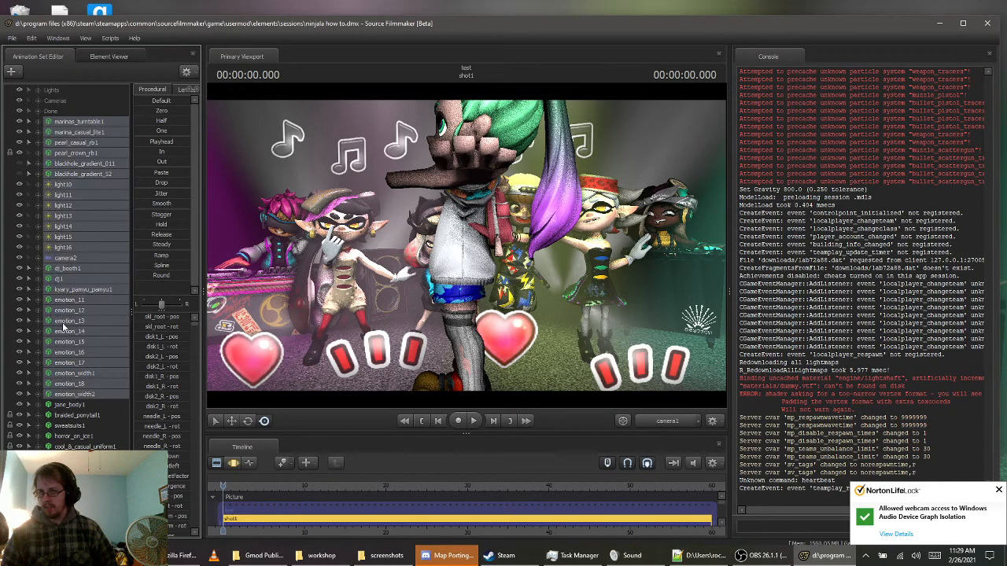
{"action": "right_click", "coordinate": [75, 120]}
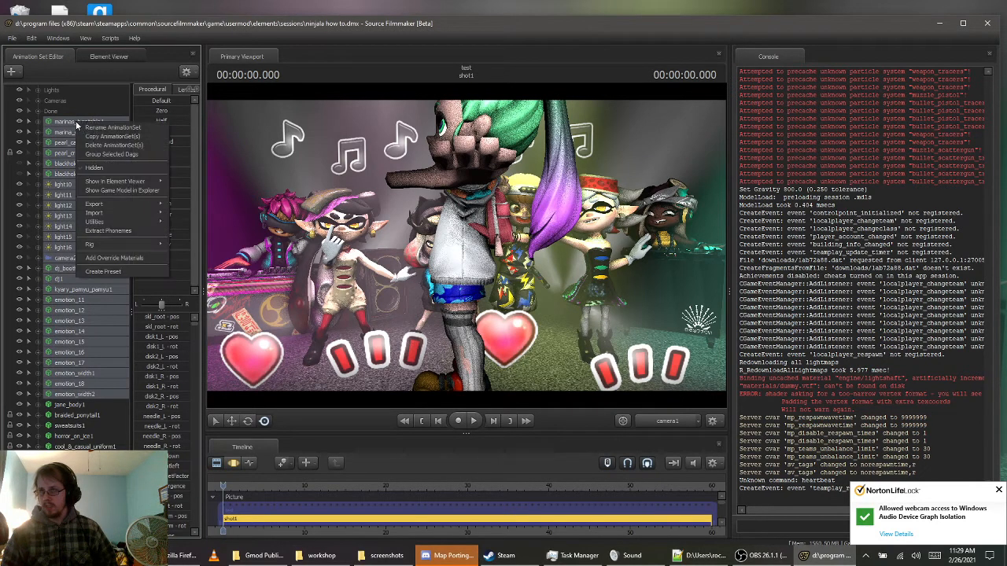
{"action": "left_click", "coordinate": [111, 154]}
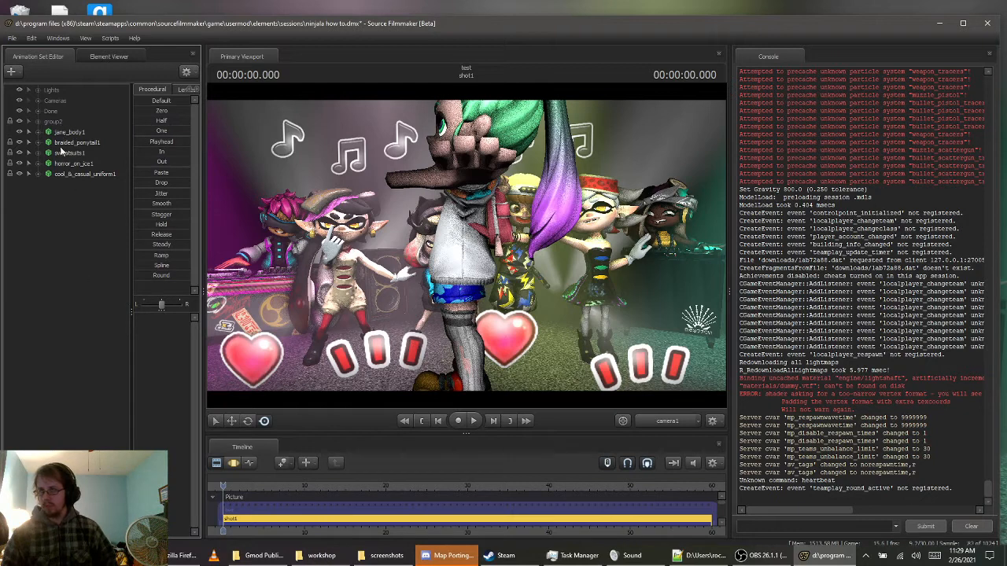
{"action": "left_click", "coordinate": [19, 122]}
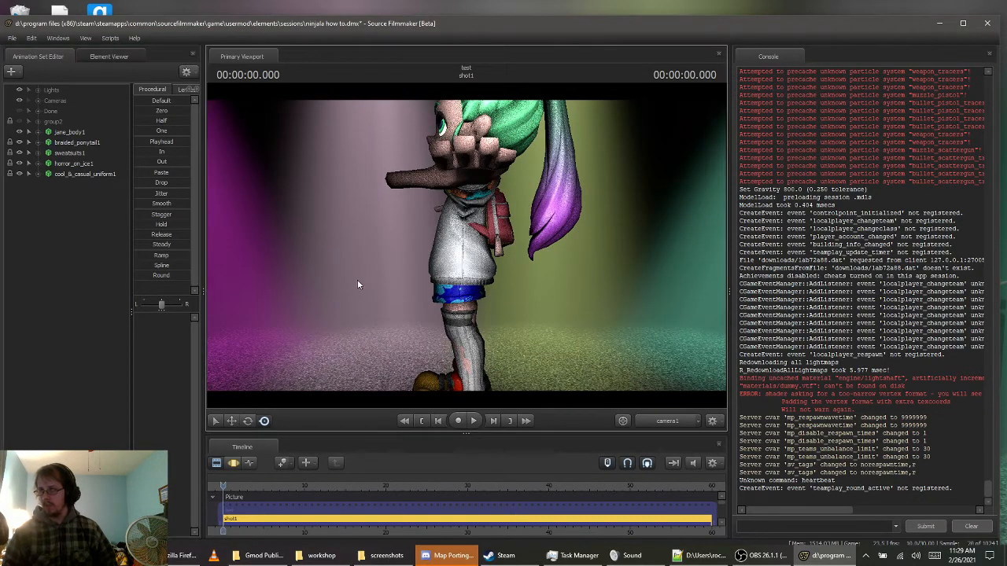
Switch the primary viewport from camera1 to the Work Camera and frame the front of the character
{"action": "left_click", "coordinate": [332, 286]}
{"action": "left_click", "coordinate": [506, 305]}
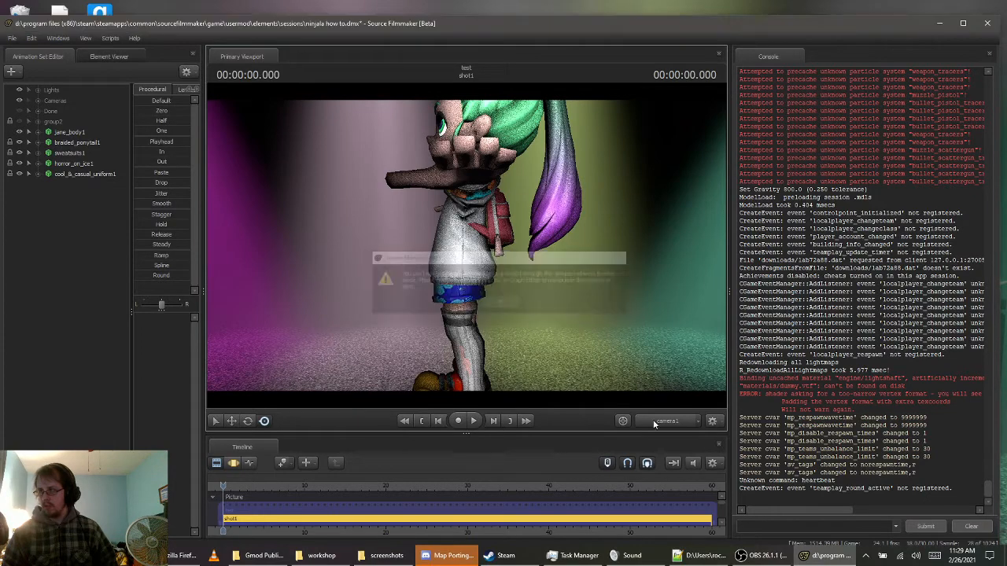
{"action": "left_click", "coordinate": [670, 424]}
{"action": "left_click_drag", "start_coordinate": [591, 331], "coordinate": [428, 247]}
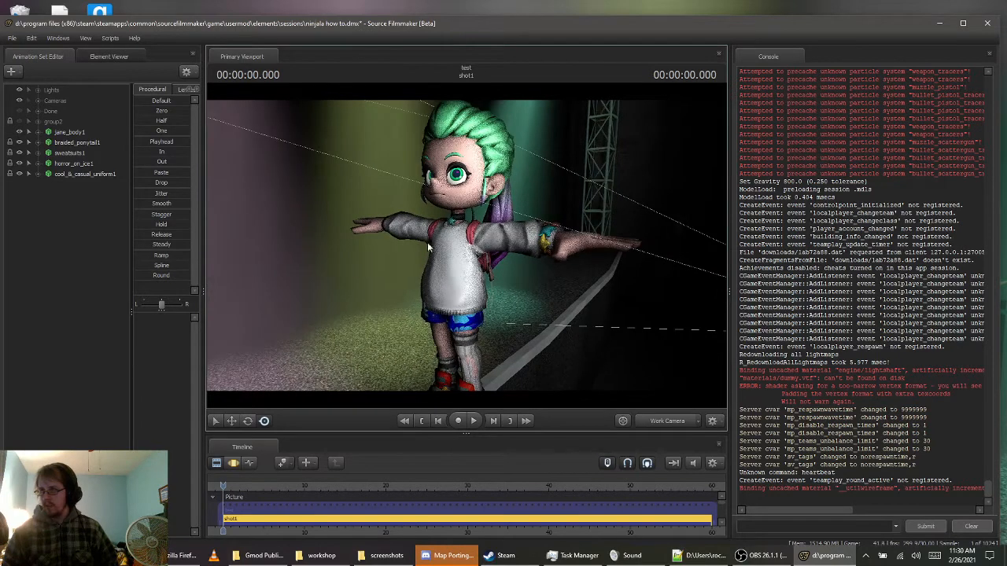
Hide the jane_body1, braided_ponytail1, sweatsuits1, horror_on_ice1 and cool_&_casual_uniform1 animation sets
{"action": "left_click", "coordinate": [19, 131]}
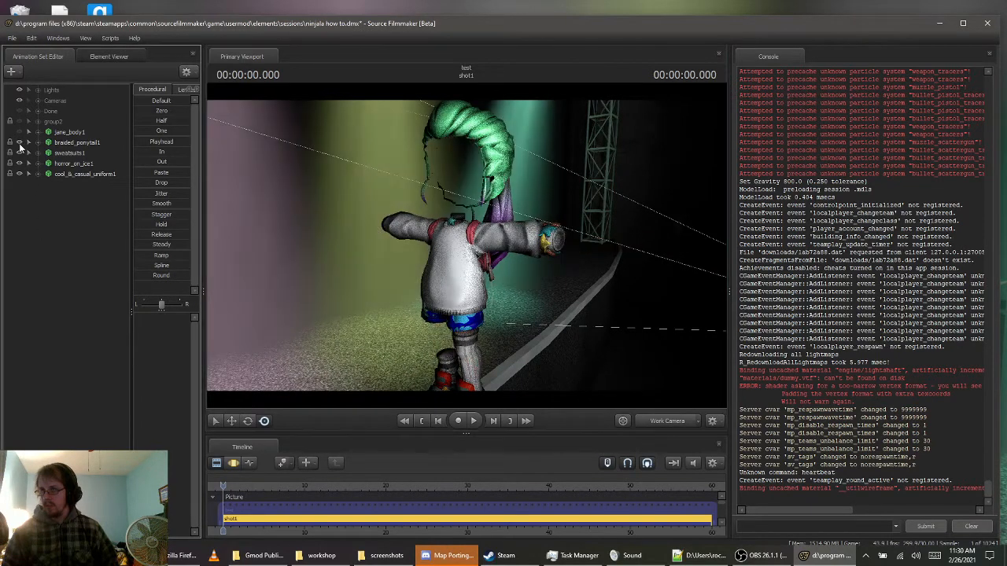
{"action": "left_click", "coordinate": [19, 142]}
{"action": "left_click", "coordinate": [19, 152]}
{"action": "left_click", "coordinate": [19, 163]}
{"action": "left_click", "coordinate": [19, 173]}
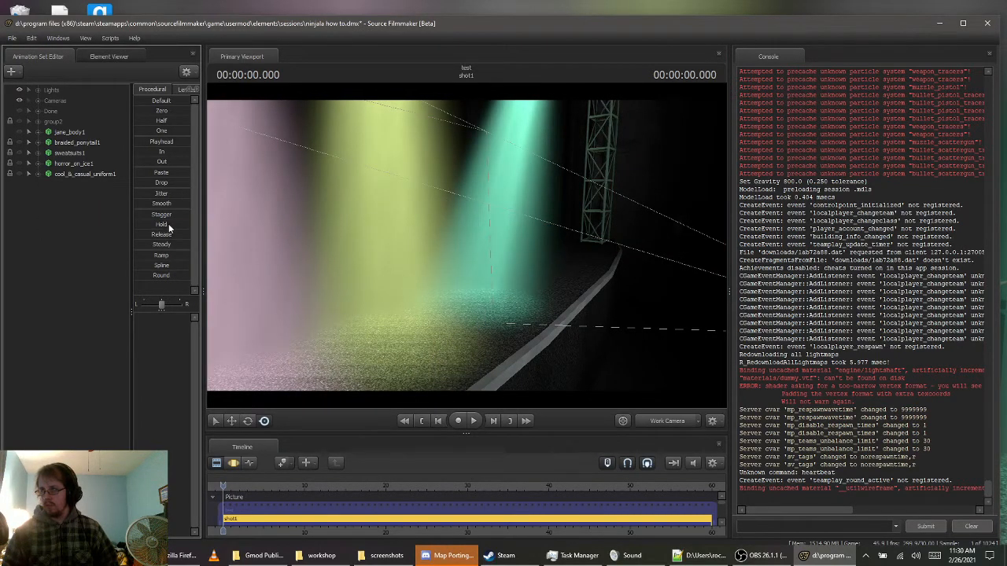
Create an animation set for the new model props_ninjala\eyes.mdl, filtering the model list by props_ninjala
{"action": "right_click", "coordinate": [84, 244]}
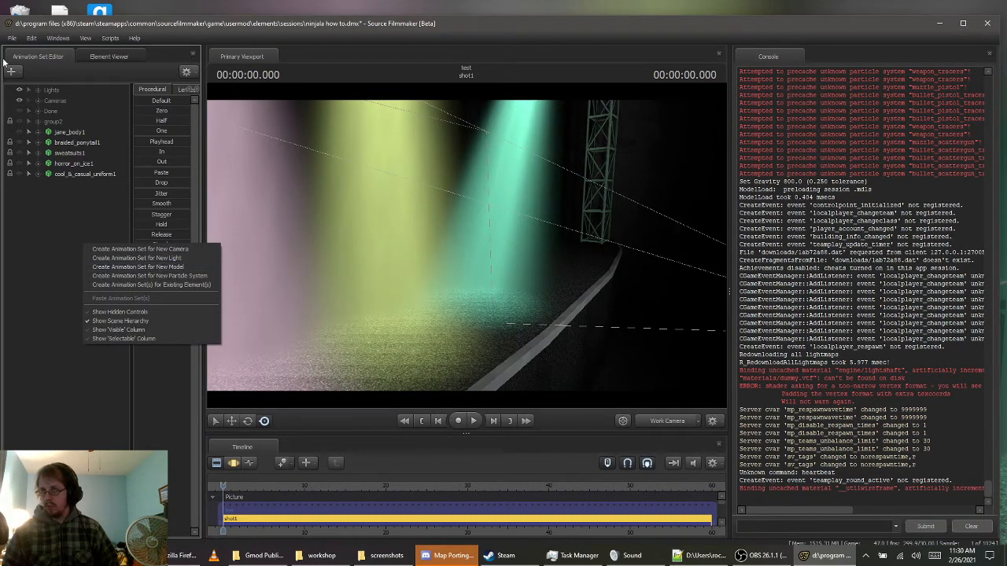
{"action": "left_click", "coordinate": [29, 227]}
{"action": "right_click", "coordinate": [30, 224]}
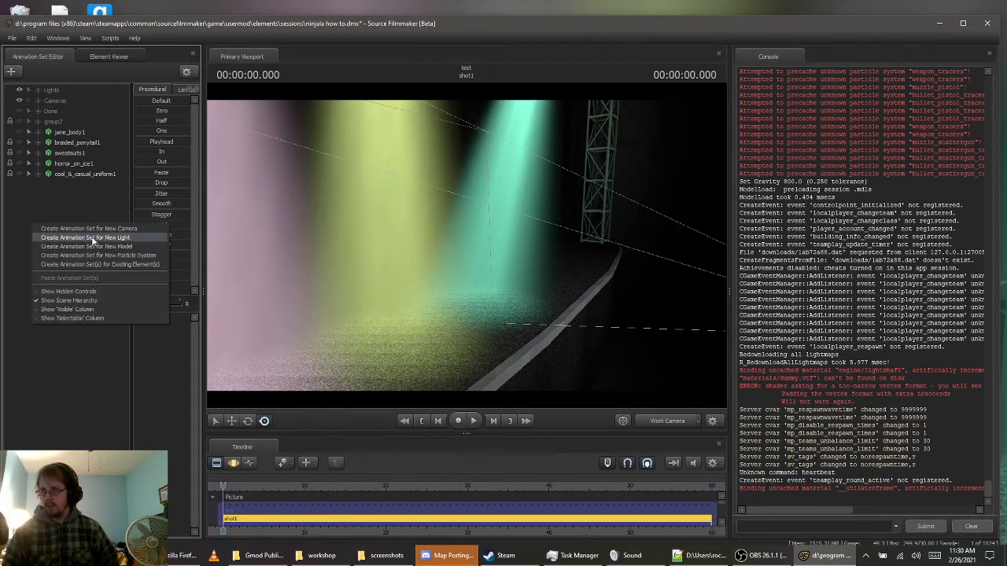
{"action": "left_click", "coordinate": [139, 248]}
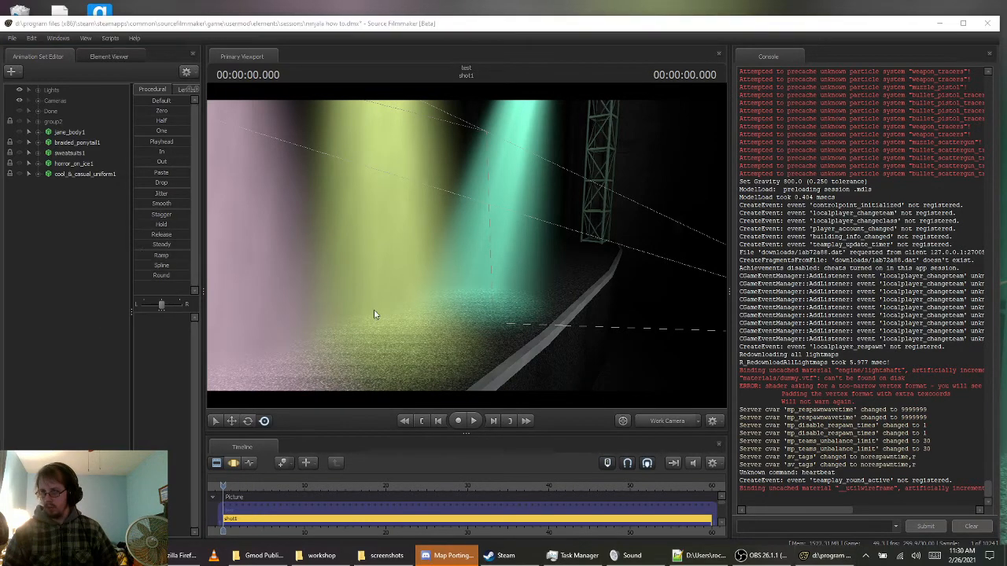
{"action": "left_click", "coordinate": [238, 421]}
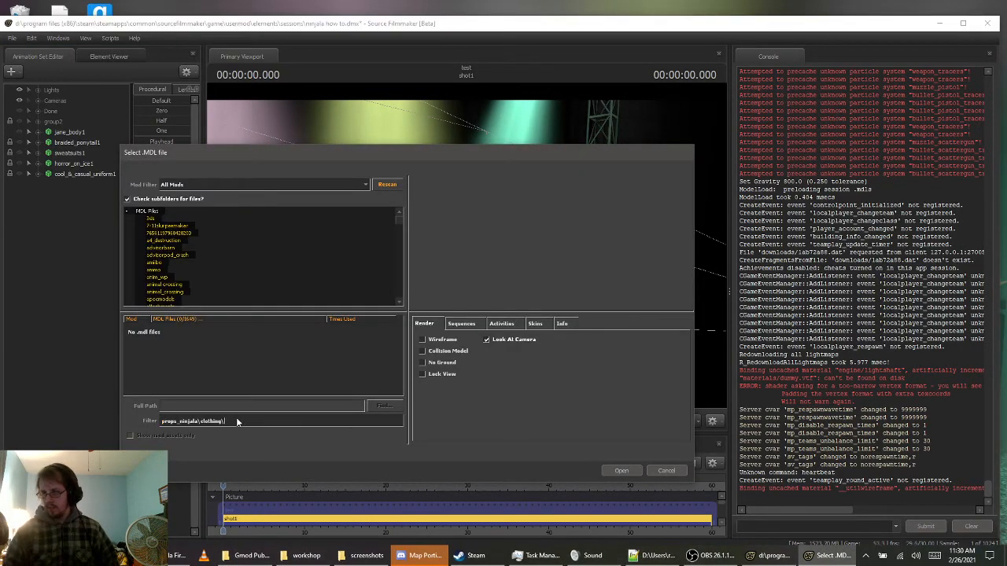
{"action": "key", "text": "BackSpace"}
{"action": "key", "text": "BackSpace"}
{"action": "key", "text": "BackSpace"}
{"action": "key", "text": "BackSpace"}
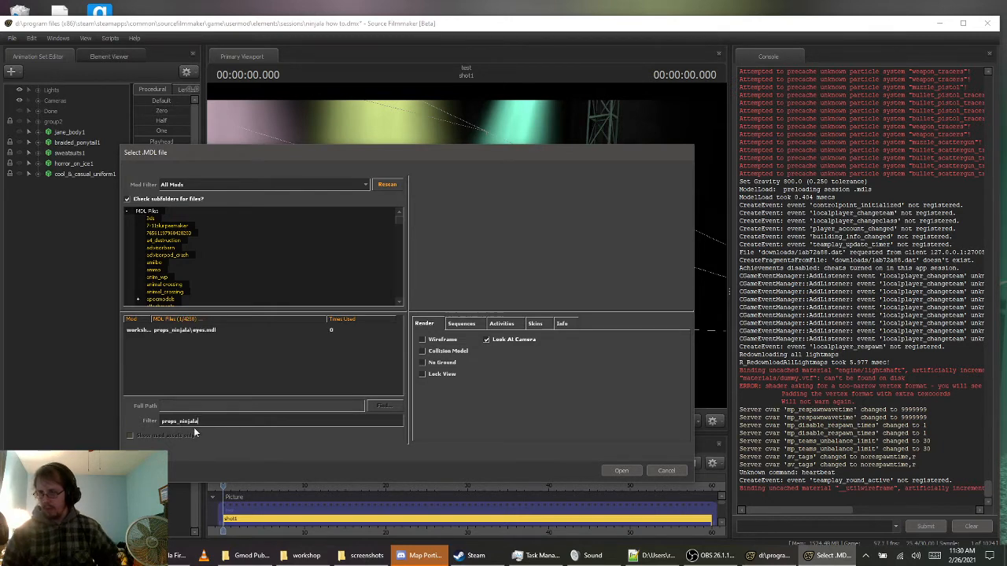
{"action": "double_click", "coordinate": [187, 331]}
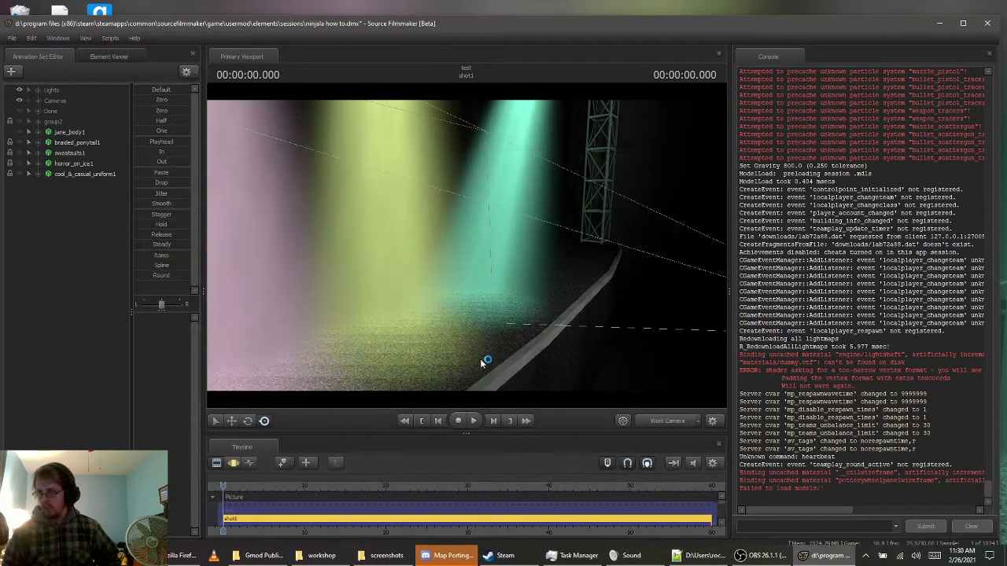
Create an animation set for the new model jane_body.mdl, filtering the model list by props_ninjala\characters
{"action": "right_click", "coordinate": [98, 246]}
{"action": "left_click", "coordinate": [144, 282]}
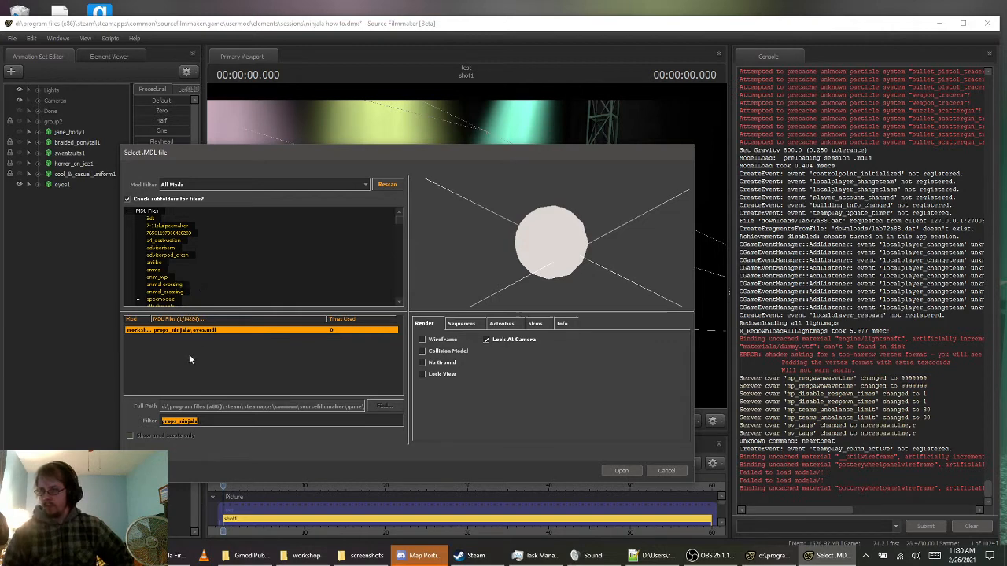
{"action": "left_click", "coordinate": [215, 422]}
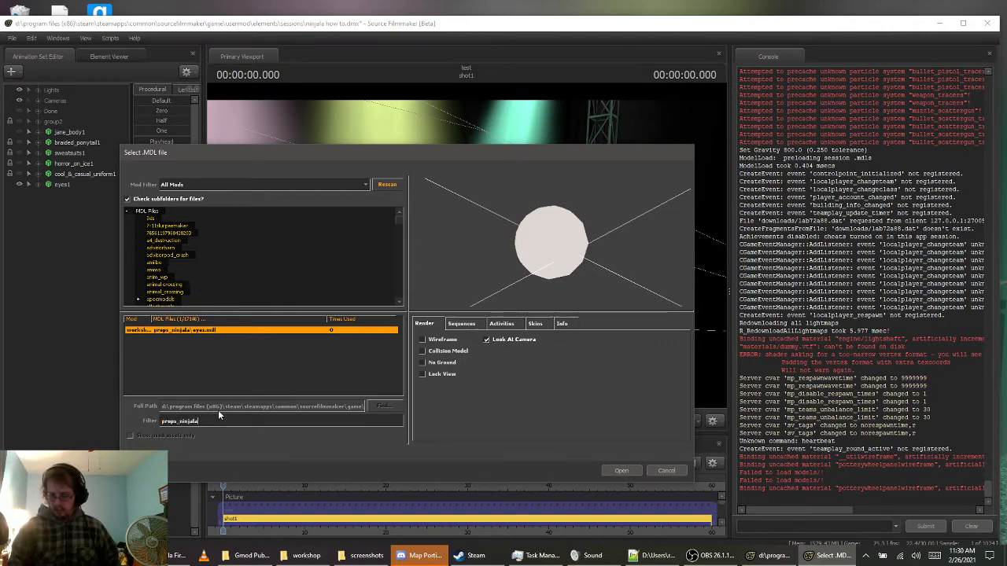
{"action": "type", "text": "\\"}
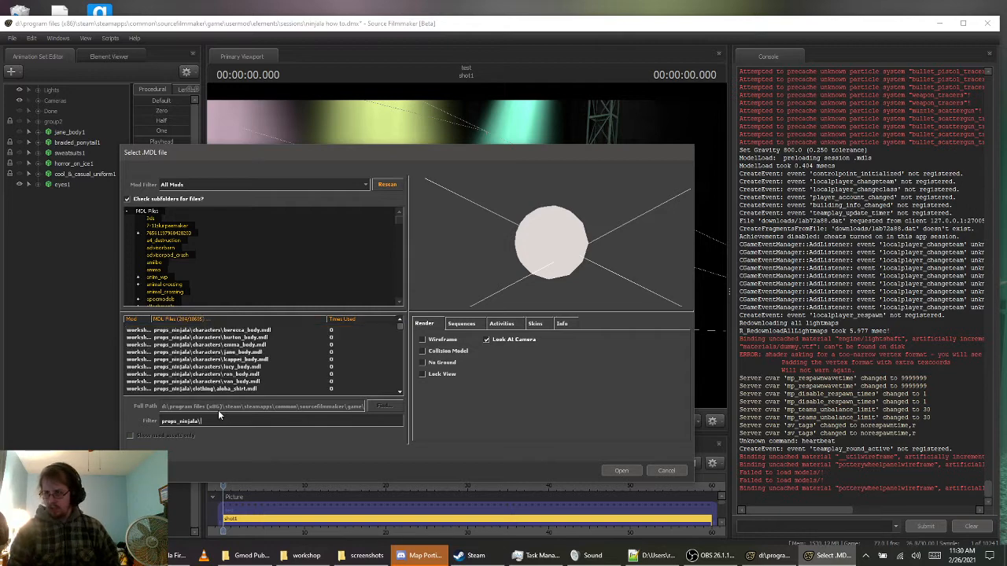
{"action": "type", "text": "characters"}
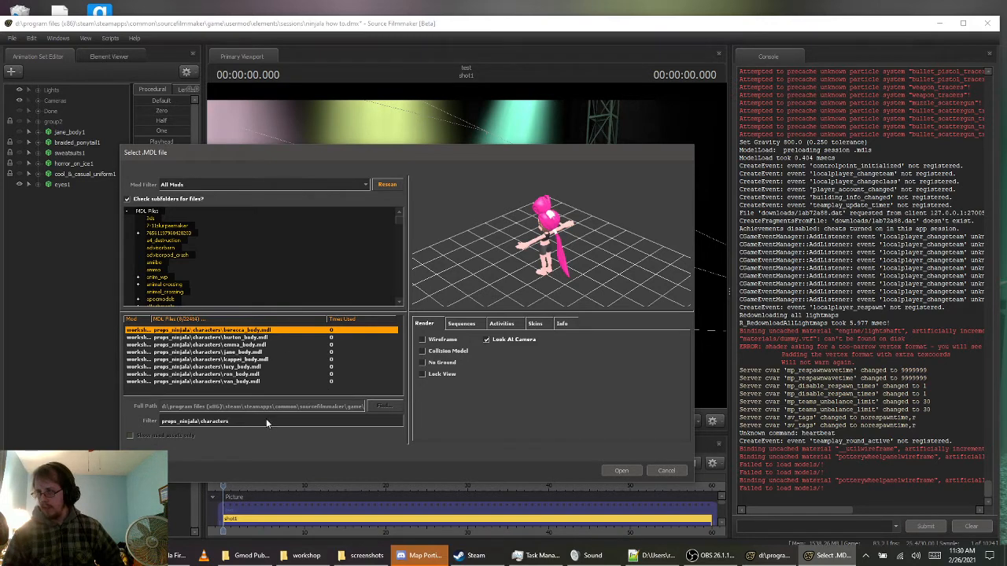
{"action": "double_click", "coordinate": [234, 355]}
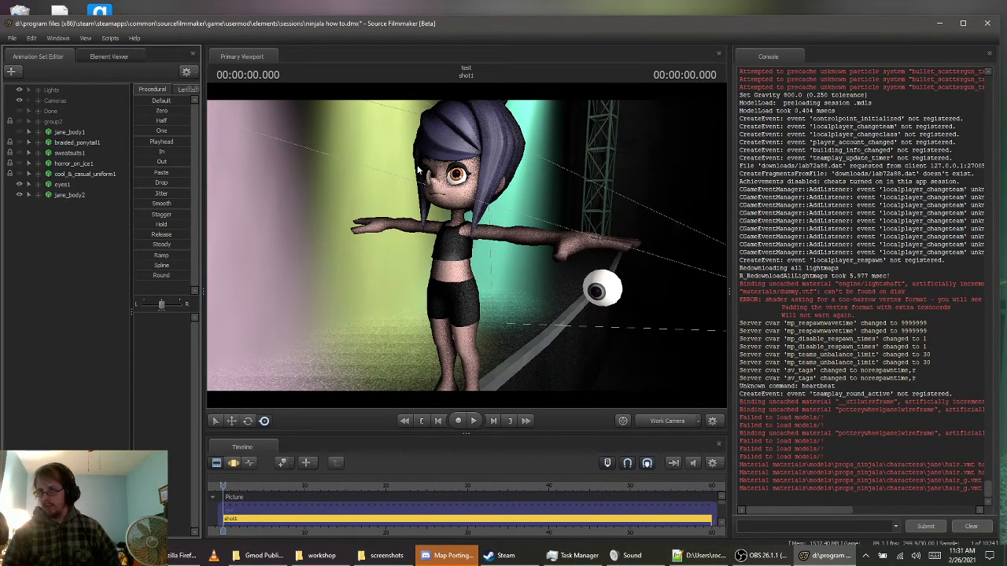
Add override materials to the jane_body2 and eyes1 animation sets
{"action": "left_click", "coordinate": [70, 195]}
{"action": "right_click", "coordinate": [70, 198]}
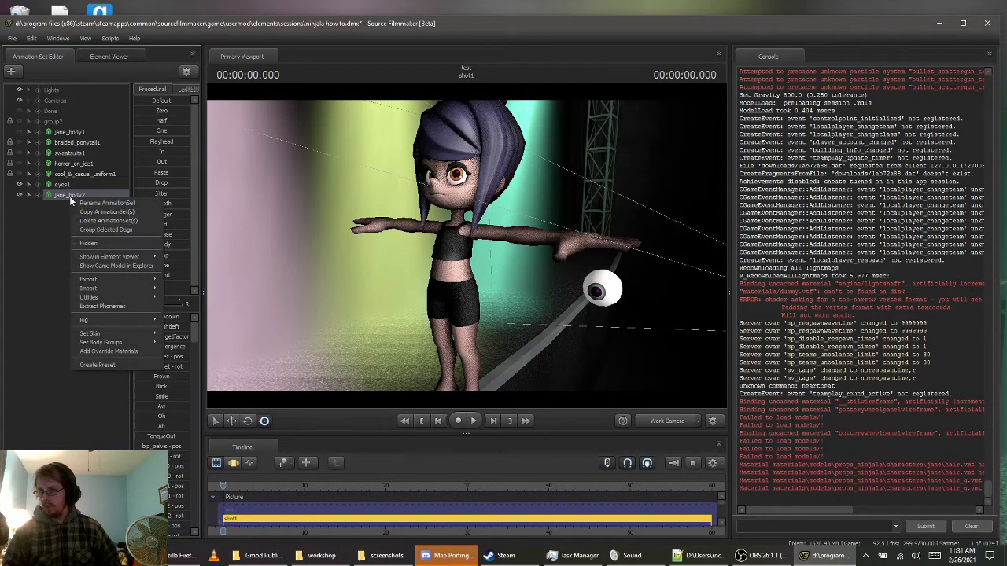
{"action": "left_click", "coordinate": [116, 351]}
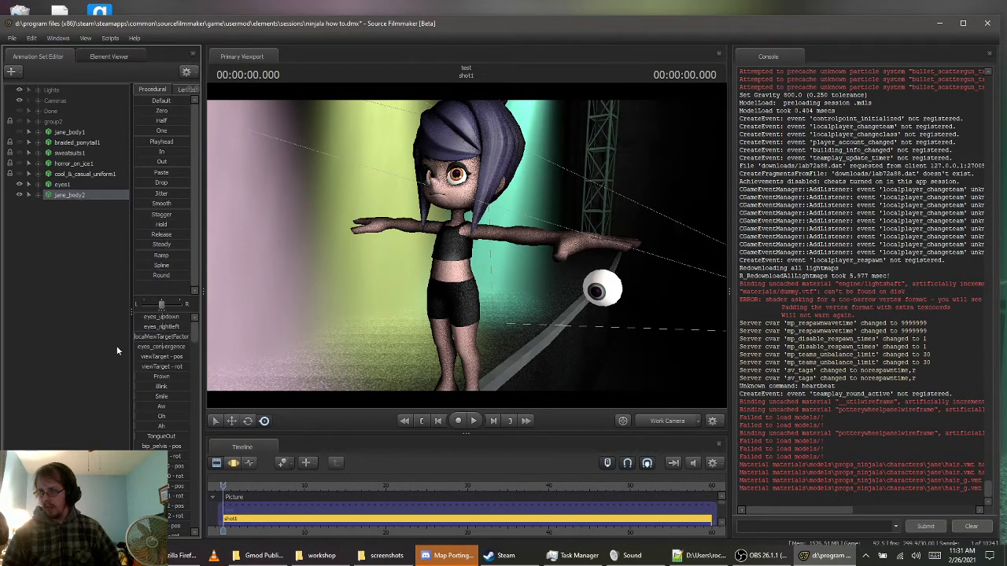
{"action": "right_click", "coordinate": [63, 186]}
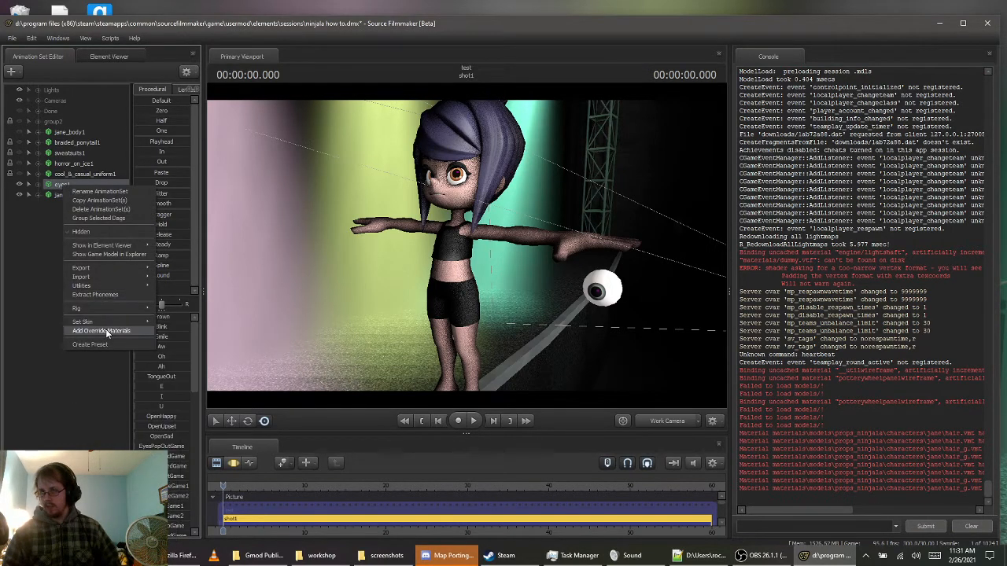
{"action": "left_click", "coordinate": [105, 329]}
Show the eyes1 model in the Element Viewer and copy the full mtlName path of its eye_green material
{"action": "right_click", "coordinate": [63, 189]}
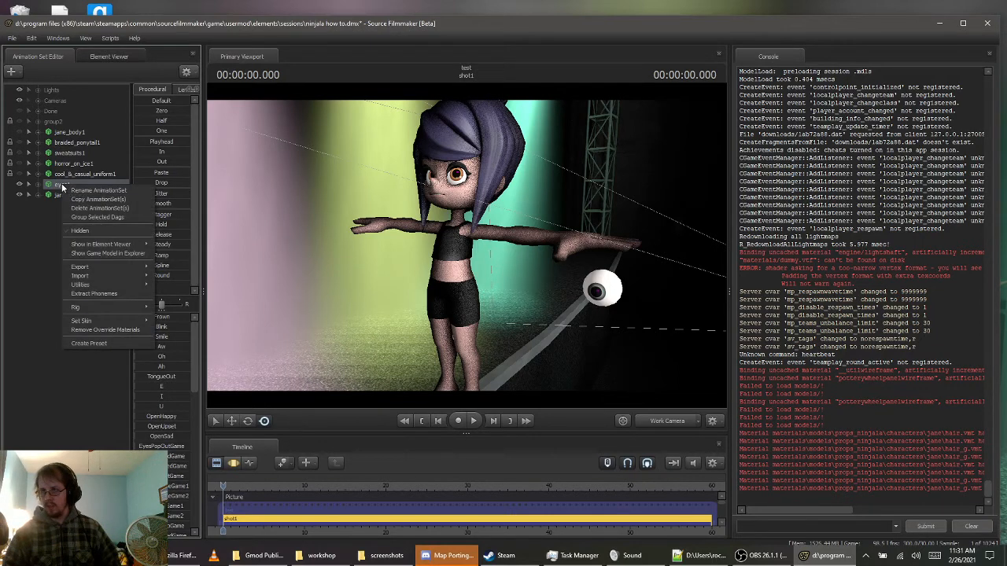
{"action": "mouse_move", "coordinate": [93, 247]}
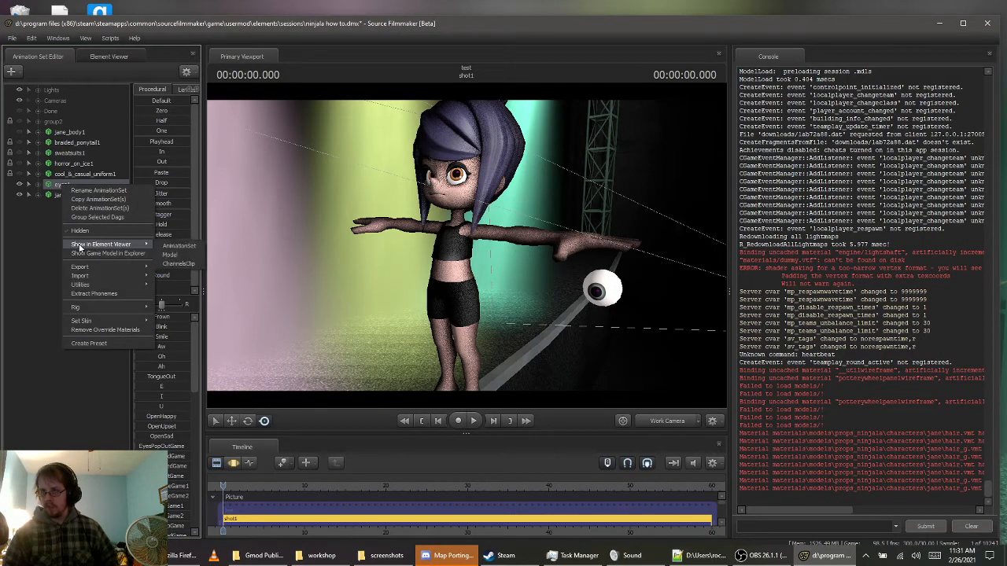
{"action": "left_click", "coordinate": [175, 261]}
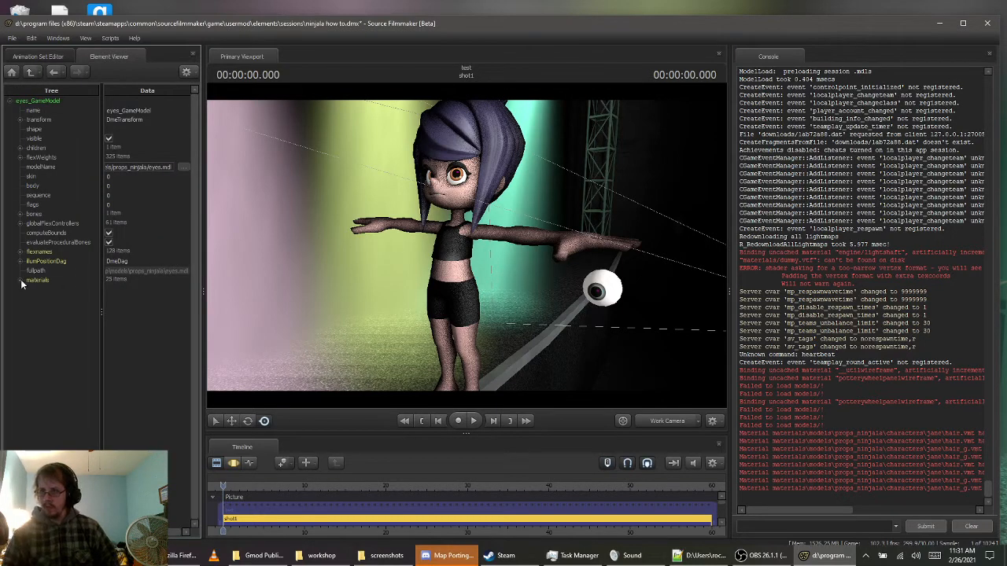
{"action": "left_click", "coordinate": [21, 283]}
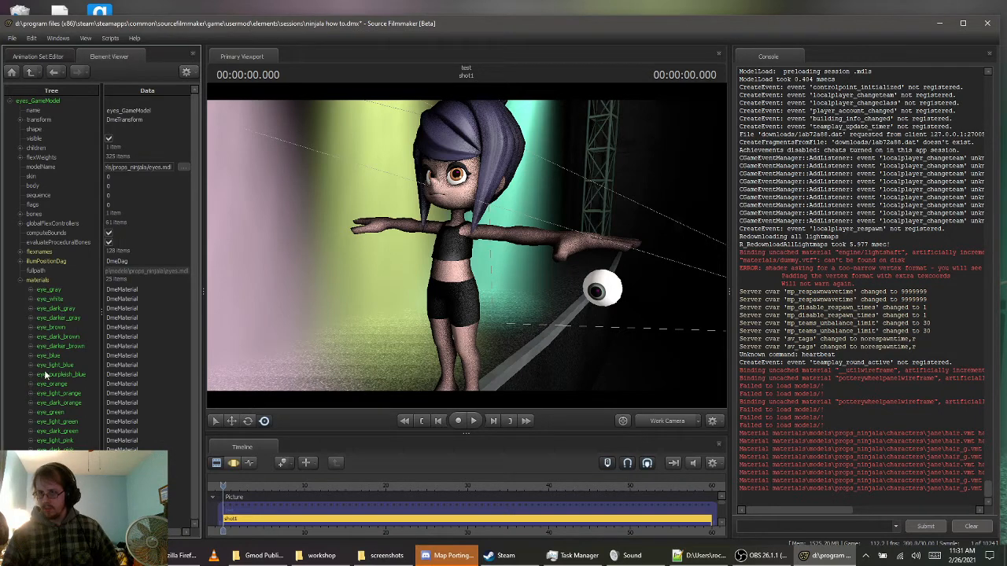
{"action": "left_click", "coordinate": [31, 414]}
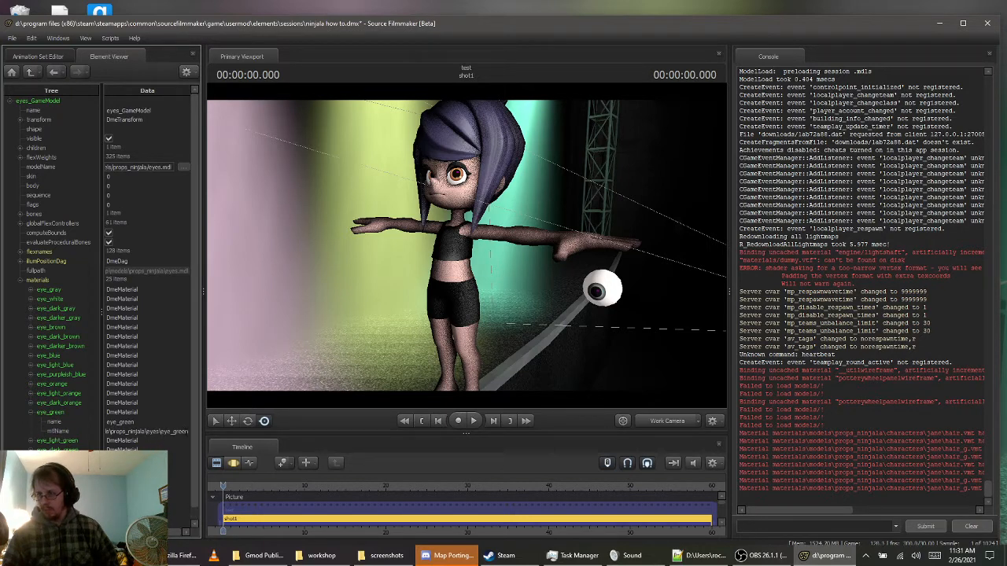
{"action": "left_click", "coordinate": [185, 432]}
{"action": "left_click_drag", "start_coordinate": [178, 431], "coordinate": [81, 428]}
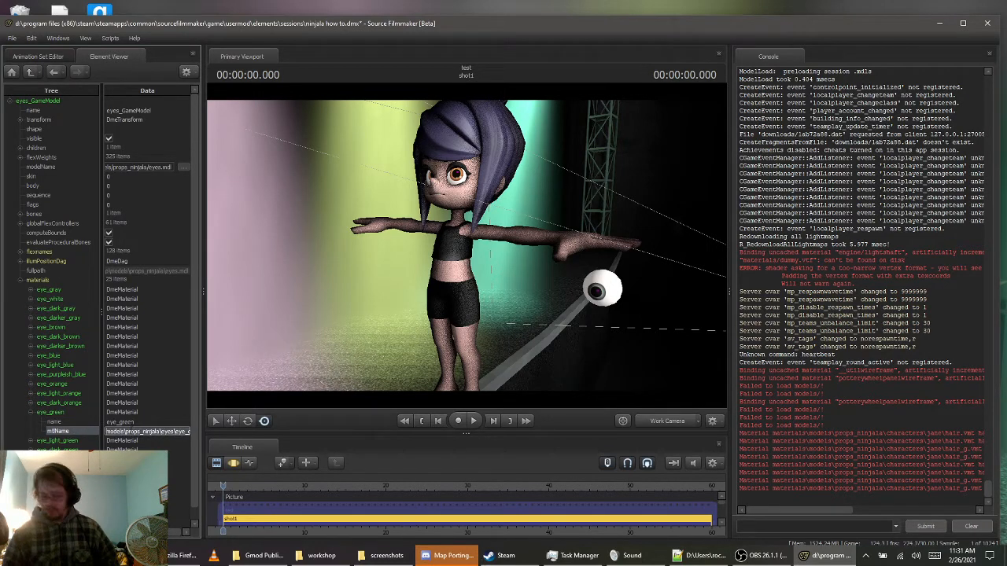
Show the jane_body2 model in the Element Viewer and expand its eyel and eyer materials
{"action": "left_click", "coordinate": [35, 59]}
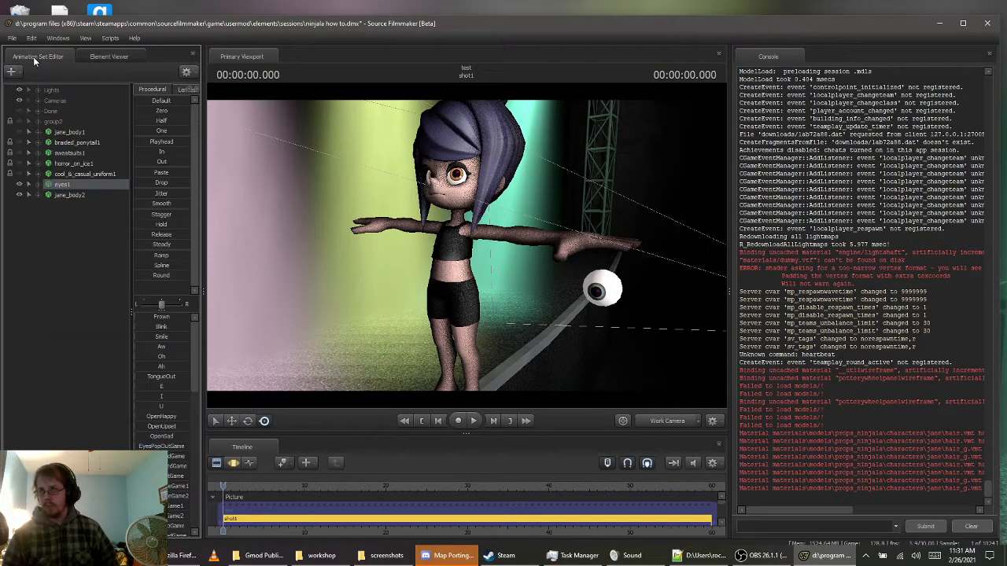
{"action": "right_click", "coordinate": [63, 196]}
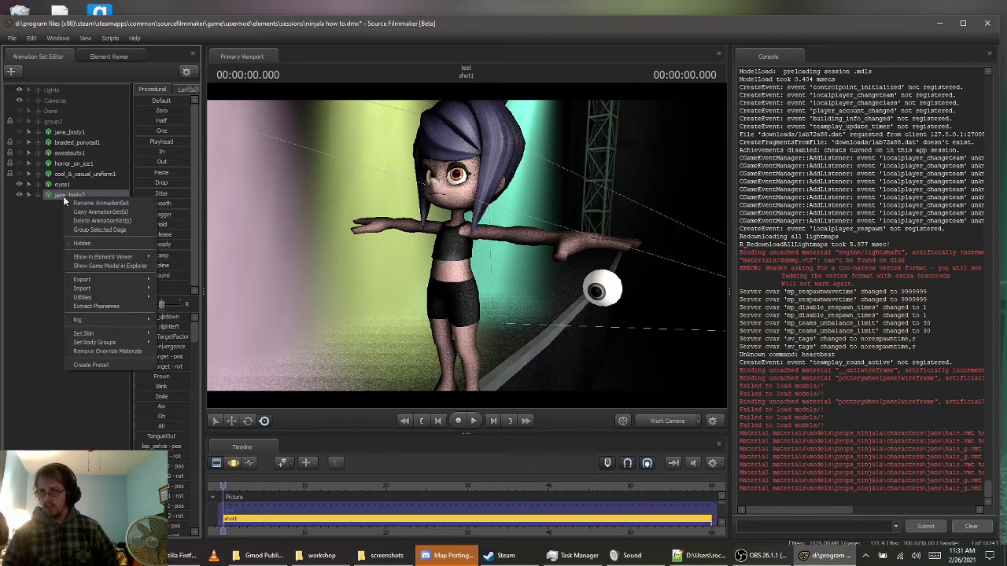
{"action": "mouse_move", "coordinate": [101, 257]}
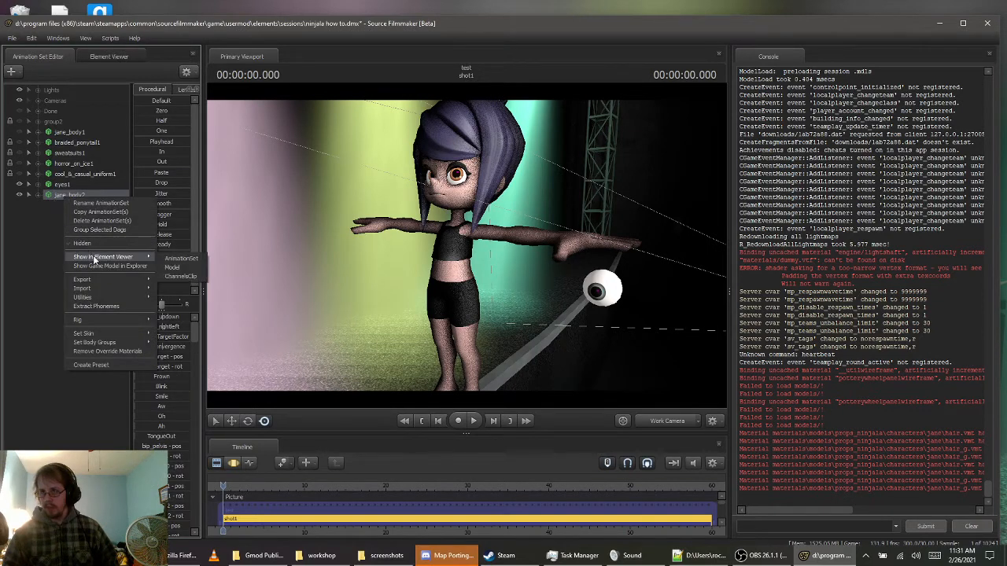
{"action": "left_click", "coordinate": [185, 269]}
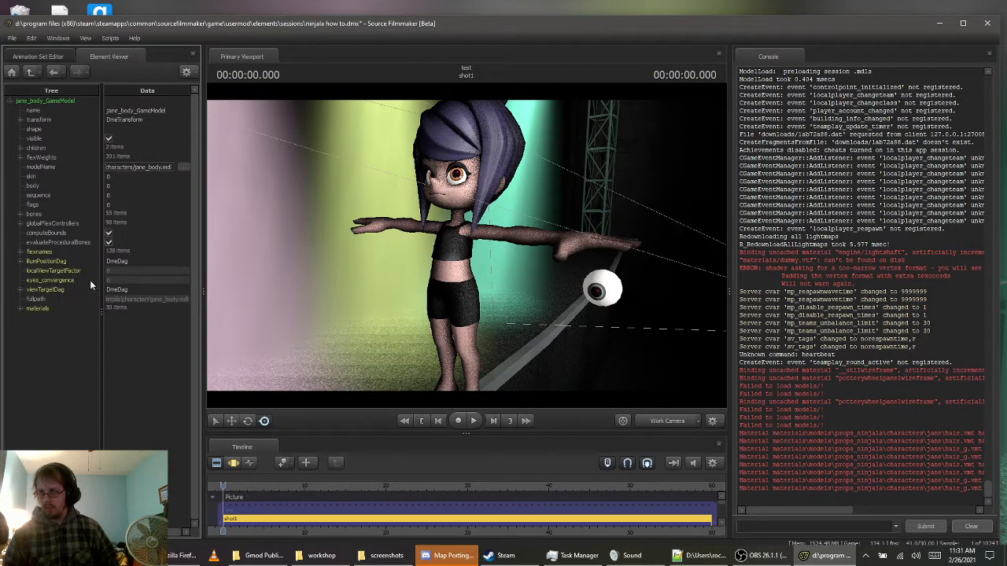
{"action": "left_click", "coordinate": [21, 308]}
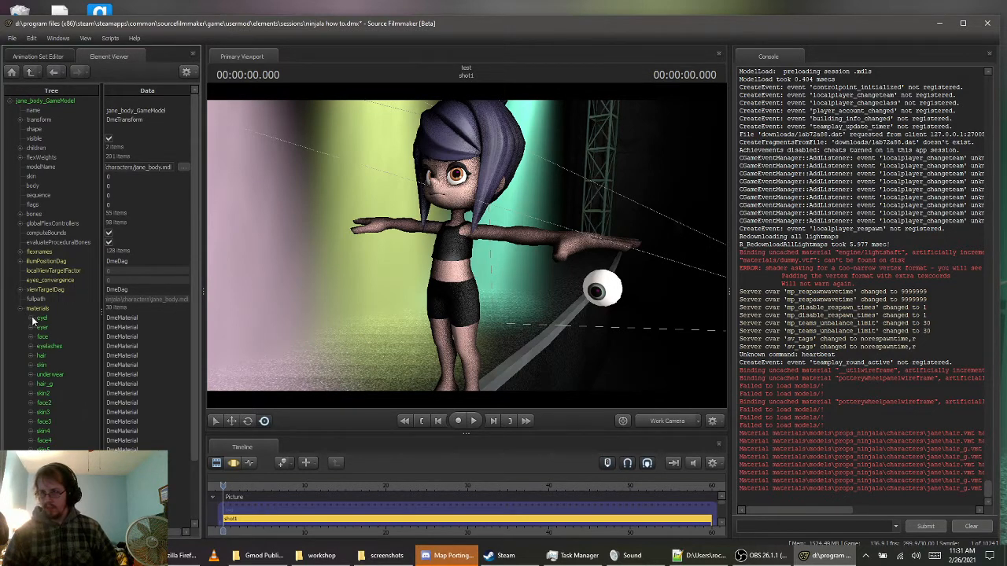
{"action": "left_click", "coordinate": [31, 319]}
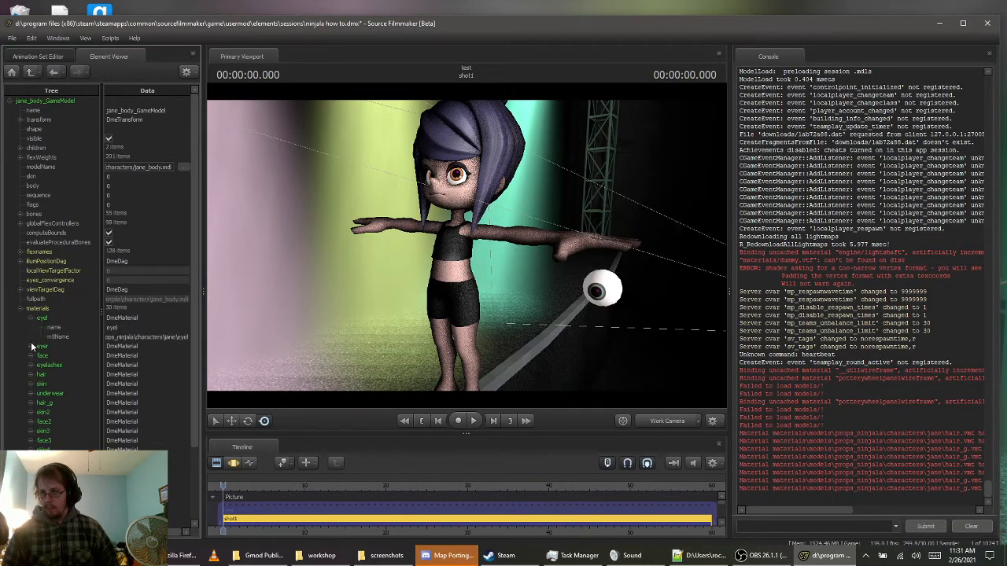
{"action": "left_click", "coordinate": [32, 346]}
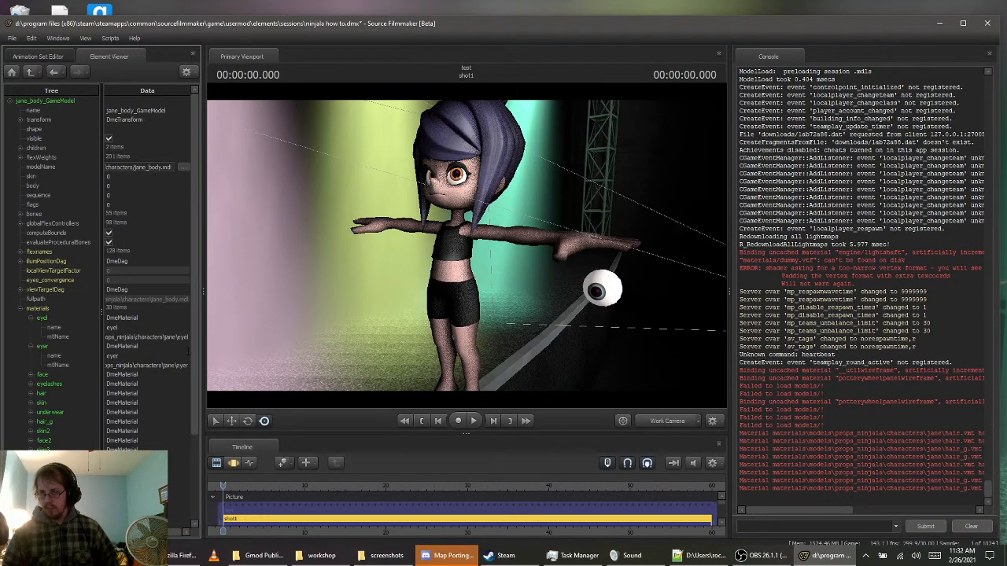
Add a string attribute named $iris to the eyel material of the Jane body model
{"action": "right_click", "coordinate": [43, 318]}
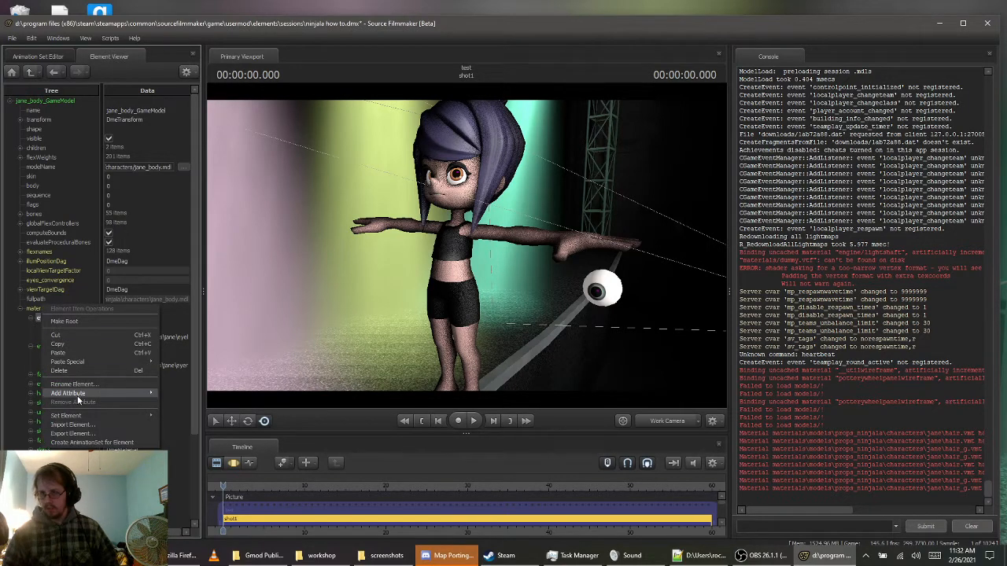
{"action": "mouse_move", "coordinate": [70, 393]}
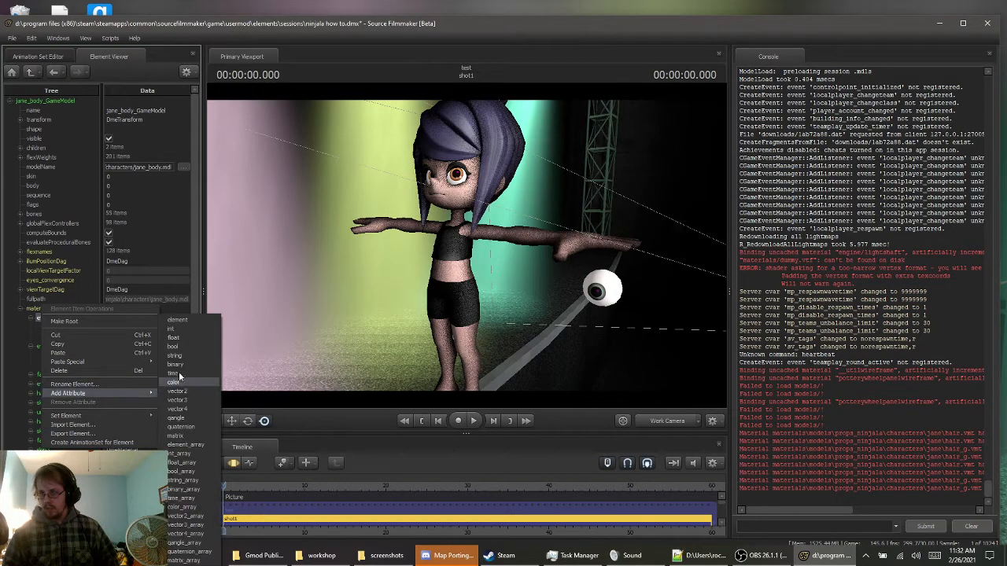
{"action": "left_click", "coordinate": [189, 362]}
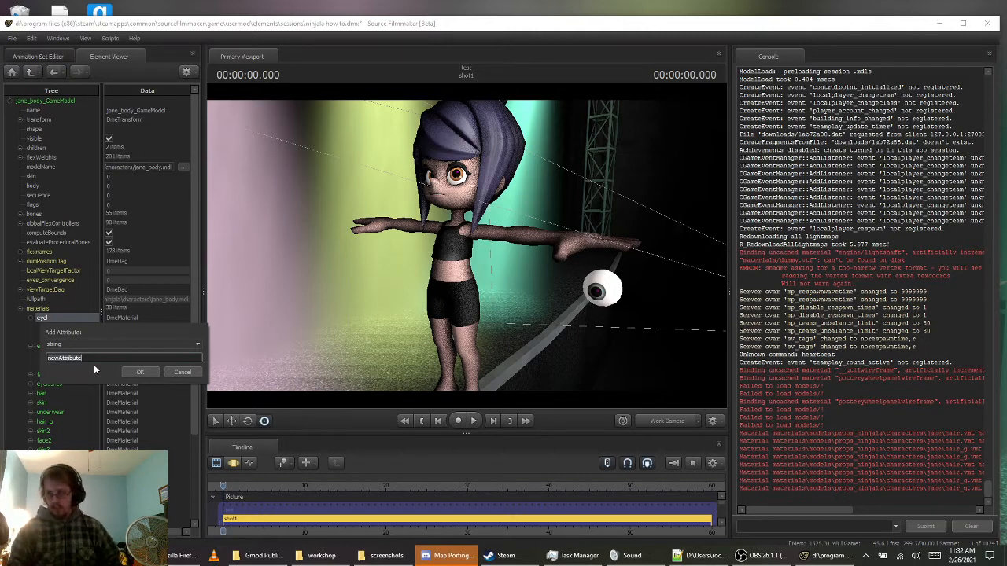
{"action": "type", "text": "s"}
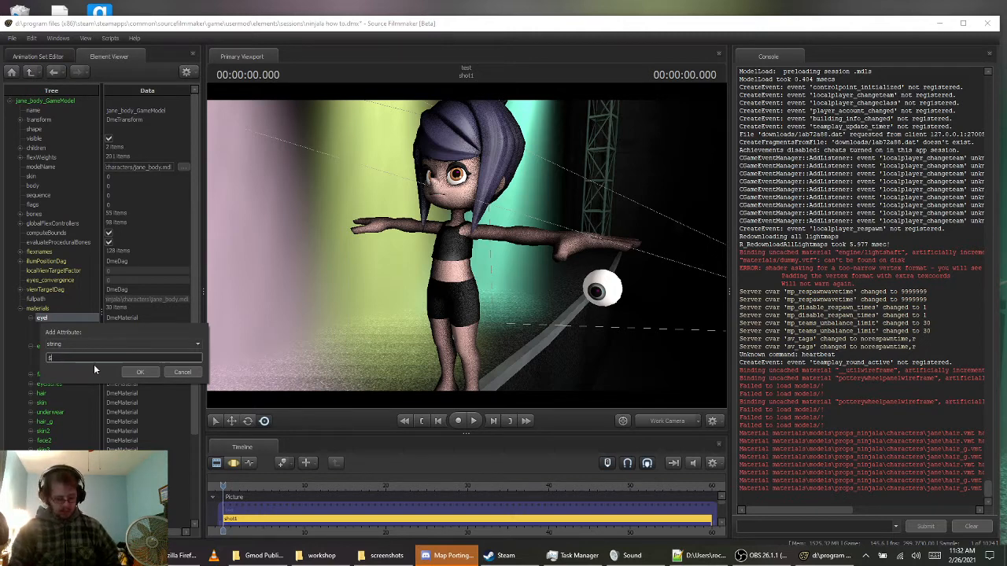
{"action": "type", "text": "basetexture"}
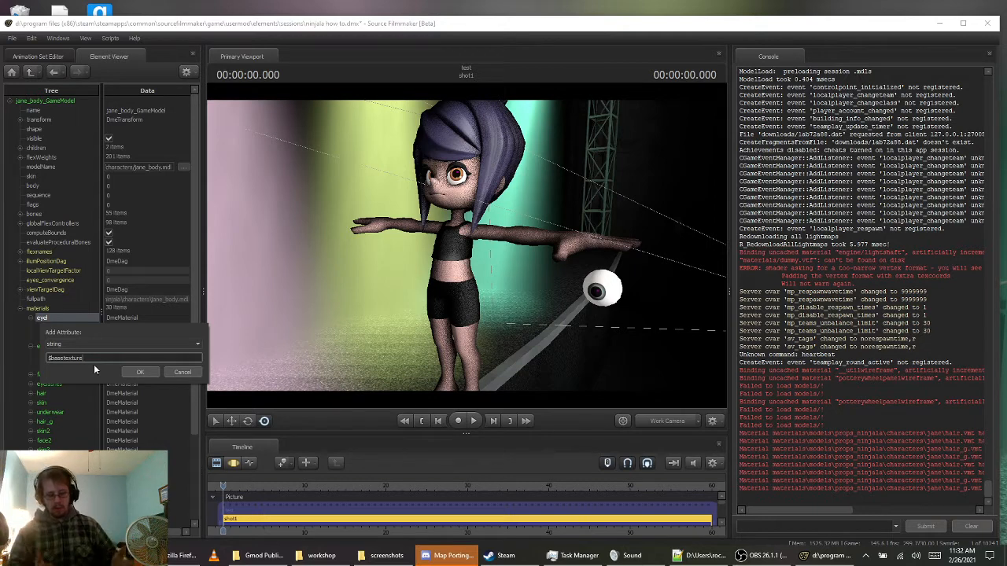
{"action": "key", "text": "BackSpace"}
{"action": "key", "text": "BackSpace"}
{"action": "key", "text": "BackSpace"}
{"action": "key", "text": "BackSpace"}
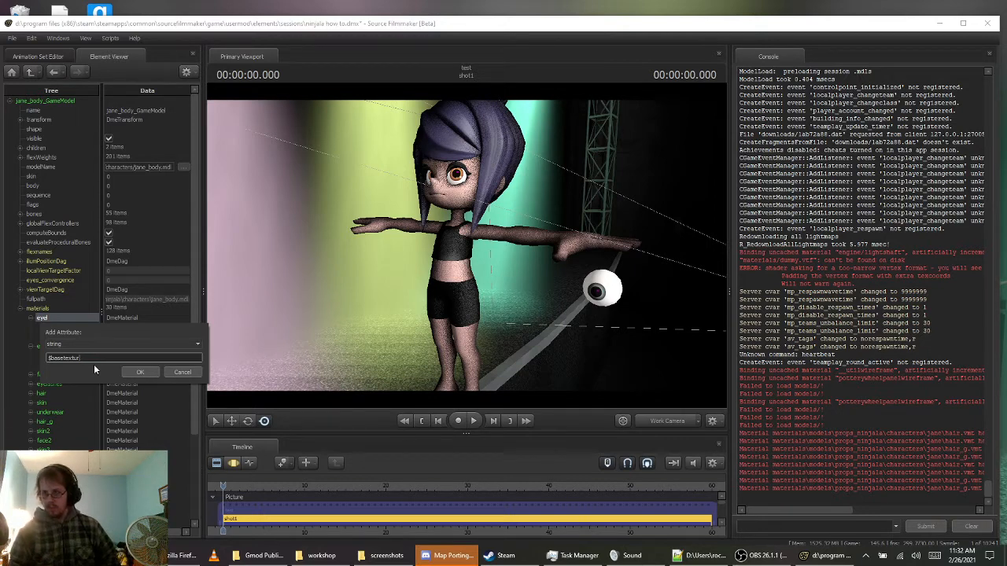
{"action": "key", "text": "BackSpace"}
{"action": "key", "text": "BackSpace"}
{"action": "key", "text": "BackSpace"}
{"action": "key", "text": "BackSpace"}
{"action": "key", "text": "BackSpace"}
{"action": "key", "text": "BackSpace"}
{"action": "key", "text": "BackSpace"}
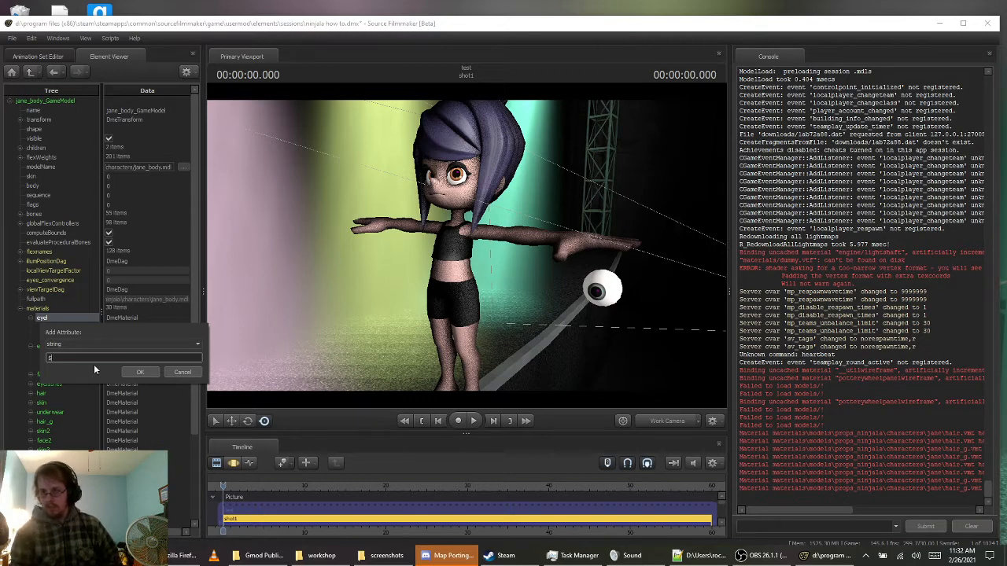
{"action": "type", "text": "ris"}
{"action": "key", "text": "Return"}
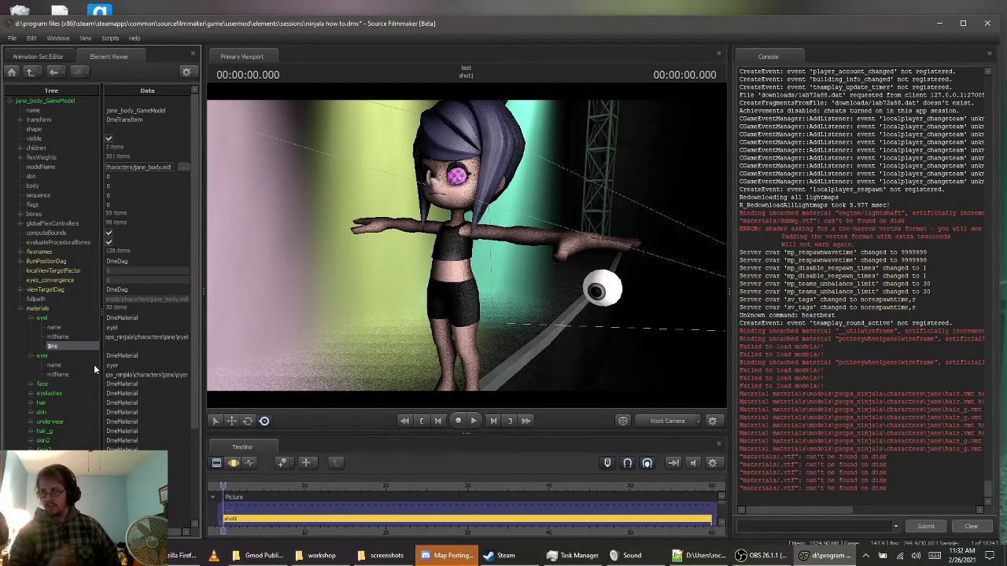
Add a string attribute named $iris to the eyer material as well
{"action": "right_click", "coordinate": [44, 358]}
{"action": "mouse_move", "coordinate": [123, 433]}
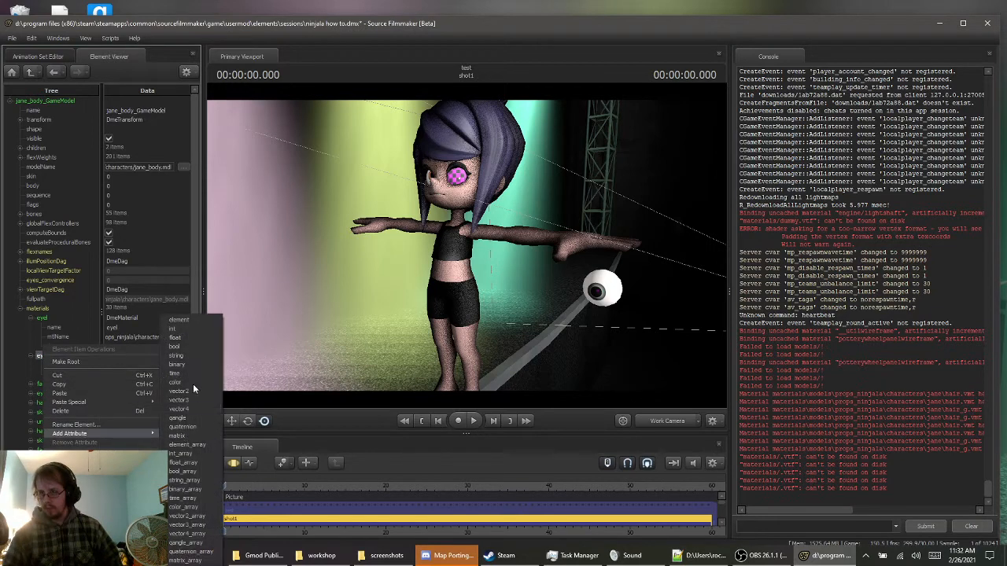
{"action": "left_click", "coordinate": [186, 358]}
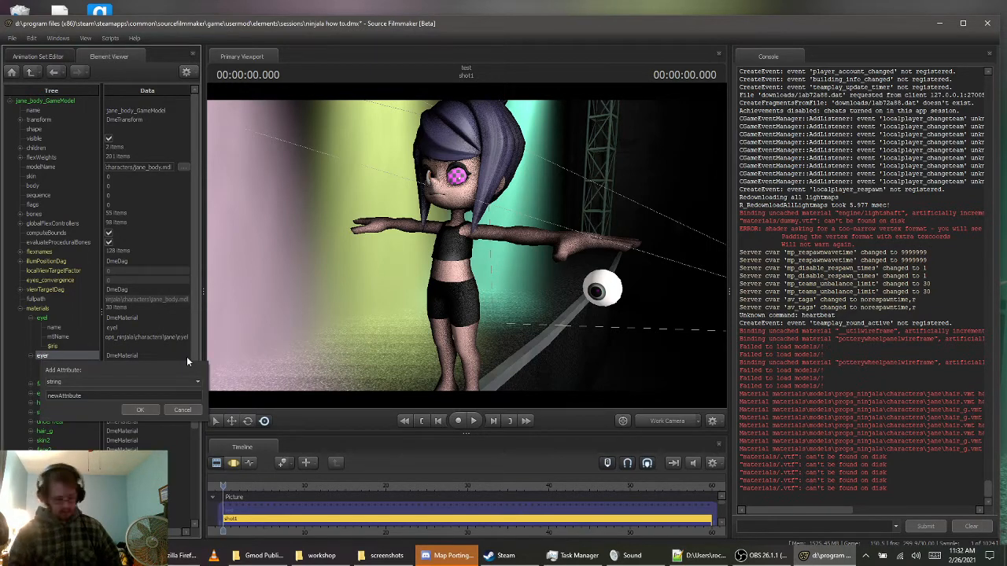
{"action": "double_click", "coordinate": [131, 393]}
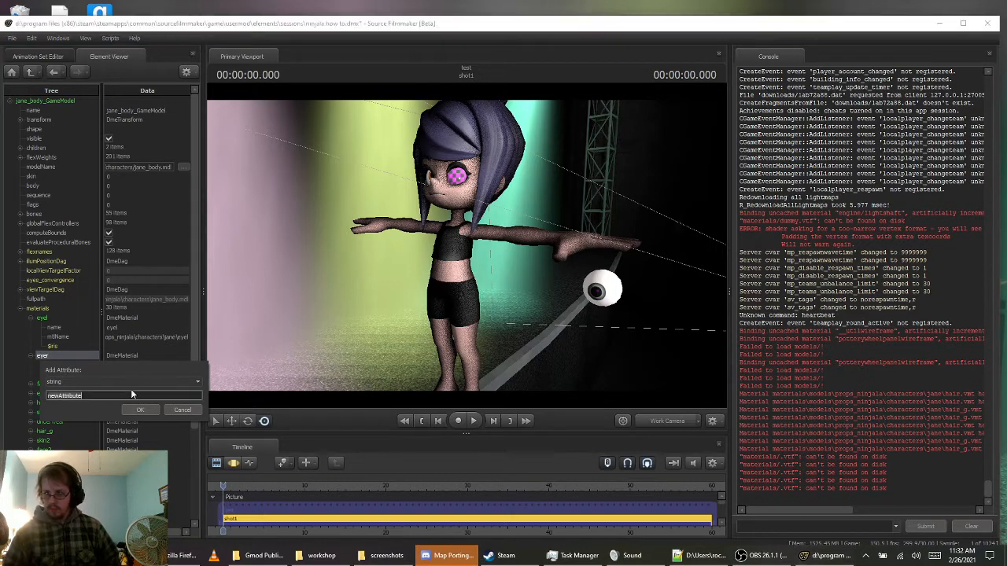
{"action": "type", "text": "$iris"}
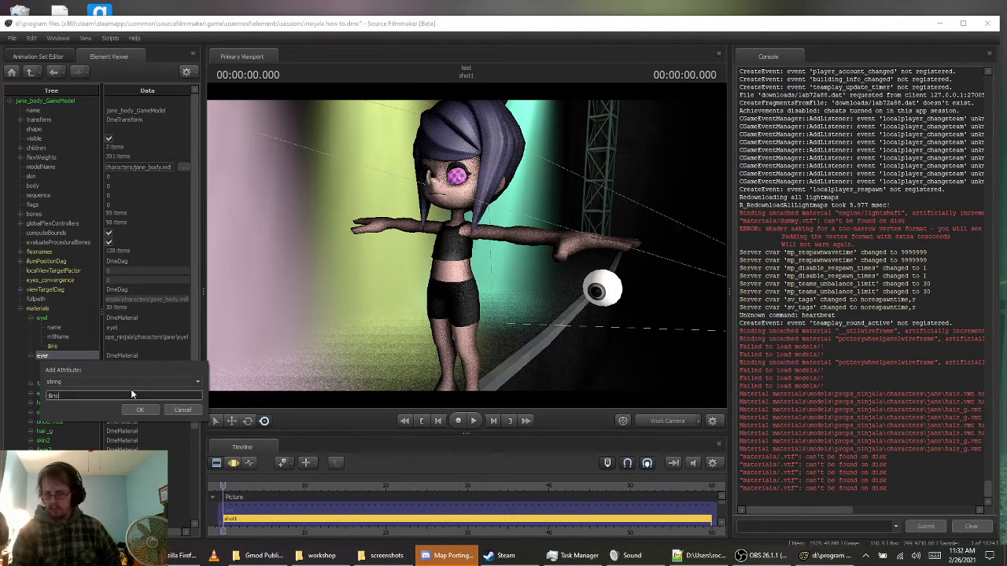
{"action": "key", "text": "Return"}
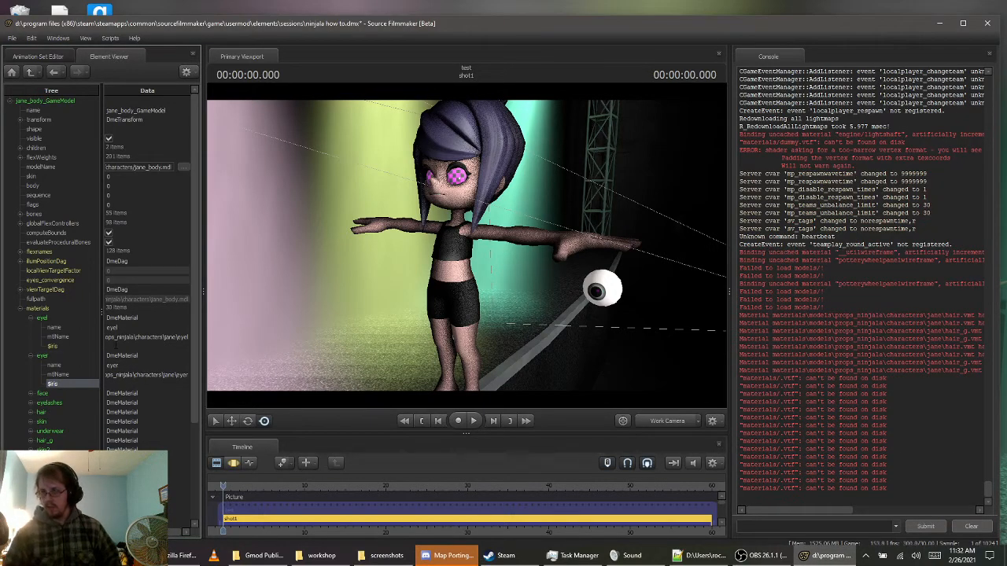
Paste the copied eye_green material path as the $iris value of both the eyel and eyer materials
{"action": "left_click", "coordinate": [110, 347]}
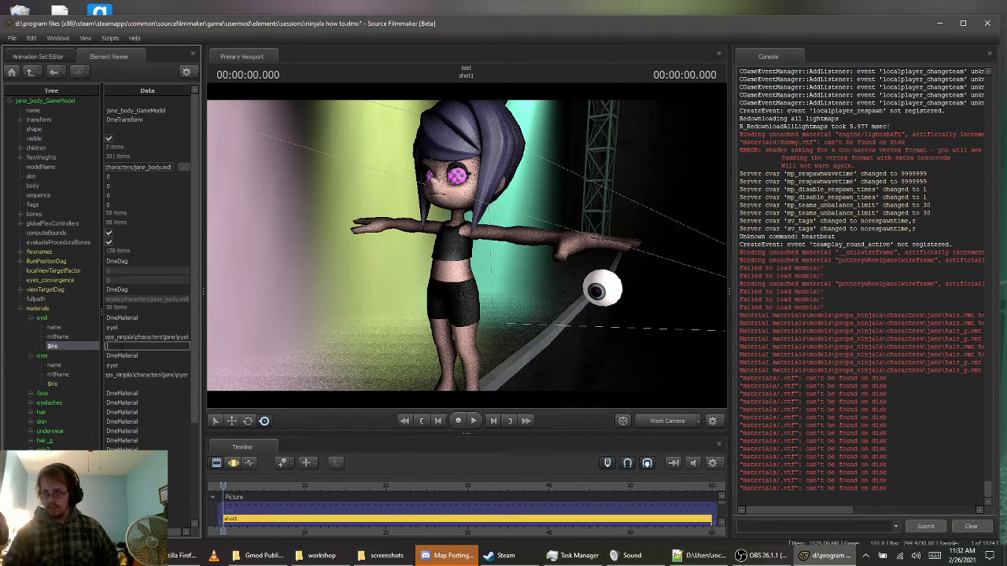
{"action": "key", "text": "ctrl+v"}
{"action": "key", "text": "Return"}
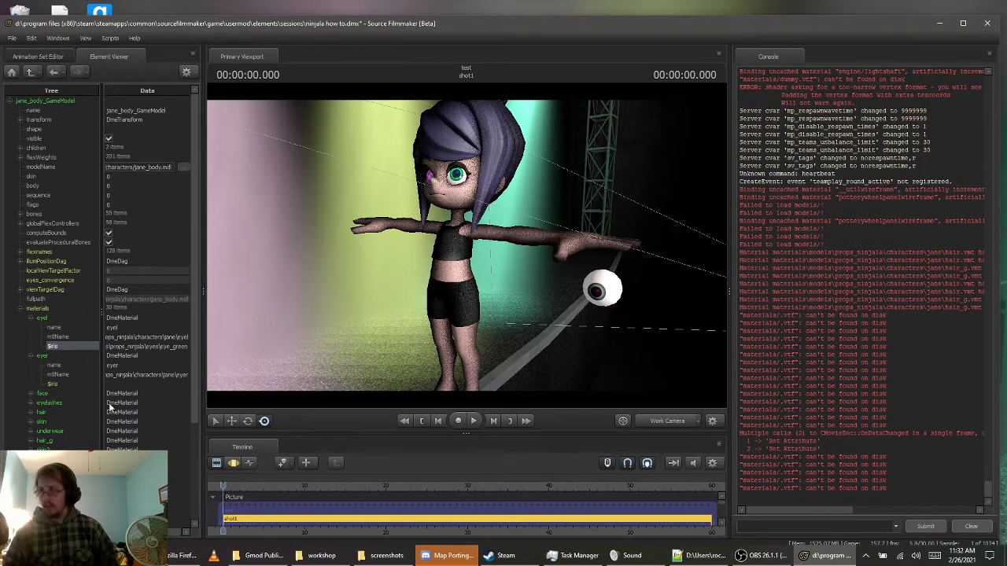
{"action": "left_click", "coordinate": [123, 384]}
{"action": "key", "text": "ctrl+v"}
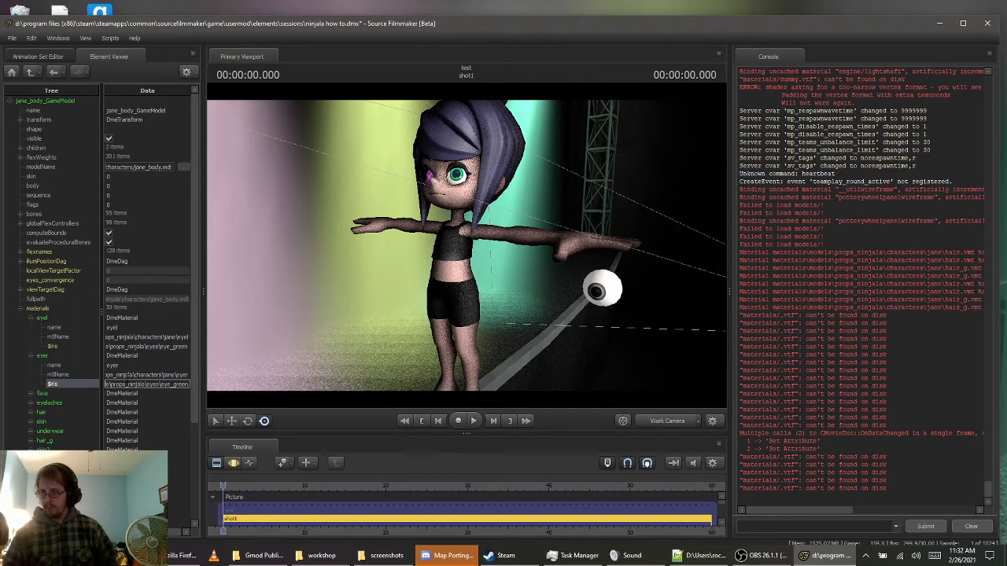
{"action": "key", "text": "Return"}
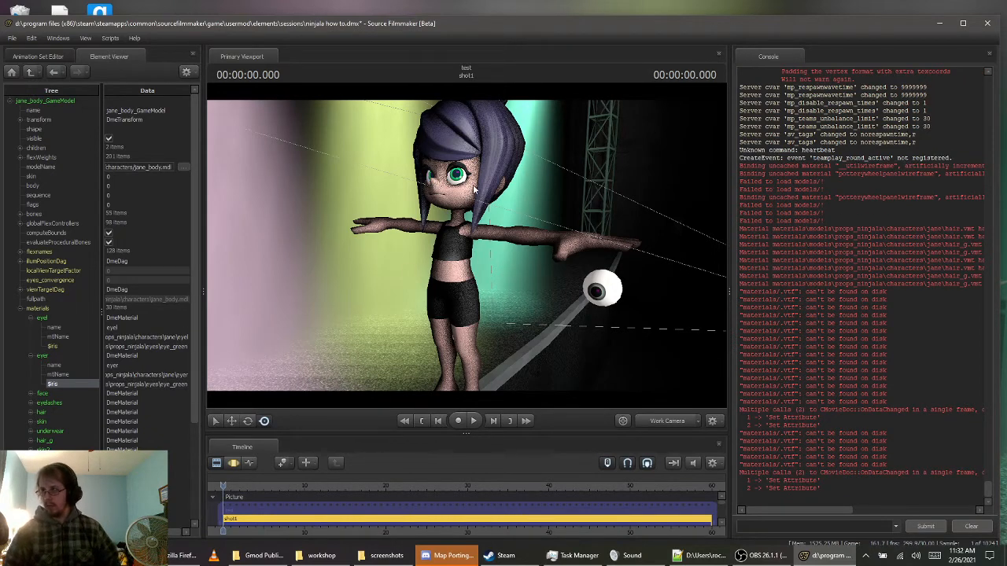
Delete the eyes1 animation set
{"action": "left_click", "coordinate": [47, 59]}
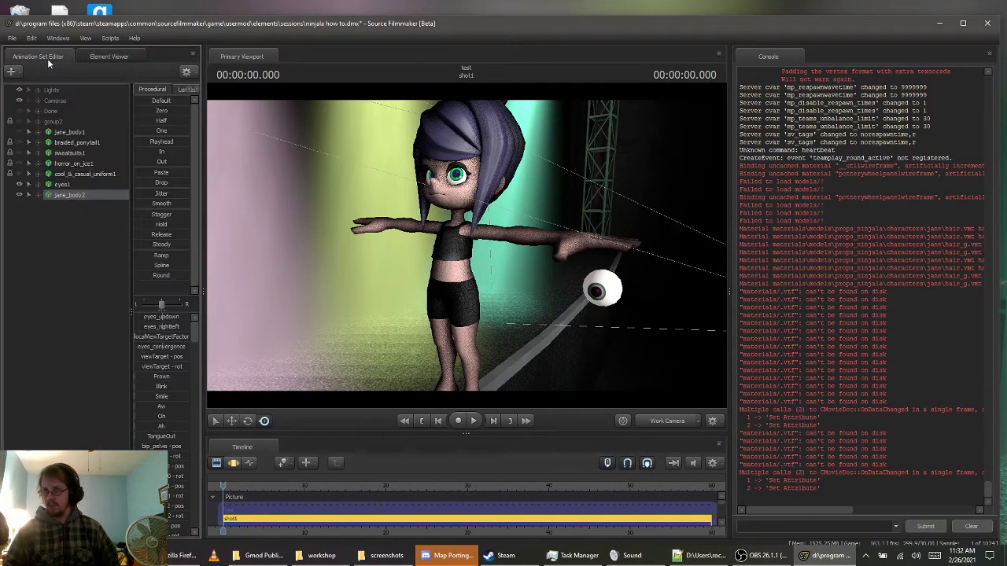
{"action": "right_click", "coordinate": [64, 193]}
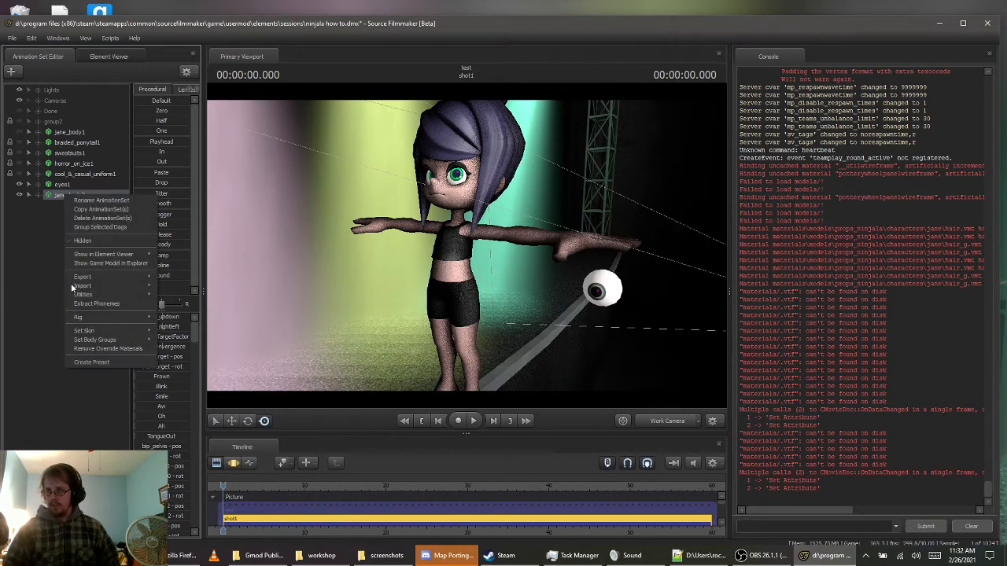
{"action": "left_click", "coordinate": [50, 188]}
{"action": "right_click", "coordinate": [51, 191]}
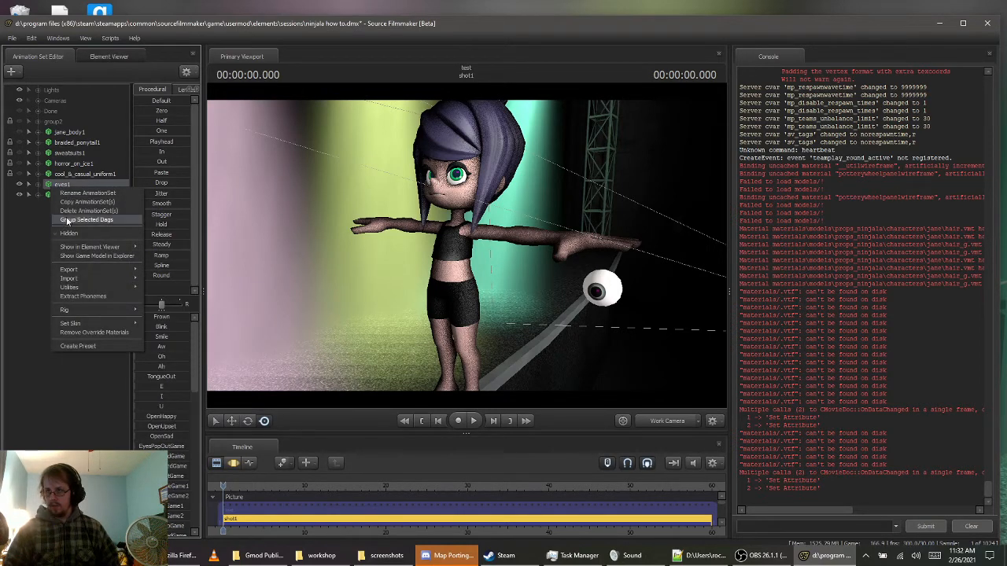
{"action": "left_click", "coordinate": [78, 220]}
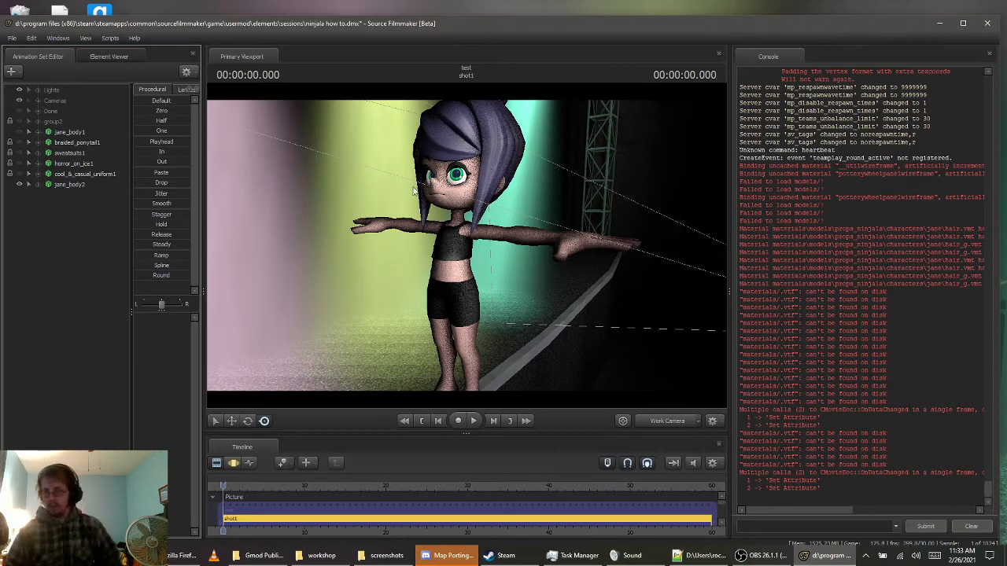
Start creating an animation set for a new model and filter the model list by props_ninjala\hair
{"action": "right_click", "coordinate": [72, 217]}
{"action": "left_click", "coordinate": [142, 242]}
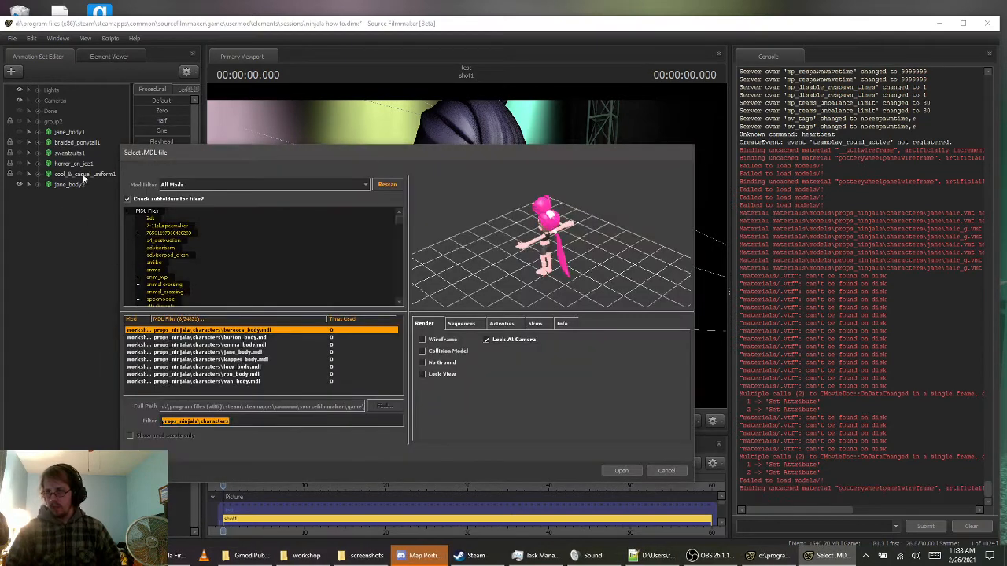
{"action": "left_click", "coordinate": [243, 422]}
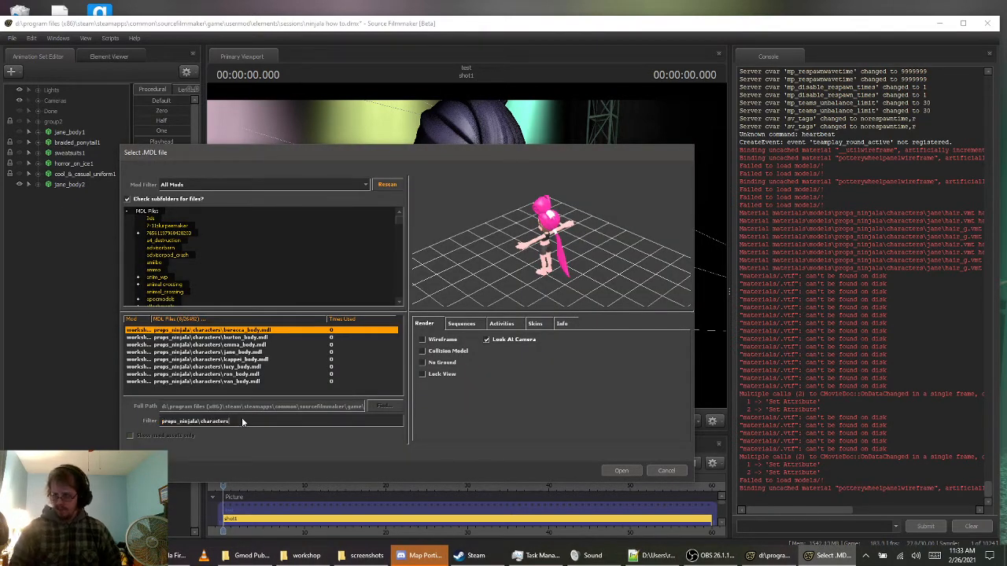
{"action": "key", "text": "BackSpace"}
{"action": "key", "text": "BackSpace"}
{"action": "key", "text": "BackSpace"}
{"action": "key", "text": "BackSpace"}
{"action": "key", "text": "BackSpace"}
{"action": "key", "text": "BackSpace"}
{"action": "key", "text": "BackSpace"}
{"action": "key", "text": "BackSpace"}
{"action": "key", "text": "BackSpace"}
{"action": "key", "text": "BackSpace"}
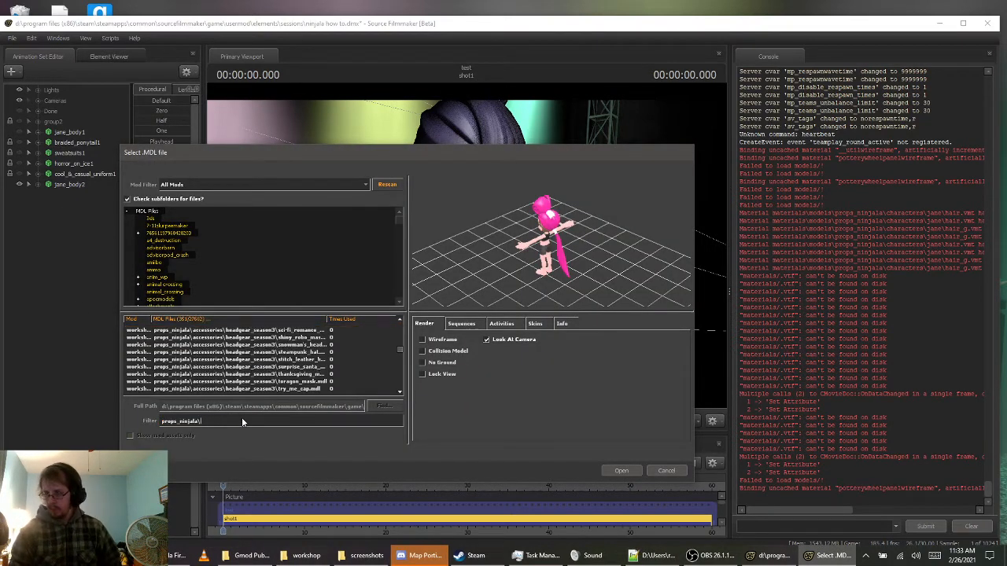
{"action": "type", "text": "hair"}
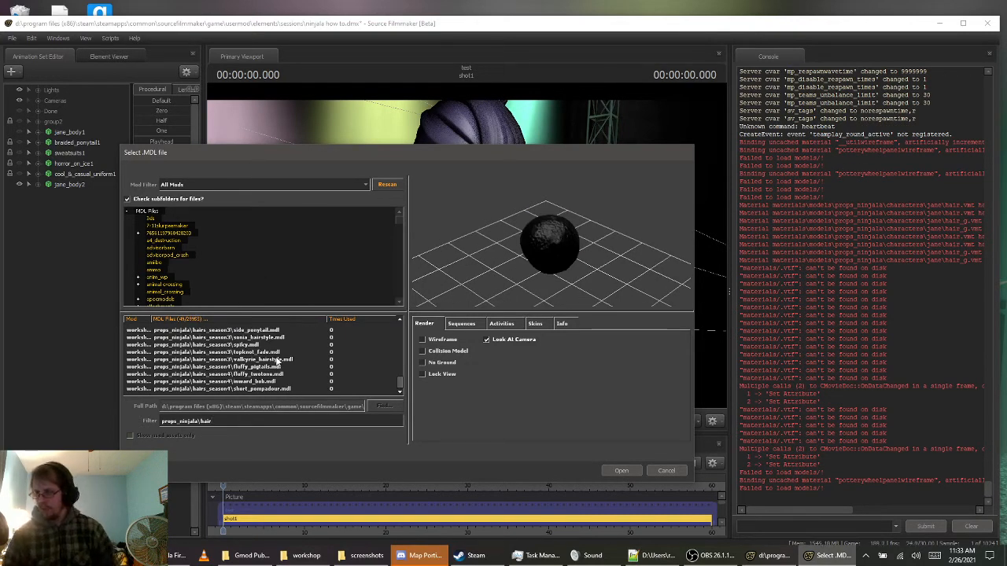
Preview the hair models in the filtered list, from the hairs_season4 styles through the hairs folder up to slickback
{"action": "left_click", "coordinate": [268, 375]}
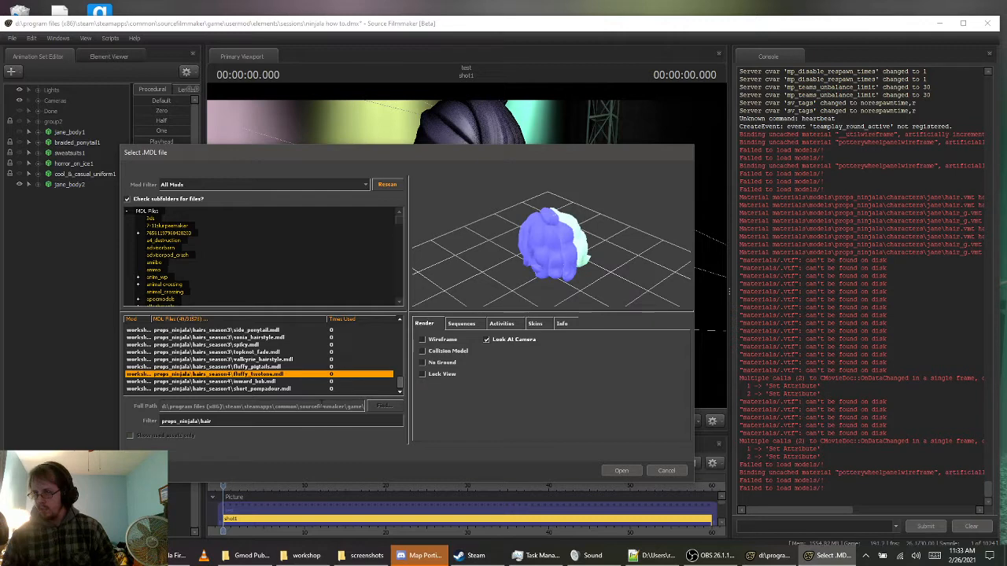
{"action": "key", "text": "Down"}
{"action": "key", "text": "Down"}
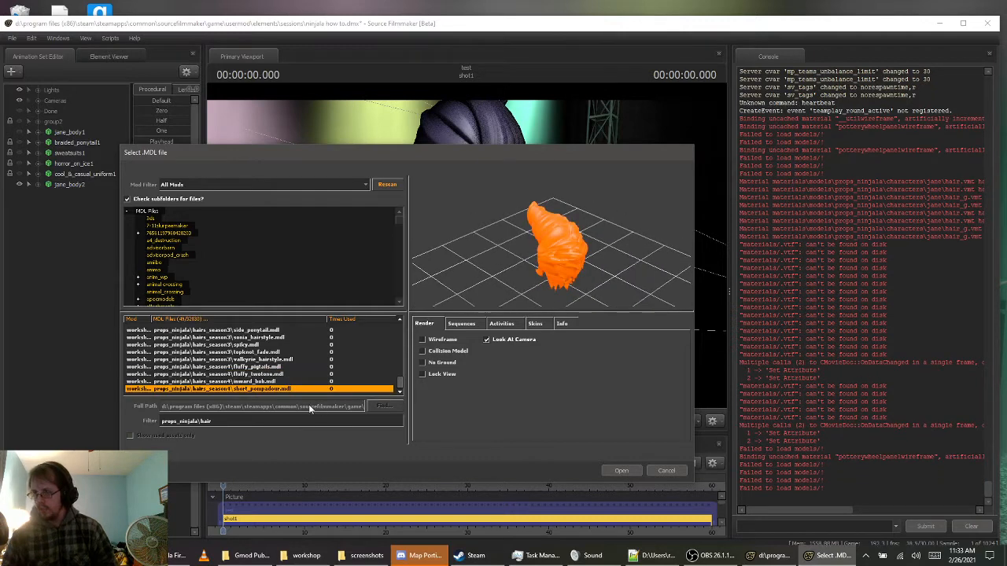
{"action": "key", "text": "Down"}
{"action": "key", "text": "Down"}
{"action": "key", "text": "Down"}
{"action": "key", "text": "Down"}
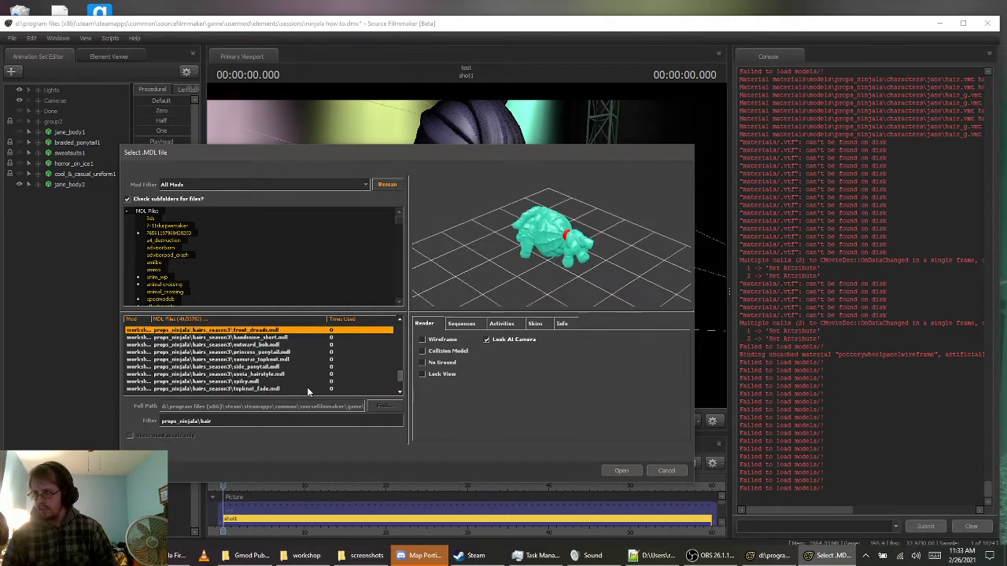
{"action": "key", "text": "Home"}
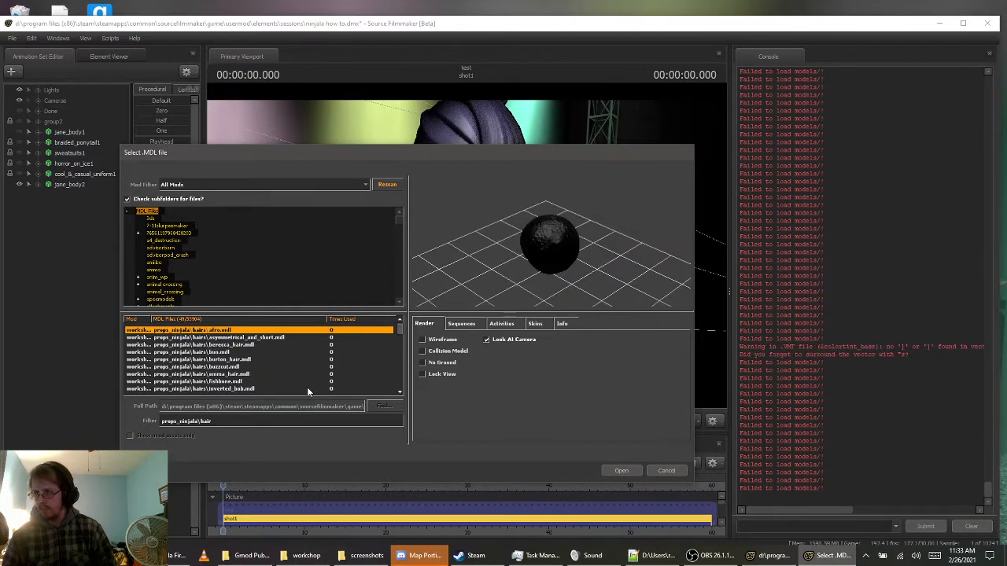
{"action": "key", "text": "Down"}
{"action": "key", "text": "Down"}
{"action": "key", "text": "Down"}
{"action": "key", "text": "Down"}
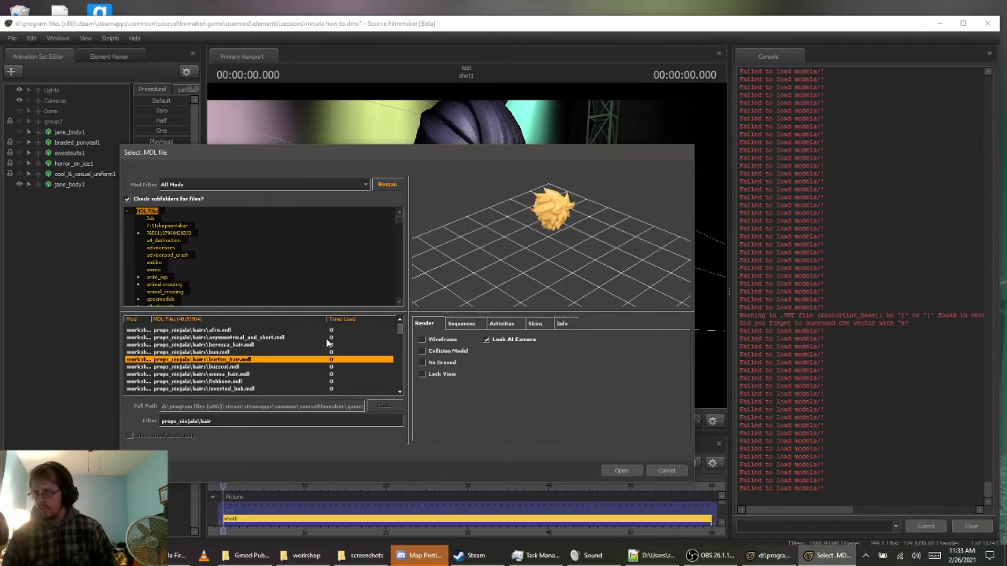
{"action": "key", "text": "Down"}
{"action": "key", "text": "Down"}
{"action": "key", "text": "Down"}
{"action": "key", "text": "Down"}
{"action": "key", "text": "Down"}
{"action": "key", "text": "Down"}
{"action": "key", "text": "Down"}
{"action": "key", "text": "Down"}
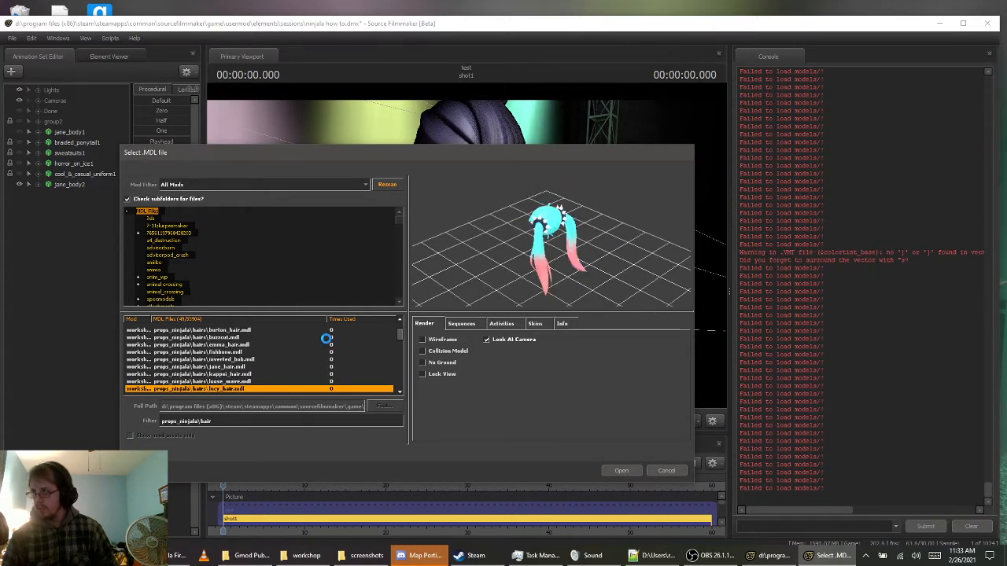
{"action": "key", "text": "Down"}
{"action": "key", "text": "Down"}
{"action": "key", "text": "Down"}
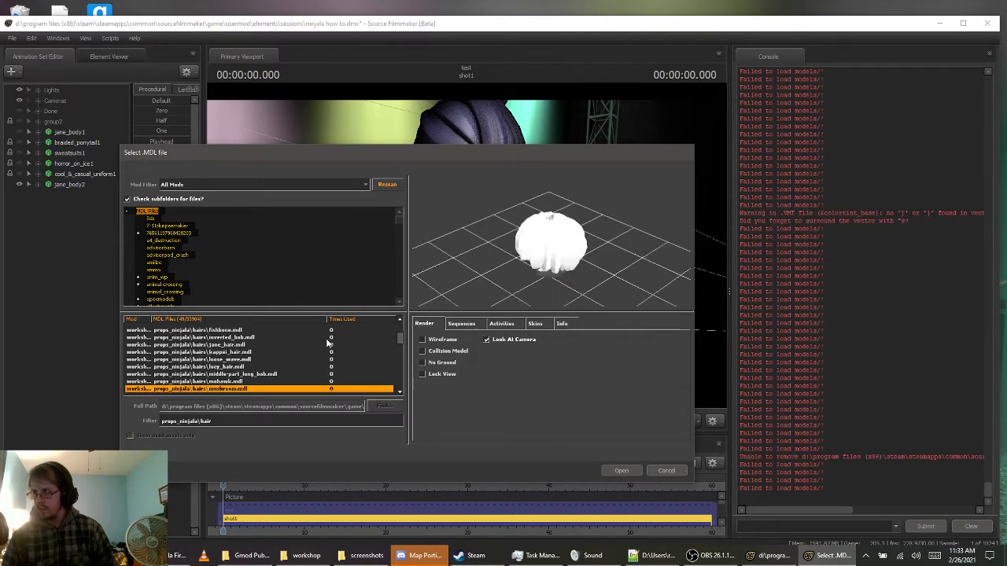
{"action": "key", "text": "Down"}
{"action": "key", "text": "Down"}
{"action": "key", "text": "Down"}
{"action": "key", "text": "Down"}
{"action": "key", "text": "Down"}
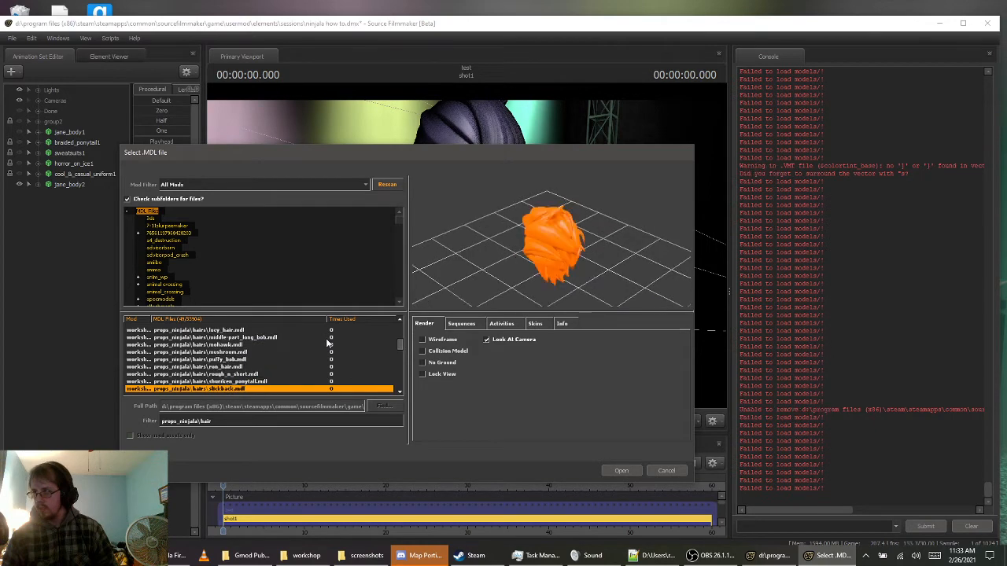
Load braided_ponytail.mdl from props_ninjala\hairs_season2 as a new animation set
{"action": "key", "text": "Down"}
{"action": "key", "text": "Down"}
{"action": "key", "text": "Down"}
{"action": "key", "text": "Down"}
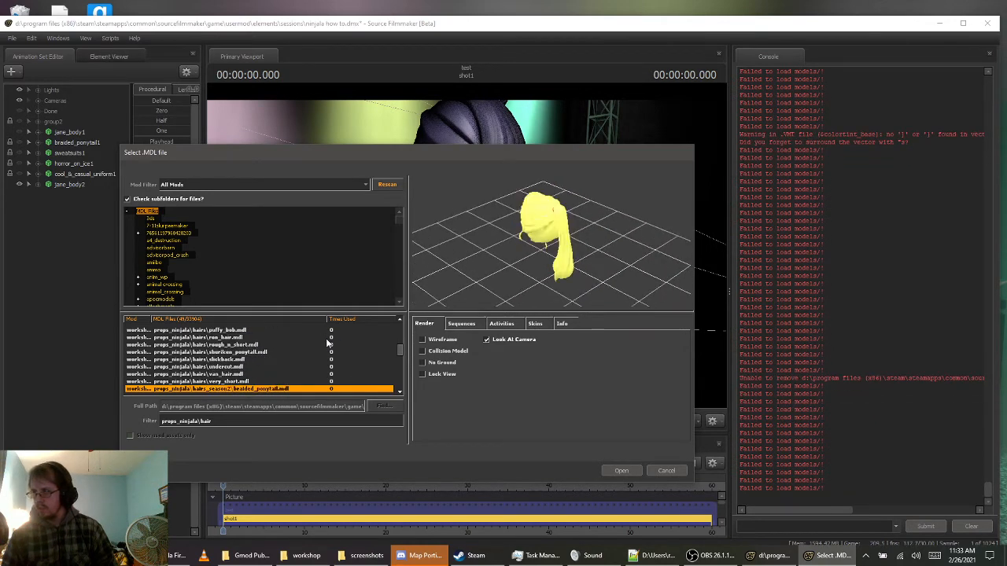
{"action": "left_click", "coordinate": [619, 470]}
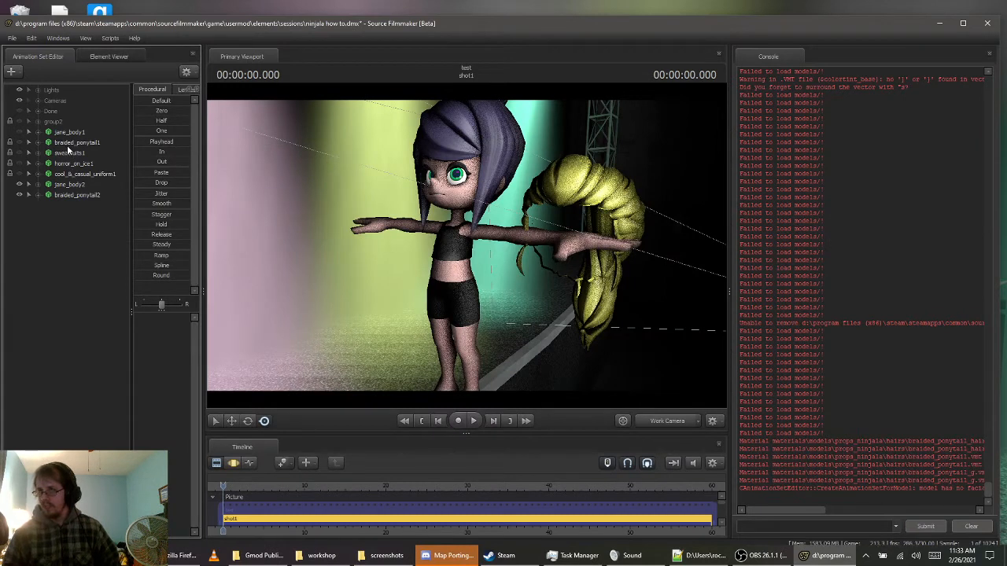
Set the first hair body group of jane_body2 to none to remove her built-in hair
{"action": "left_click", "coordinate": [65, 195]}
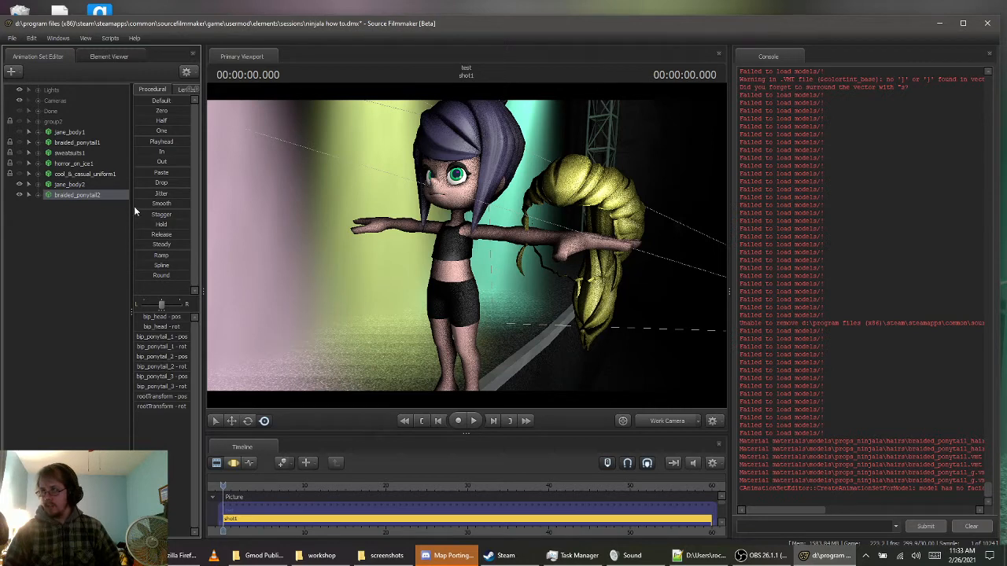
{"action": "right_click", "coordinate": [79, 185]}
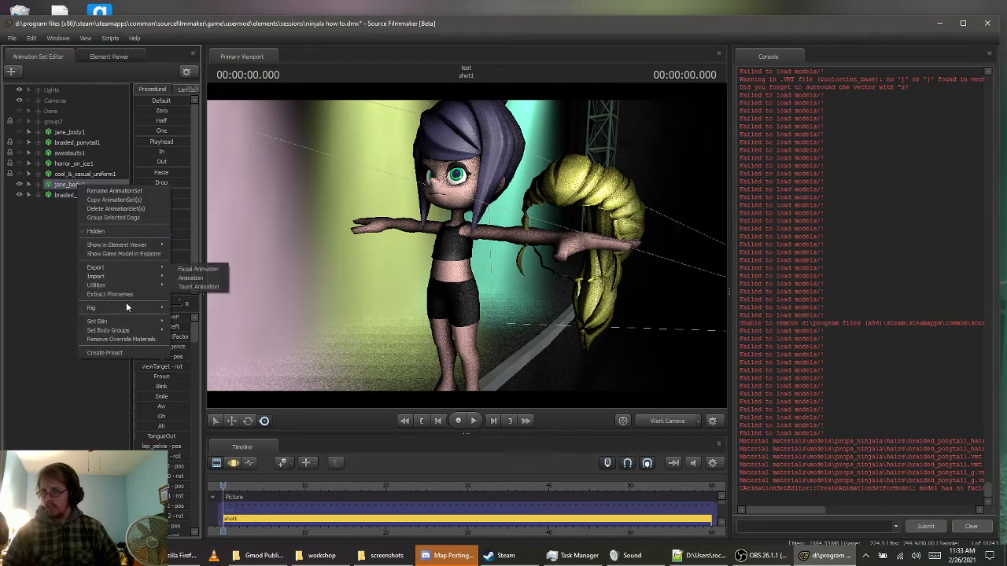
{"action": "mouse_move", "coordinate": [99, 332]}
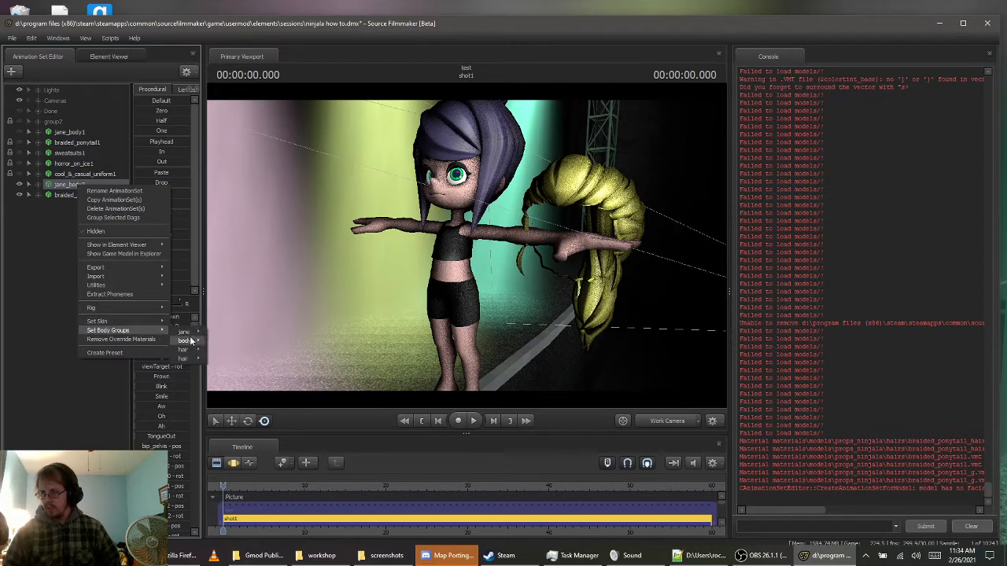
{"action": "mouse_move", "coordinate": [188, 354]}
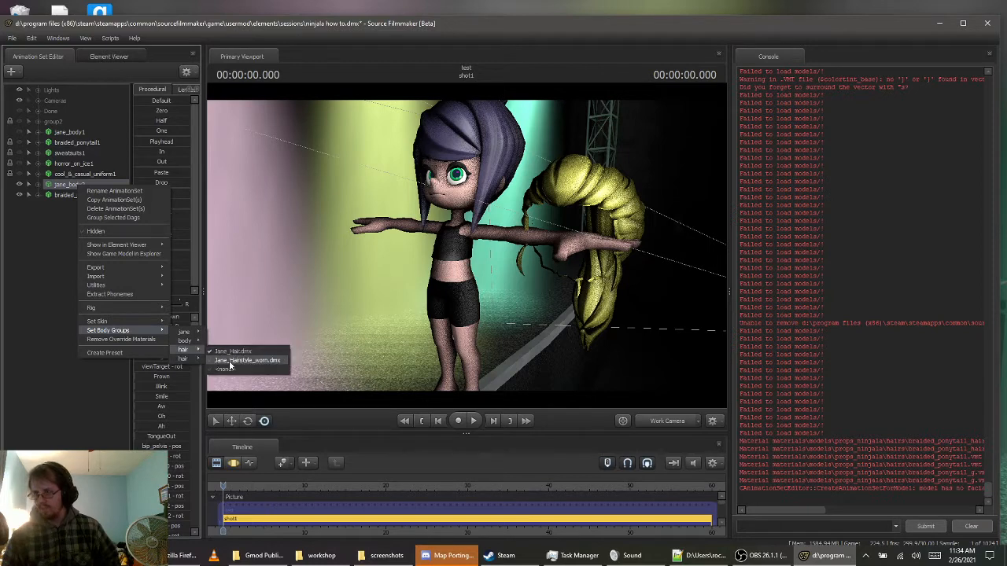
{"action": "left_click", "coordinate": [229, 369]}
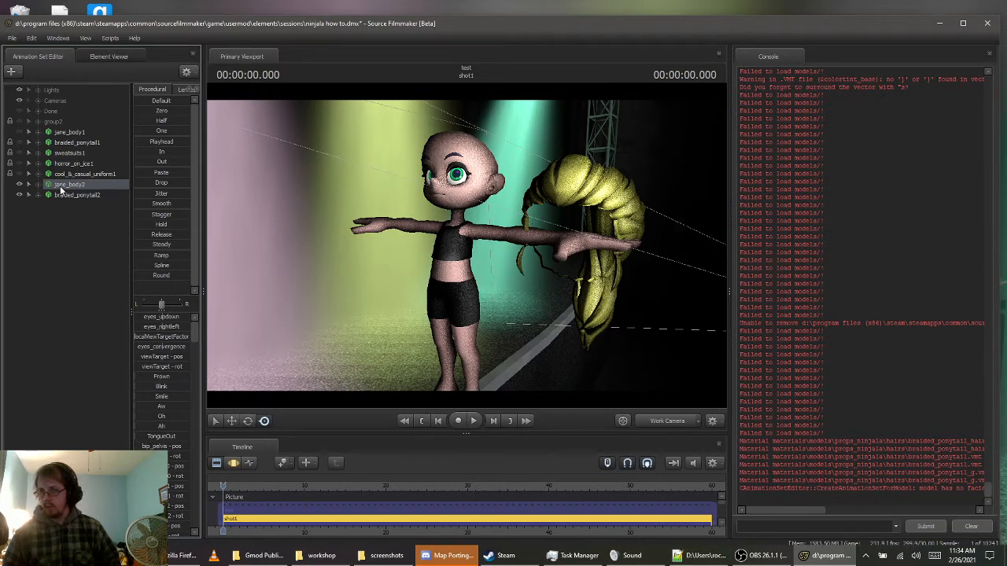
Lock braided_ponytail2 to jane_body2 and switch to the Motion Editor with the ponytail's animation set selected
{"action": "left_click_drag", "start_coordinate": [63, 195], "coordinate": [76, 211]}
{"action": "left_click", "coordinate": [80, 195]}
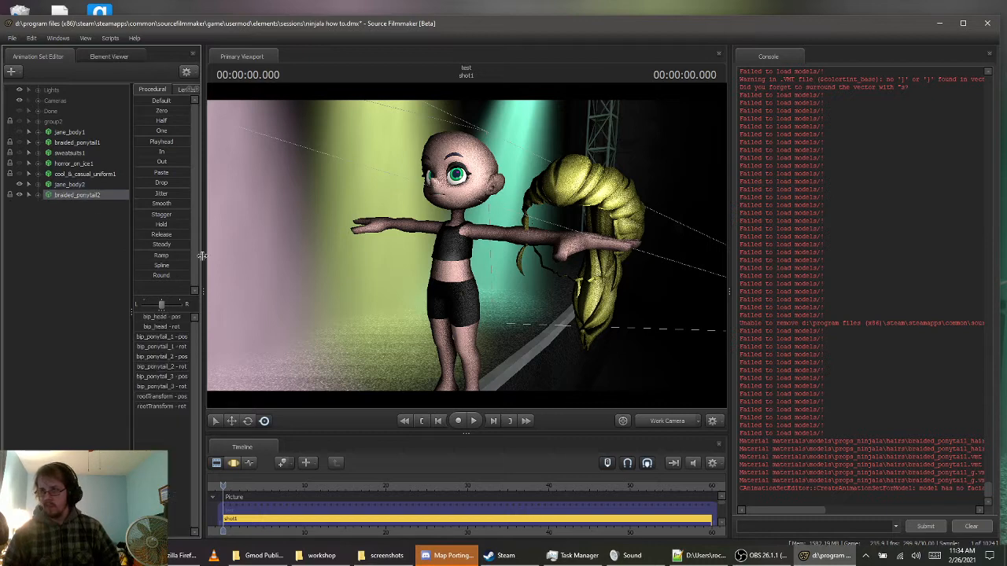
{"action": "left_click", "coordinate": [233, 464]}
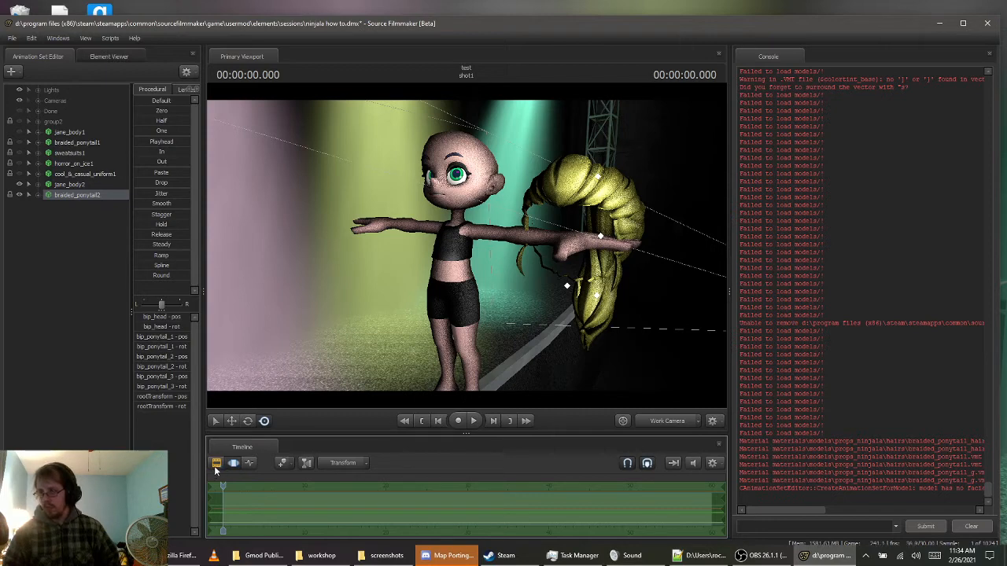
{"action": "left_click", "coordinate": [216, 464]}
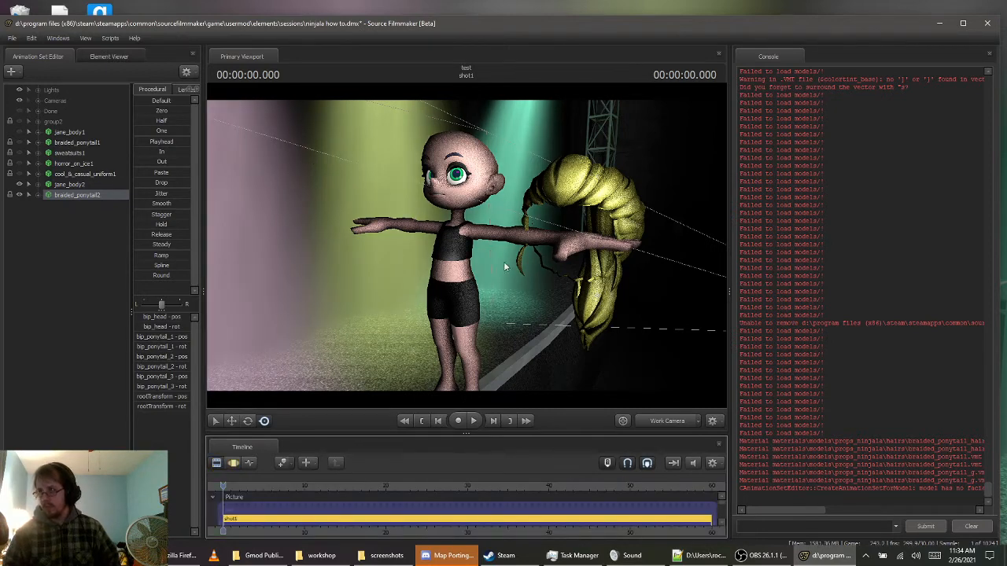
{"action": "left_click", "coordinate": [234, 466]}
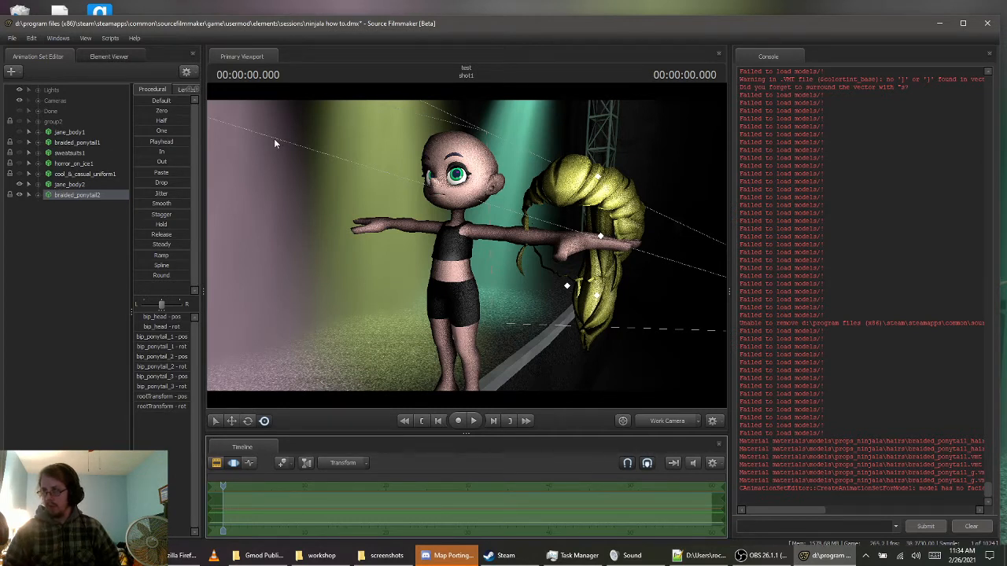
Try to zero all controls of the entire braided_ponytail2 animation set
{"action": "left_click", "coordinate": [142, 110]}
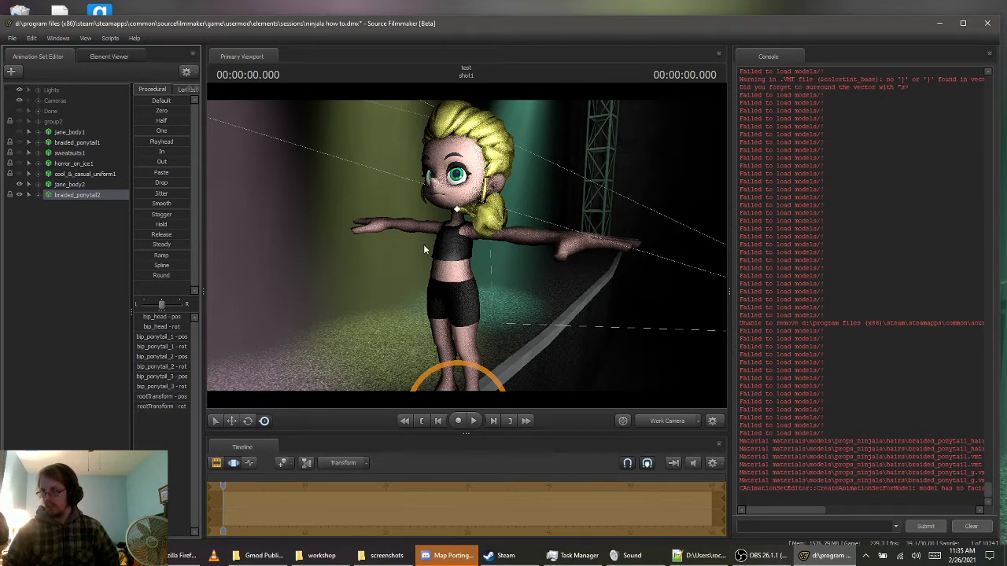
{"action": "left_click_drag", "start_coordinate": [425, 248], "coordinate": [444, 241]}
{"action": "key", "text": "w"}
{"action": "key", "text": "s"}
{"action": "key", "text": "s"}
{"action": "key", "text": "ctrl+z"}
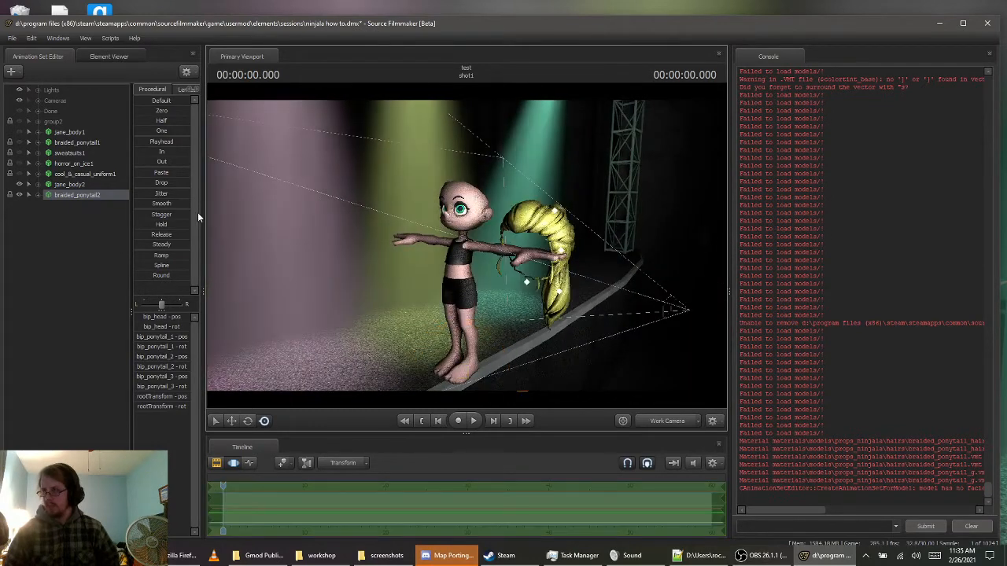
Apply the Zero preset to only the Body group of braided_ponytail2 to snap the hair onto Jane's head
{"action": "left_click_drag", "start_coordinate": [371, 216], "coordinate": [398, 220]}
{"action": "key", "text": "a"}
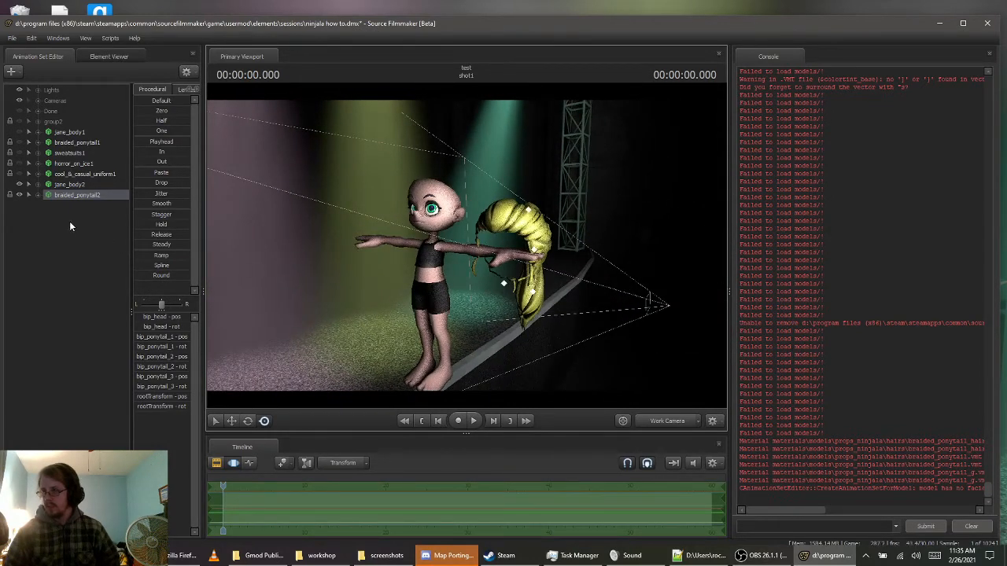
{"action": "left_click", "coordinate": [38, 196]}
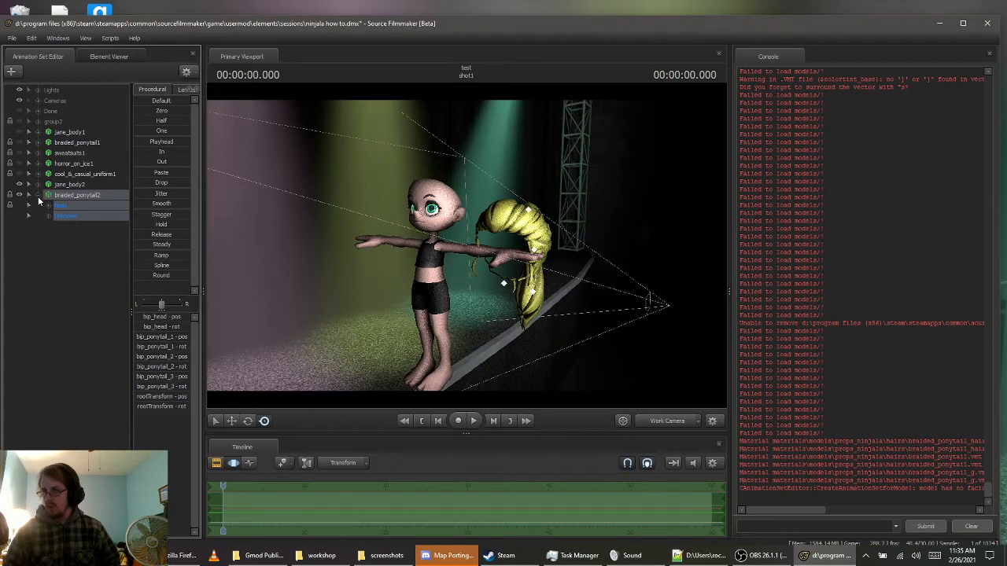
{"action": "left_click", "coordinate": [57, 249]}
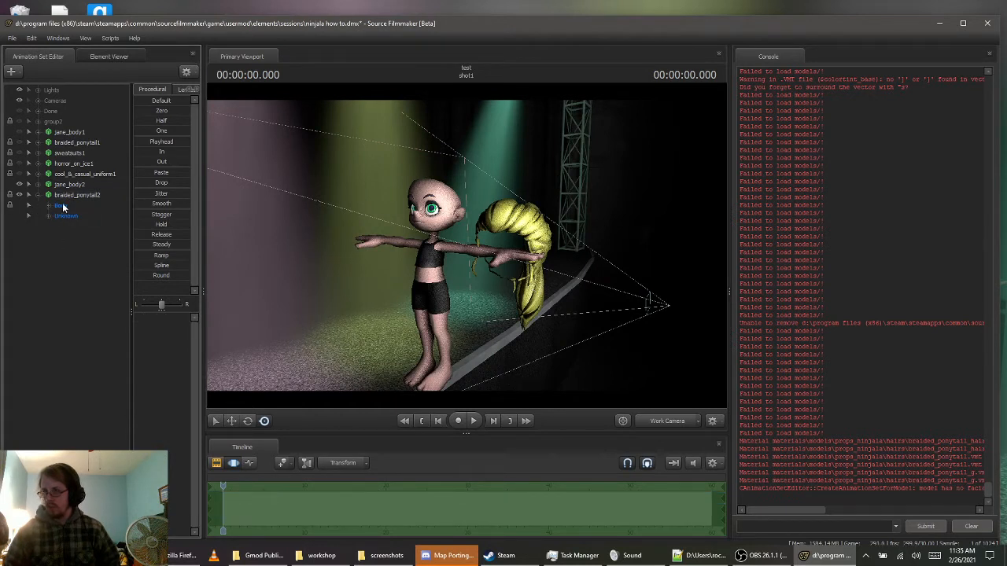
{"action": "left_click", "coordinate": [62, 204]}
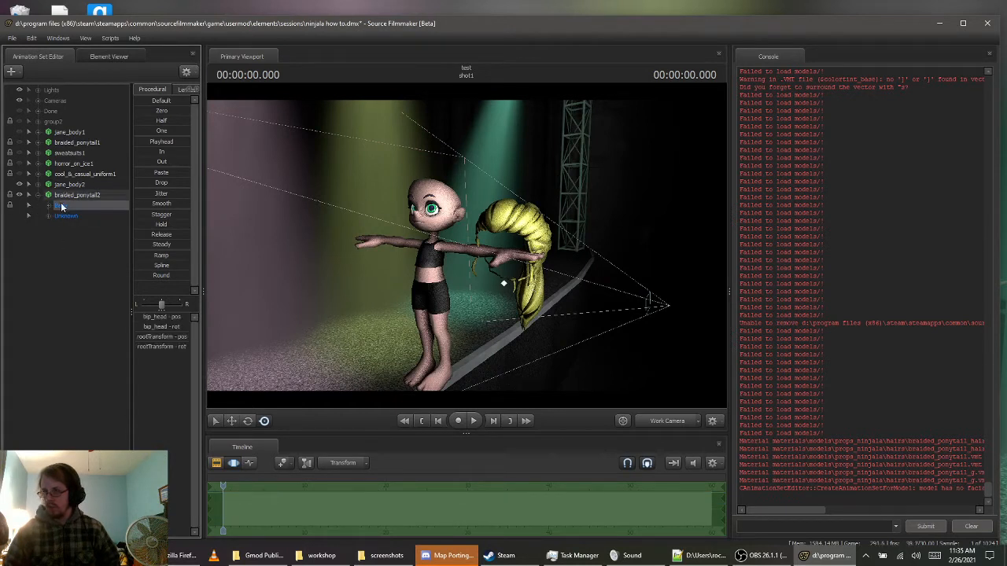
{"action": "left_click", "coordinate": [161, 110]}
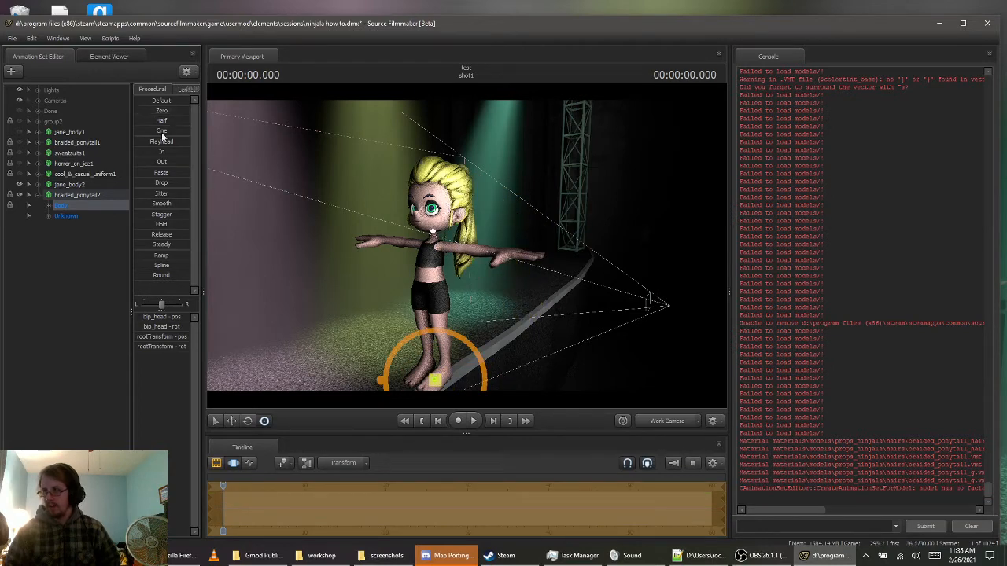
Select the bip_ponytail_2 bone of braided_ponytail2 in a close side view of Jane's head
{"action": "key", "text": "w"}
{"action": "key", "text": "a"}
{"action": "left_click_drag", "start_coordinate": [533, 219], "coordinate": [467, 245]}
{"action": "key", "text": "d"}
{"action": "key", "text": "s"}
{"action": "key", "text": "d"}
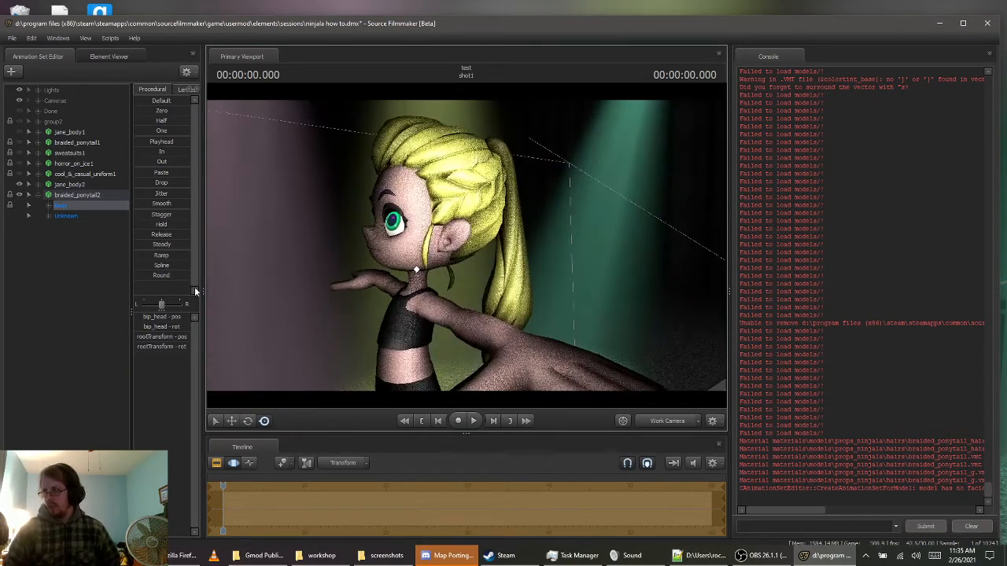
{"action": "left_click", "coordinate": [67, 195]}
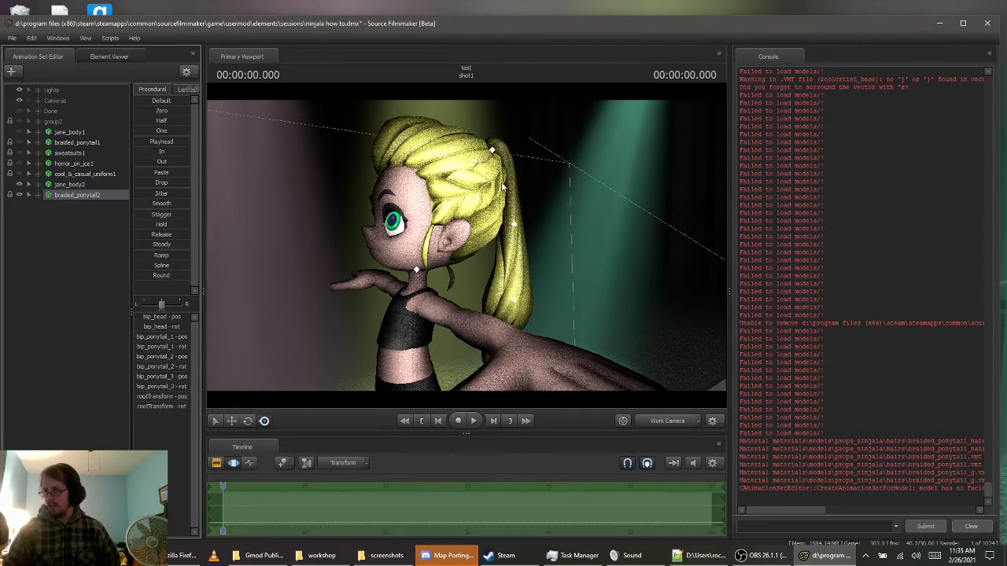
{"action": "left_click", "coordinate": [516, 230], "text": "ctrl"}
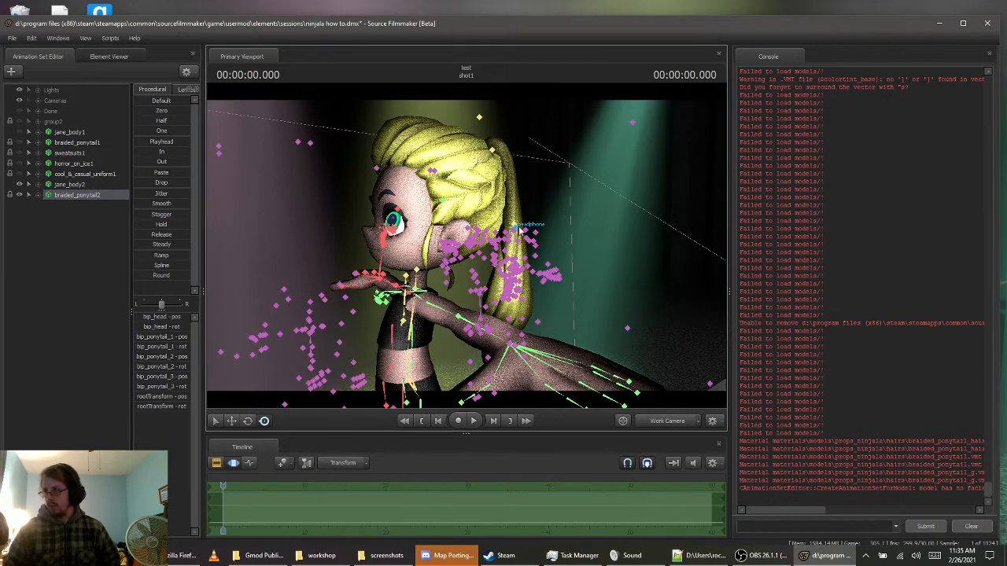
{"action": "left_click", "coordinate": [515, 226], "text": "ctrl"}
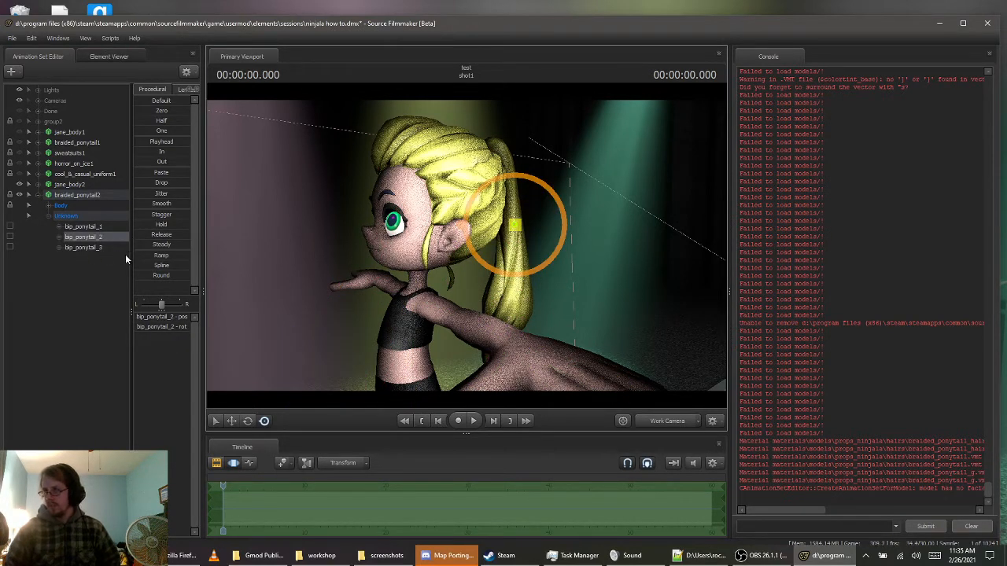
Demonstrate the Select, Move, Rotate and Screen manipulators on bip_ponytail_2, finishing with Rotate active
{"action": "key", "text": "e"}
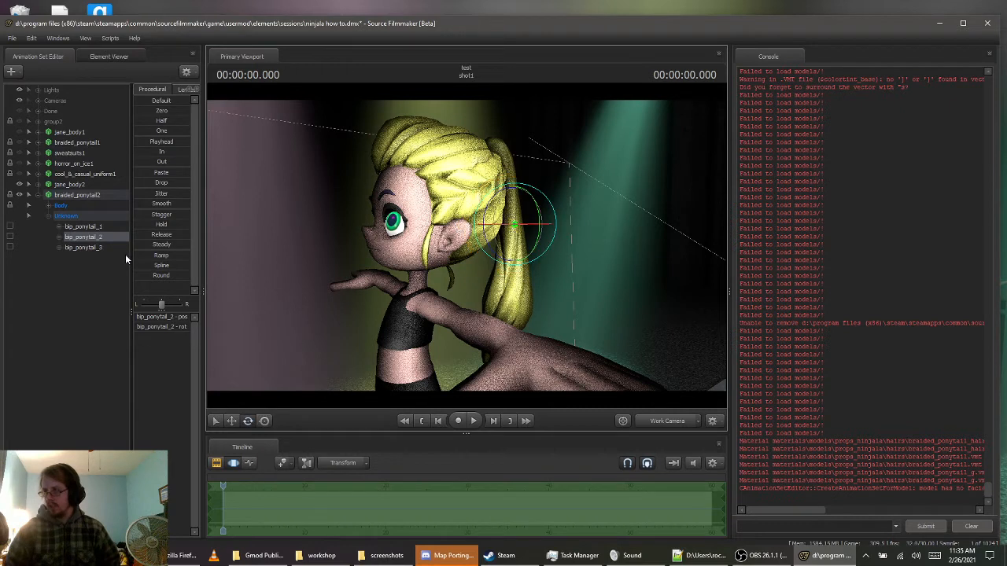
{"action": "left_click", "coordinate": [218, 426]}
{"action": "left_click", "coordinate": [233, 422]}
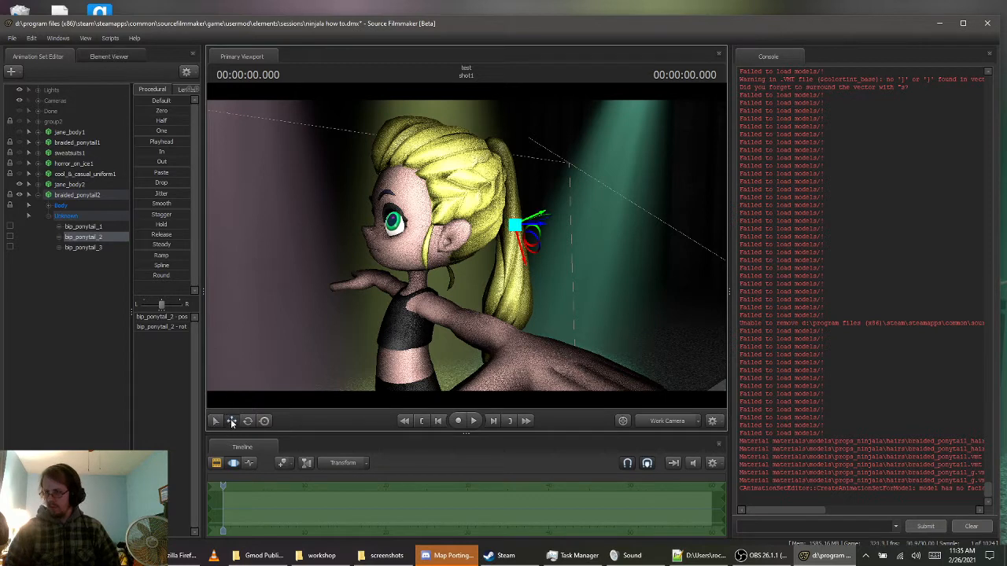
{"action": "left_click", "coordinate": [248, 422]}
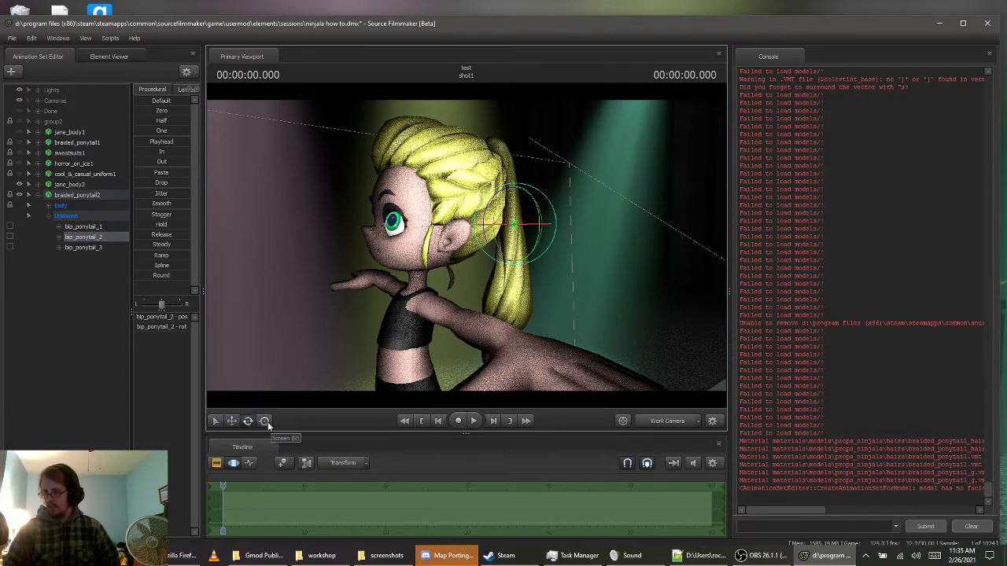
{"action": "left_click", "coordinate": [265, 422]}
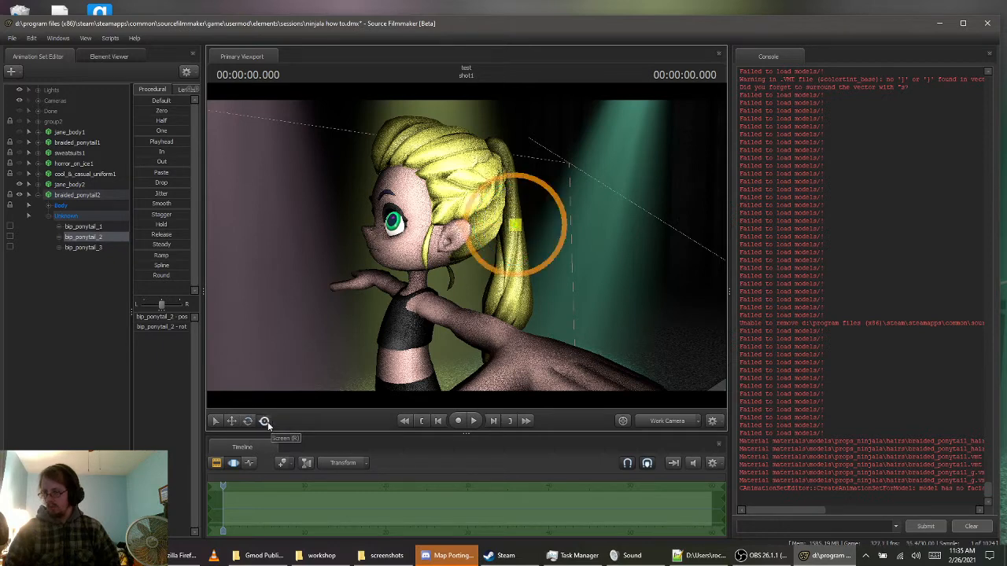
{"action": "key", "text": "e"}
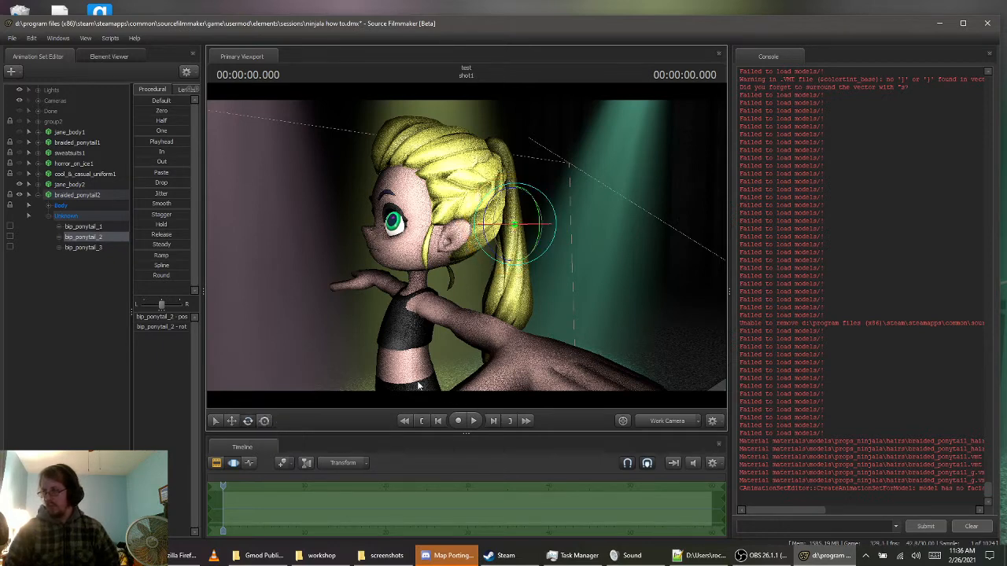
Try bending the ponytail from the bip_ponytail_2 bone and undo the change
{"action": "left_click_drag", "start_coordinate": [517, 240], "coordinate": [578, 284]}
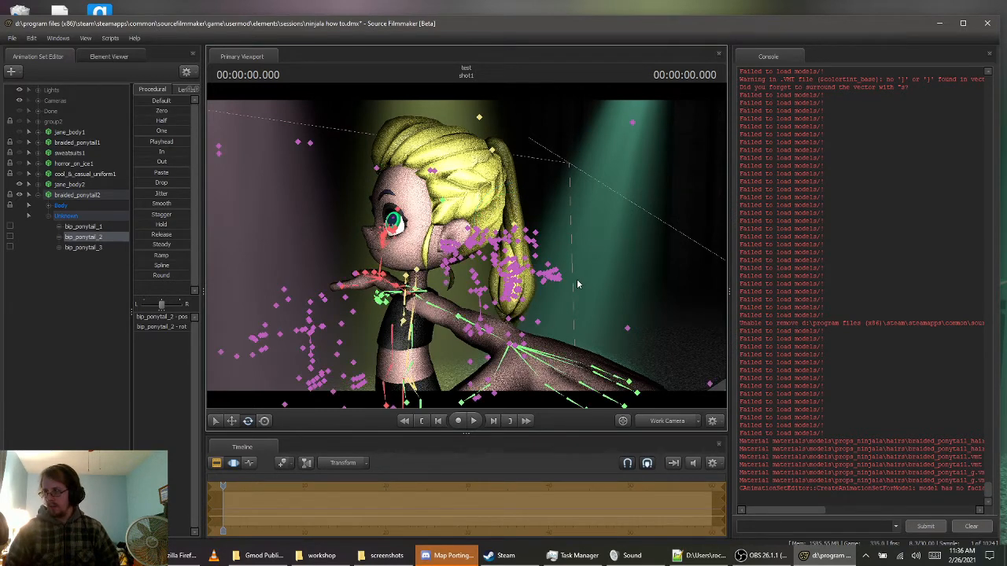
{"action": "key", "text": "ctrl+z"}
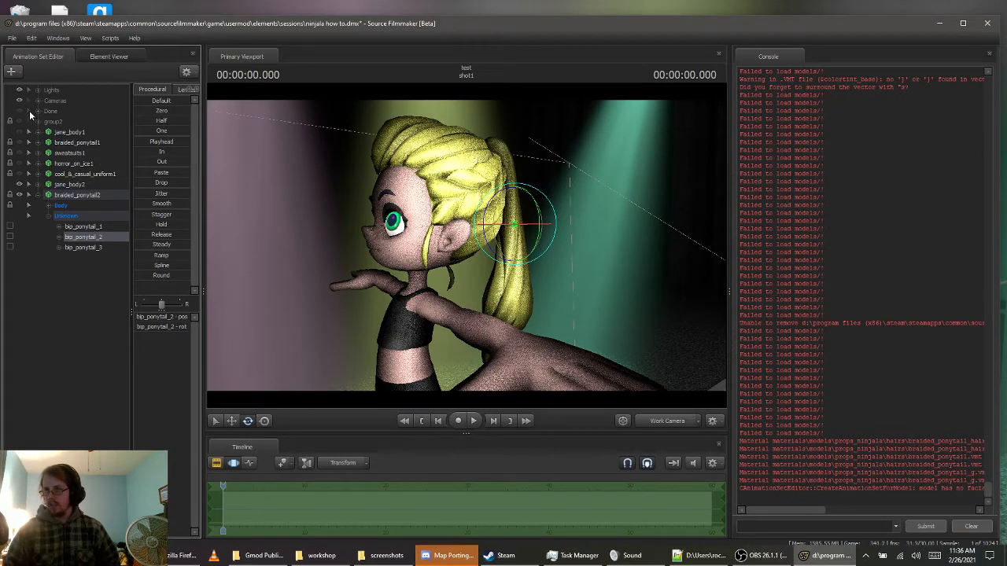
Deselect the ponytail bone and add override materials to the braided_ponytail2 animation set
{"action": "left_click_drag", "start_coordinate": [471, 241], "coordinate": [468, 249]}
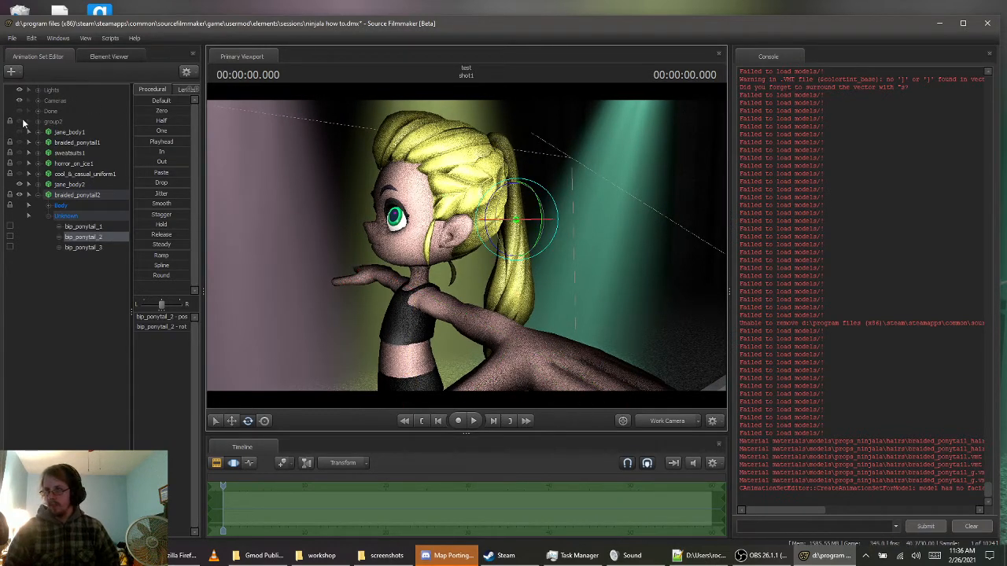
{"action": "left_click_drag", "start_coordinate": [271, 186], "coordinate": [328, 182]}
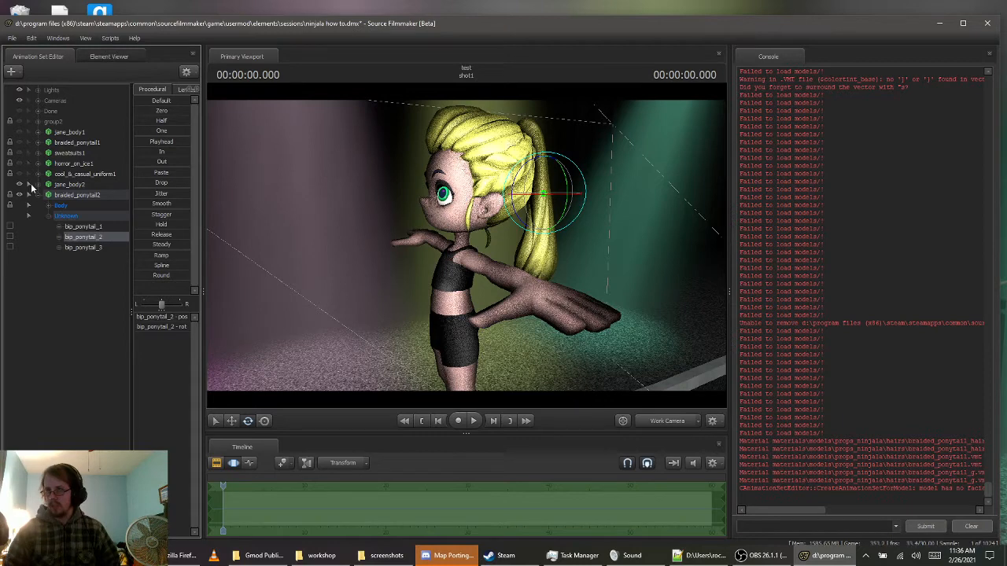
{"action": "left_click", "coordinate": [56, 305]}
{"action": "left_click_drag", "start_coordinate": [307, 291], "coordinate": [440, 288]}
{"action": "key", "text": "s"}
{"action": "key", "text": "w"}
{"action": "left_click_drag", "start_coordinate": [325, 236], "coordinate": [341, 236]}
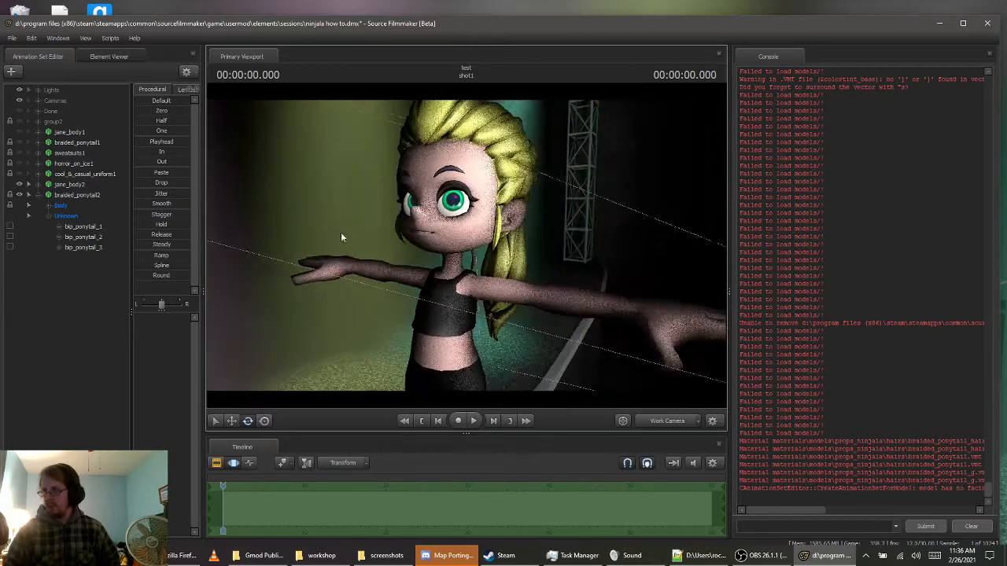
{"action": "left_click", "coordinate": [79, 194]}
{"action": "right_click", "coordinate": [88, 194]}
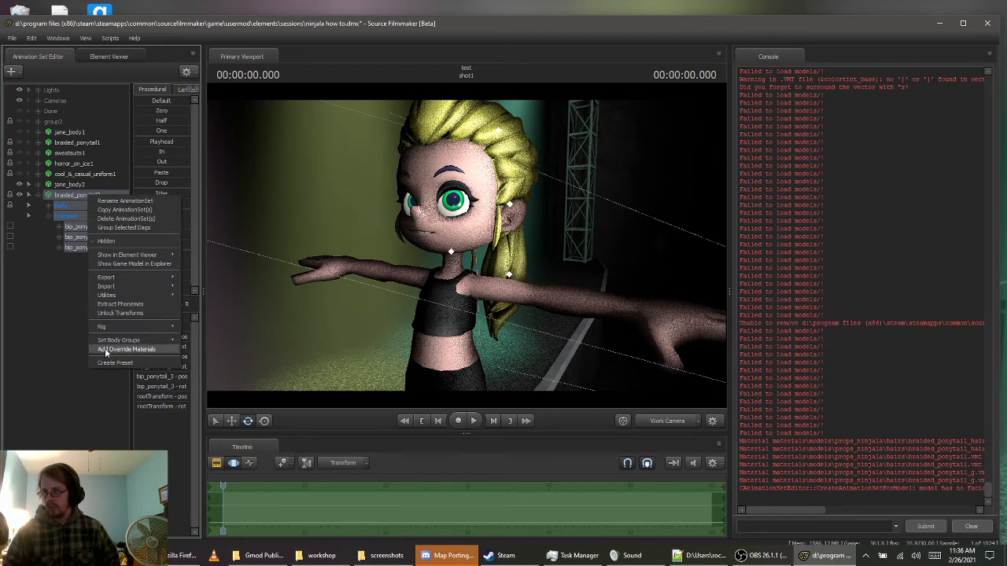
{"action": "left_click", "coordinate": [133, 351]}
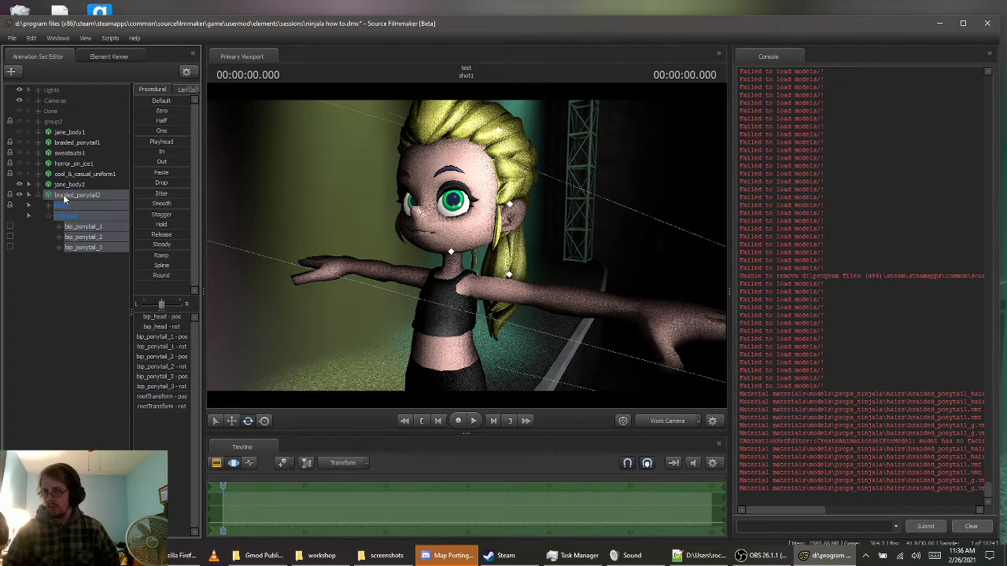
Show the braided_ponytail2 model in the Element Viewer and expand its materials
{"action": "right_click", "coordinate": [64, 199]}
{"action": "mouse_move", "coordinate": [118, 258]}
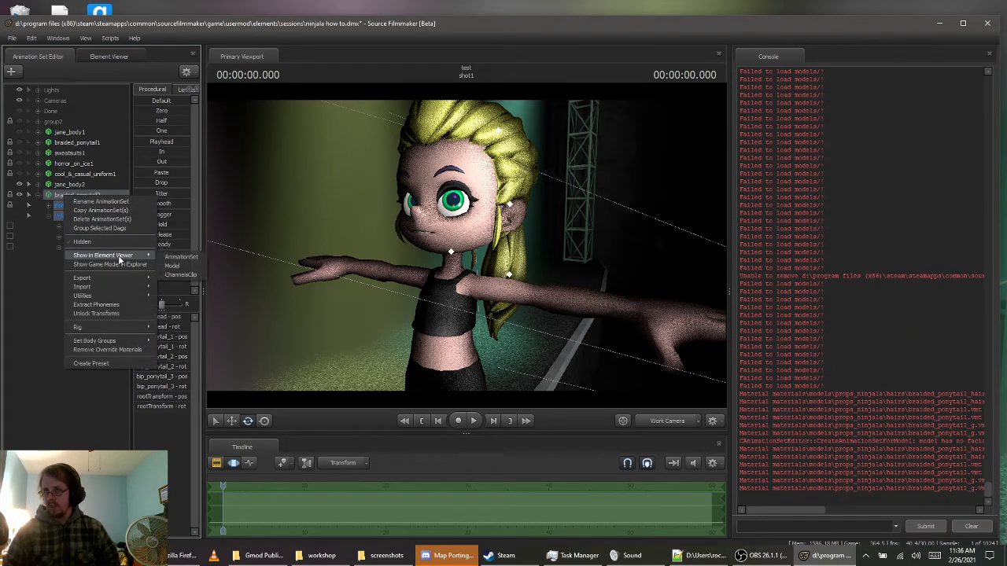
{"action": "left_click", "coordinate": [178, 268]}
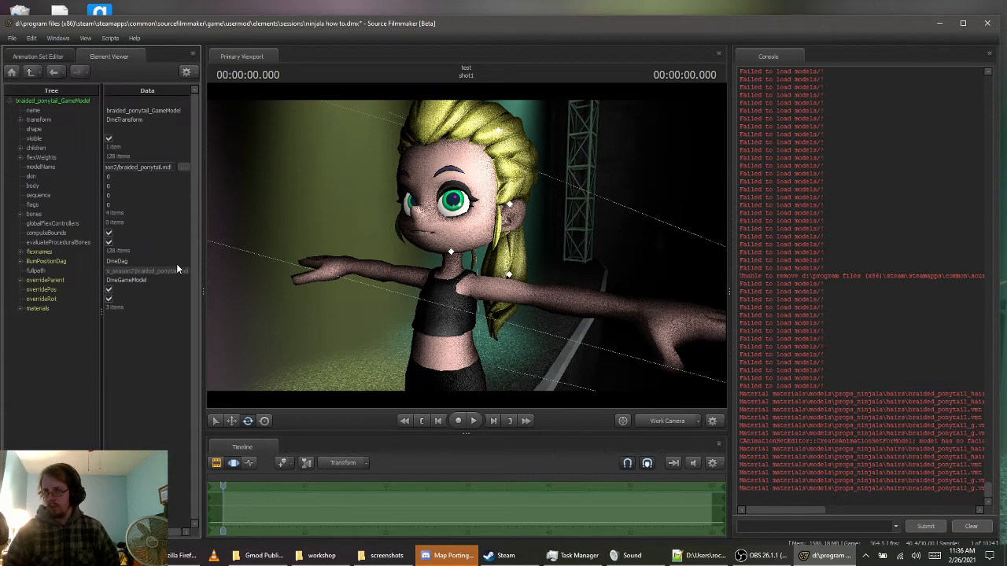
{"action": "left_click", "coordinate": [21, 309]}
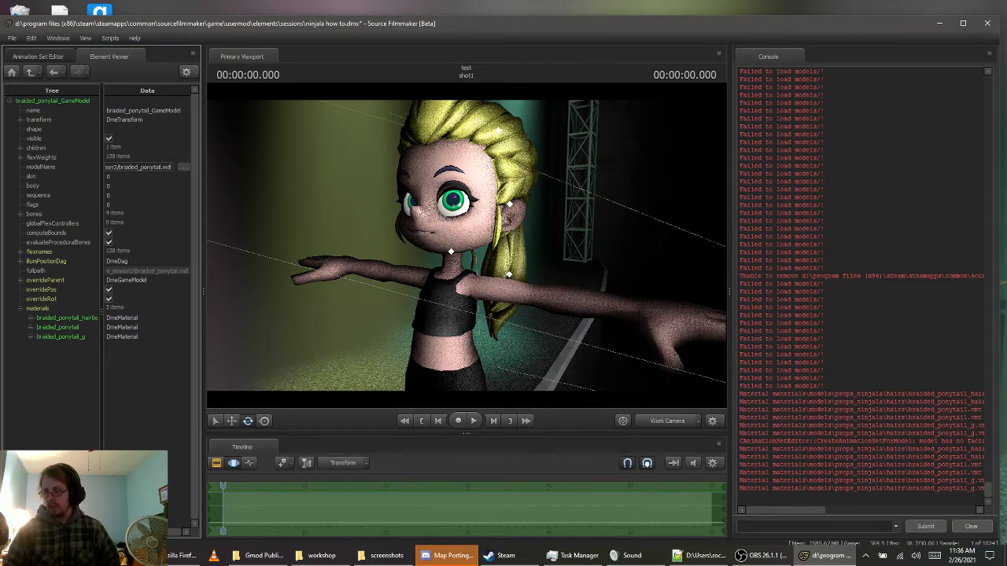
Set the gradient body group of braided_ponytail2 to braided_ponytail_gradient.dmx
{"action": "mouse_move", "coordinate": [425, 273]}
{"action": "left_mouse_down"}
{"action": "mouse_move", "coordinate": [441, 274]}
{"action": "mouse_move", "coordinate": [425, 275]}
{"action": "left_mouse_up"}
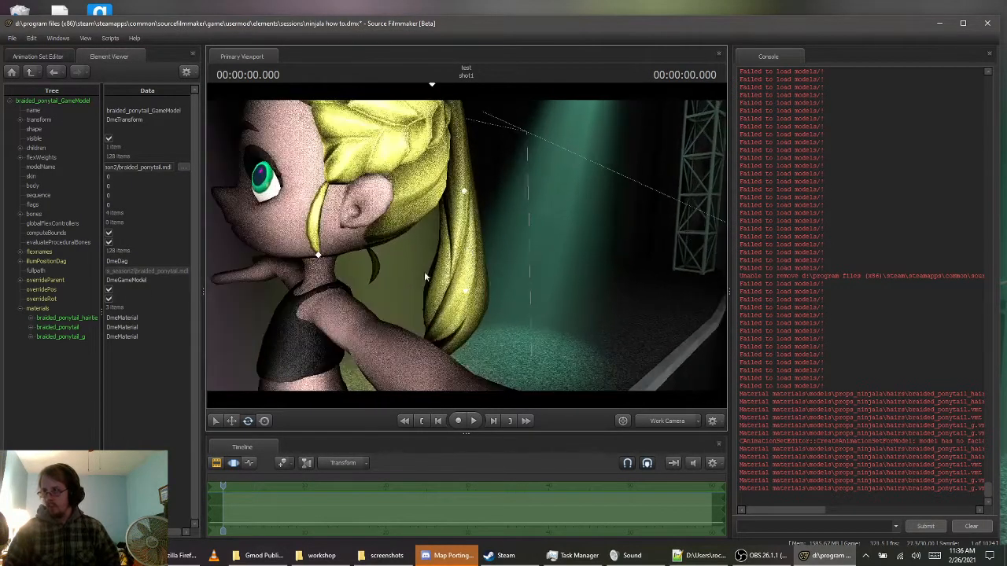
{"action": "left_click", "coordinate": [35, 57]}
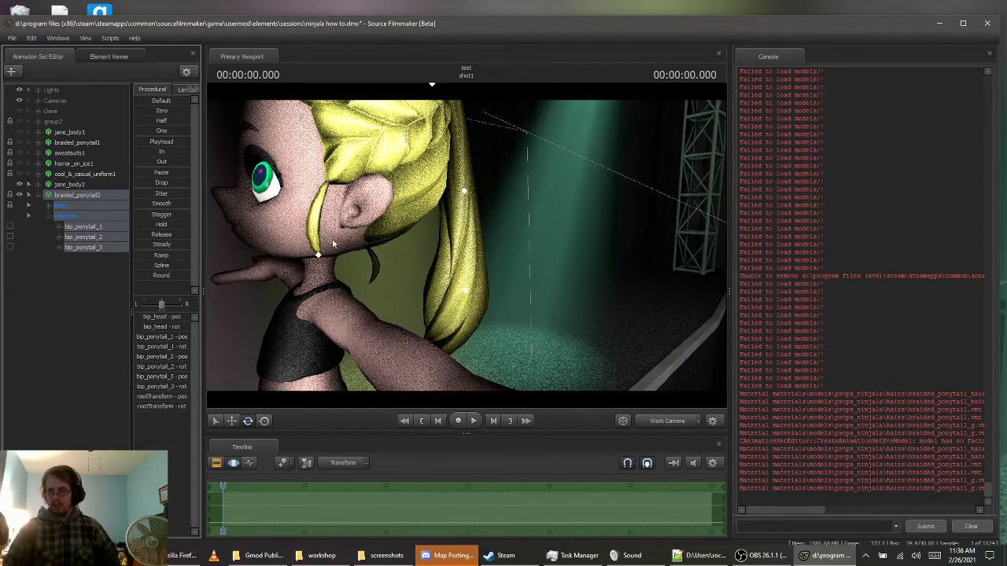
{"action": "right_click", "coordinate": [78, 198]}
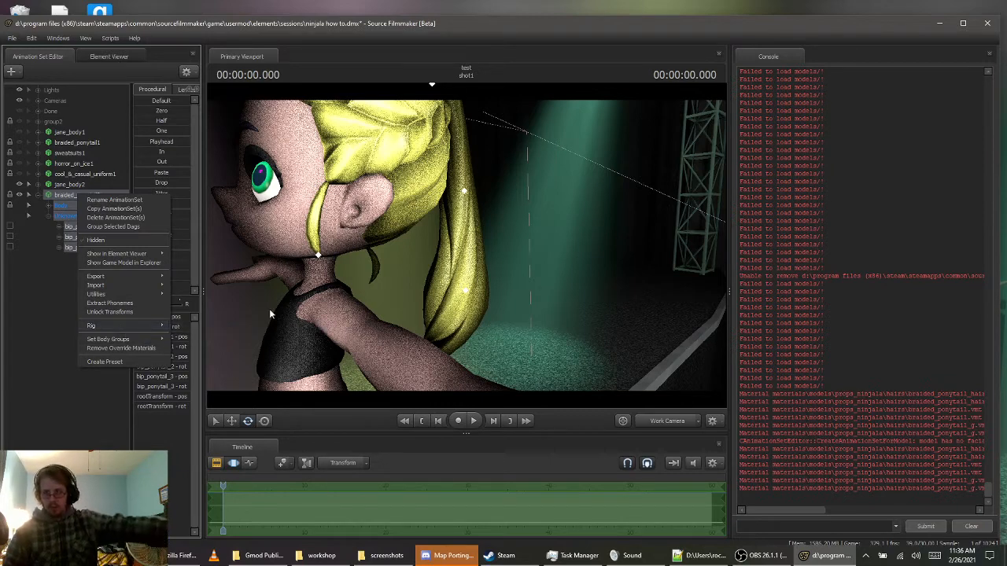
{"action": "mouse_move", "coordinate": [161, 339]}
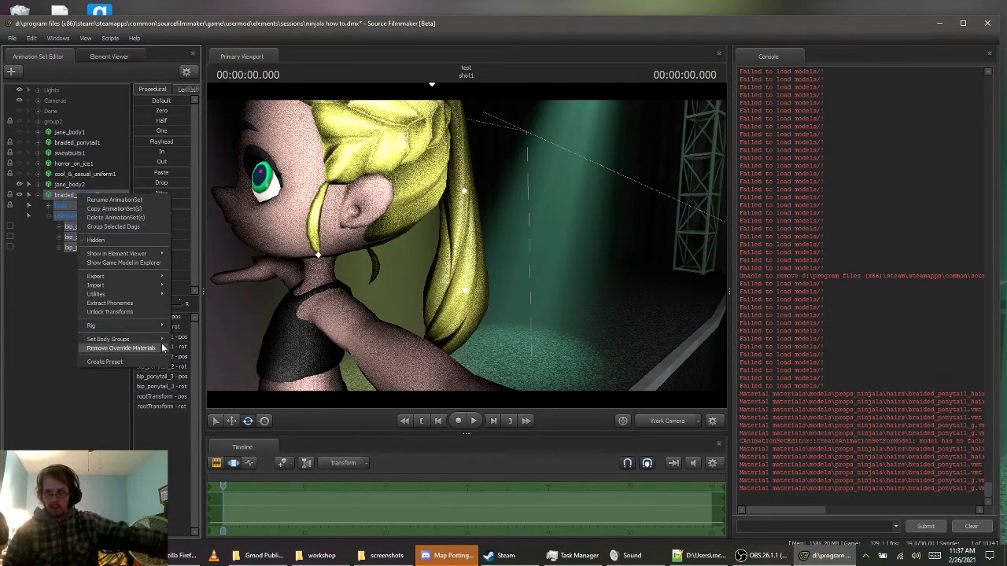
{"action": "mouse_move", "coordinate": [191, 352]}
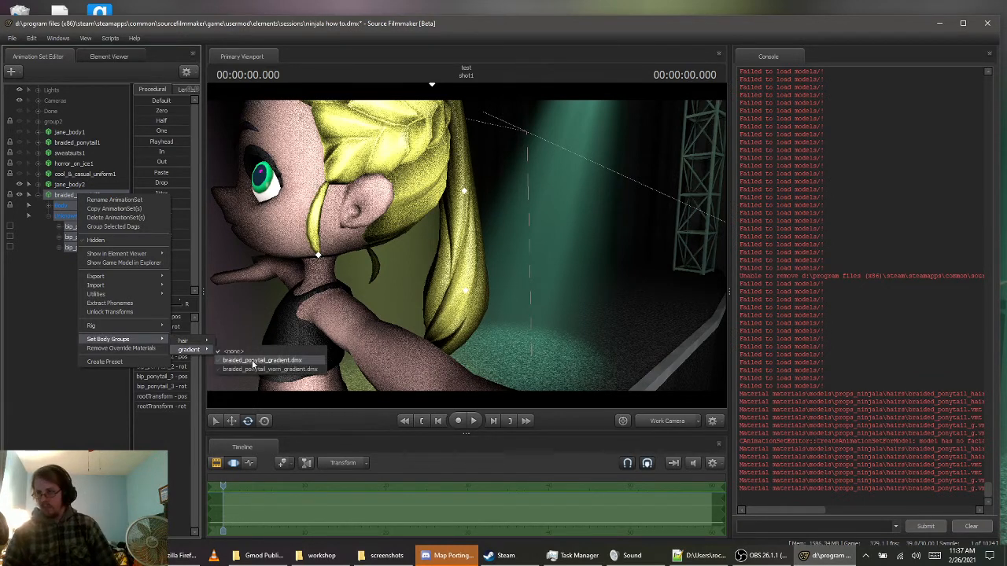
{"action": "left_click", "coordinate": [252, 361]}
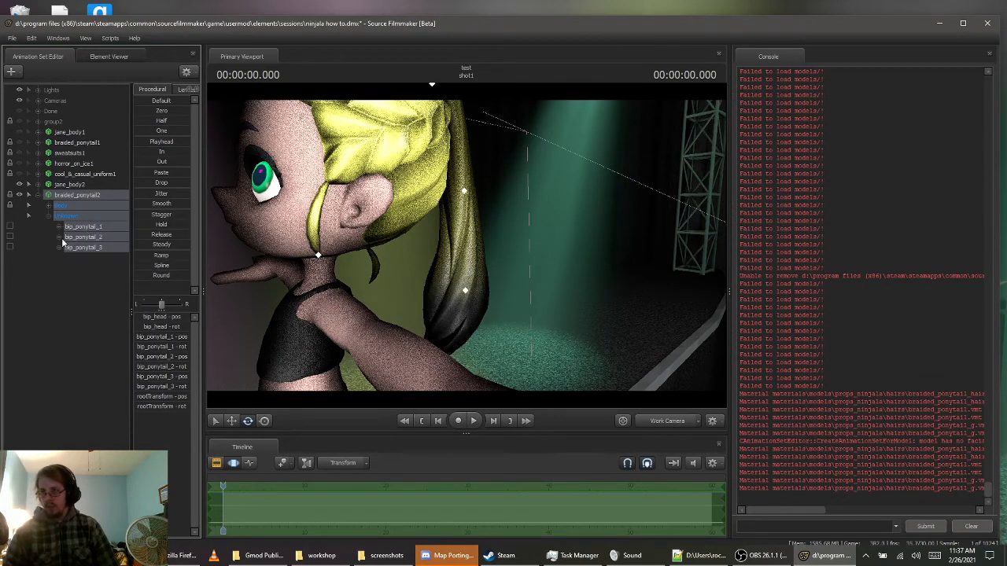
Return to the model's elements and expand the braided_ponytail_hairtie, braided_ponytail and braided_ponytail_g materials to expose their color tints
{"action": "left_click", "coordinate": [109, 56]}
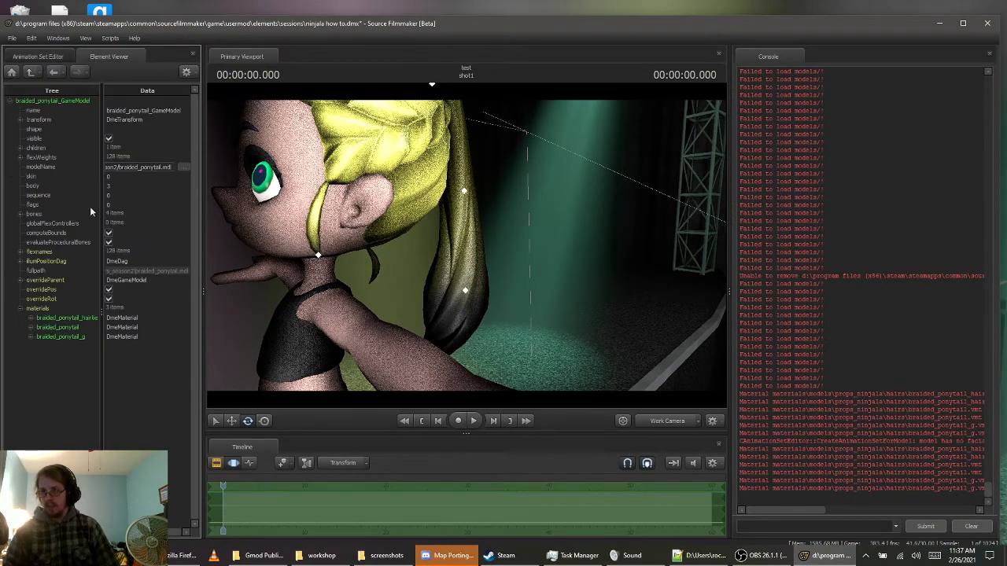
{"action": "left_click", "coordinate": [31, 337]}
{"action": "left_click", "coordinate": [30, 328]}
{"action": "left_click", "coordinate": [31, 318]}
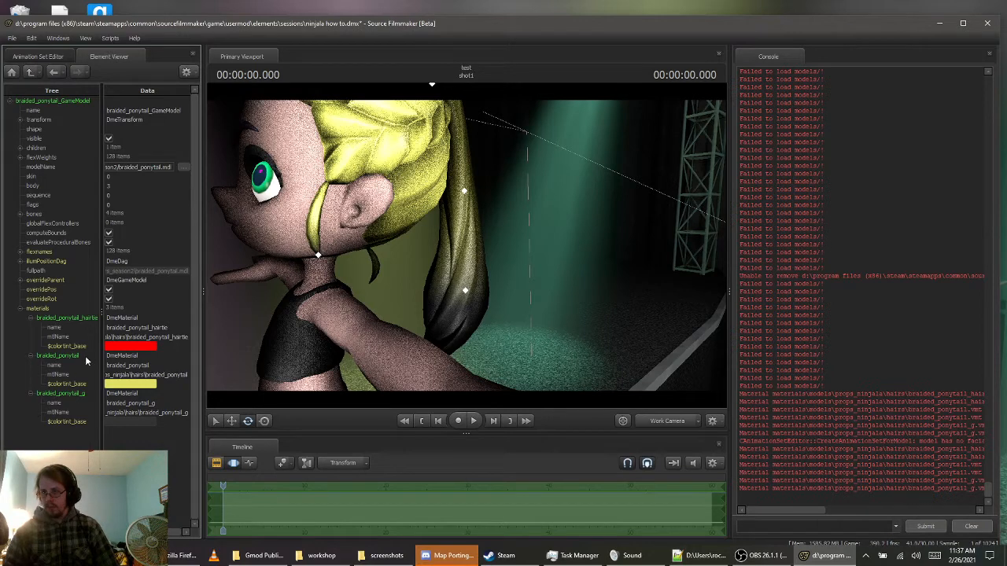
{"action": "left_click", "coordinate": [32, 394]}
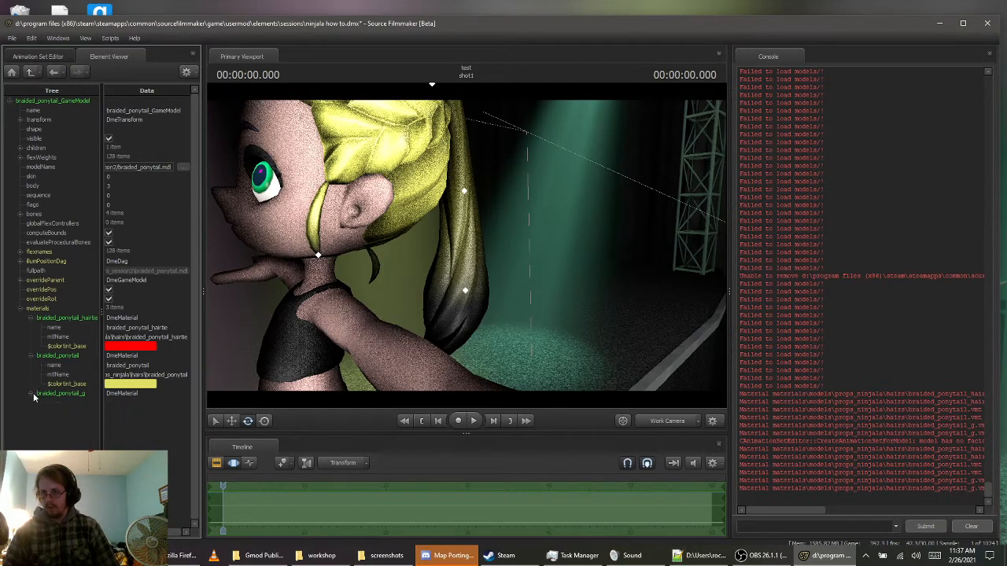
{"action": "left_click", "coordinate": [32, 394]}
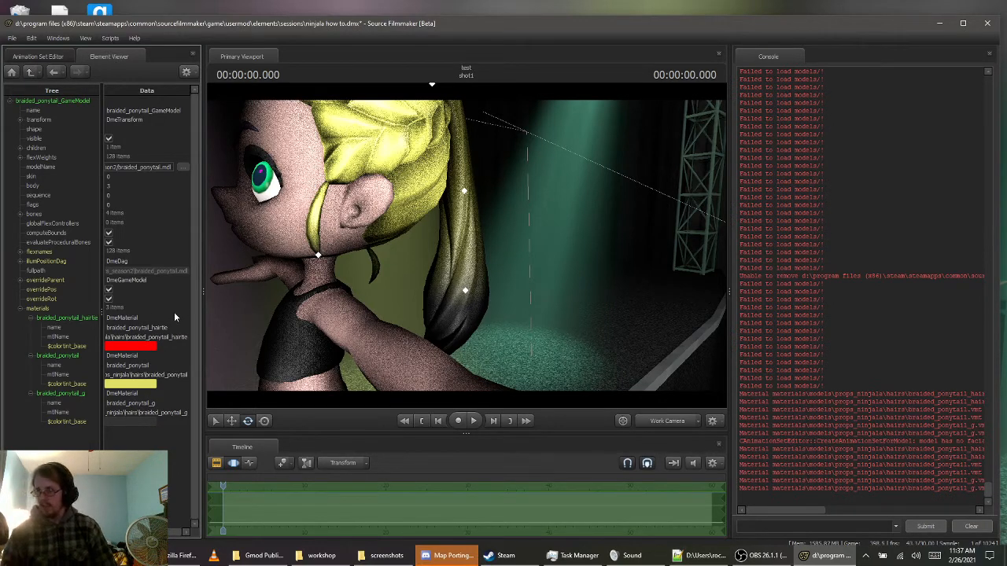
Darken the $colortint_base of the braided_ponytail_hairtie material to a deep red, viewing the hair tie up close
{"action": "left_click_drag", "start_coordinate": [411, 258], "coordinate": [324, 226]}
{"action": "key", "text": "w"}
{"action": "key", "text": "s"}
{"action": "key", "text": "w"}
{"action": "left_click_drag", "start_coordinate": [368, 308], "coordinate": [372, 318]}
{"action": "left_click", "coordinate": [141, 347]}
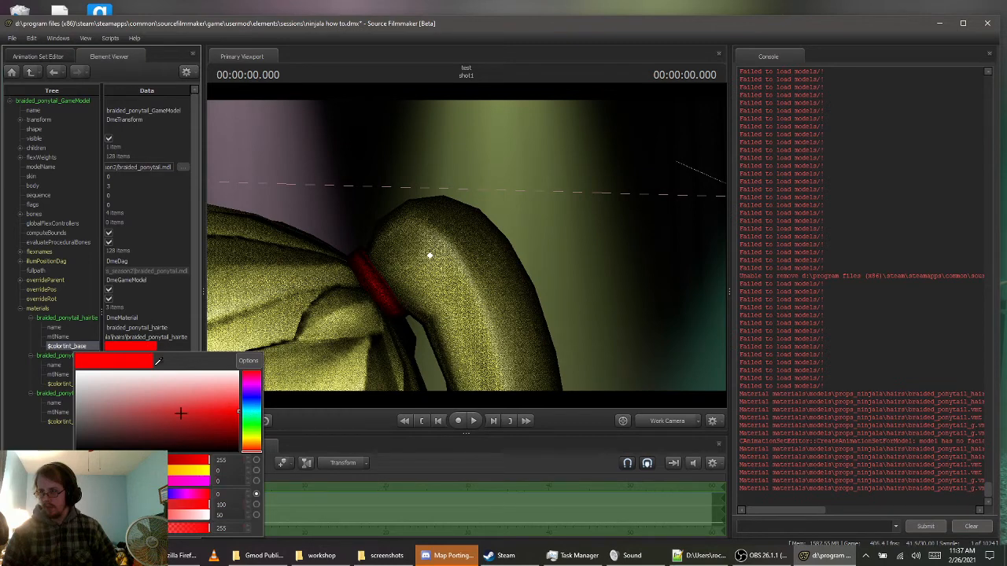
{"action": "left_click_drag", "start_coordinate": [175, 460], "coordinate": [156, 460]}
Change the $colortint_base hue of the braided_ponytail material to mint green
{"action": "key", "text": "s"}
{"action": "left_click_drag", "start_coordinate": [466, 248], "coordinate": [466, 248]}
{"action": "key", "text": "s"}
{"action": "left_click", "coordinate": [138, 386]}
{"action": "left_click", "coordinate": [138, 387]}
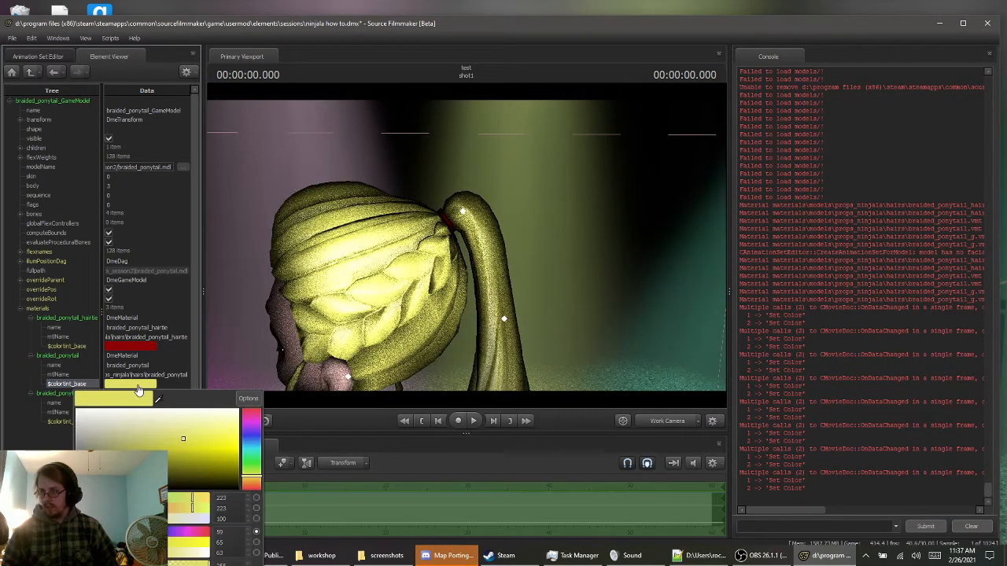
{"action": "left_click_drag", "start_coordinate": [253, 477], "coordinate": [254, 457]}
Set the $colortint_base of the braided_ponytail_g gradient material to purple, RGB 169, 58, 218
{"action": "left_click_drag", "start_coordinate": [462, 323], "coordinate": [466, 249]}
{"action": "key", "text": "s"}
{"action": "key", "text": "w"}
{"action": "key", "text": "s"}
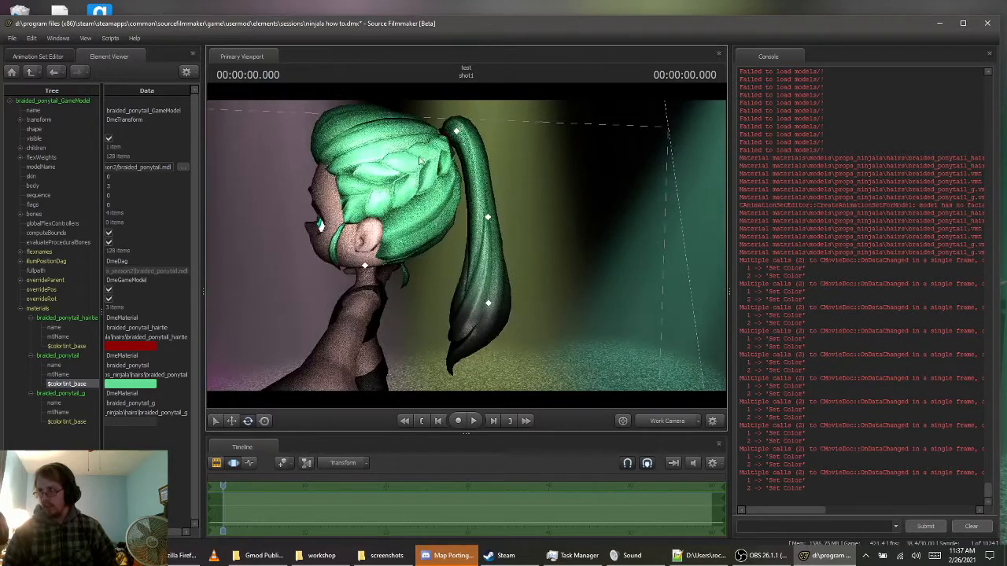
{"action": "left_click", "coordinate": [132, 423]}
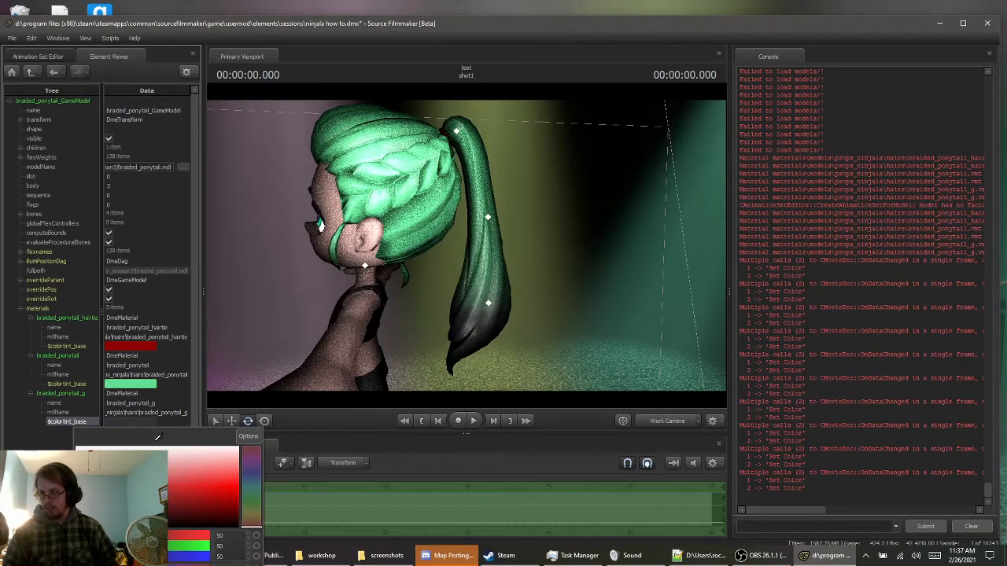
{"action": "left_click", "coordinate": [188, 485]}
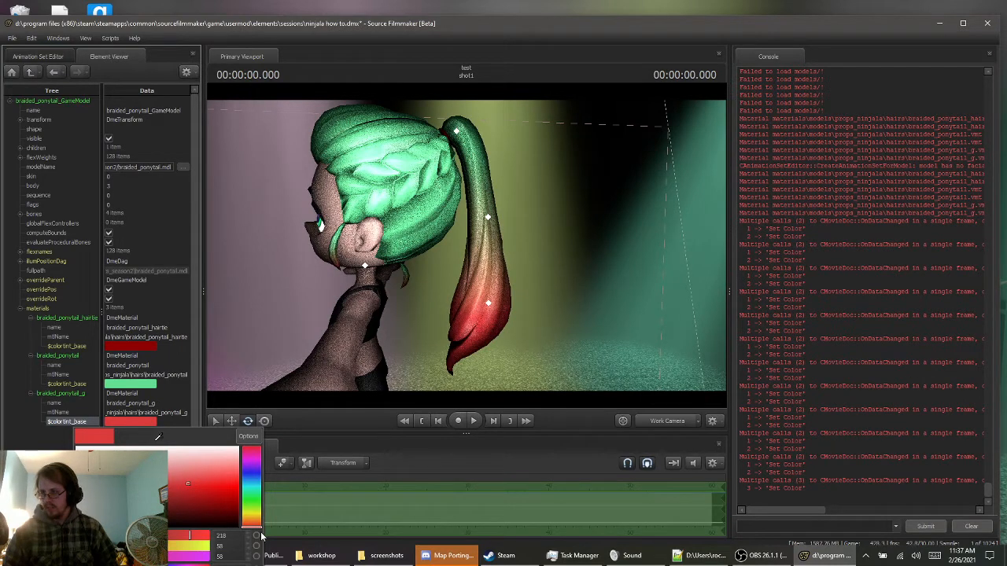
{"action": "left_click_drag", "start_coordinate": [254, 526], "coordinate": [252, 462]}
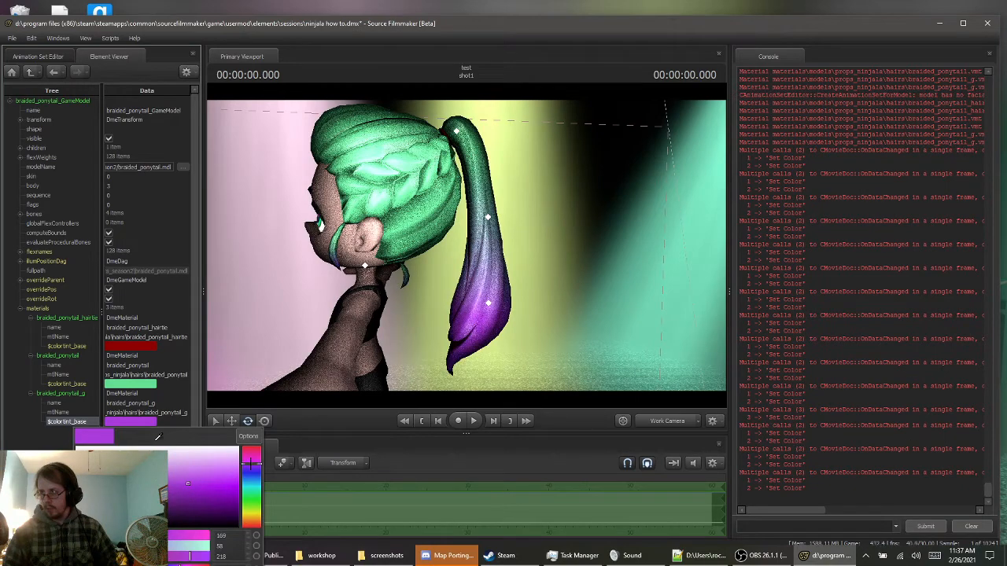
View Jane's eyebrows up close and copy the green $colortint_base color from the braided_ponytail material
{"action": "left_click_drag", "start_coordinate": [443, 399], "coordinate": [458, 223]}
{"action": "key", "text": "w"}
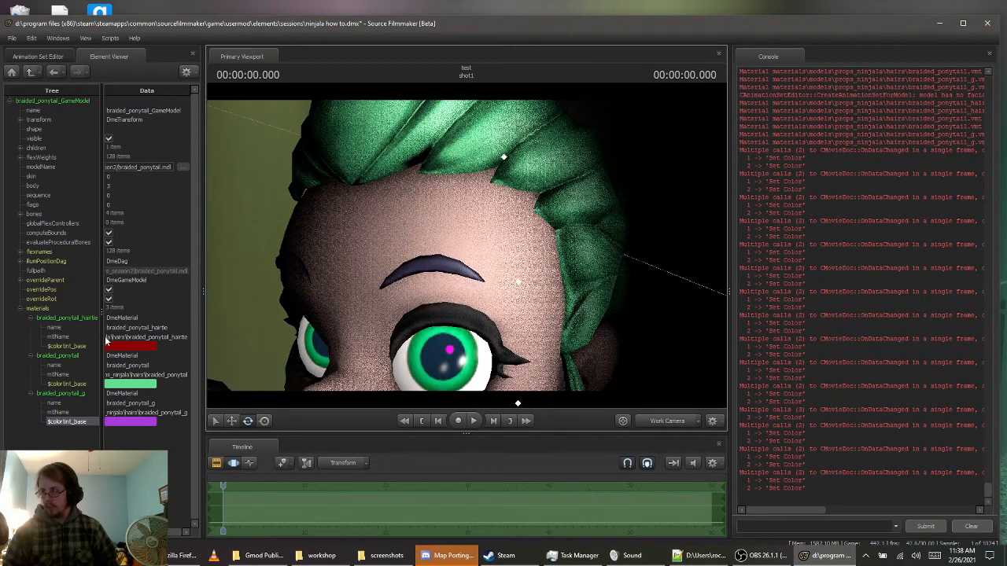
{"action": "right_click", "coordinate": [109, 384]}
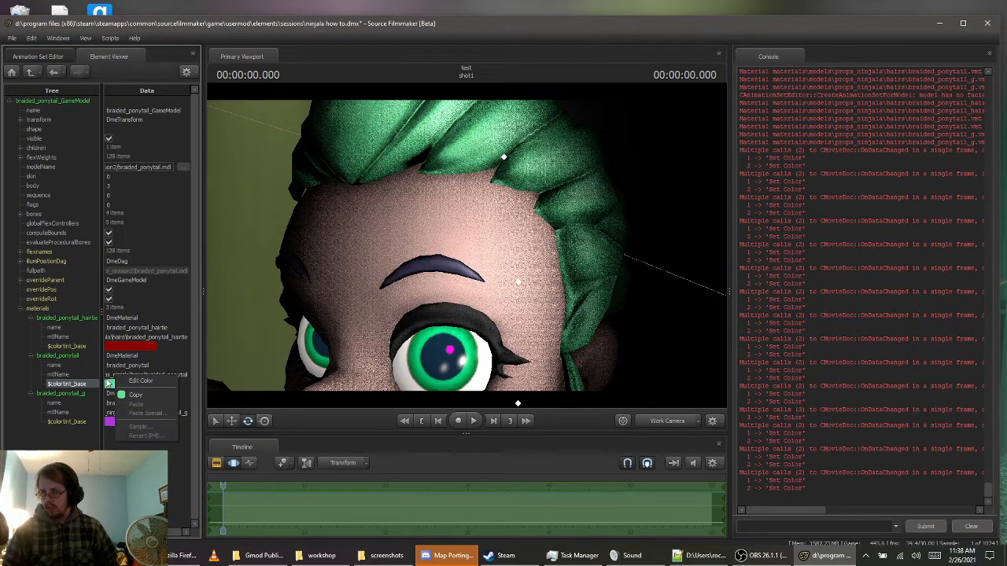
{"action": "left_click", "coordinate": [131, 396]}
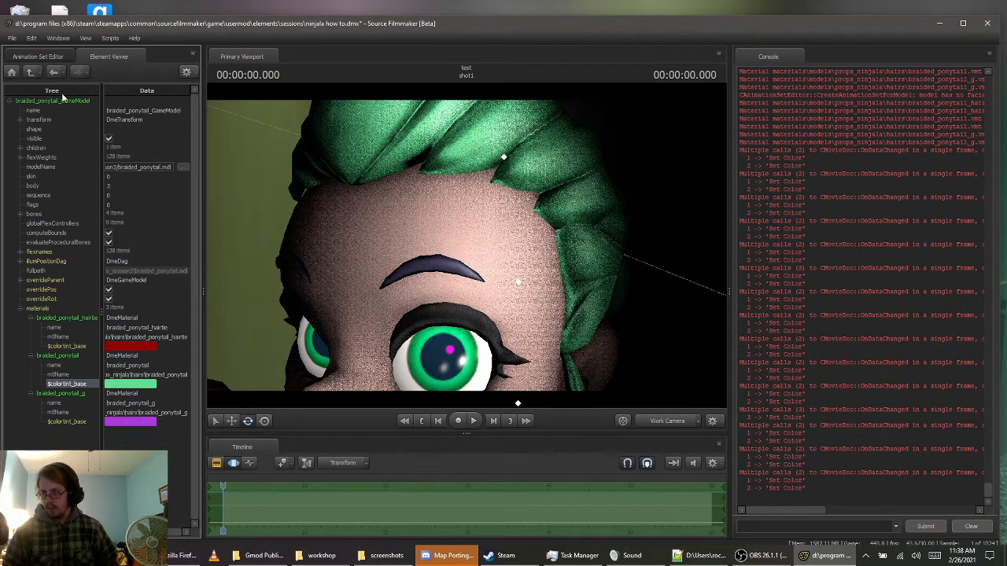
Show the model of the jane_body2 animation set in the Element Viewer
{"action": "left_click", "coordinate": [37, 57]}
{"action": "left_click", "coordinate": [59, 186]}
{"action": "right_click", "coordinate": [59, 187]}
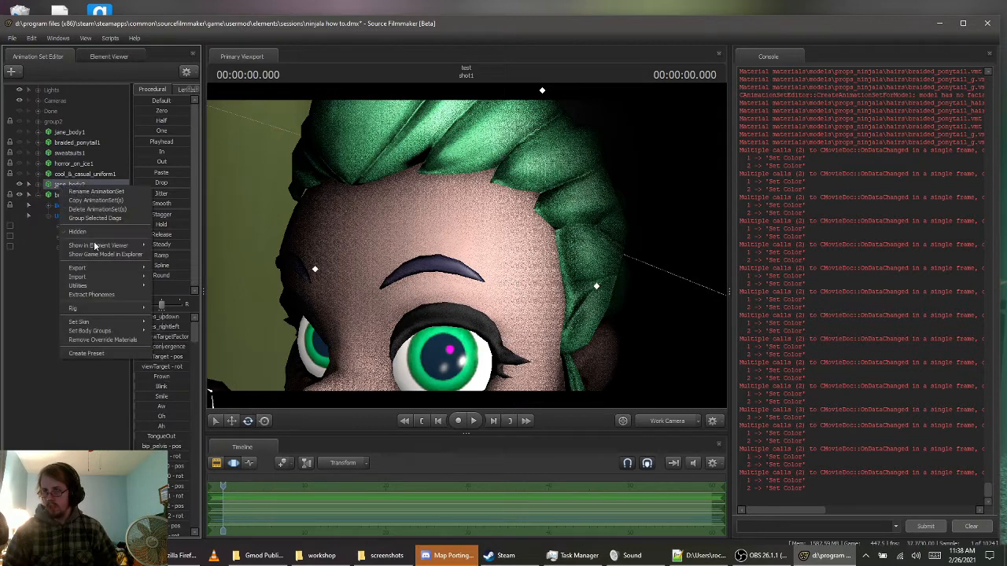
{"action": "mouse_move", "coordinate": [106, 246]}
{"action": "left_click", "coordinate": [169, 256]}
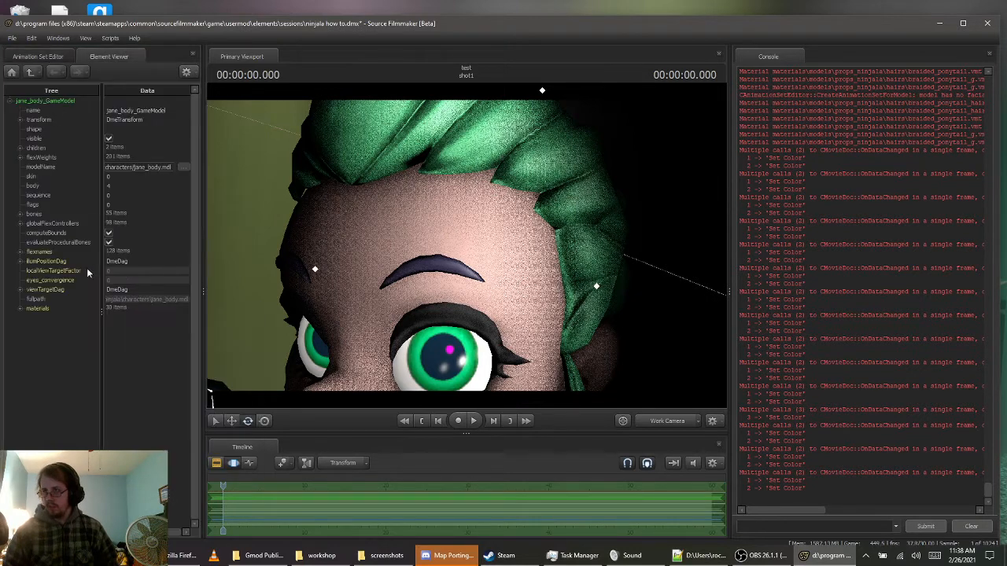
Paste the copied green into the $colortint_base of Jane's hair material to match her eyebrows to the ponytail
{"action": "left_click", "coordinate": [20, 308]}
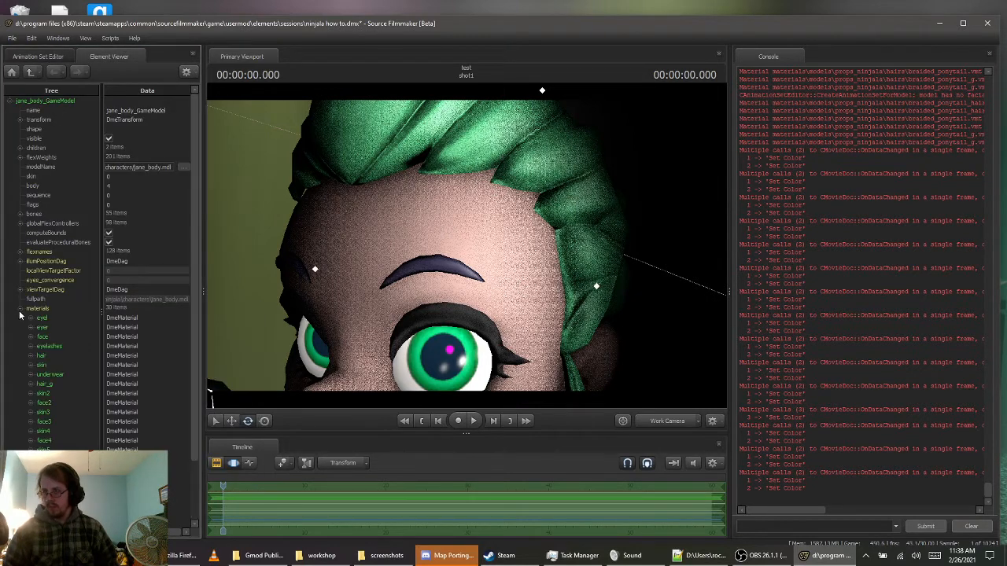
{"action": "left_click", "coordinate": [30, 357]}
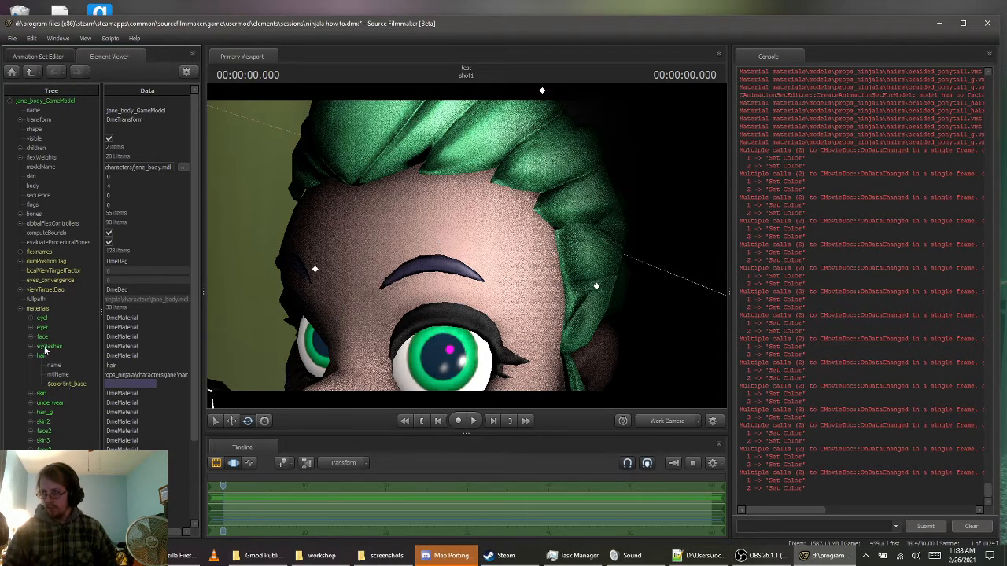
{"action": "right_click", "coordinate": [124, 384]}
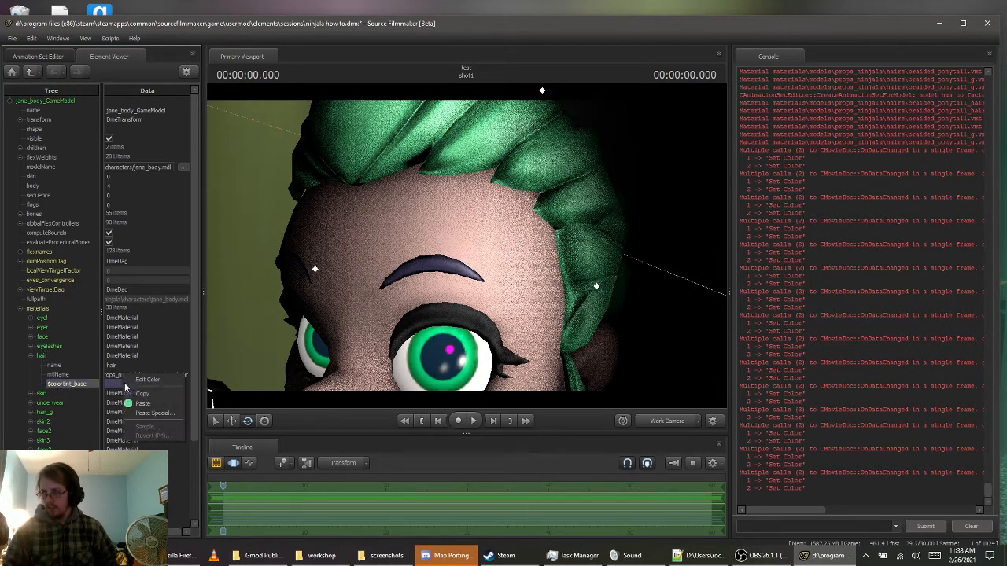
{"action": "left_click", "coordinate": [143, 403]}
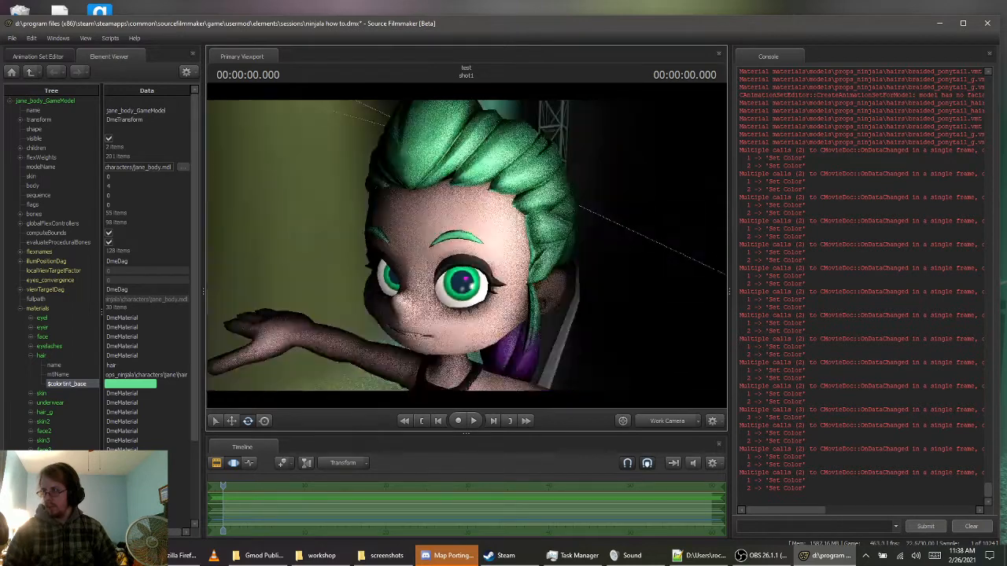
Examine Jane's recolored hair, eyebrows and purple ponytail from several angles
{"action": "key", "text": "a"}
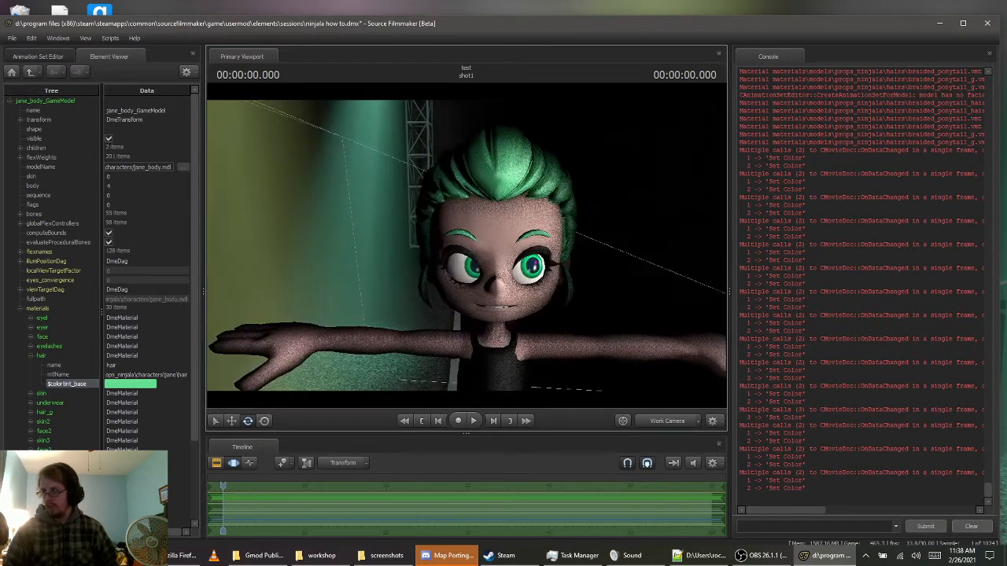
{"action": "left_click_drag", "start_coordinate": [551, 271], "coordinate": [534, 271]}
{"action": "key", "text": "d"}
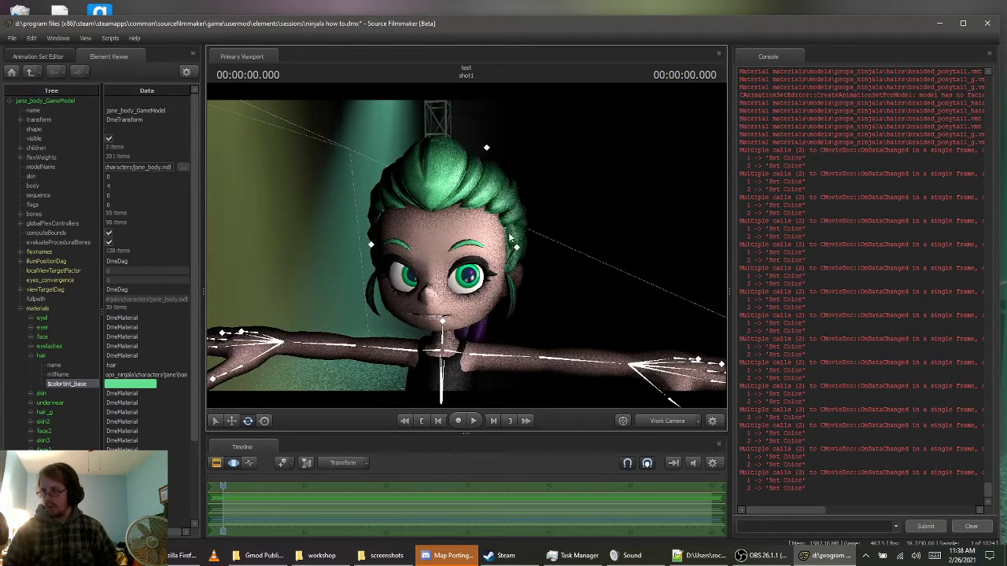
{"action": "key", "text": "s"}
{"action": "left_click_drag", "start_coordinate": [529, 229], "coordinate": [550, 264]}
{"action": "key", "text": "s"}
{"action": "key", "text": "w"}
{"action": "key", "text": "s"}
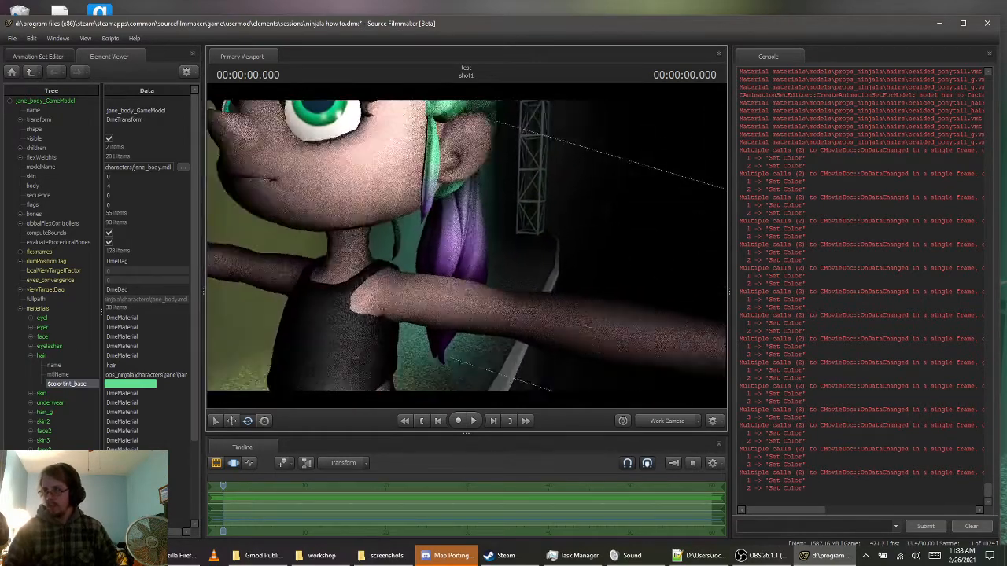
{"action": "left_click_drag", "start_coordinate": [393, 205], "coordinate": [459, 232]}
{"action": "key", "text": "s"}
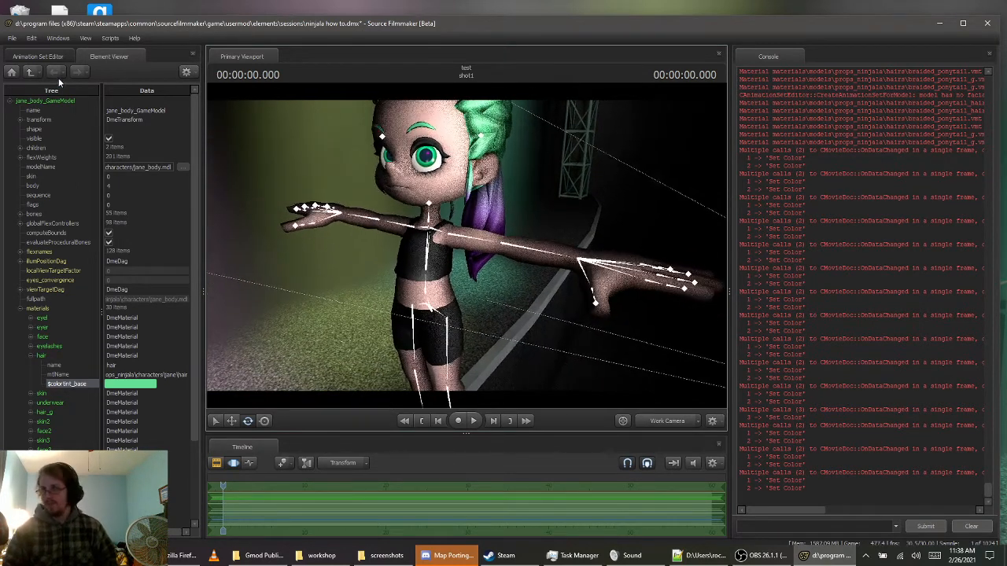
Start creating an animation set for a new model and filter the model files to props_ninjala\clothing
{"action": "left_click", "coordinate": [40, 56]}
{"action": "key", "text": "s"}
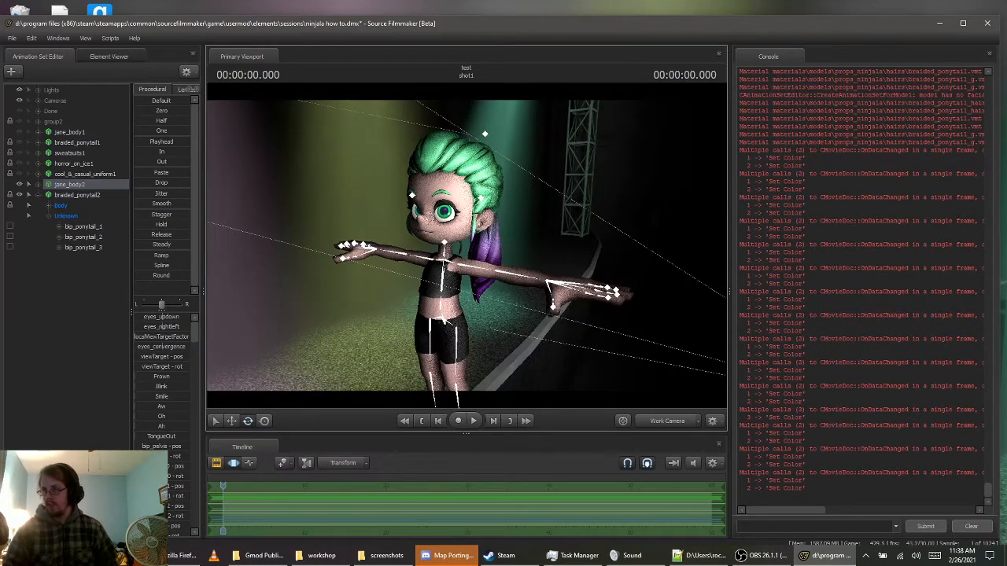
{"action": "left_click", "coordinate": [39, 193]}
{"action": "right_click", "coordinate": [51, 231]}
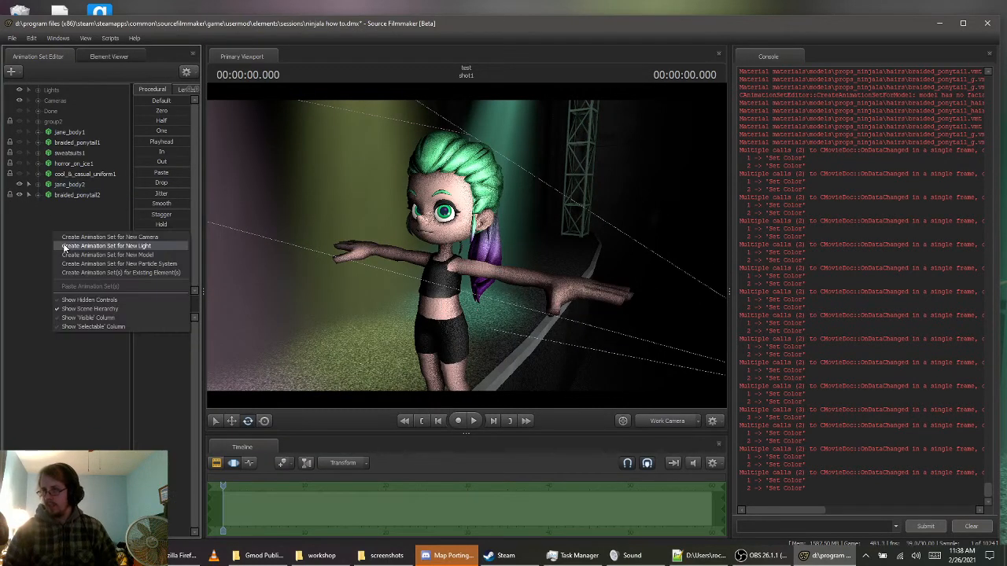
{"action": "left_click", "coordinate": [85, 255]}
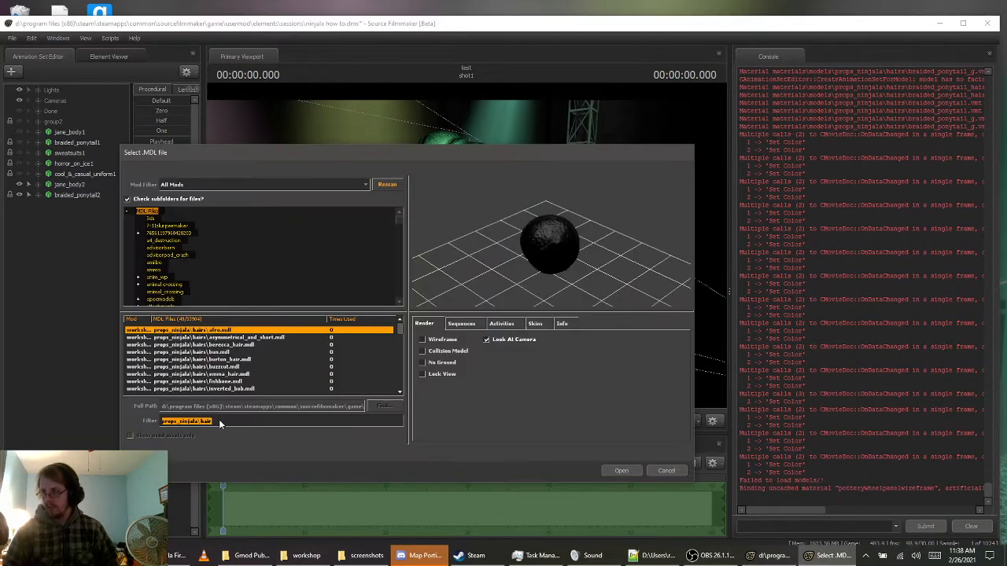
{"action": "left_click", "coordinate": [225, 421]}
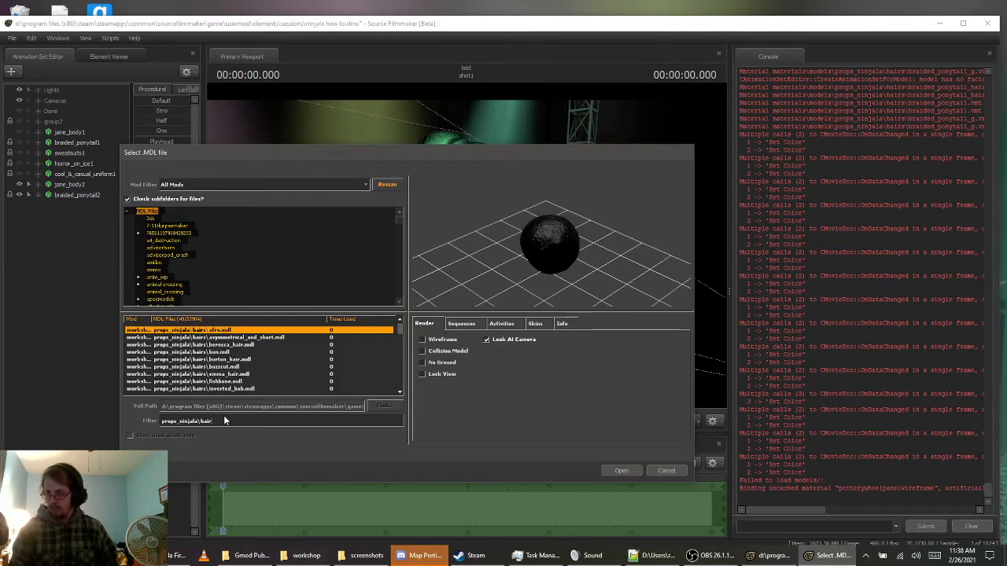
{"action": "key", "text": "BackSpace"}
{"action": "key", "text": "BackSpace"}
{"action": "key", "text": "BackSpace"}
{"action": "key", "text": "BackSpace"}
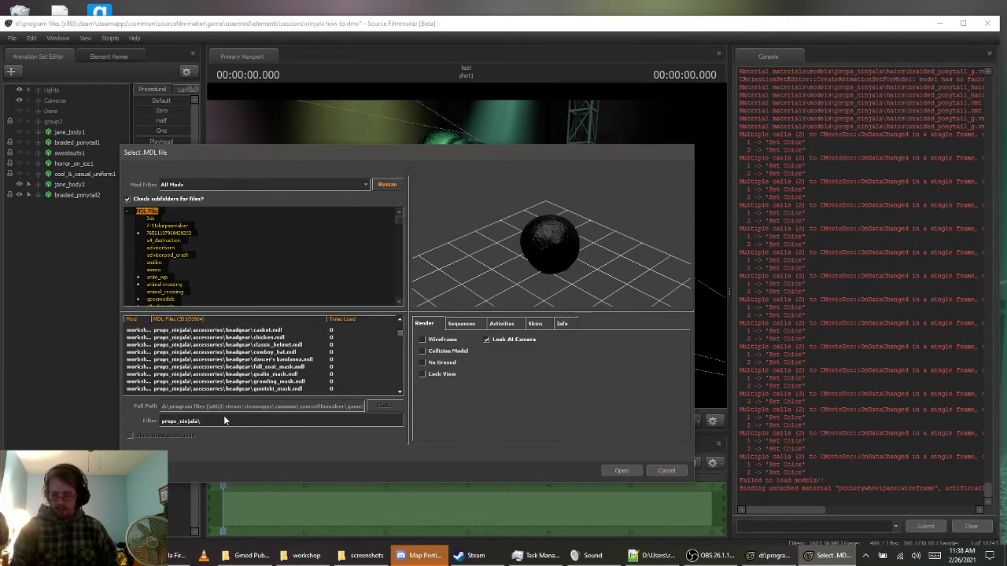
{"action": "type", "text": "clothing"}
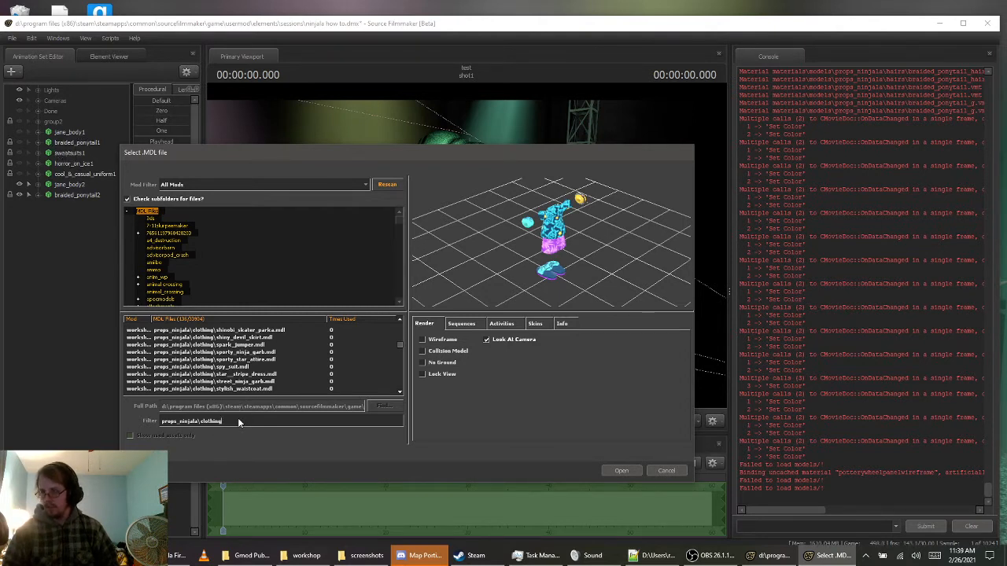
Narrow the model filter to props_ninjala\clothing\sw and load sweatsuits.mdl into the scene
{"action": "type", "text": "\\"}
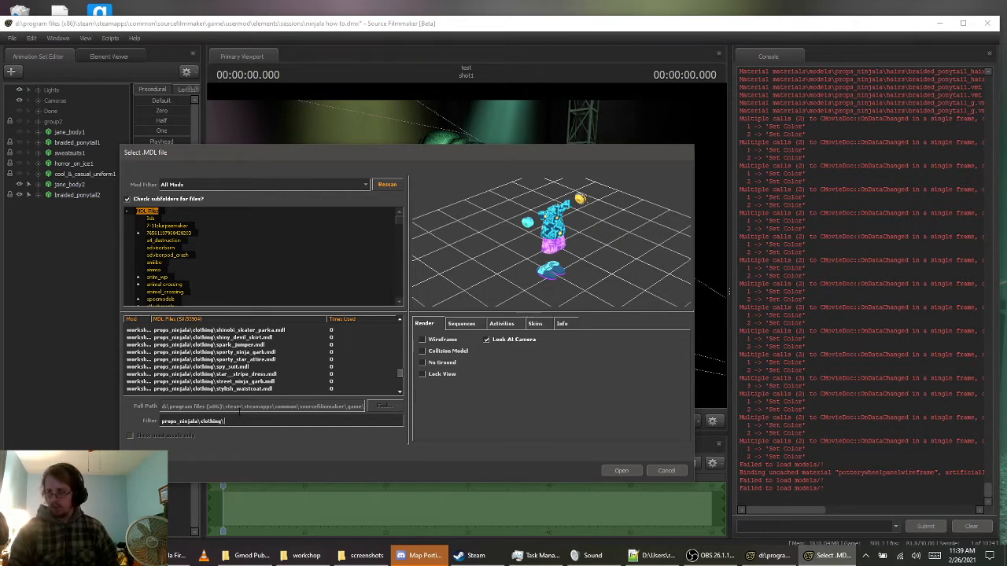
{"action": "type", "text": "sw"}
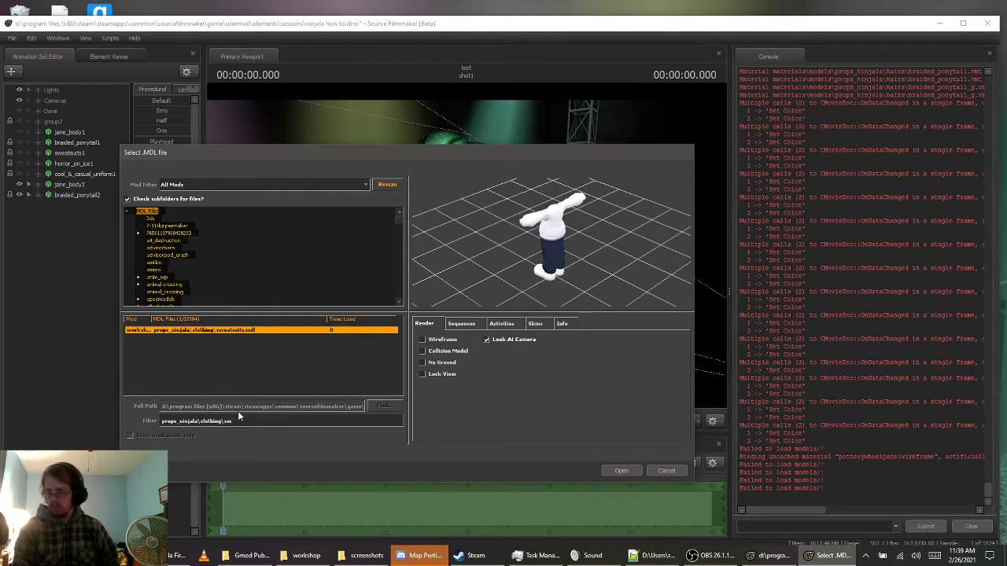
{"action": "key", "text": "Return"}
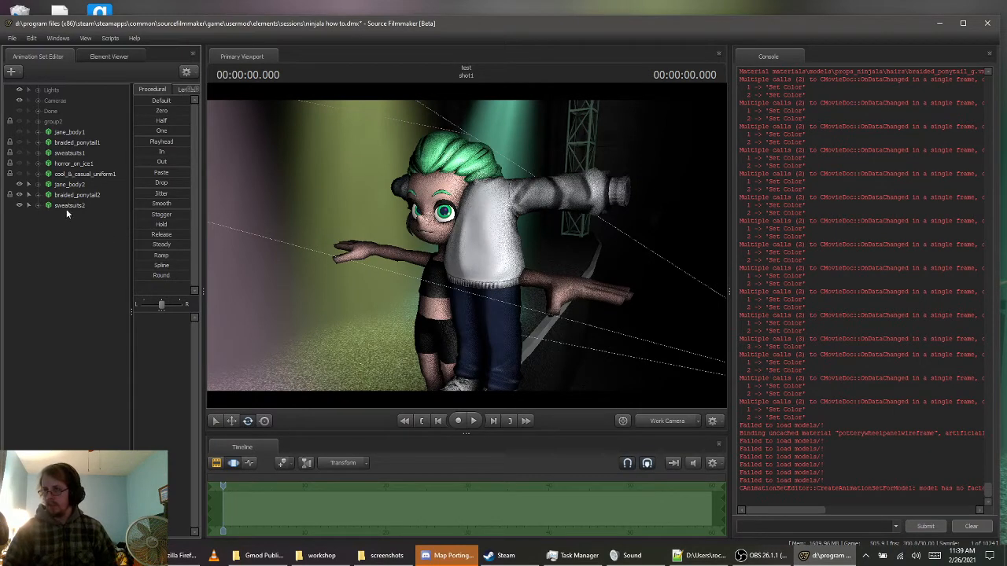
Lock sweatsuits2 to jane_body2 and zero its transforms to fit the outfit onto Jane's body
{"action": "left_click_drag", "start_coordinate": [64, 186], "coordinate": [73, 205]}
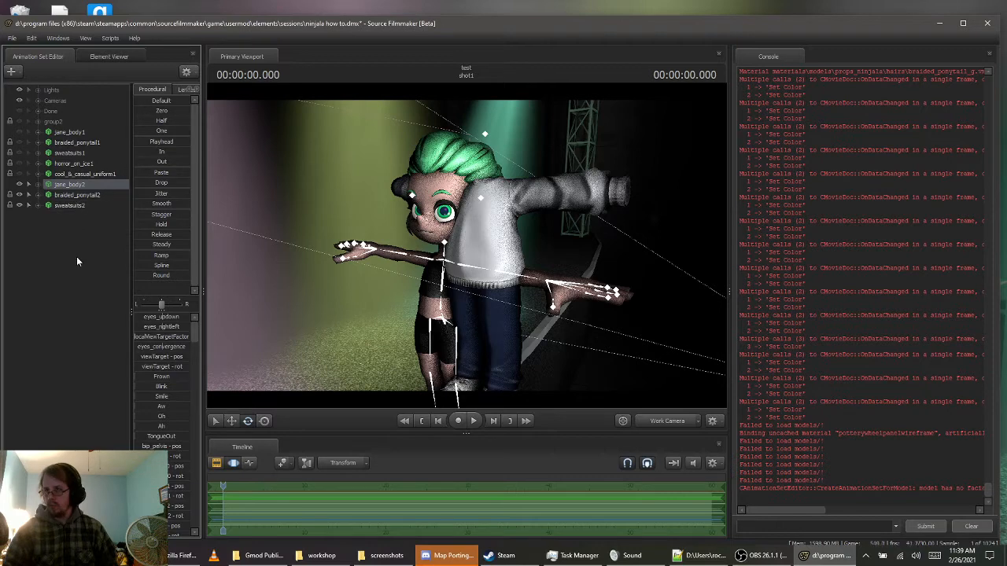
{"action": "left_click", "coordinate": [61, 208]}
{"action": "left_click_drag", "start_coordinate": [140, 111], "coordinate": [192, 111]}
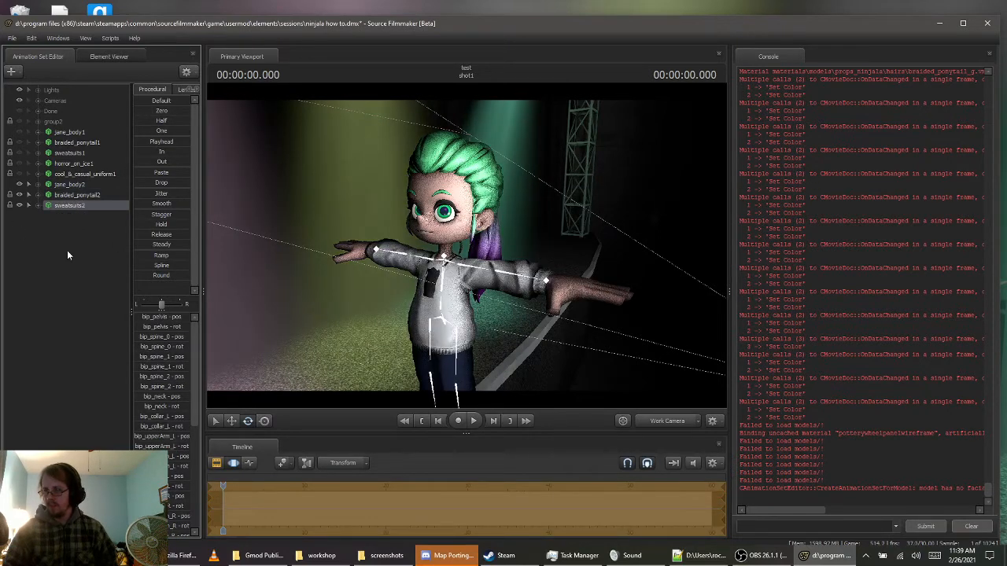
{"action": "left_click", "coordinate": [91, 260]}
{"action": "left_click_drag", "start_coordinate": [424, 249], "coordinate": [425, 249]}
{"action": "key", "text": "w"}
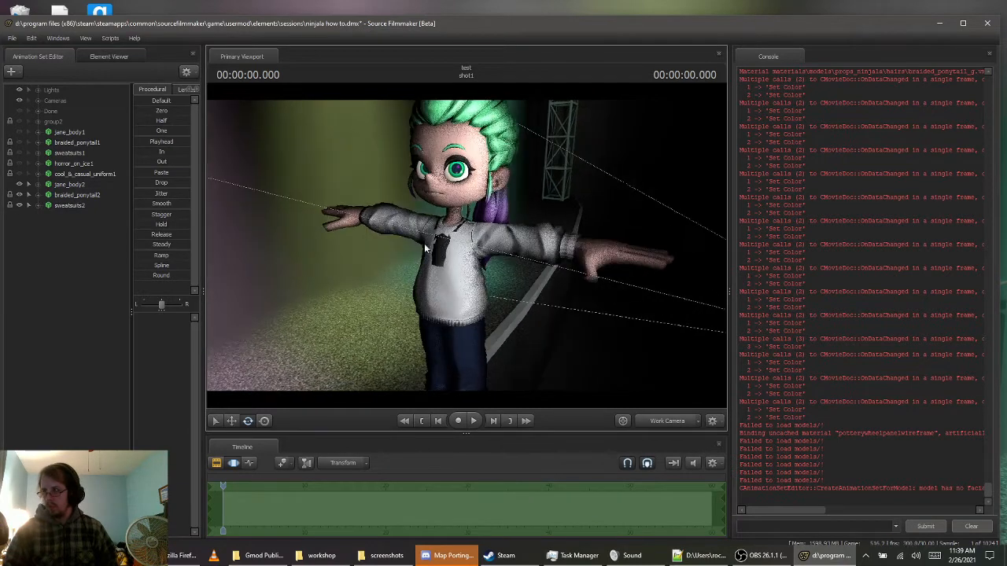
{"action": "left_click_drag", "start_coordinate": [547, 274], "coordinate": [434, 244]}
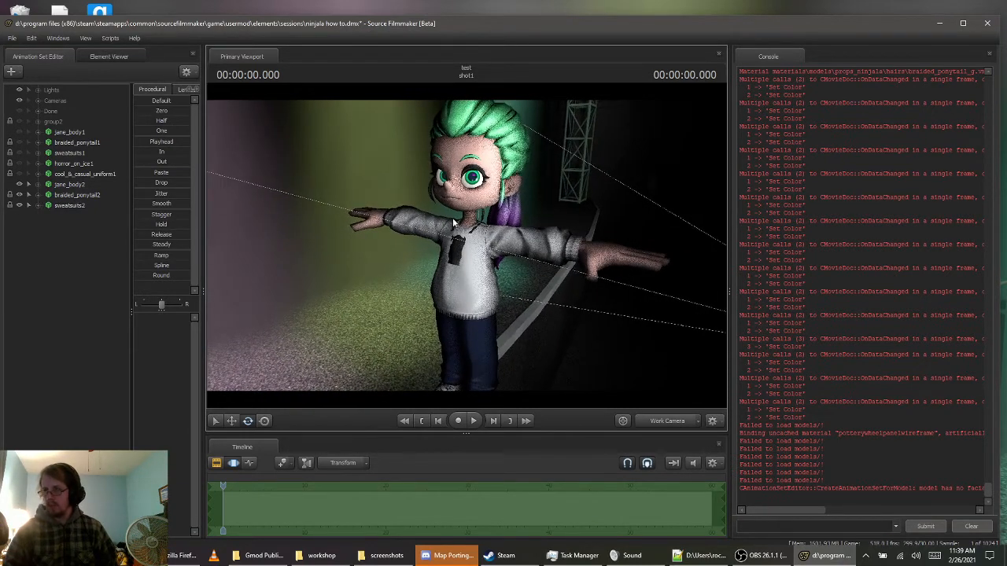
Set the pants and shoes body groups of sweatsuits2 to <none>, keeping only the shirt
{"action": "right_click", "coordinate": [78, 205]}
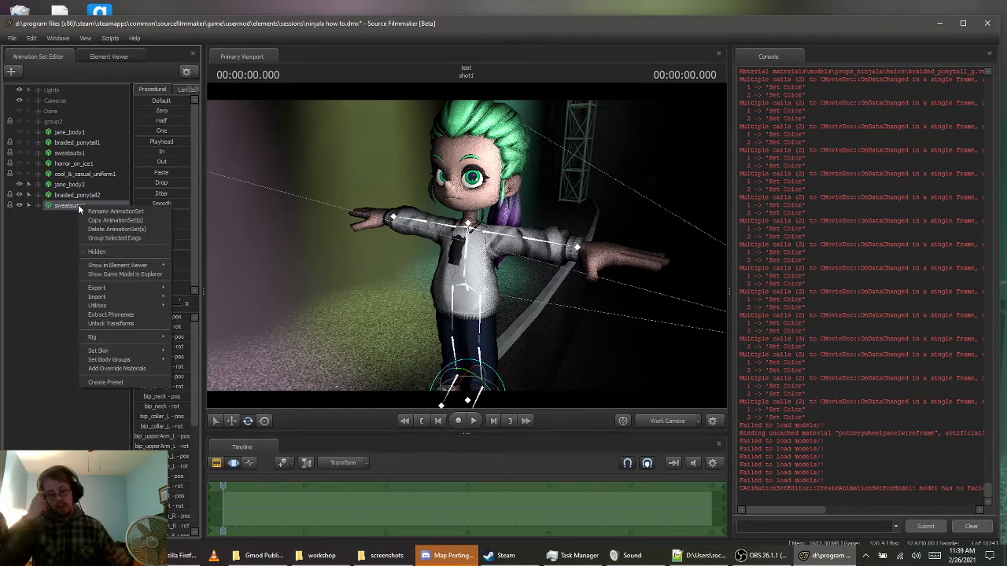
{"action": "mouse_move", "coordinate": [153, 346]}
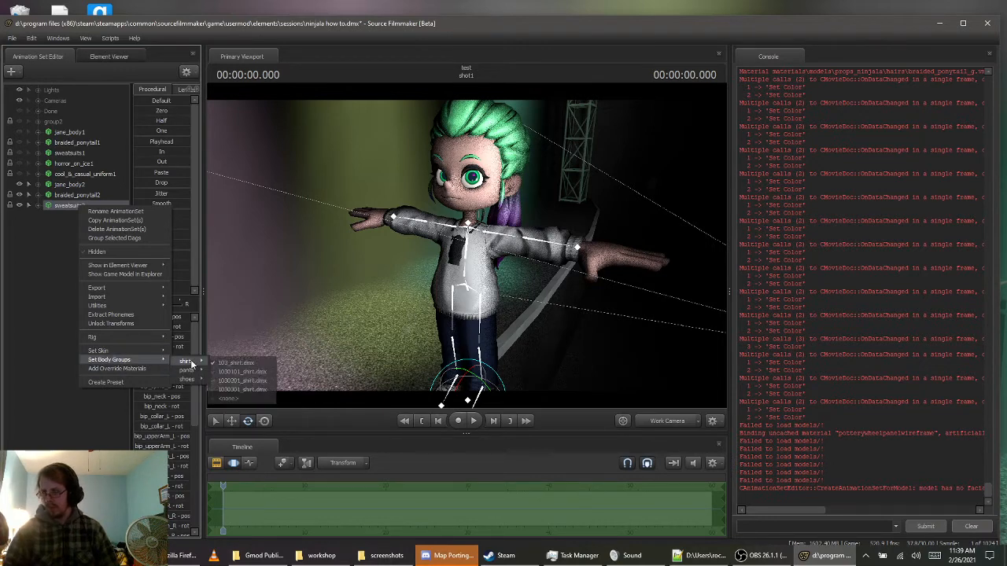
{"action": "mouse_move", "coordinate": [190, 363]}
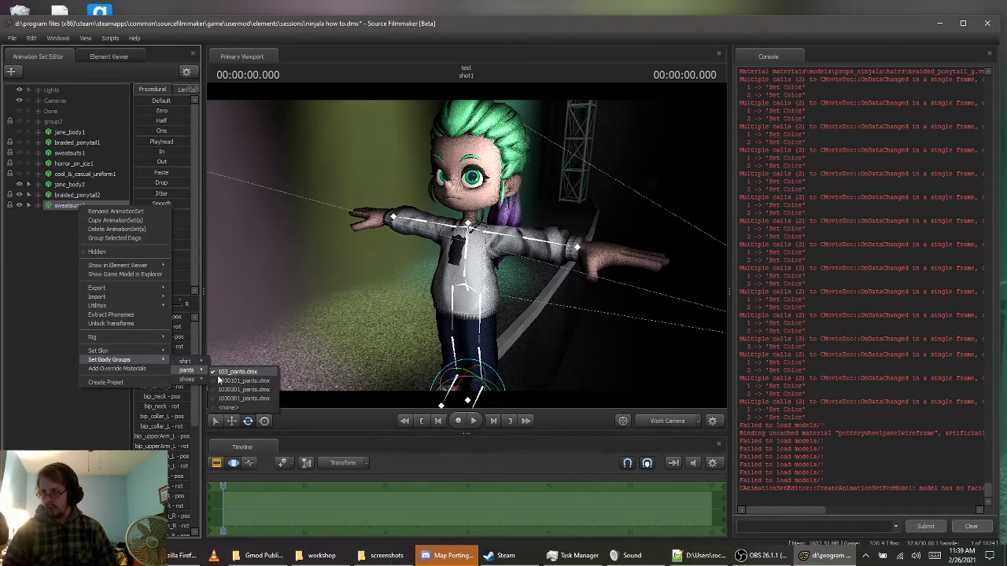
{"action": "left_click", "coordinate": [234, 409]}
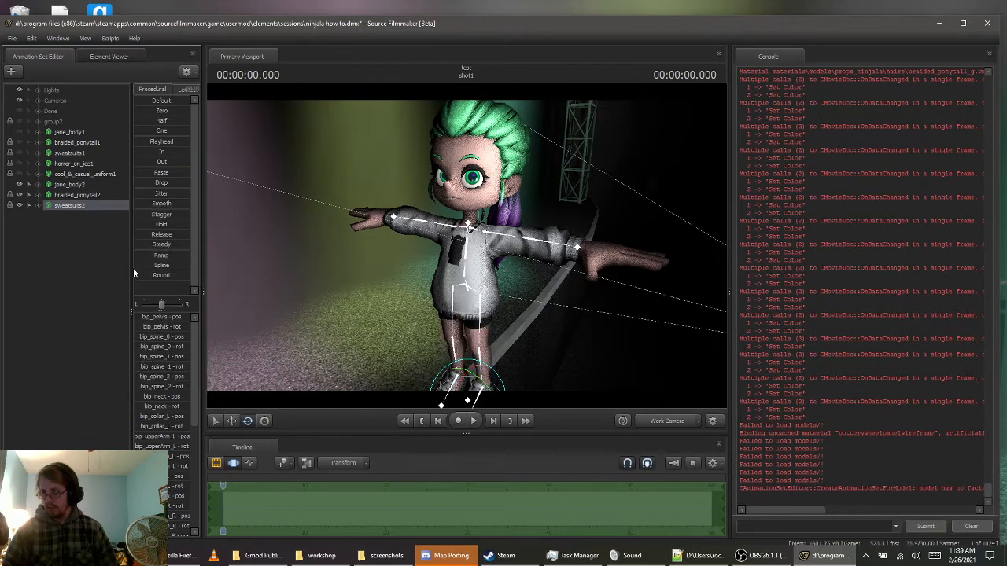
{"action": "right_click", "coordinate": [73, 203]}
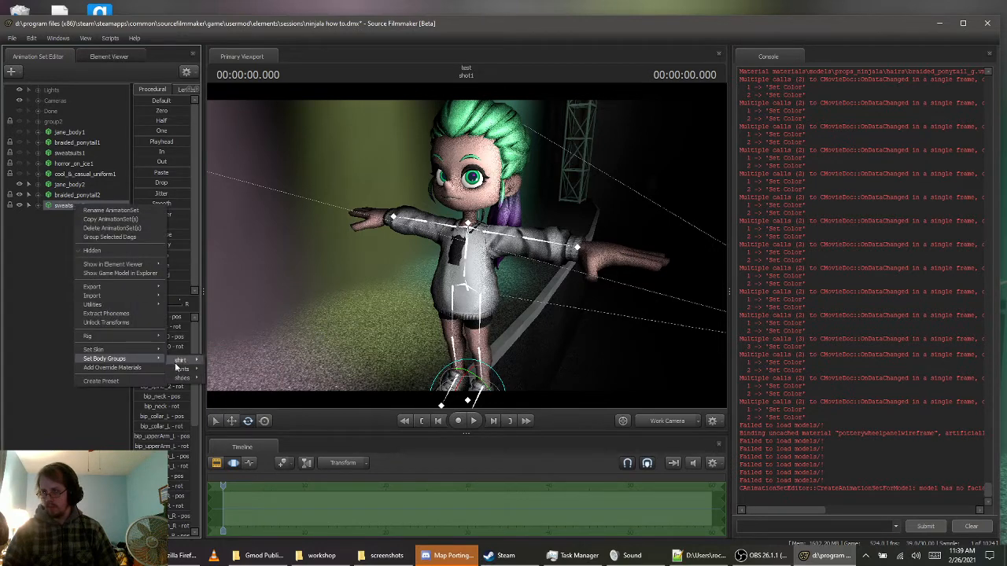
{"action": "mouse_move", "coordinate": [184, 377]}
{"action": "left_click", "coordinate": [237, 413]}
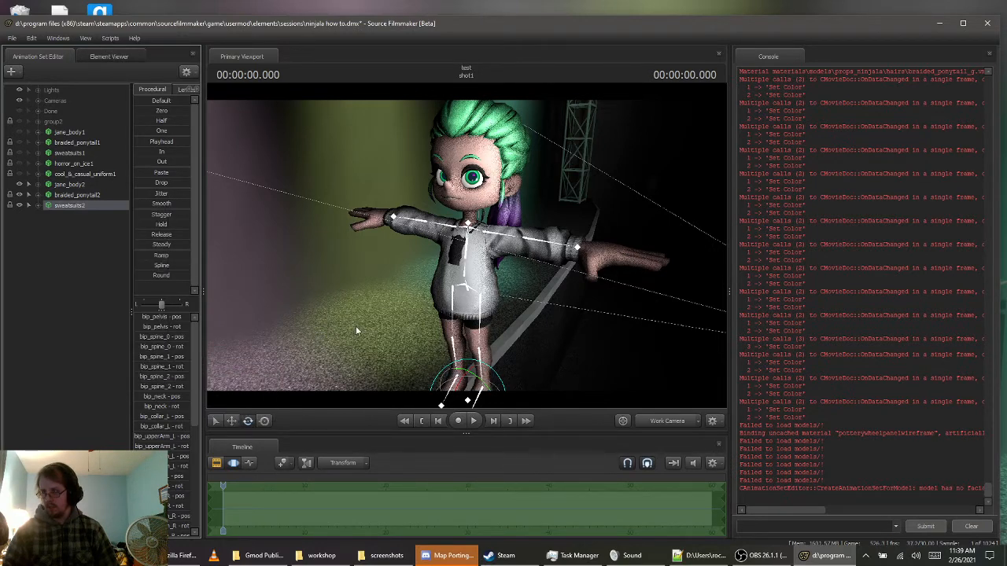
{"action": "mouse_move", "coordinate": [356, 330]}
{"action": "left_mouse_down"}
{"action": "mouse_move", "coordinate": [381, 324]}
{"action": "mouse_move", "coordinate": [356, 331]}
{"action": "left_mouse_up"}
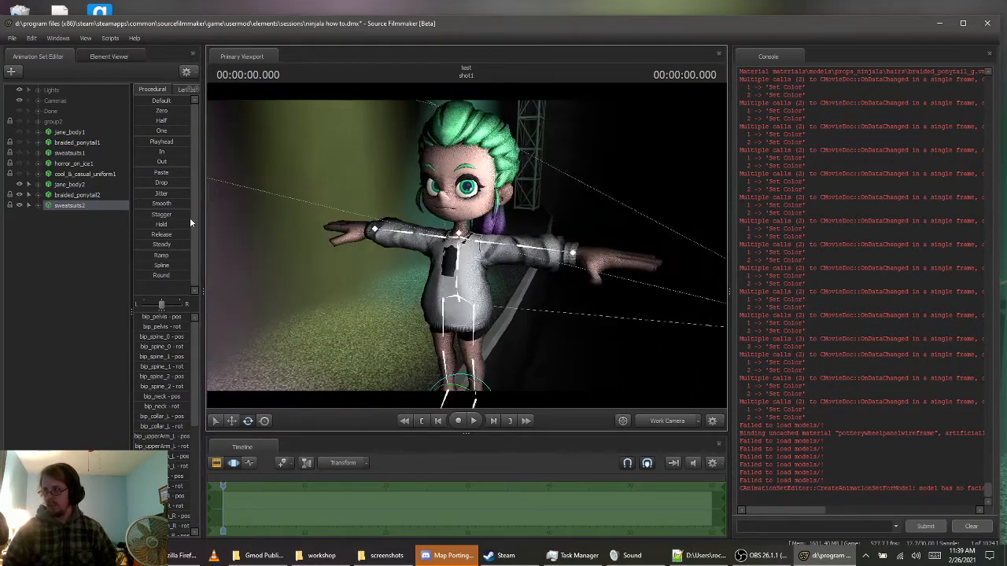
Create an animation set for a new model, filtering to props_ninjala\clothing\hor and loading horror_on_ice.mdl
{"action": "right_click", "coordinate": [68, 235]}
{"action": "left_click", "coordinate": [111, 258]}
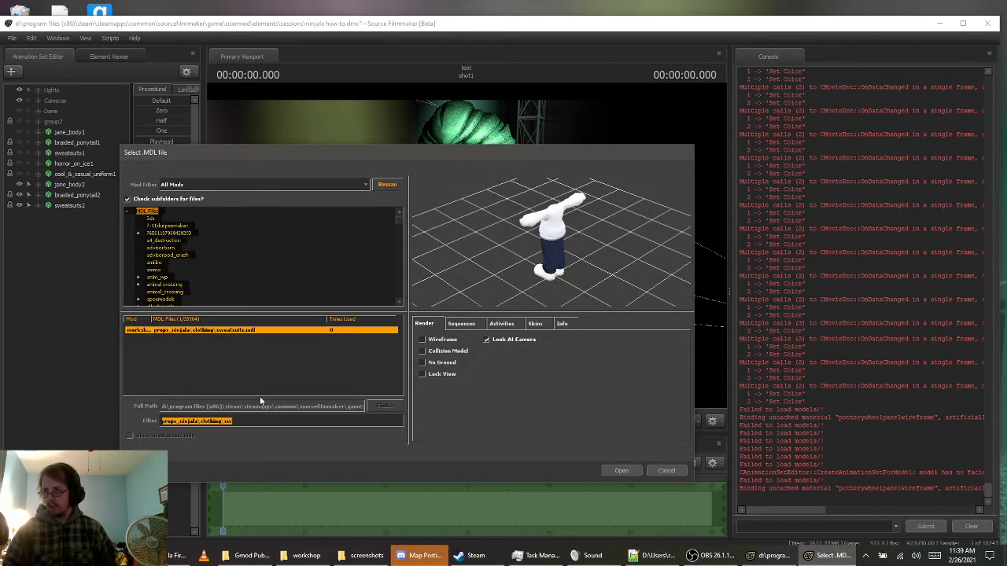
{"action": "left_click", "coordinate": [262, 422]}
{"action": "key", "text": "BackSpace"}
{"action": "key", "text": "BackSpace"}
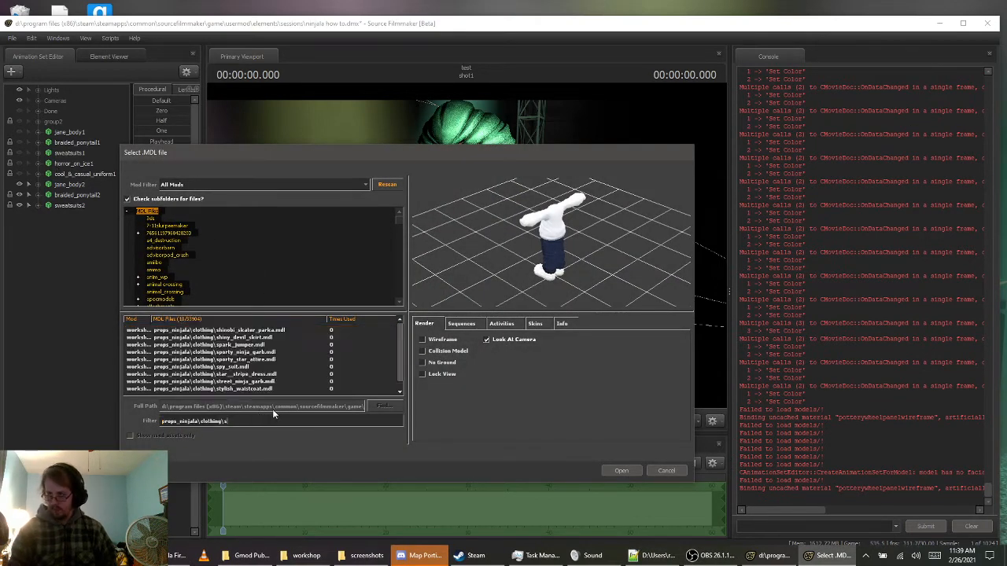
{"action": "type", "text": "hor"}
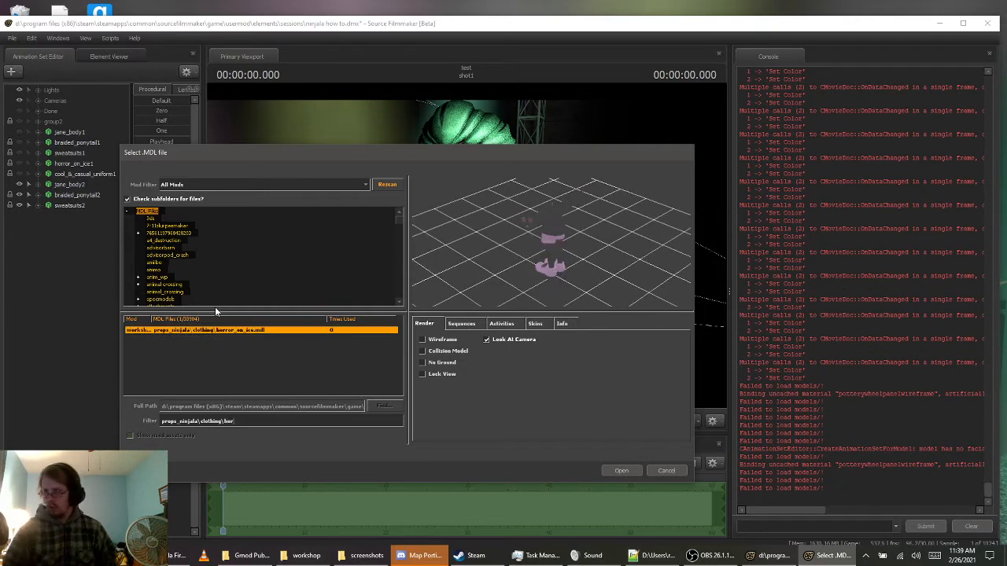
{"action": "left_click", "coordinate": [239, 331]}
{"action": "double_click", "coordinate": [242, 331]}
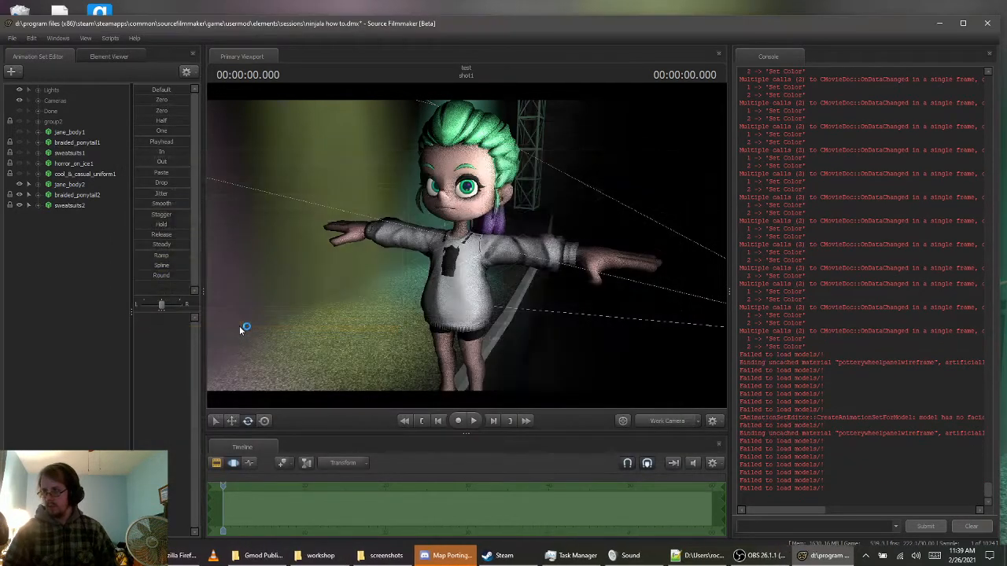
Lock horror_on_ice2 to jane_body2 and zero its transforms to fit the outfit onto Jane's body
{"action": "left_click_drag", "start_coordinate": [67, 192], "coordinate": [75, 220]}
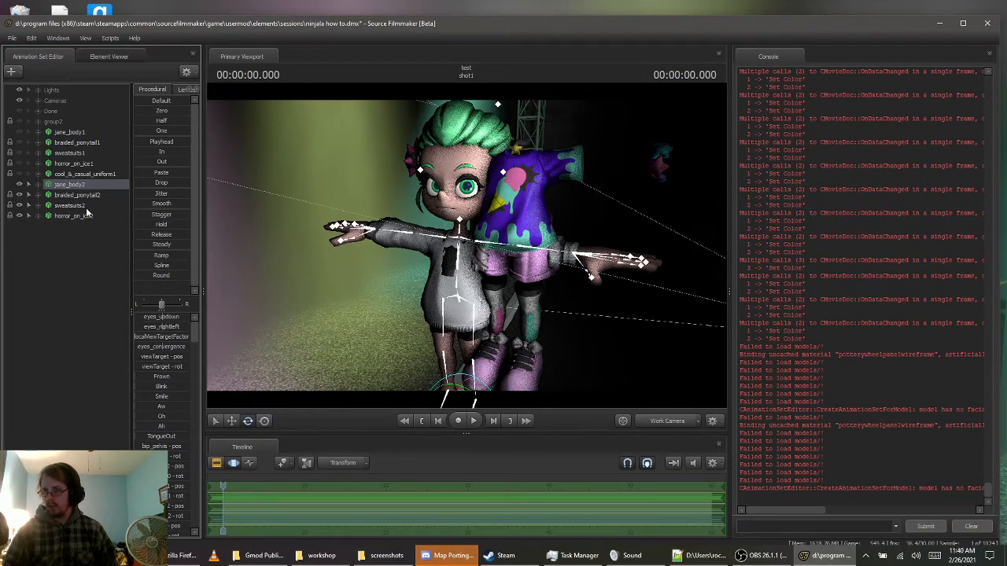
{"action": "left_click", "coordinate": [82, 216]}
{"action": "left_click", "coordinate": [141, 111]}
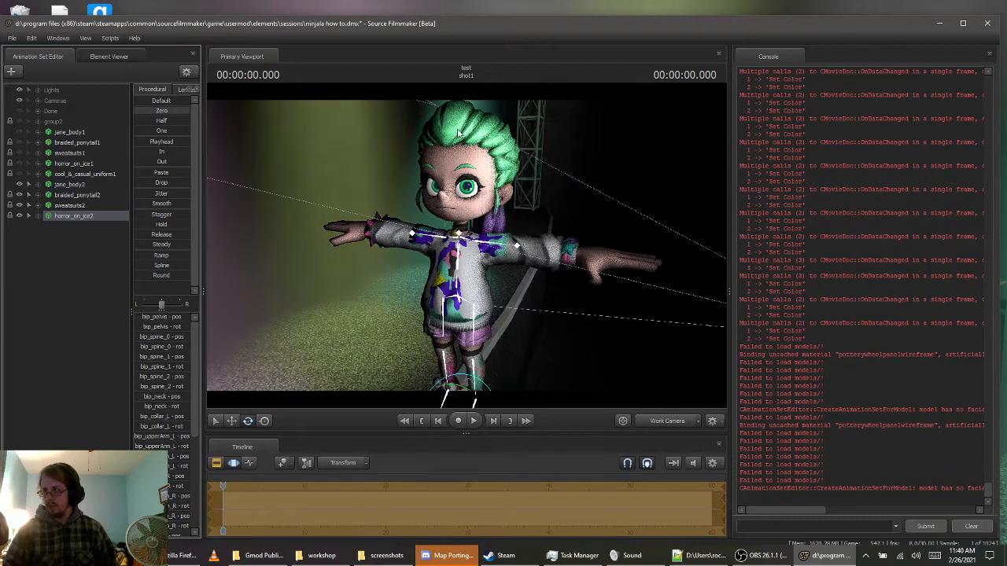
Set the shirt body group of horror_on_ice2 to <none>
{"action": "right_click", "coordinate": [87, 221]}
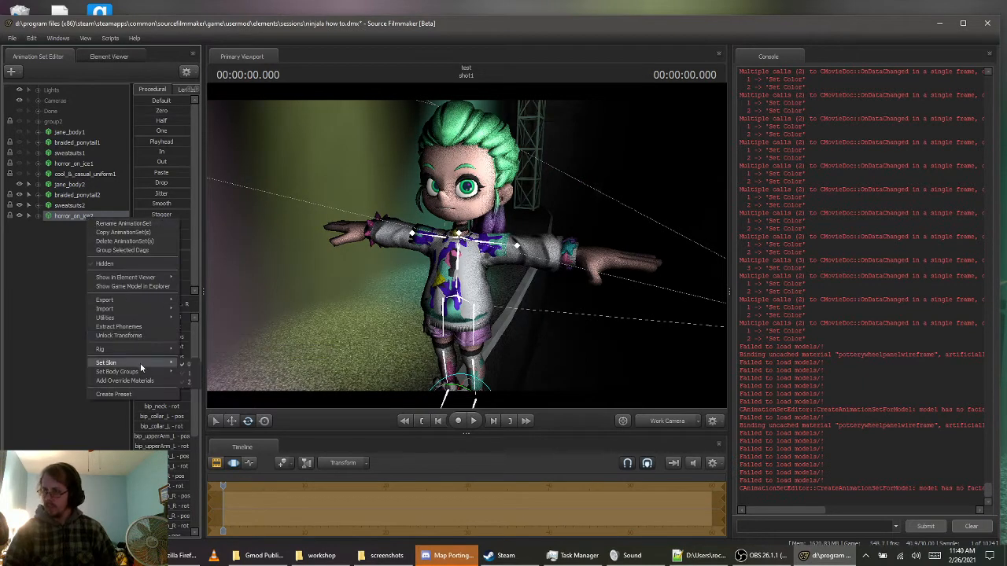
{"action": "mouse_move", "coordinate": [177, 371]}
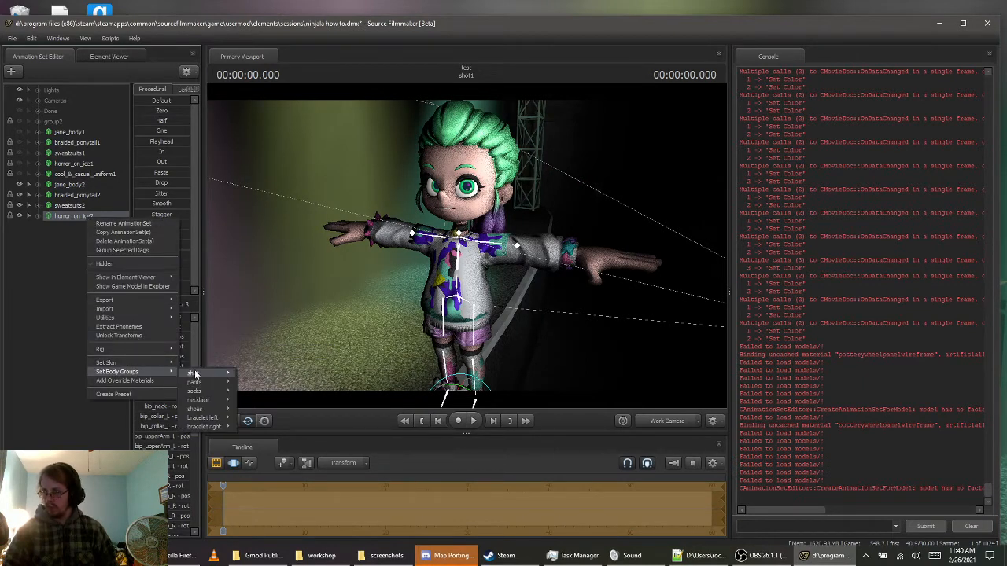
{"action": "left_click", "coordinate": [253, 385]}
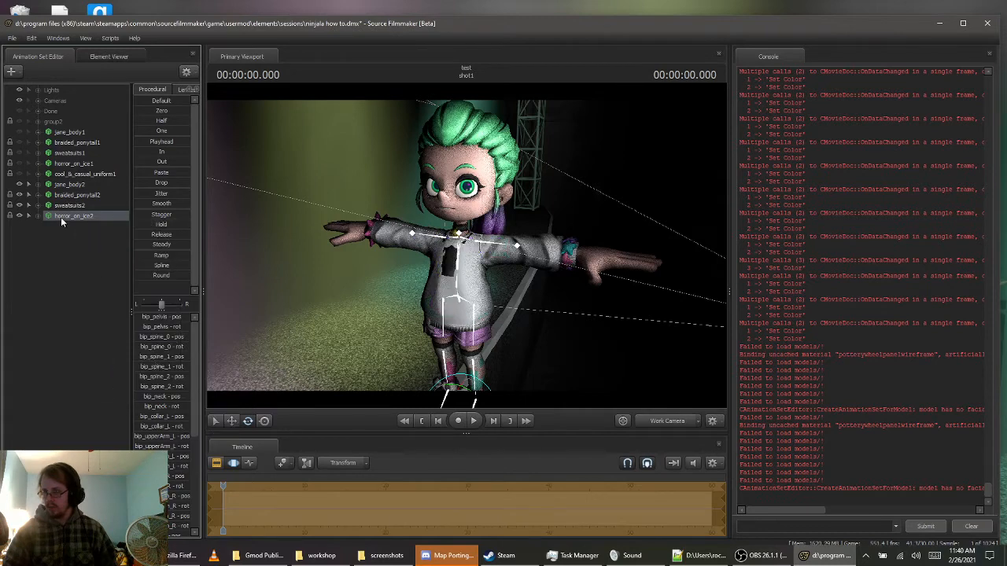
Set the pants and socks body groups of horror_on_ice2 to <none>
{"action": "right_click", "coordinate": [63, 217]}
{"action": "mouse_move", "coordinate": [130, 371]}
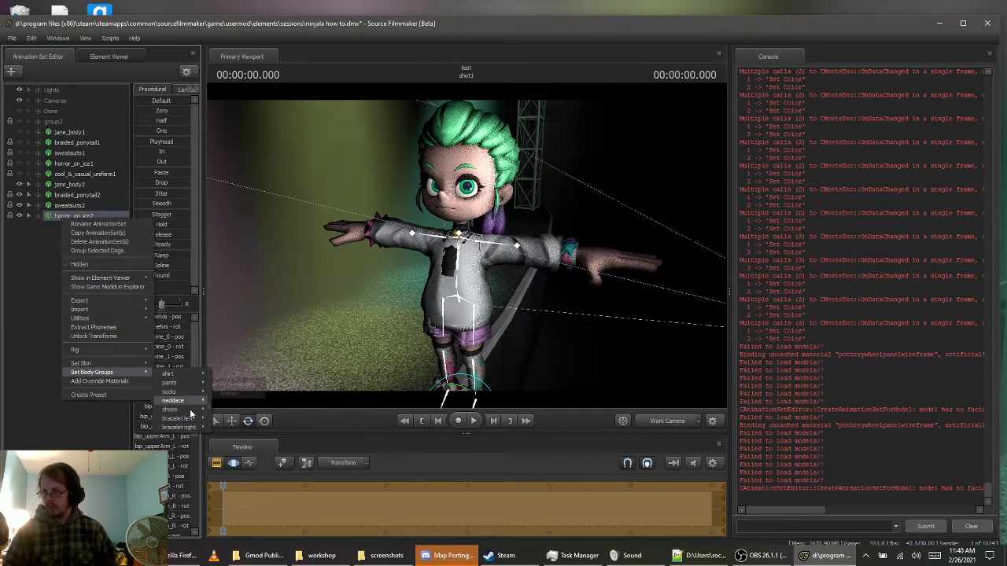
{"action": "mouse_move", "coordinate": [192, 394]}
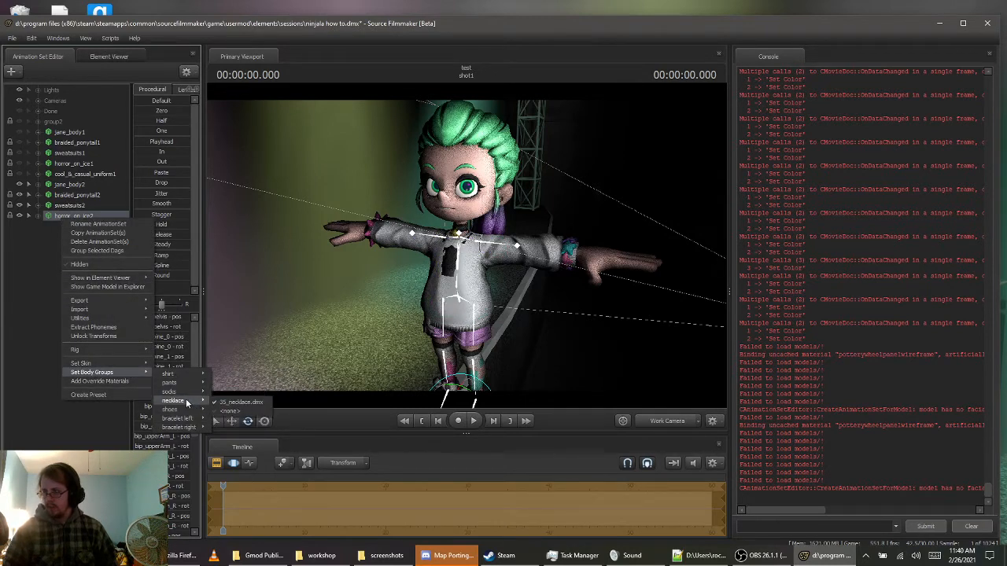
{"action": "left_click", "coordinate": [230, 402]}
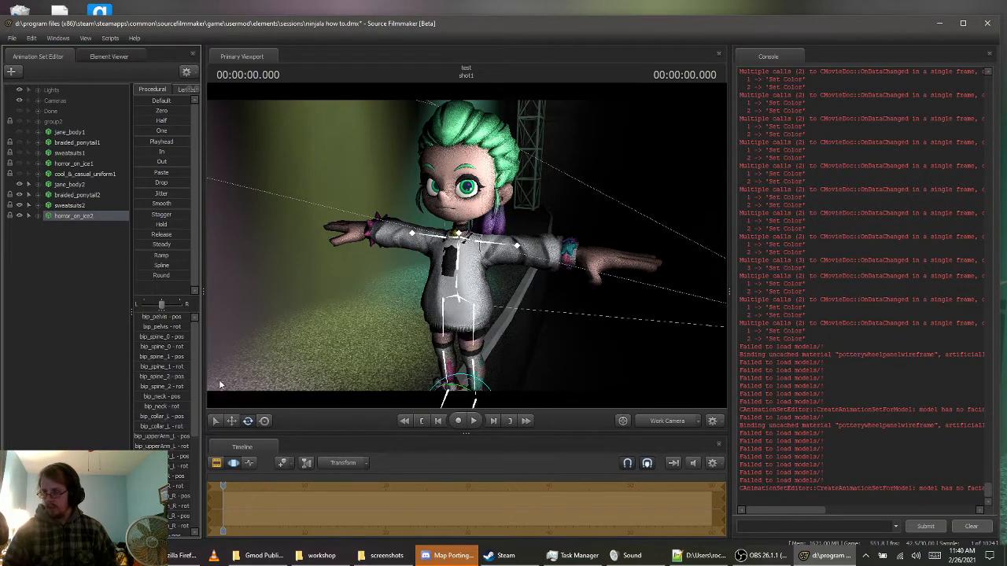
{"action": "right_click", "coordinate": [76, 216]}
{"action": "mouse_move", "coordinate": [154, 371]}
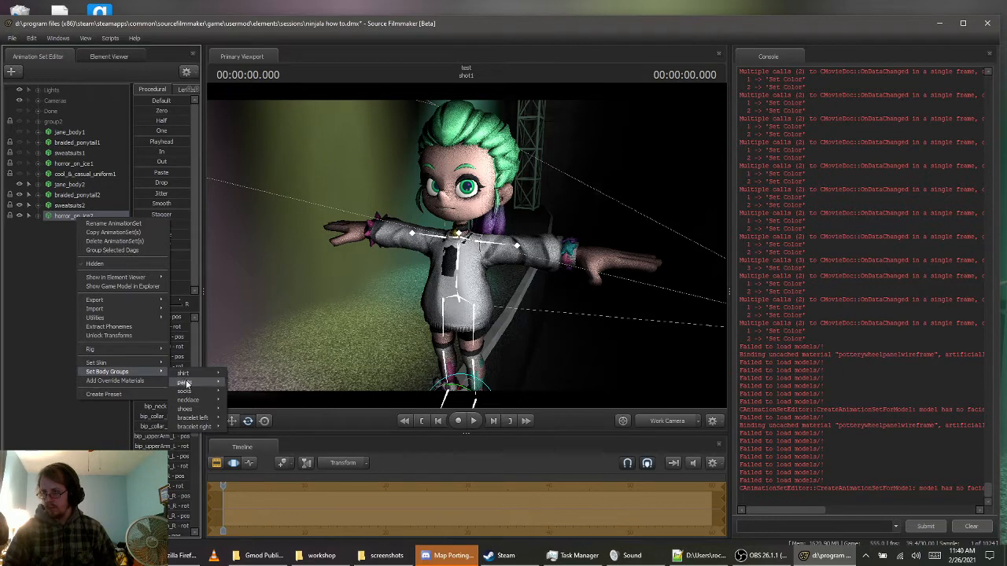
{"action": "mouse_move", "coordinate": [196, 395]}
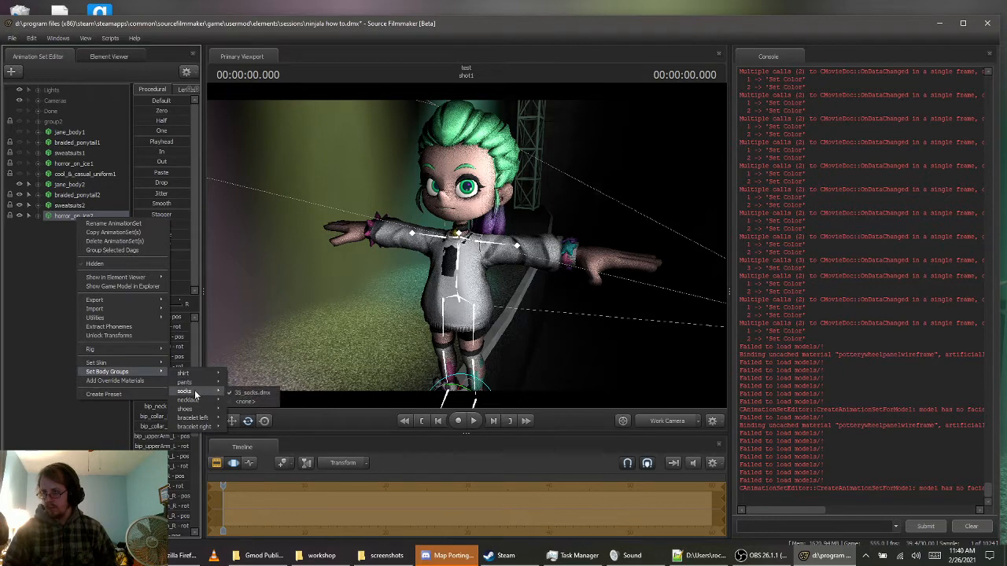
{"action": "left_click", "coordinate": [244, 402]}
Set the shoes and bracelet right body groups of horror_on_ice2 to <none>
{"action": "right_click", "coordinate": [74, 220]}
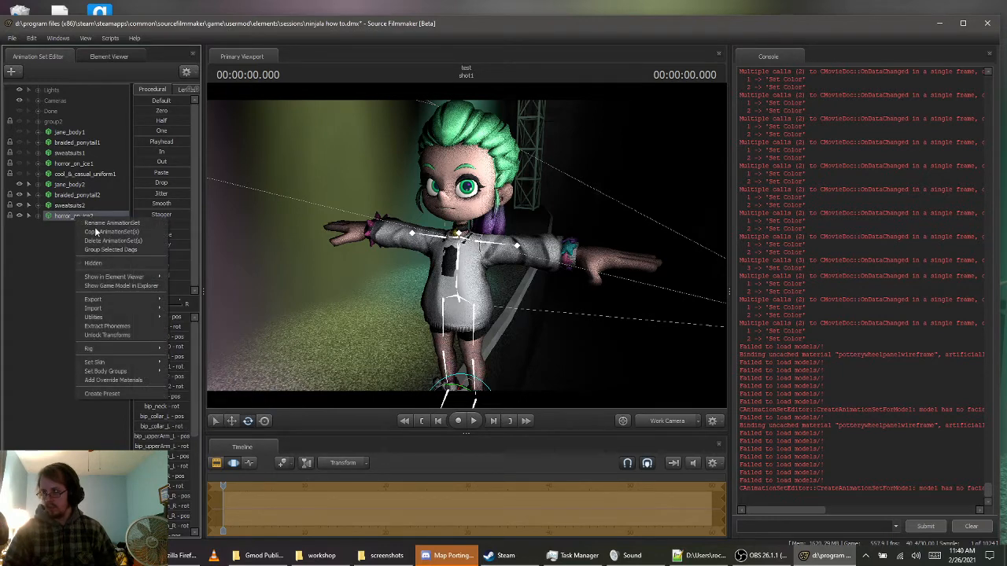
{"action": "mouse_move", "coordinate": [140, 371]}
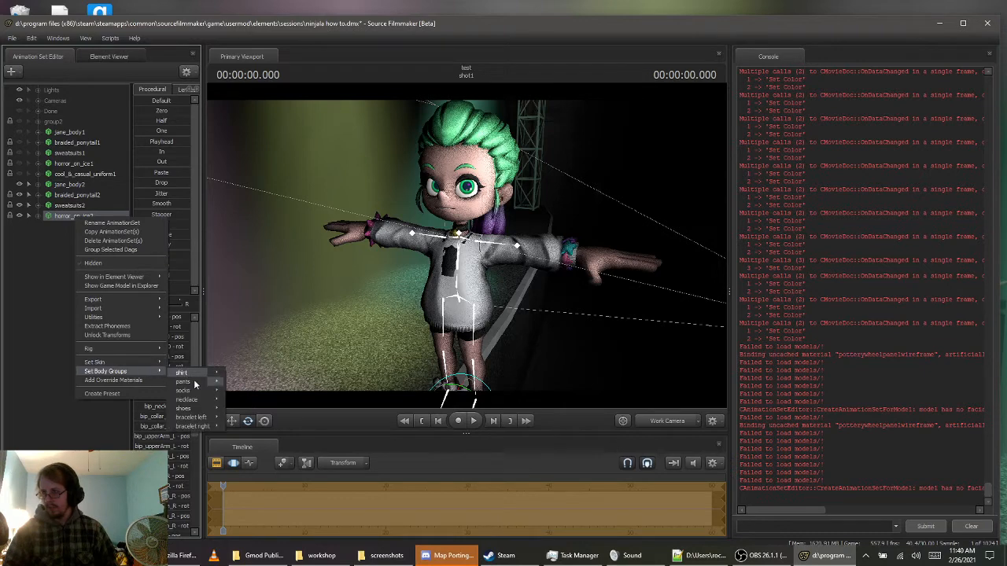
{"action": "mouse_move", "coordinate": [185, 408]}
{"action": "left_click", "coordinate": [240, 419]}
{"action": "mouse_move", "coordinate": [378, 267]}
{"action": "left_mouse_down"}
{"action": "mouse_move", "coordinate": [380, 302]}
{"action": "mouse_move", "coordinate": [369, 271]}
{"action": "mouse_move", "coordinate": [382, 248]}
{"action": "left_mouse_up"}
{"action": "left_click_drag", "start_coordinate": [274, 206], "coordinate": [275, 233]}
{"action": "right_click", "coordinate": [66, 218]}
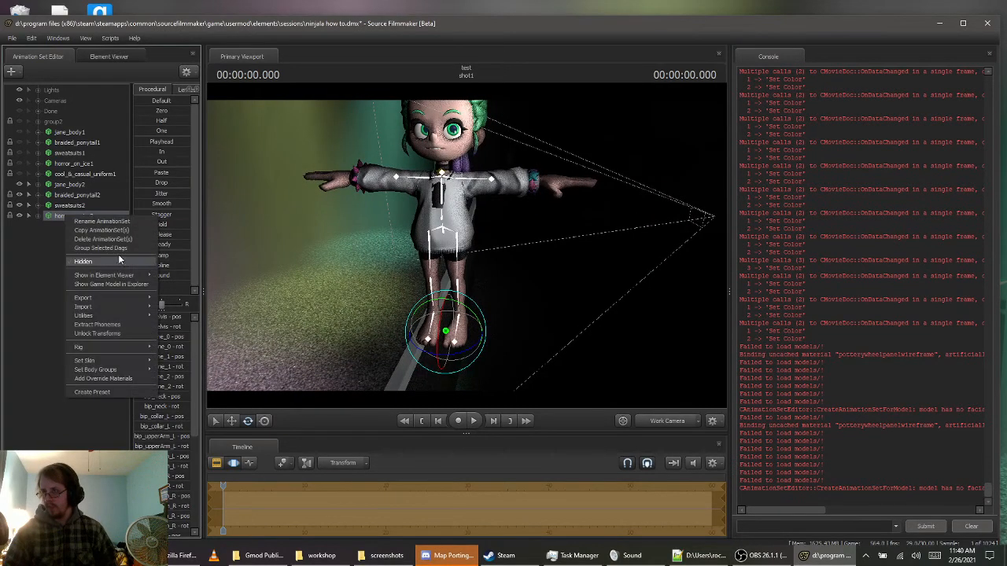
{"action": "mouse_move", "coordinate": [147, 370]}
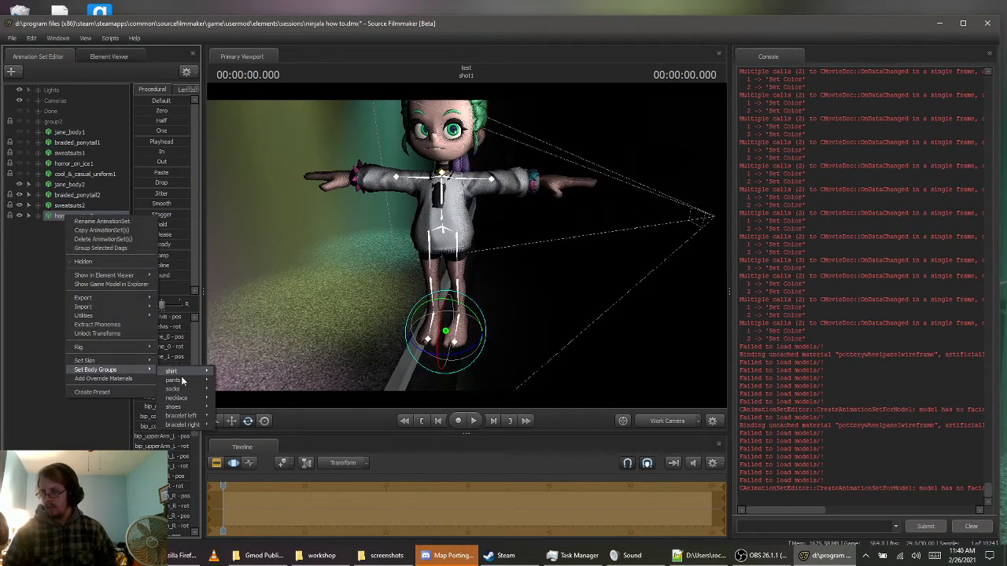
{"action": "mouse_move", "coordinate": [189, 425]}
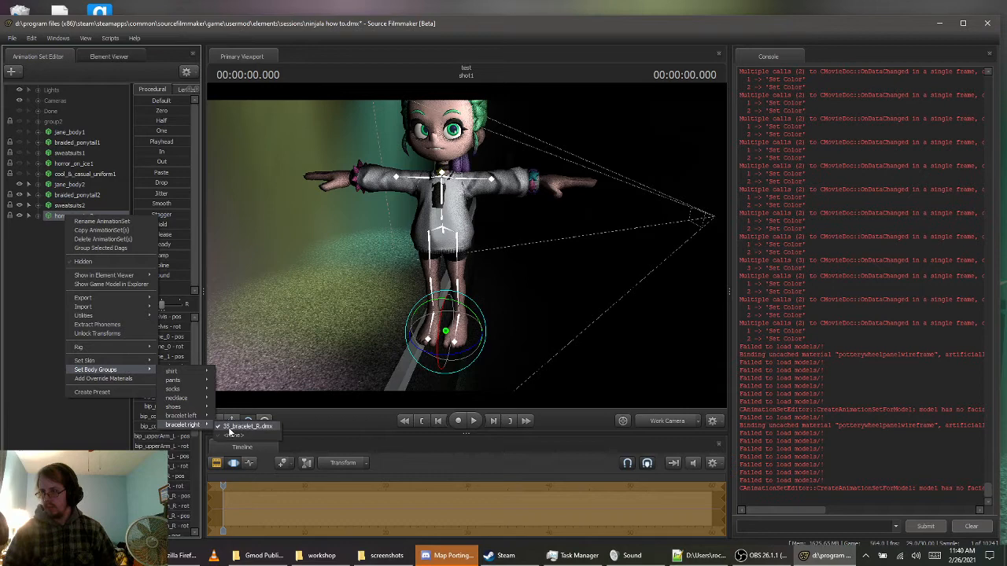
{"action": "left_click", "coordinate": [233, 436]}
Examine Jane's wrists, neck and upper body up close to check the remaining horror_on_ice2 accessories
{"action": "left_click_drag", "start_coordinate": [552, 177], "coordinate": [451, 285]}
{"action": "key", "text": "w"}
{"action": "key", "text": "w"}
{"action": "key", "text": "d"}
{"action": "key", "text": "s"}
{"action": "key", "text": "a"}
{"action": "left_click_drag", "start_coordinate": [417, 229], "coordinate": [457, 245]}
{"action": "key", "text": "w"}
{"action": "key", "text": "d"}
{"action": "key", "text": "s"}
{"action": "key", "text": "a"}
{"action": "key", "text": "w"}
{"action": "key", "text": "s"}
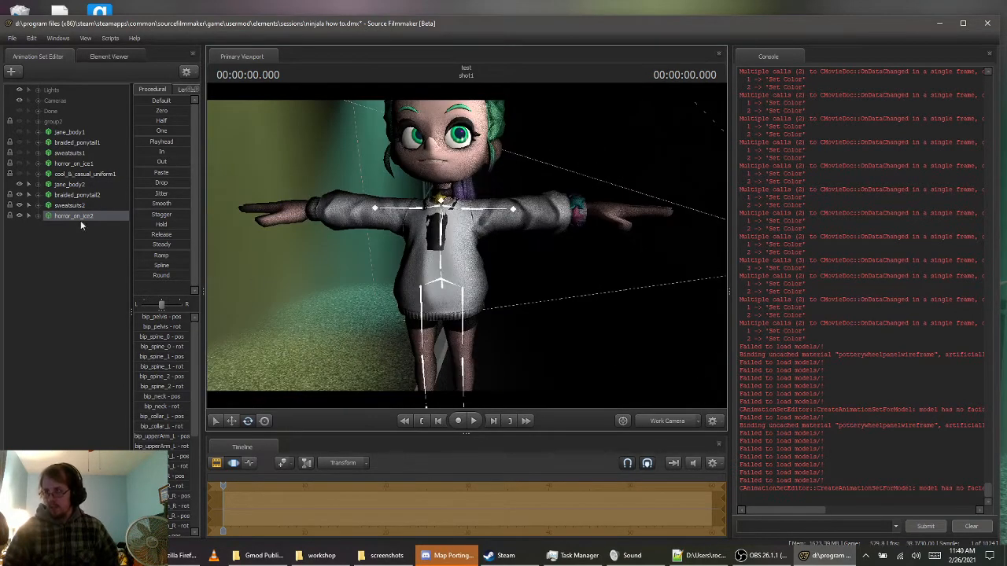
Set the skin of horror_on_ice2 to 2 to recolor the remaining bracelet and necklace
{"action": "right_click", "coordinate": [65, 215]}
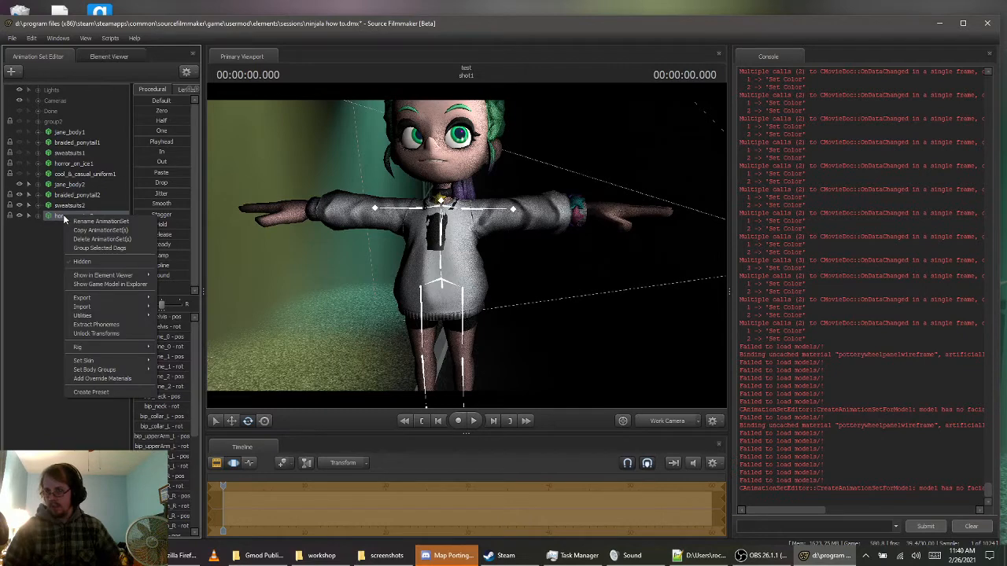
{"action": "mouse_move", "coordinate": [120, 361]}
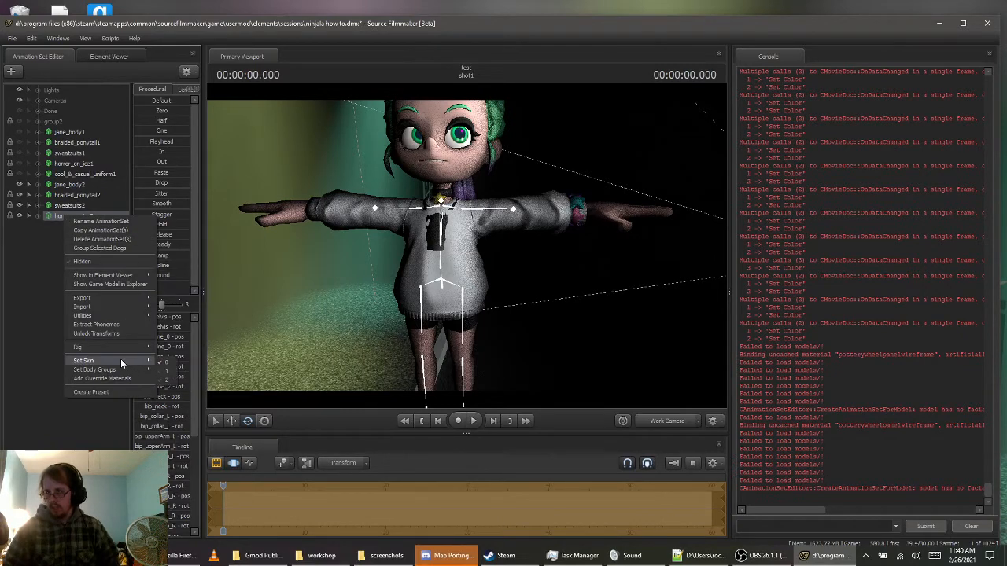
{"action": "left_click", "coordinate": [167, 383]}
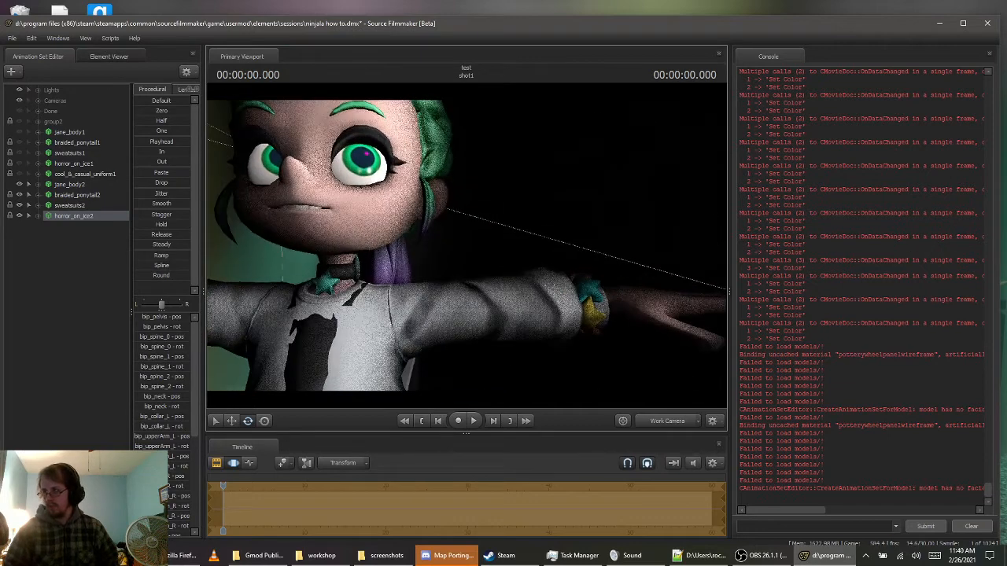
{"action": "left_click_drag", "start_coordinate": [466, 245], "coordinate": [501, 250]}
{"action": "key", "text": "s"}
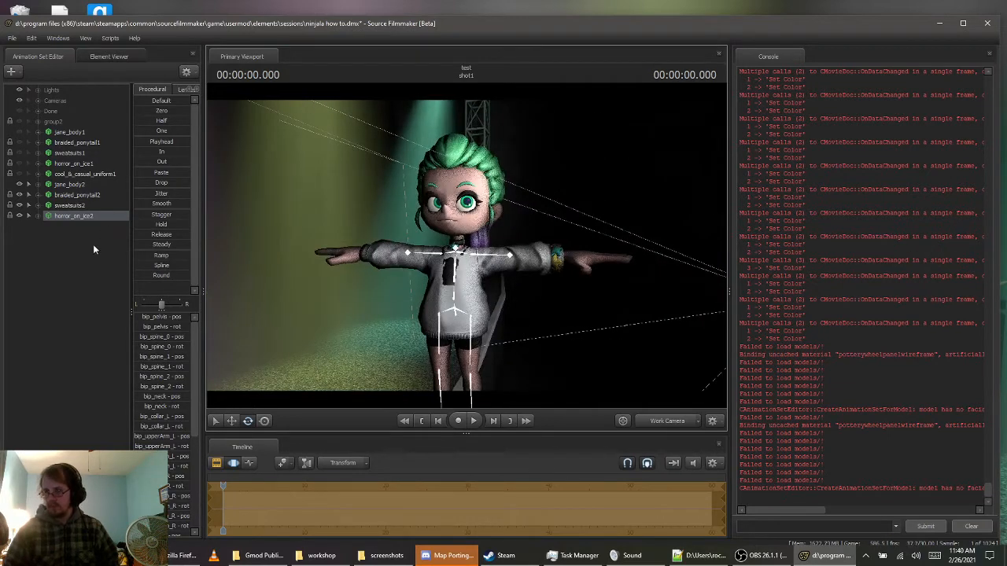
Create an animation set for a new model, filtering to props_ninjala\clothing\cool and loading cool__casual_uniform.mdl
{"action": "right_click", "coordinate": [51, 265]}
{"action": "left_click", "coordinate": [100, 290]}
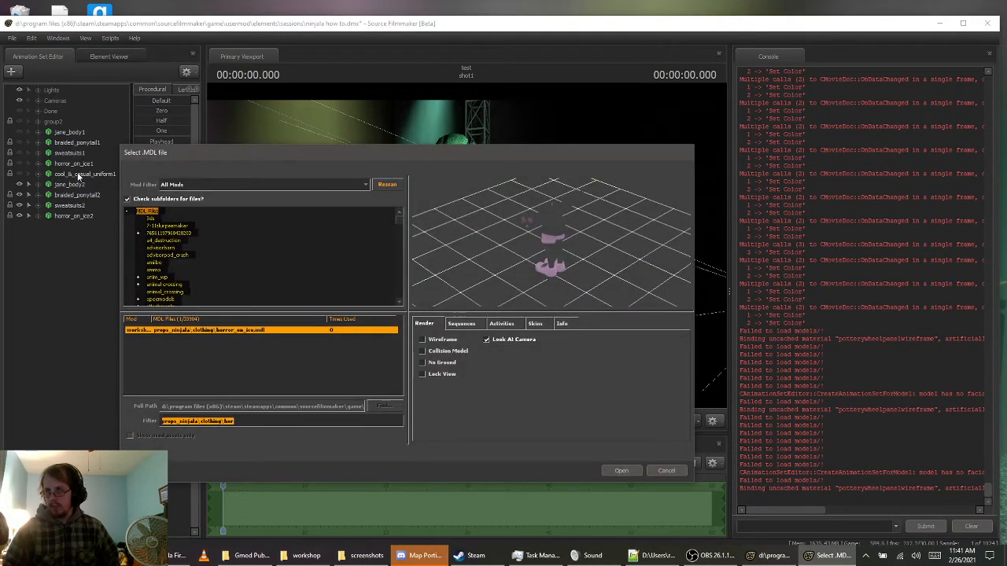
{"action": "left_click", "coordinate": [254, 421]}
{"action": "key", "text": "BackSpace"}
{"action": "key", "text": "BackSpace"}
{"action": "key", "text": "BackSpace"}
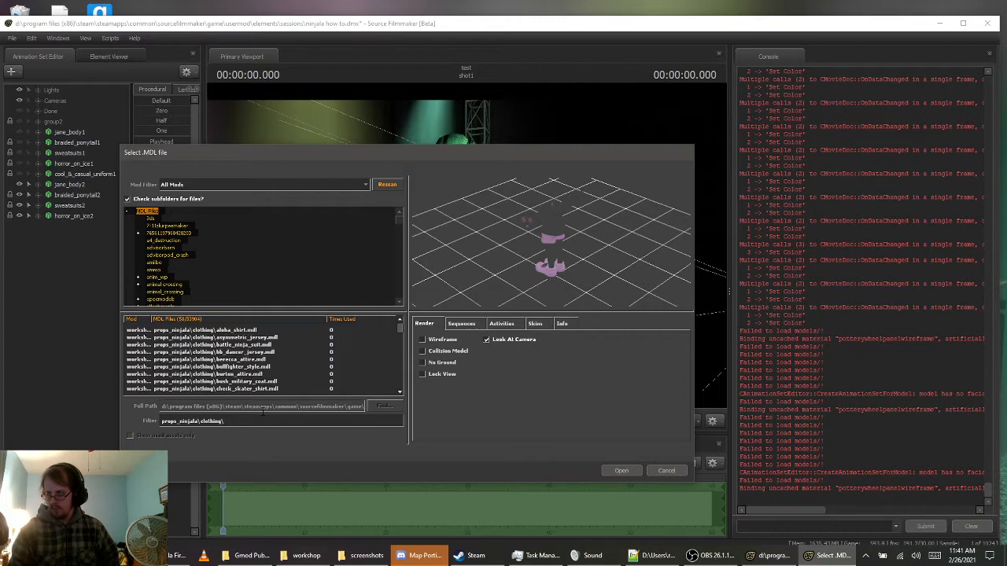
{"action": "type", "text": "cool"}
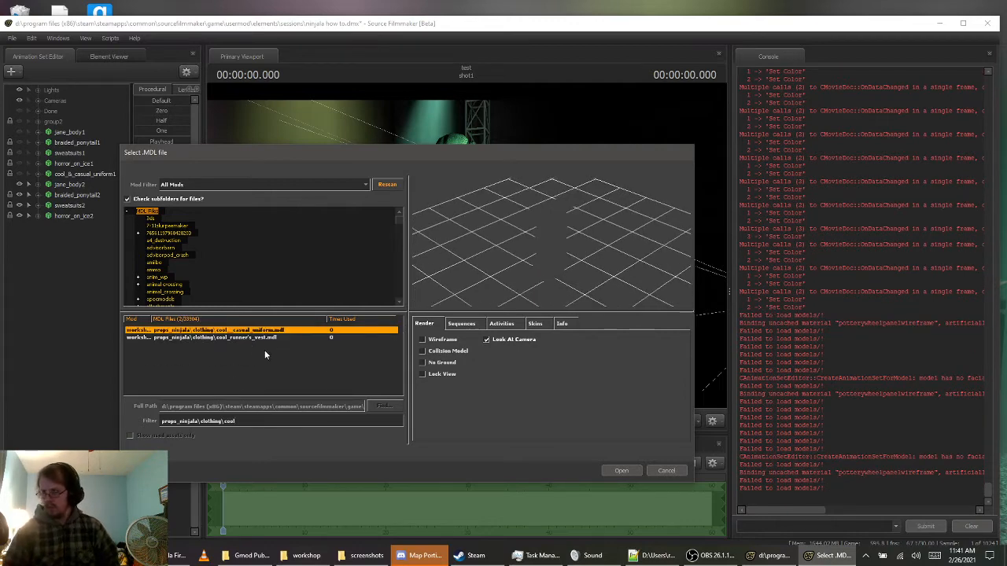
{"action": "double_click", "coordinate": [244, 330]}
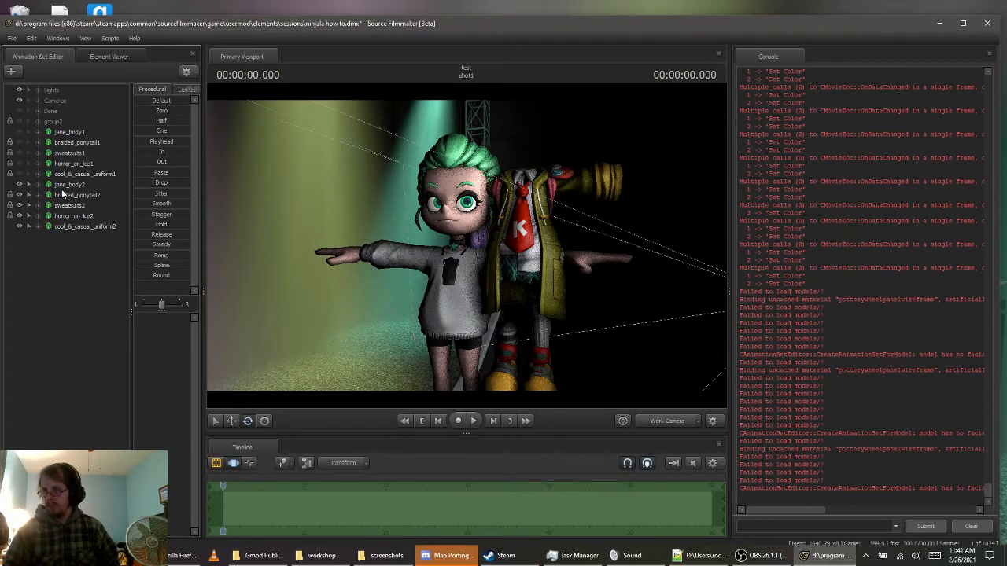
Lock cool_&_casual_uniform2 to jane_body2 and zero its transforms to fit the outfit onto Jane's body
{"action": "left_click_drag", "start_coordinate": [57, 187], "coordinate": [69, 226]}
{"action": "left_click", "coordinate": [84, 224]}
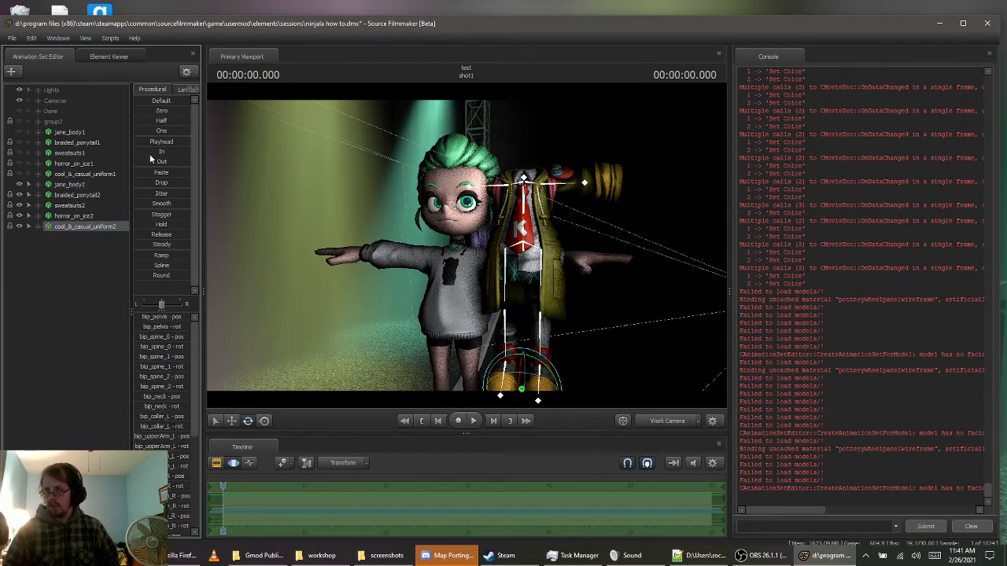
{"action": "left_click_drag", "start_coordinate": [144, 113], "coordinate": [191, 113]}
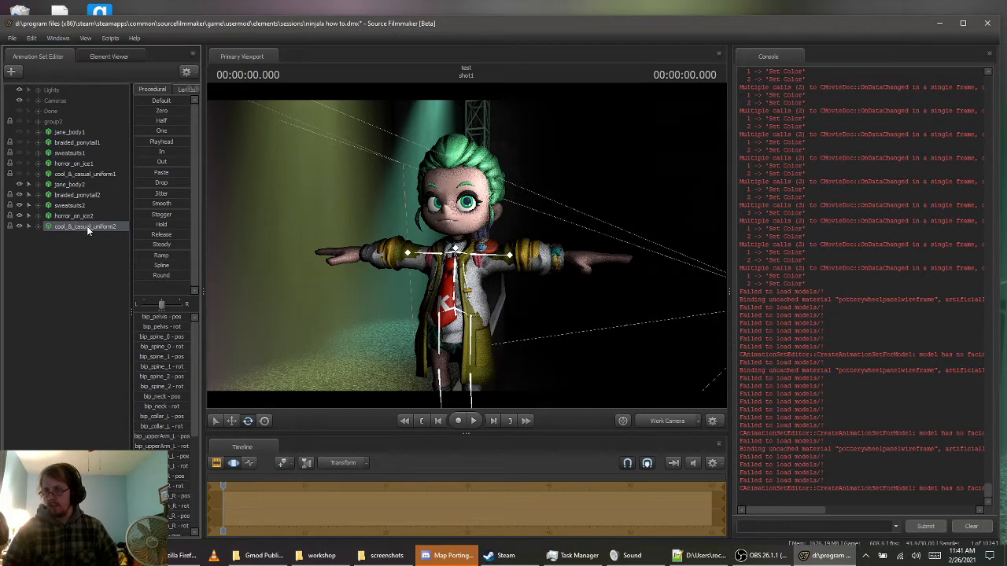
Set the shirt and tie body groups of cool_&_casual_uniform2 to <none>
{"action": "right_click", "coordinate": [87, 226]}
{"action": "mouse_move", "coordinate": [149, 380]}
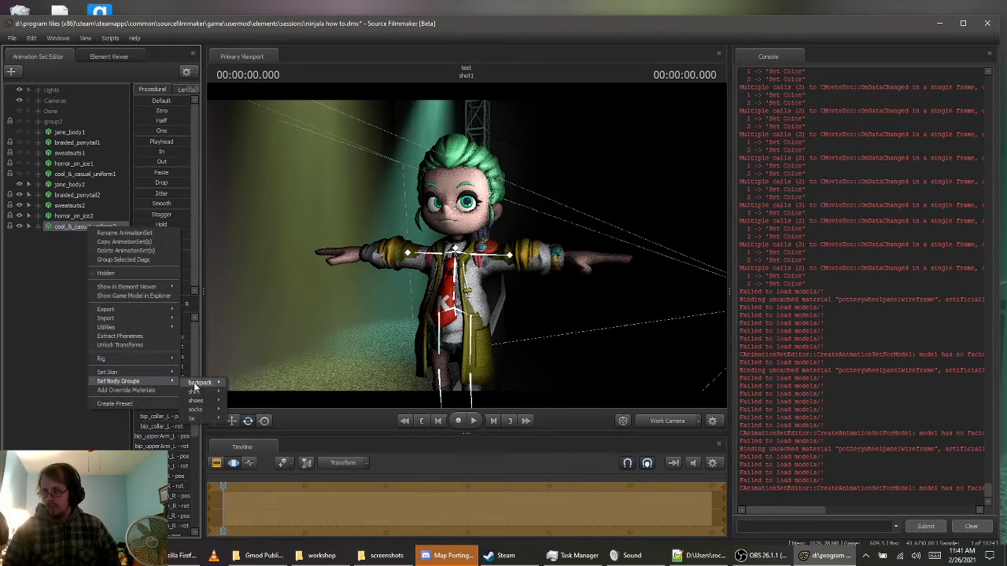
{"action": "mouse_move", "coordinate": [197, 392]}
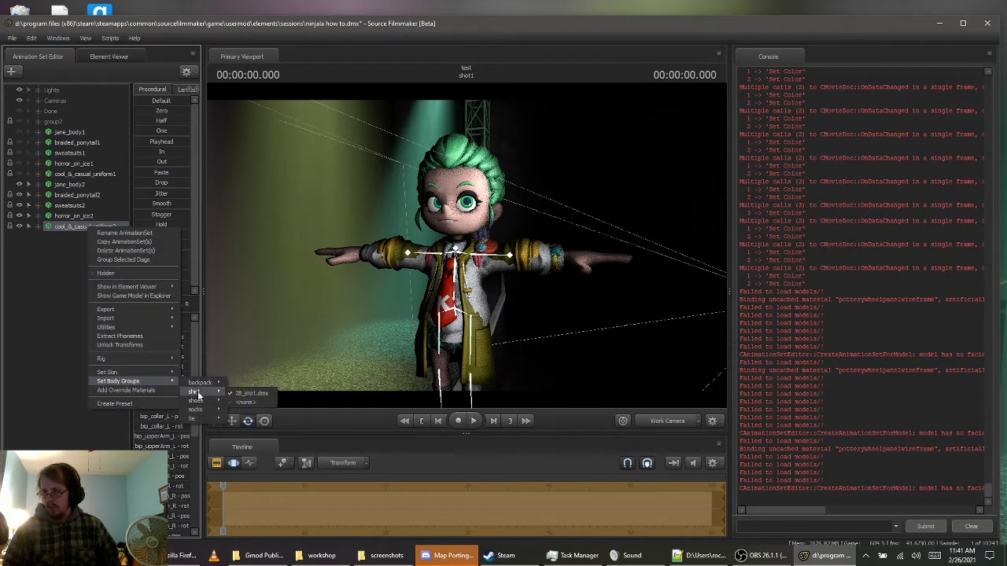
{"action": "left_click", "coordinate": [243, 401]}
{"action": "right_click", "coordinate": [75, 228]}
{"action": "mouse_move", "coordinate": [147, 384]}
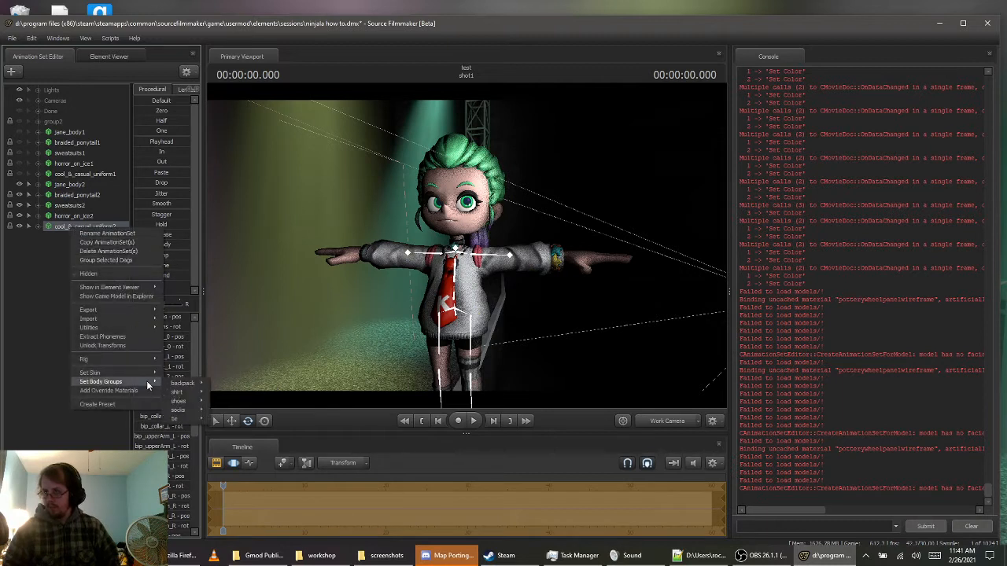
{"action": "mouse_move", "coordinate": [193, 404]}
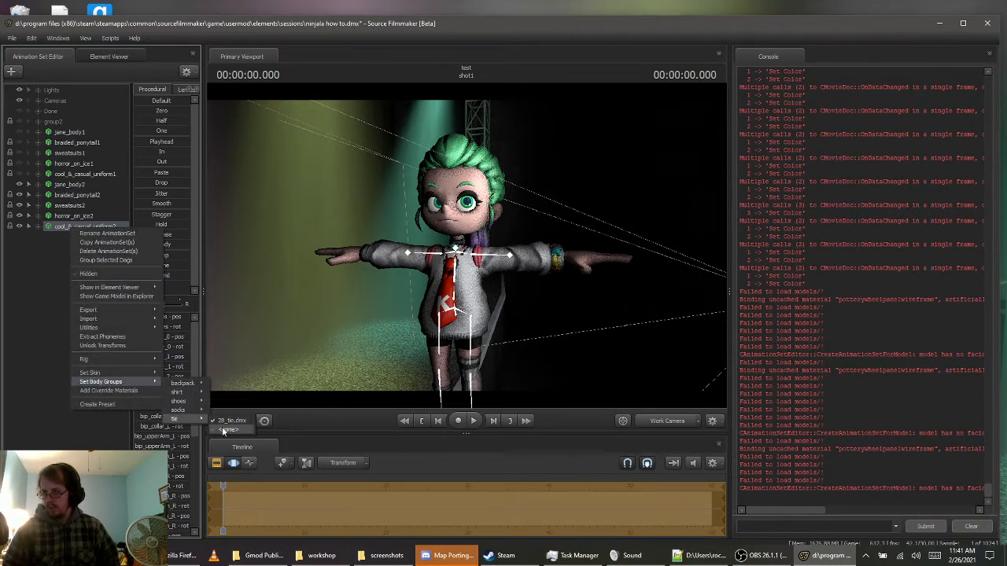
{"action": "left_click", "coordinate": [223, 430]}
{"action": "left_click_drag", "start_coordinate": [331, 338], "coordinate": [307, 394]}
Switch the socks body group of cool_&_casual_uniform2 to 28_socks_mirror.dmx and back to 28_socks.dmx
{"action": "right_click", "coordinate": [111, 227]}
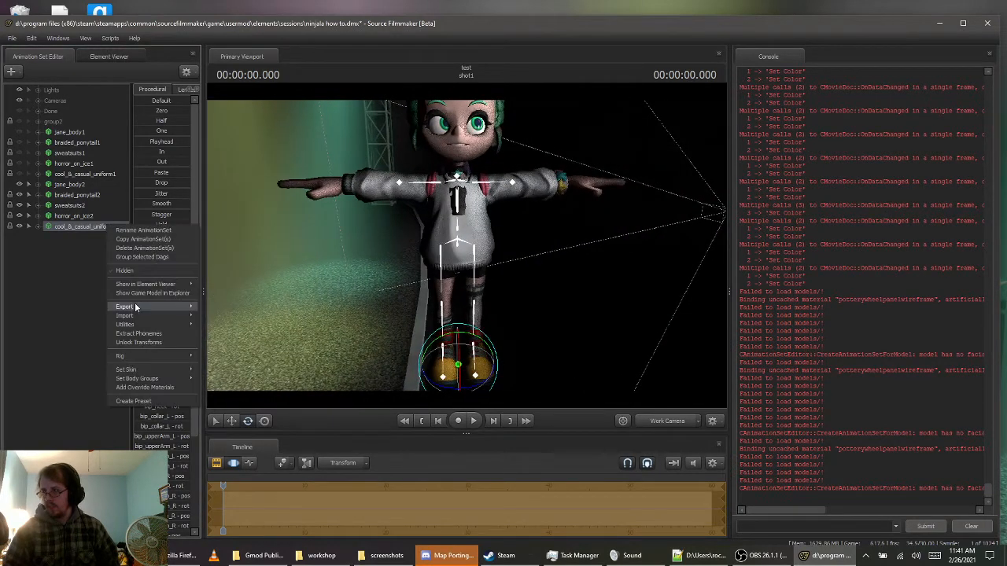
{"action": "mouse_move", "coordinate": [161, 379]}
{"action": "mouse_move", "coordinate": [216, 407]}
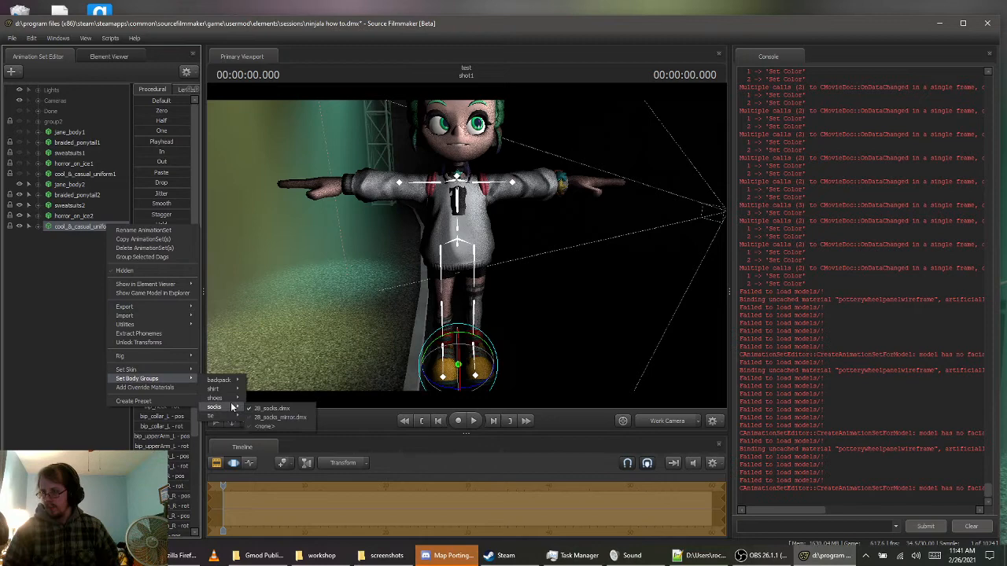
{"action": "left_click", "coordinate": [274, 418]}
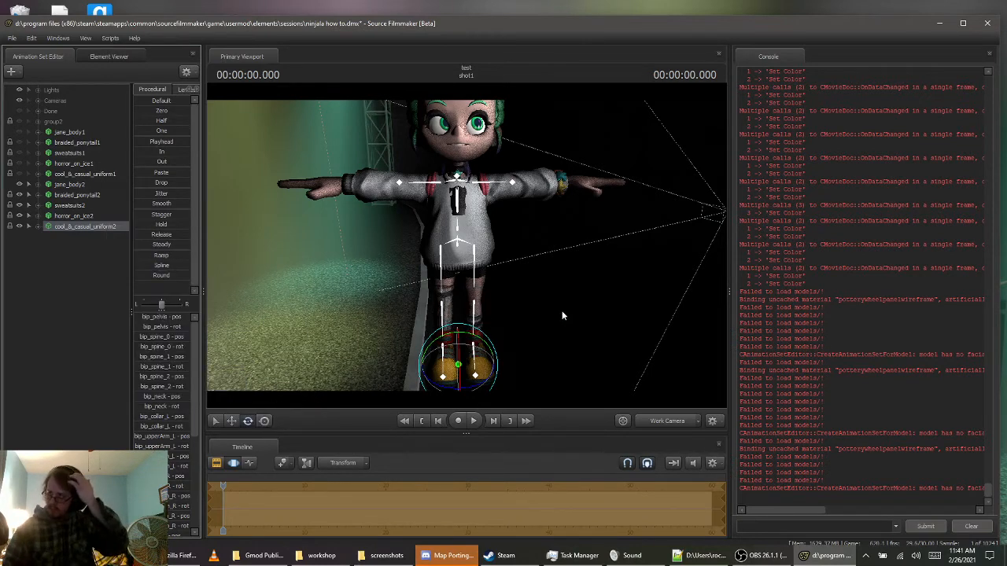
{"action": "right_click", "coordinate": [96, 227]}
{"action": "mouse_move", "coordinate": [159, 379]}
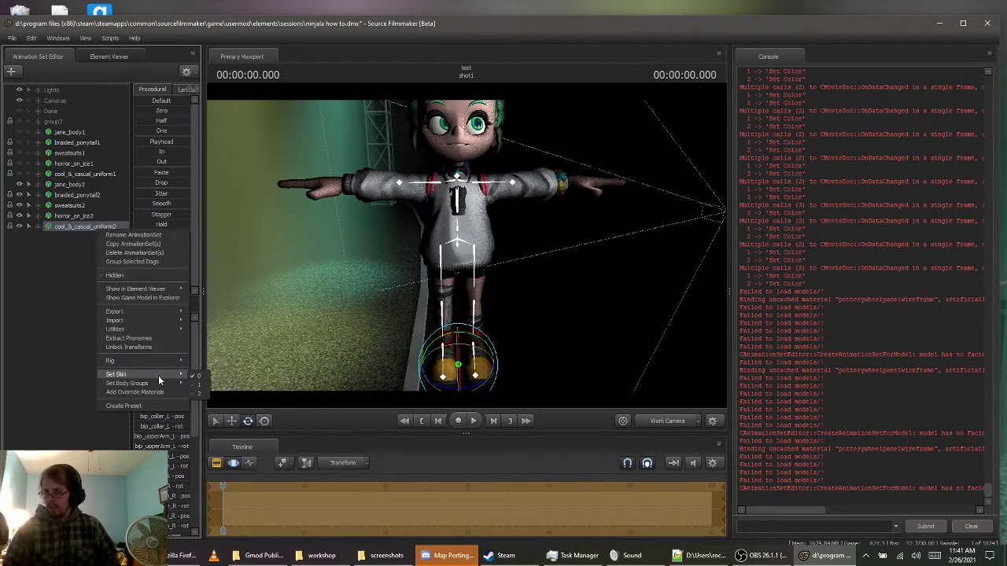
{"action": "mouse_move", "coordinate": [219, 414]}
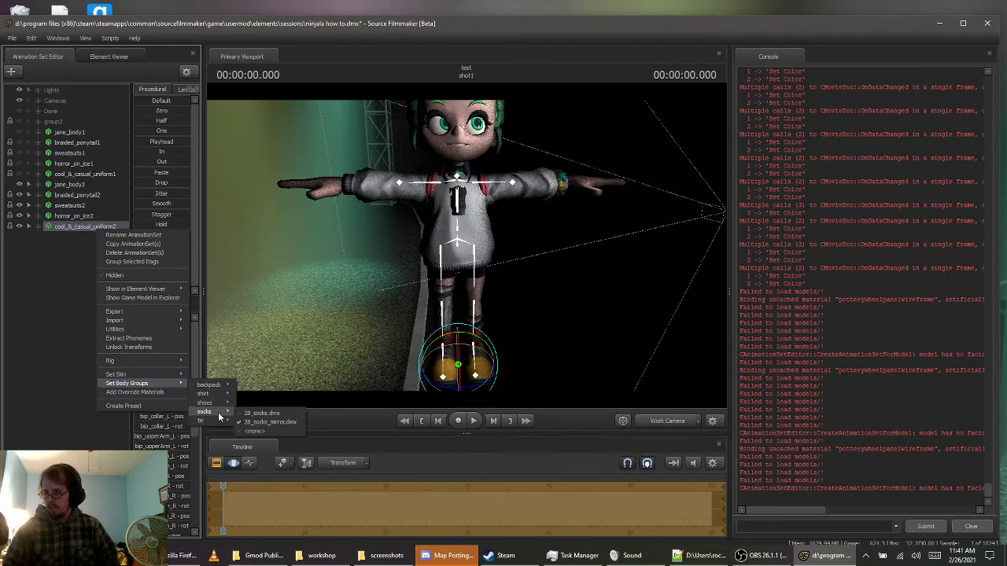
{"action": "left_click", "coordinate": [262, 413]}
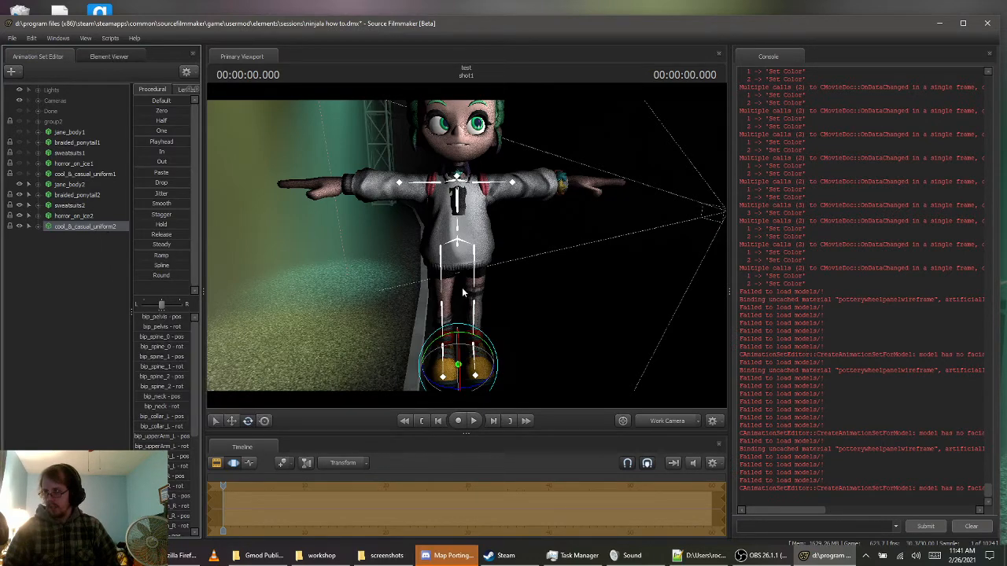
{"action": "right_click", "coordinate": [97, 225]}
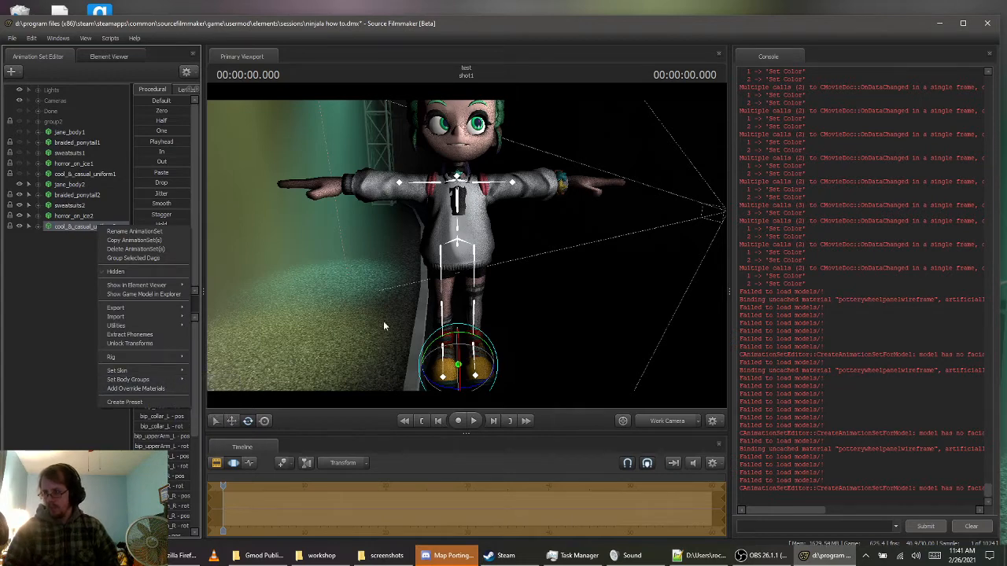
Raise remove-chestbra in jane_body2's Unknown control group so the chest no longer clips through the sweatshirt
{"action": "left_click_drag", "start_coordinate": [593, 298], "coordinate": [466, 224]}
{"action": "key", "text": "w"}
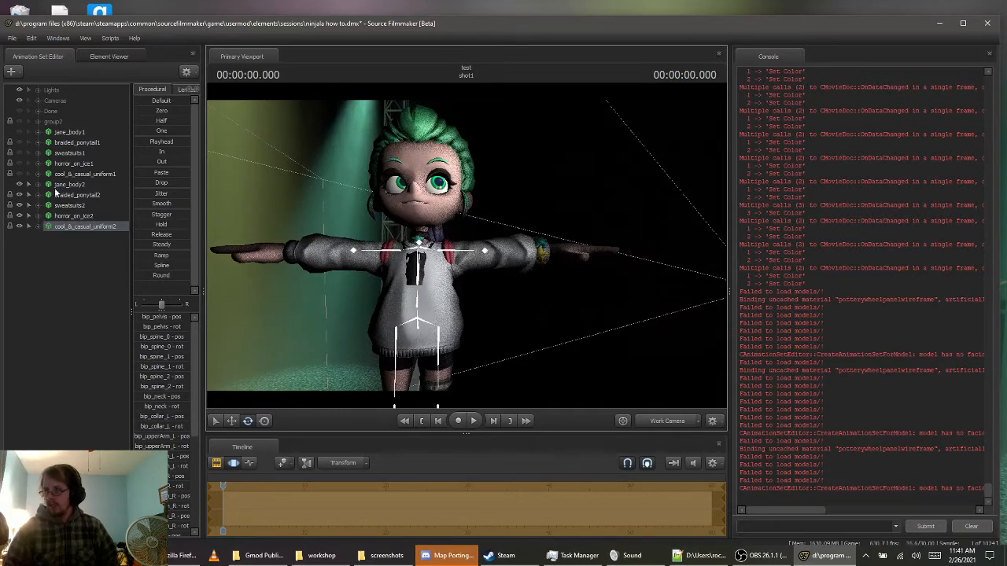
{"action": "left_click", "coordinate": [66, 184]}
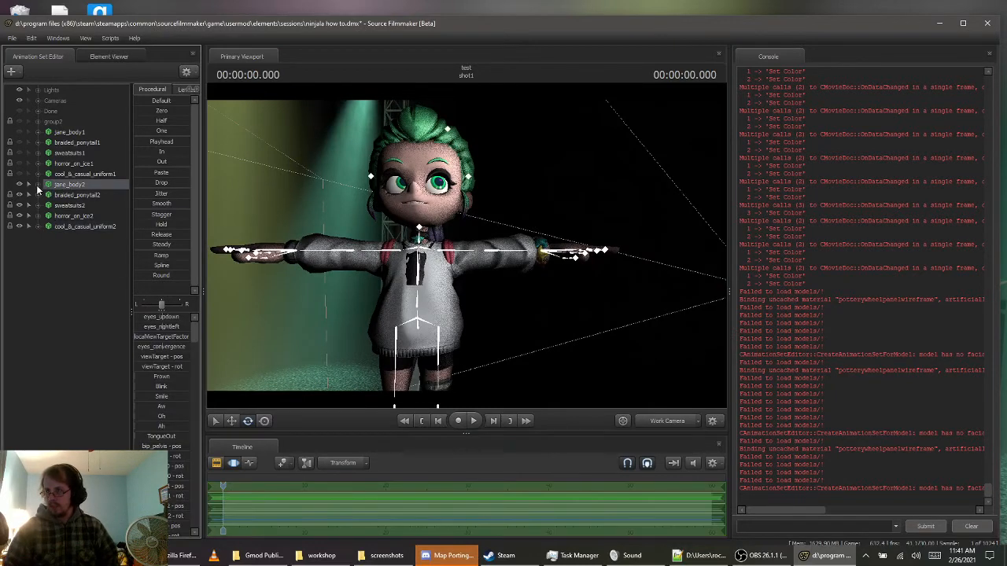
{"action": "left_click", "coordinate": [36, 187]}
{"action": "left_click", "coordinate": [63, 248]}
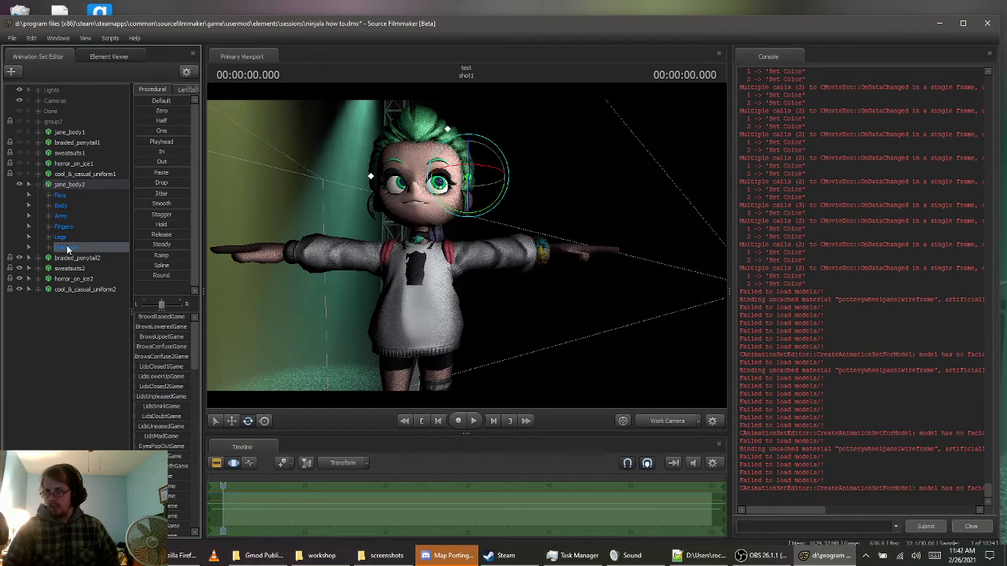
{"action": "key", "text": "w"}
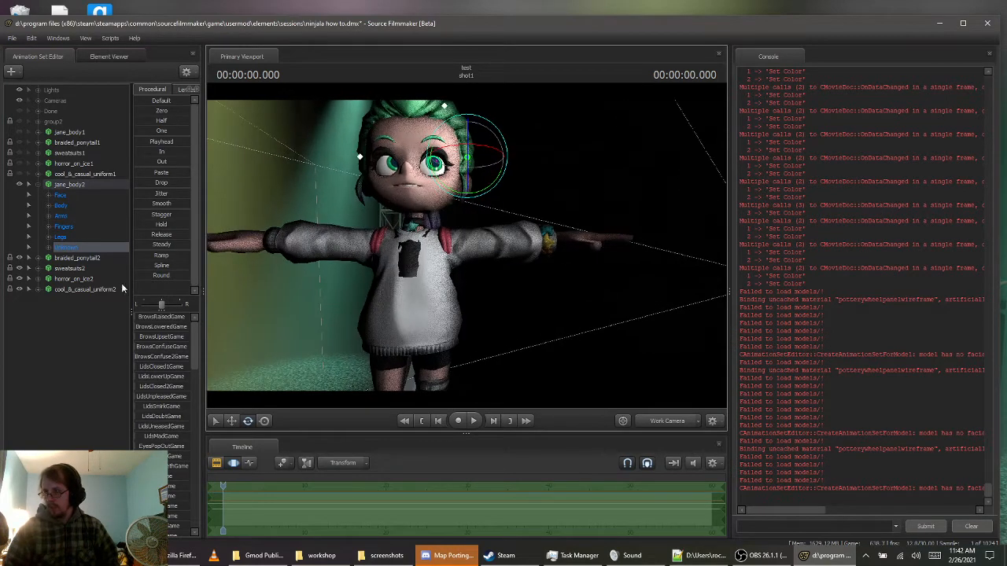
{"action": "left_click_drag", "start_coordinate": [193, 330], "coordinate": [213, 438]}
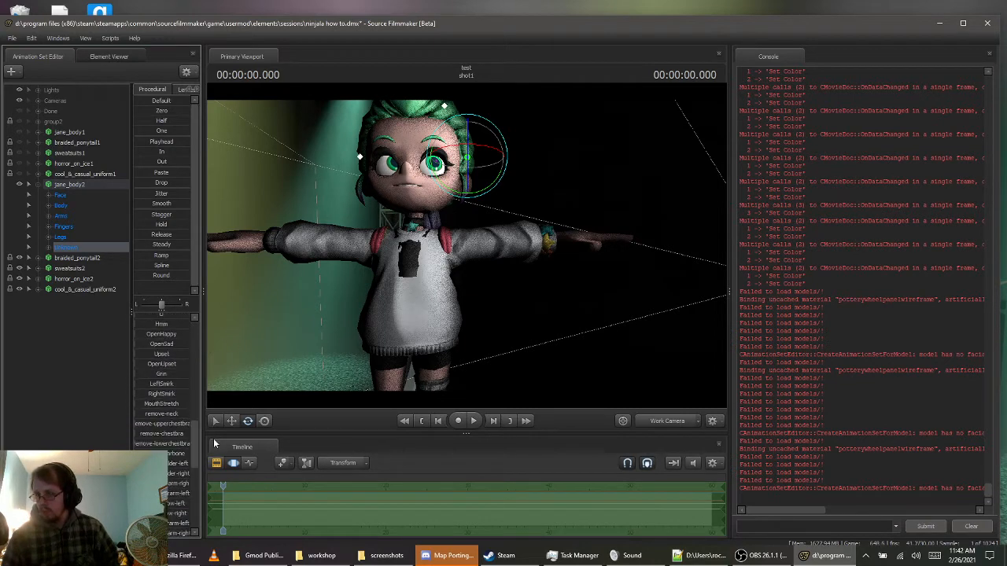
{"action": "left_click", "coordinate": [140, 432]}
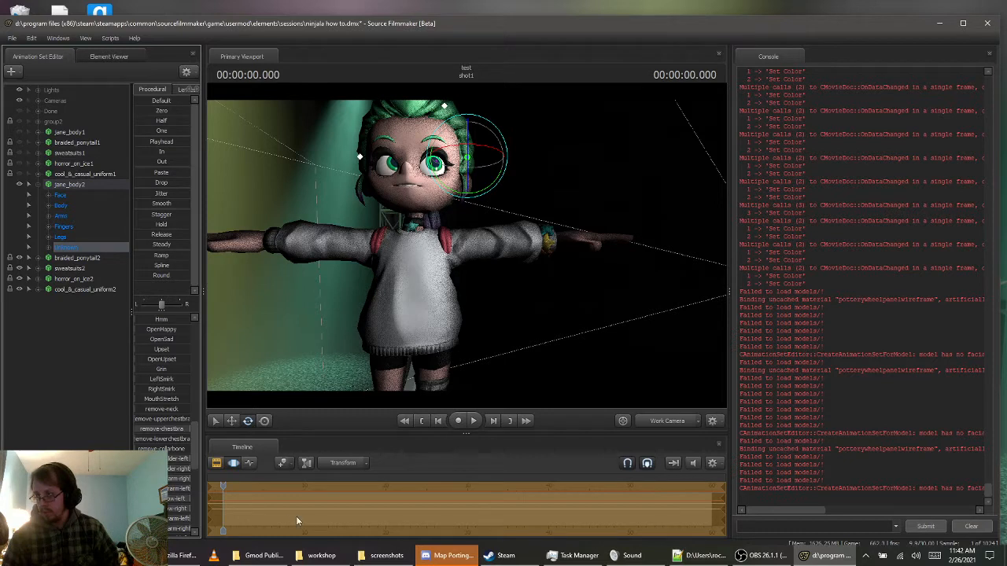
{"action": "scroll", "coordinate": [189, 467], "scroll_direction": "down", "scroll_amount": 3}
{"action": "scroll", "coordinate": [188, 467], "scroll_direction": "down", "scroll_amount": 1}
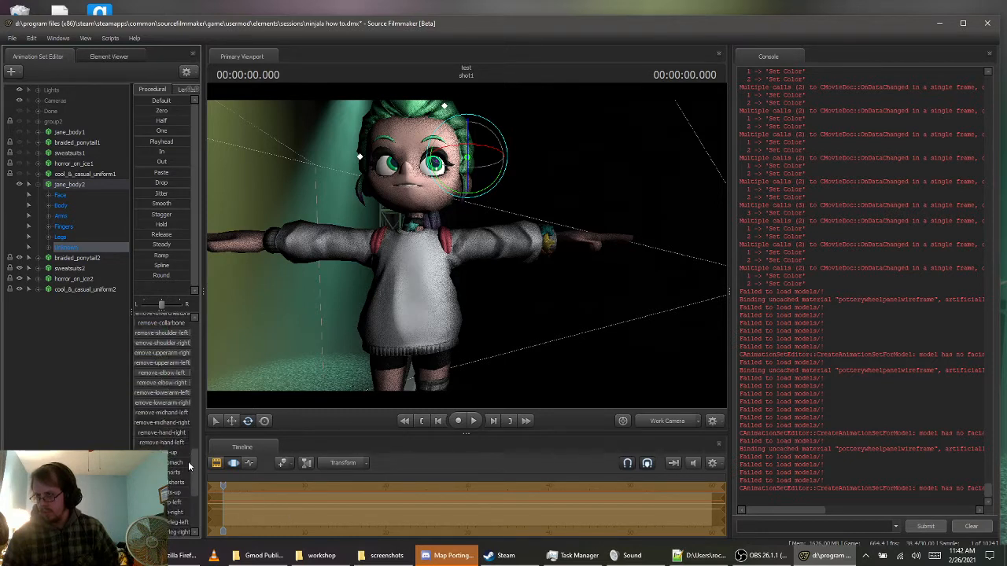
{"action": "left_click", "coordinate": [92, 334]}
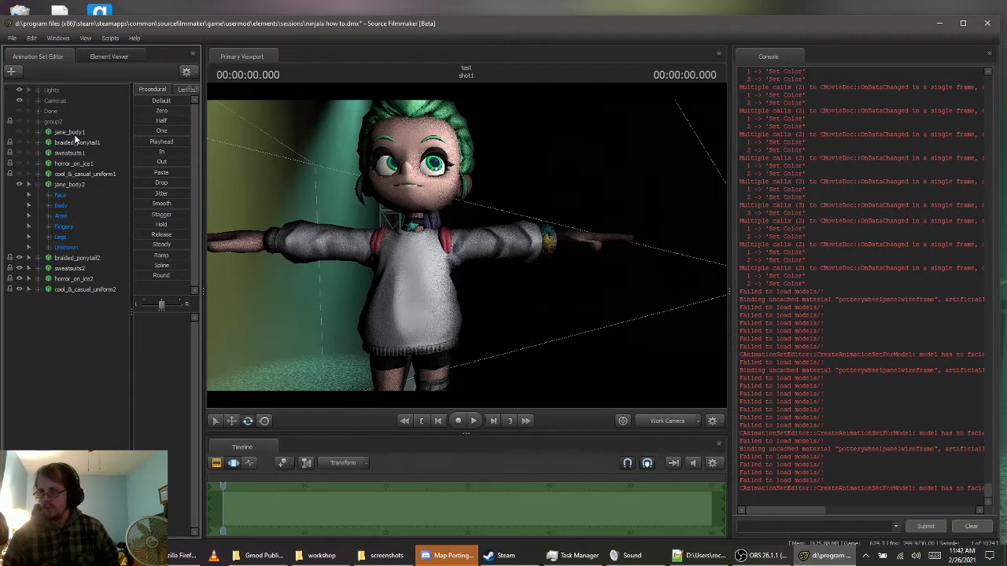
Unhide jane_body1, braided_ponytail1, sweatsuits1, horror_on_ice1 and cool_&_casual_uniform1, and hide jane_body2
{"action": "left_click_drag", "start_coordinate": [315, 224], "coordinate": [260, 259]}
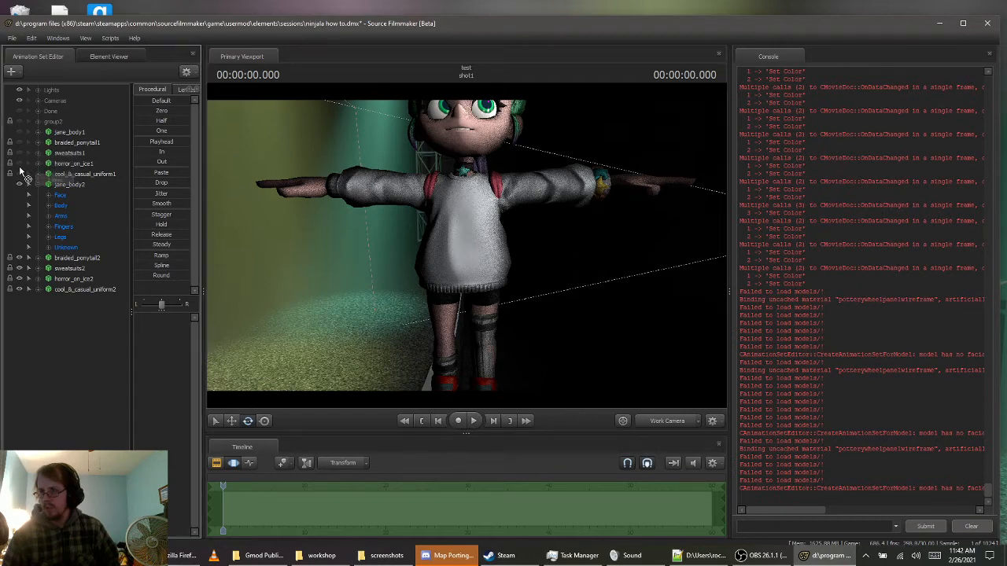
{"action": "left_click", "coordinate": [18, 132]}
{"action": "left_click", "coordinate": [18, 143]}
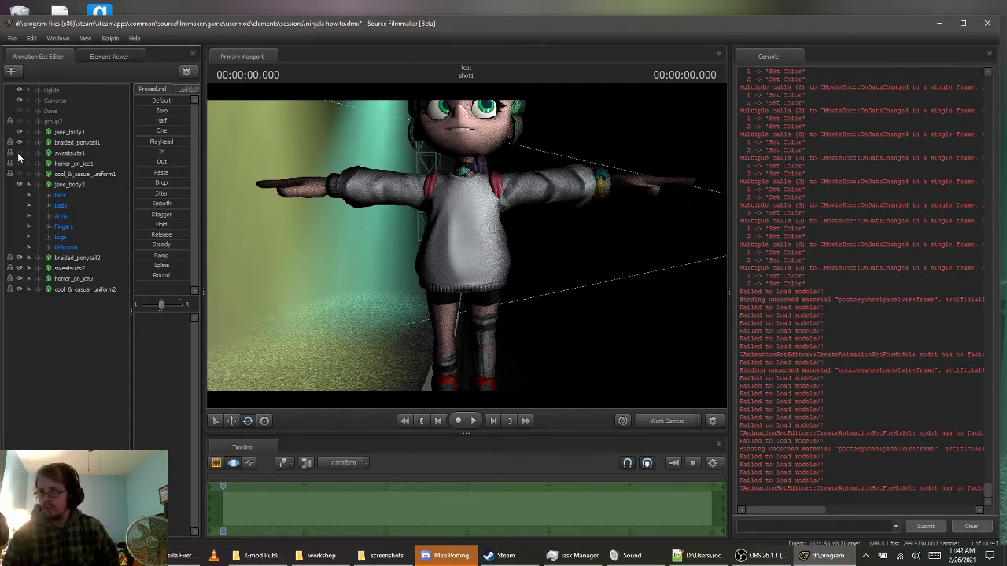
{"action": "left_click", "coordinate": [18, 153]}
{"action": "left_click", "coordinate": [21, 166]}
{"action": "left_click", "coordinate": [19, 174]}
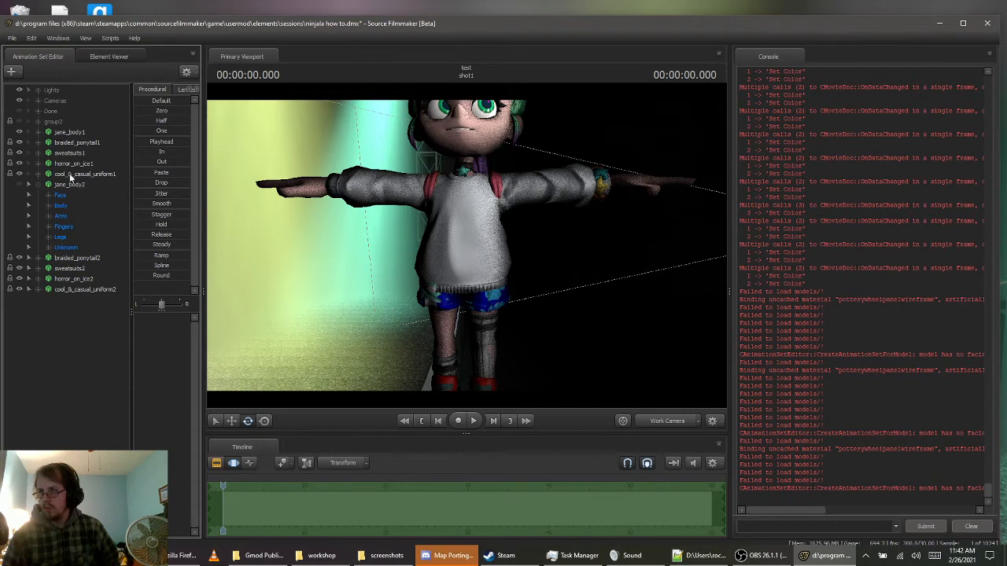
Toggle the visibility of horror_on_ice1 and check which pants body group it uses
{"action": "left_click", "coordinate": [20, 164]}
{"action": "left_click", "coordinate": [20, 163]}
{"action": "left_click", "coordinate": [38, 183]}
{"action": "right_click", "coordinate": [75, 165]}
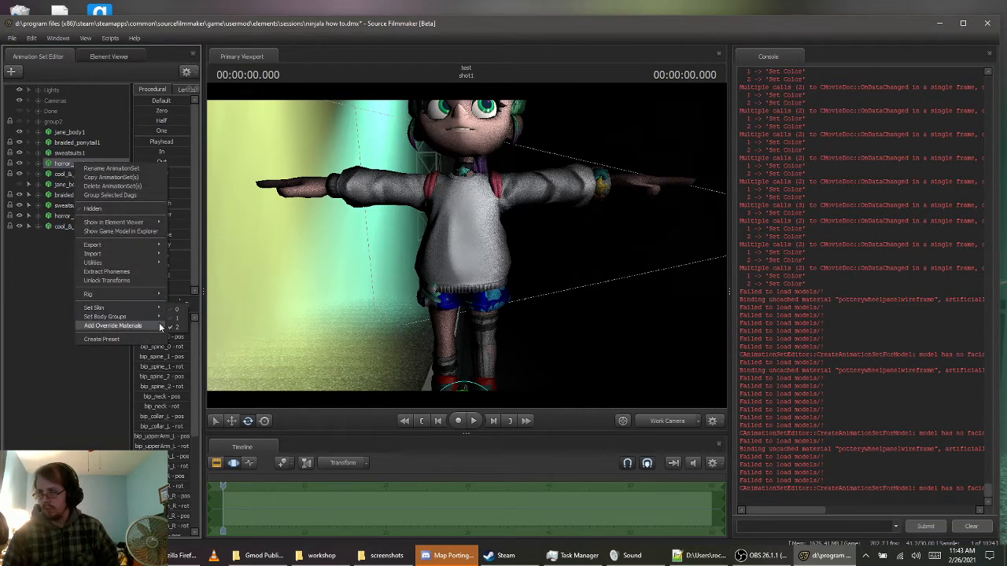
{"action": "mouse_move", "coordinate": [142, 317]}
{"action": "mouse_move", "coordinate": [203, 356]}
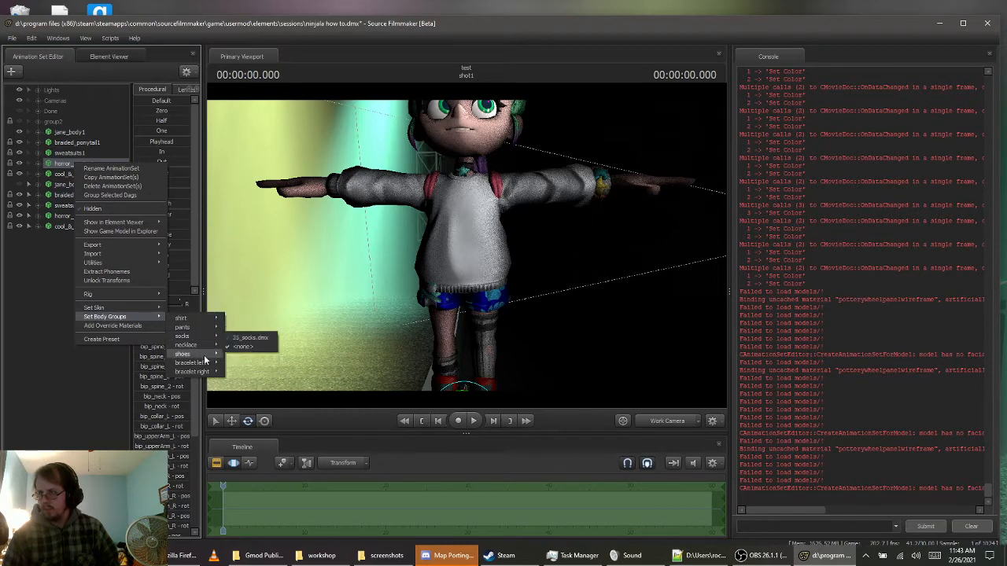
{"action": "mouse_move", "coordinate": [198, 327]}
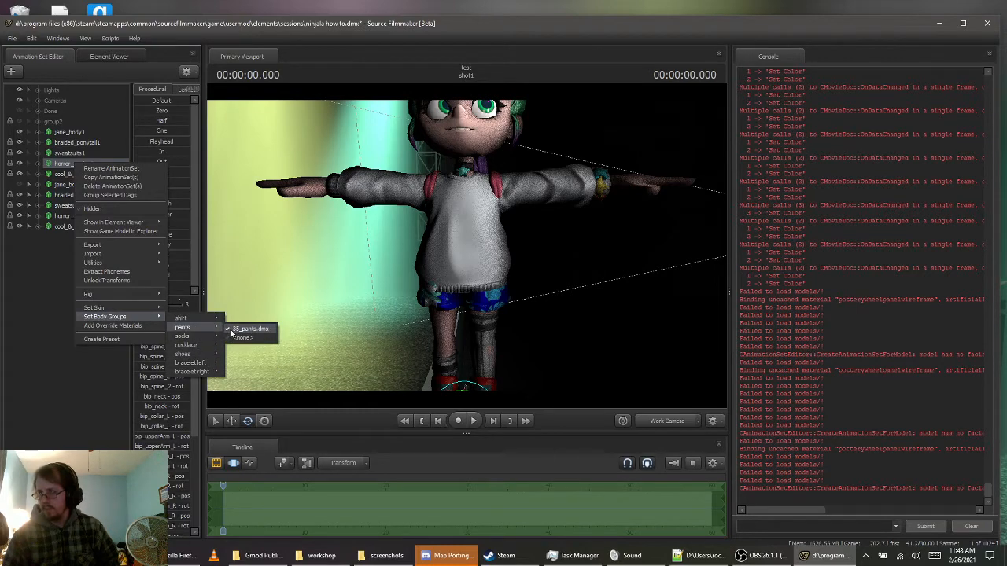
{"action": "left_click", "coordinate": [39, 310]}
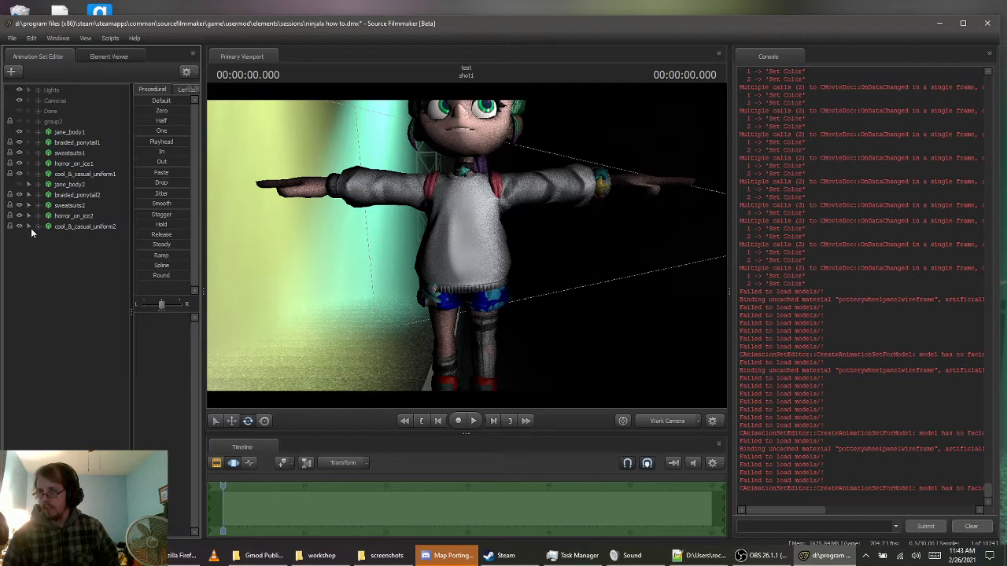
Hide jane_body1 with its ponytail and clothing sets, and make jane_body2 visible again
{"action": "left_click", "coordinate": [20, 134]}
{"action": "left_click", "coordinate": [22, 153]}
{"action": "left_click", "coordinate": [20, 166]}
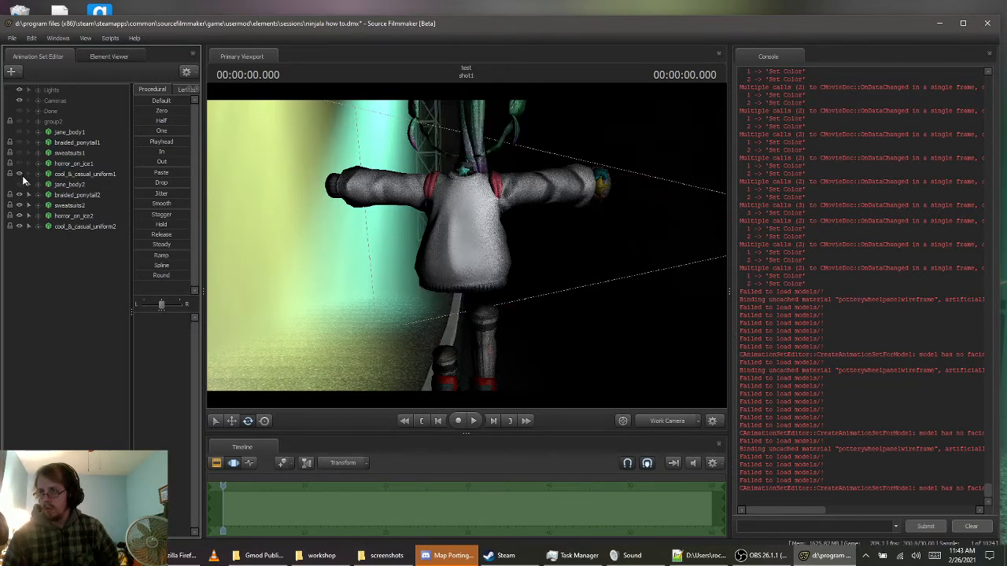
{"action": "left_click", "coordinate": [22, 176]}
{"action": "left_click", "coordinate": [21, 184]}
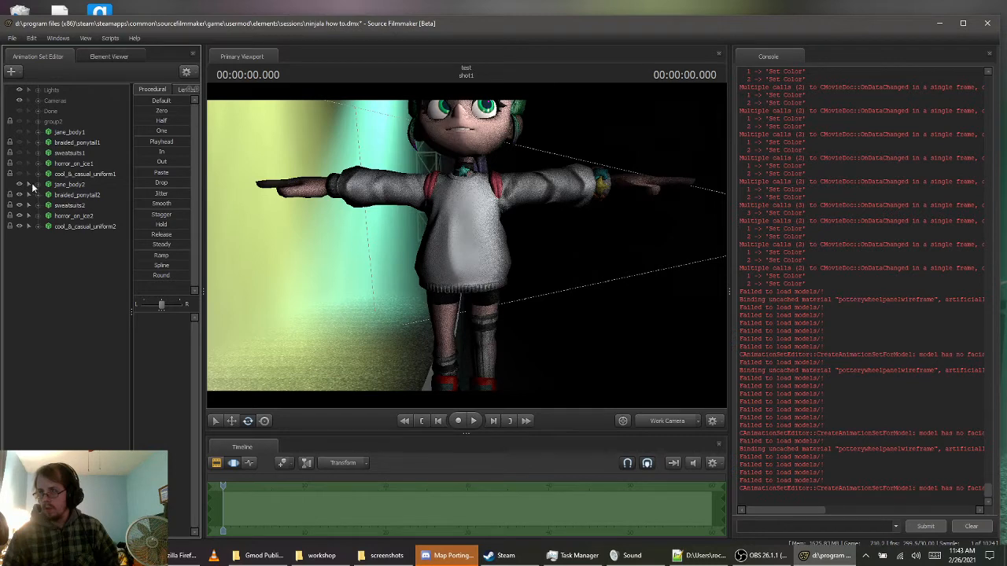
Set the pants body group of horror_on_ice2 to 35_pants.dmx
{"action": "left_click", "coordinate": [73, 215]}
{"action": "right_click", "coordinate": [74, 215]}
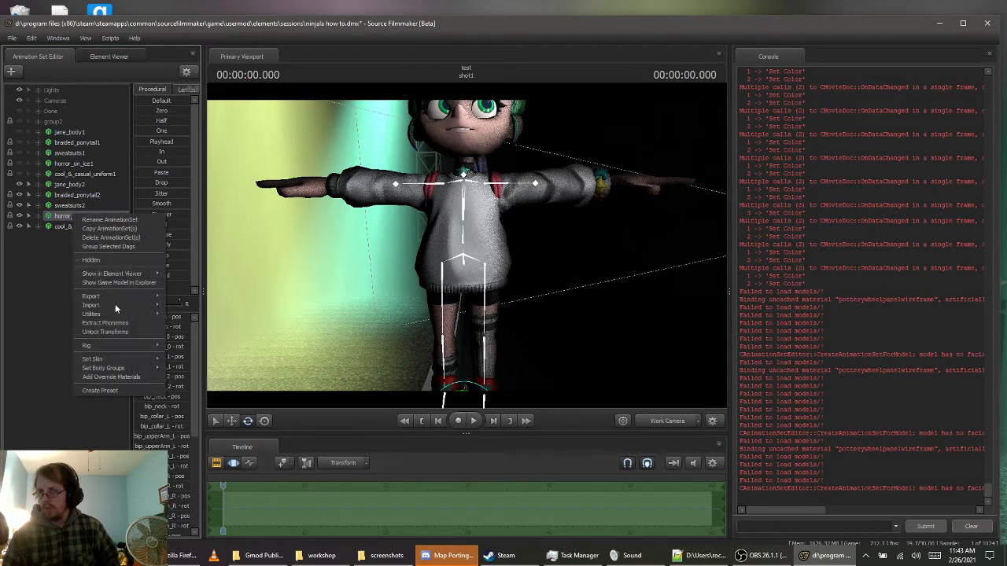
{"action": "mouse_move", "coordinate": [135, 368]}
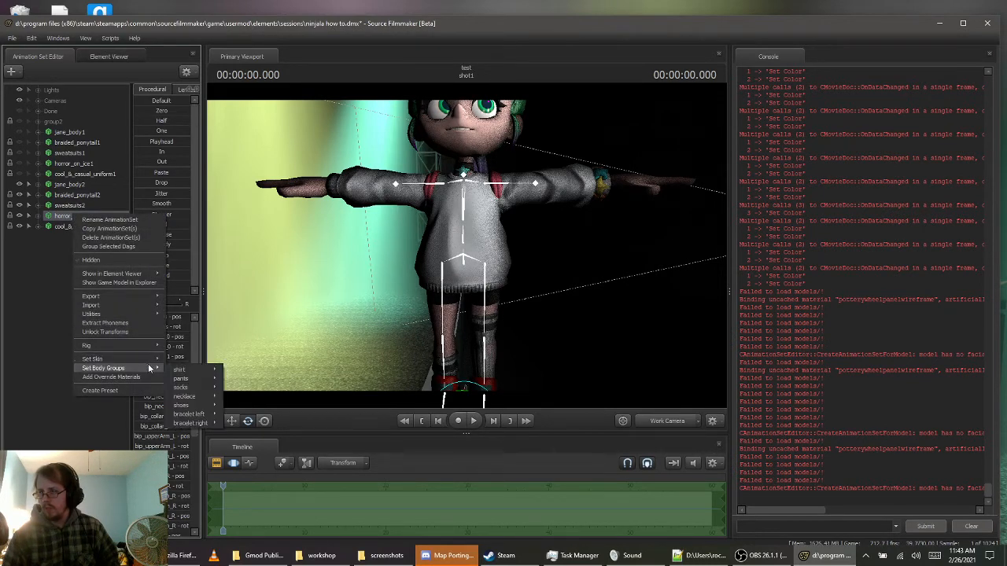
{"action": "mouse_move", "coordinate": [186, 379]}
{"action": "left_click", "coordinate": [240, 380]}
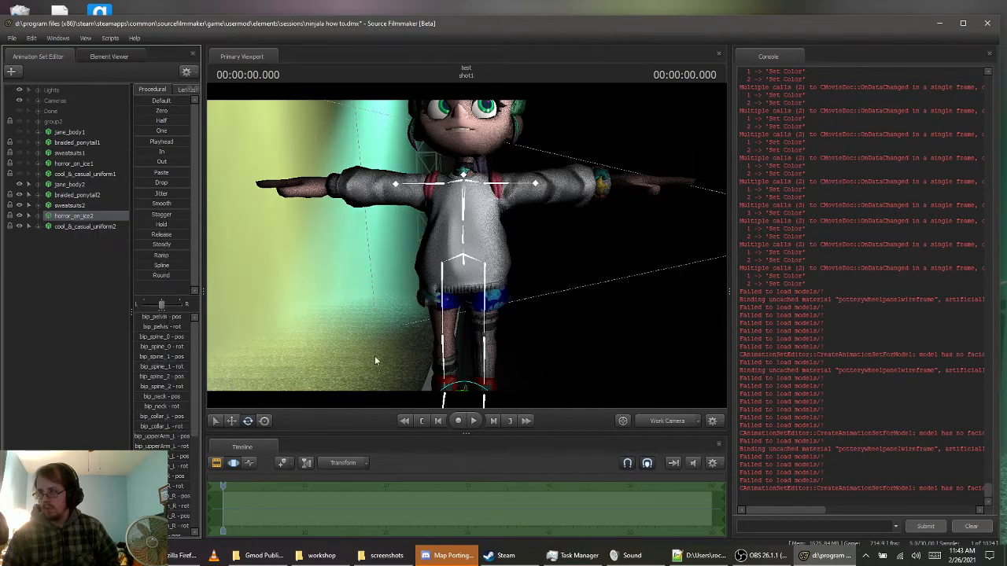
{"action": "key", "text": "s"}
{"action": "left_click_drag", "start_coordinate": [574, 288], "coordinate": [448, 247]}
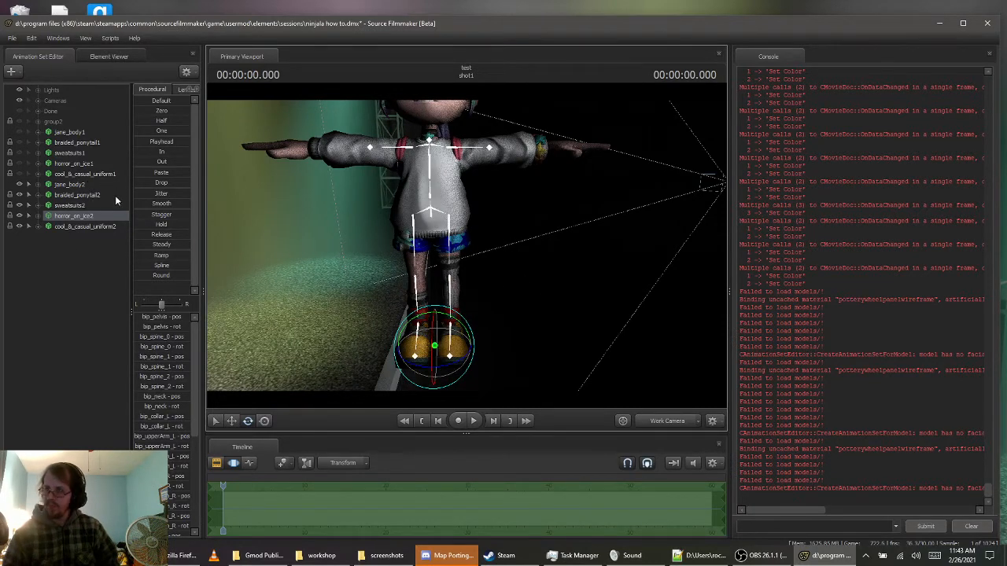
{"action": "left_click_drag", "start_coordinate": [441, 260], "coordinate": [298, 268]}
{"action": "key", "text": "w"}
{"action": "key", "text": "s"}
{"action": "key", "text": "w"}
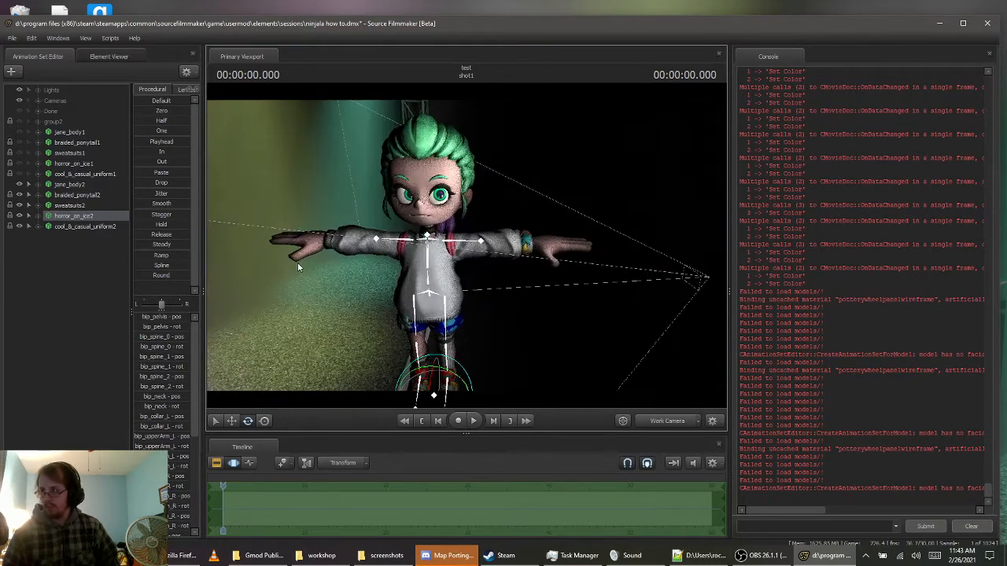
Expand jane_body2 and open its Unknown control group to reach the body-removal controls
{"action": "left_click", "coordinate": [69, 184]}
{"action": "scroll", "coordinate": [165, 362], "scroll_direction": "down", "scroll_amount": 4}
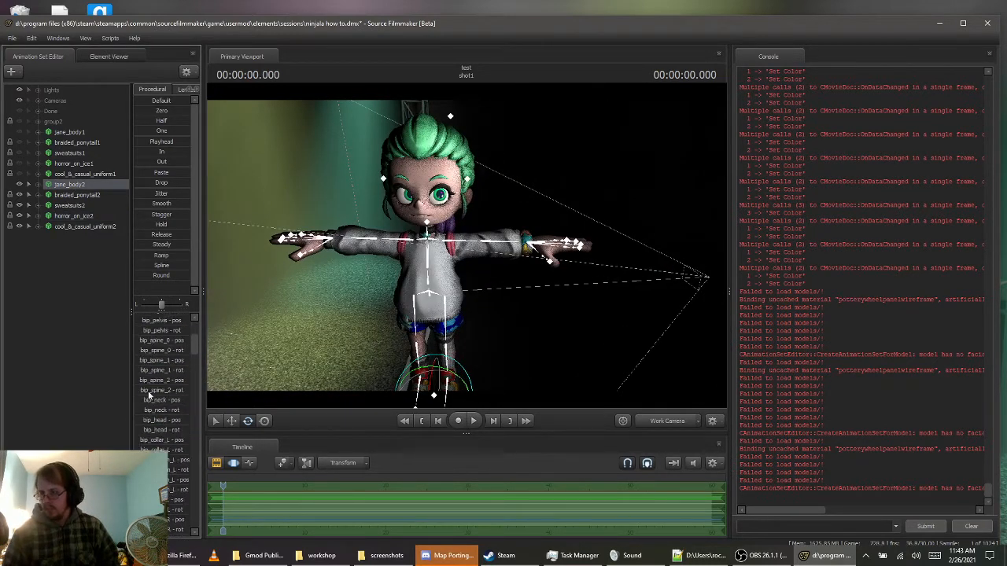
{"action": "left_click", "coordinate": [32, 184]}
{"action": "left_click", "coordinate": [60, 248]}
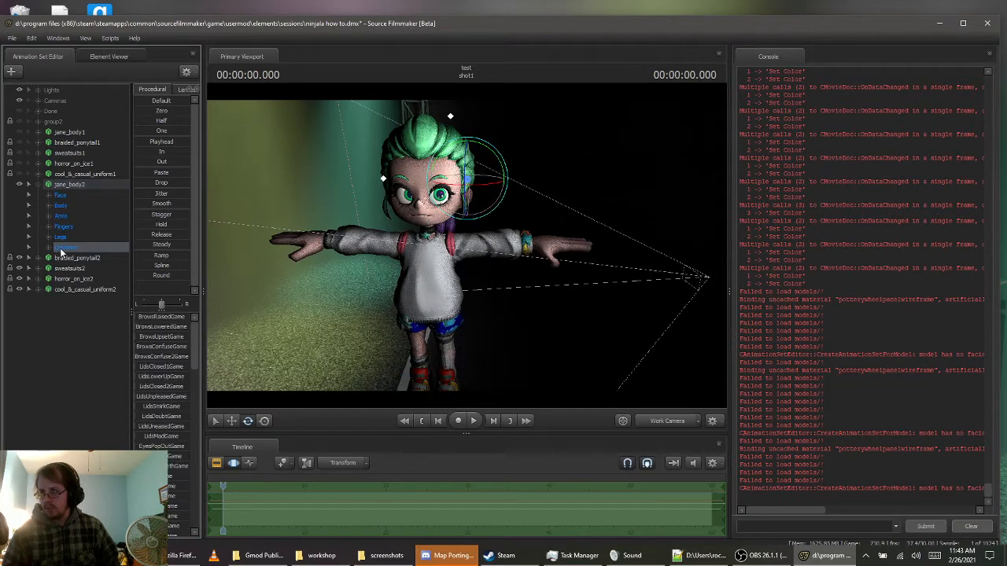
{"action": "scroll", "coordinate": [149, 393], "scroll_direction": "down", "scroll_amount": 10}
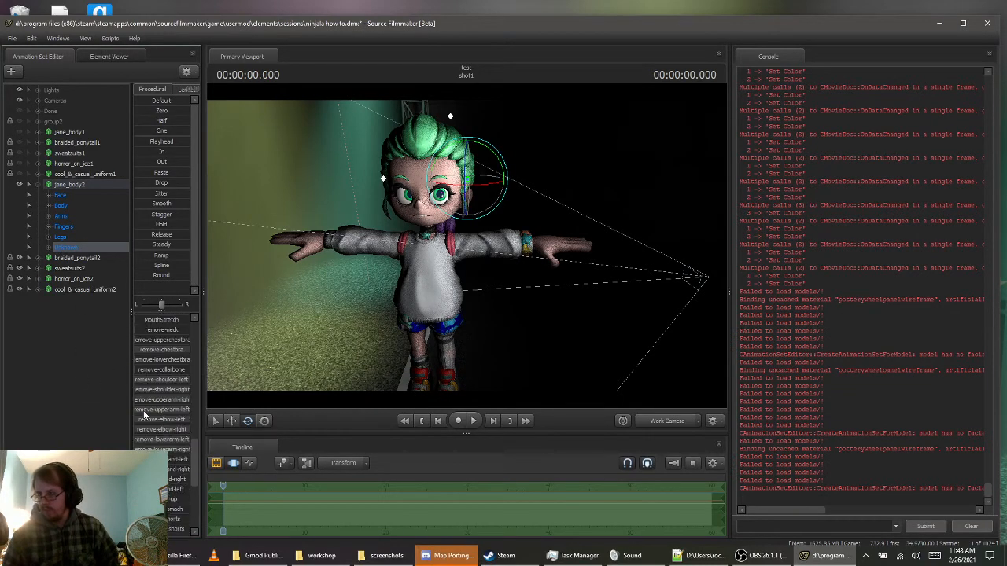
Adjust jane_body2's remove-stomach, remove-shorts, remove-midshorts and raise-shorts-up controls to fit the body under the patterned pants
{"action": "left_click_drag", "start_coordinate": [572, 330], "coordinate": [539, 338]}
{"action": "key", "text": "w"}
{"action": "key", "text": "s"}
{"action": "key", "text": "w"}
{"action": "key", "text": "s"}
{"action": "left_click_drag", "start_coordinate": [466, 251], "coordinate": [466, 245]}
{"action": "key", "text": "s"}
{"action": "key", "text": "a"}
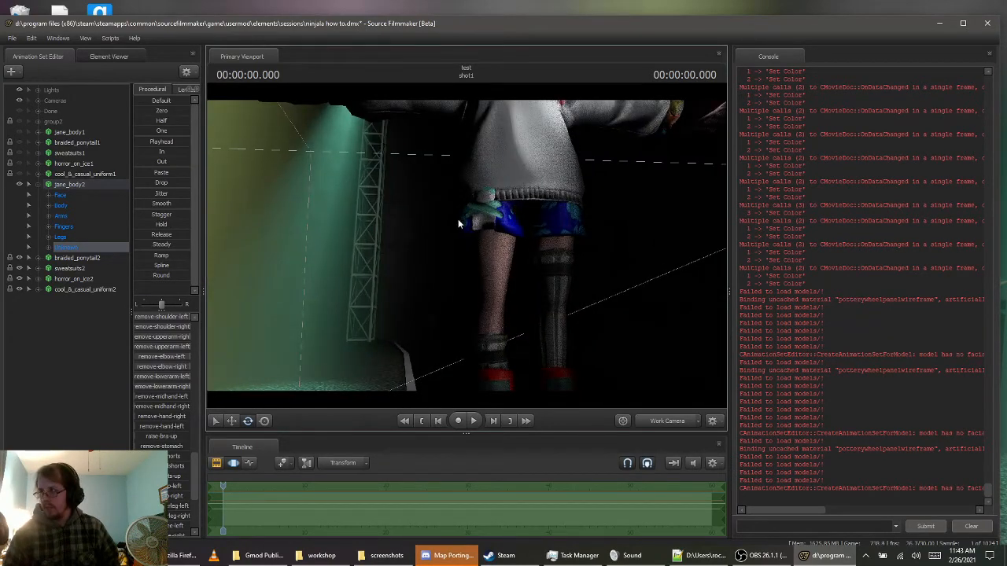
{"action": "scroll", "coordinate": [146, 413], "scroll_direction": "down", "scroll_amount": 3}
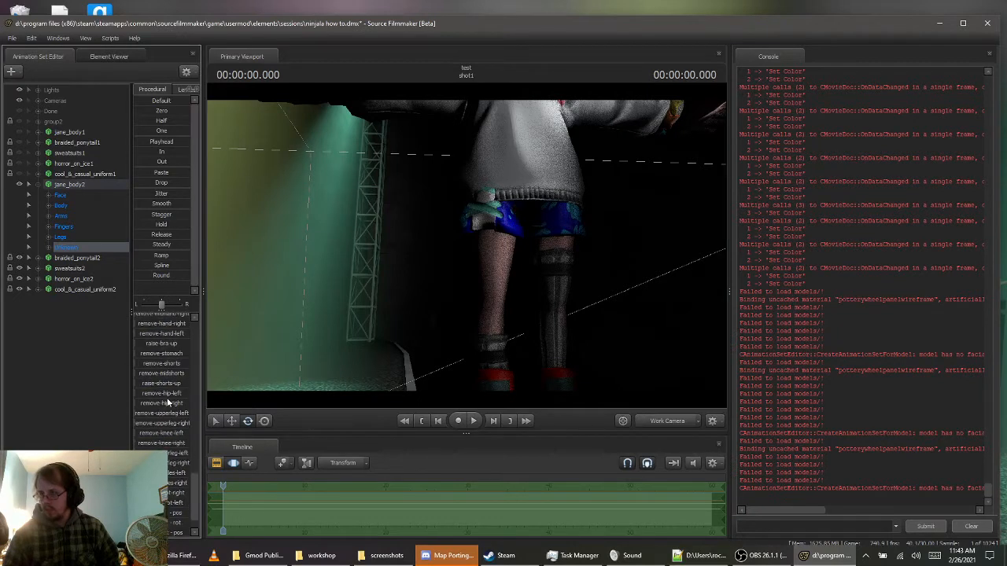
{"action": "scroll", "coordinate": [168, 402], "scroll_direction": "up", "scroll_amount": 2}
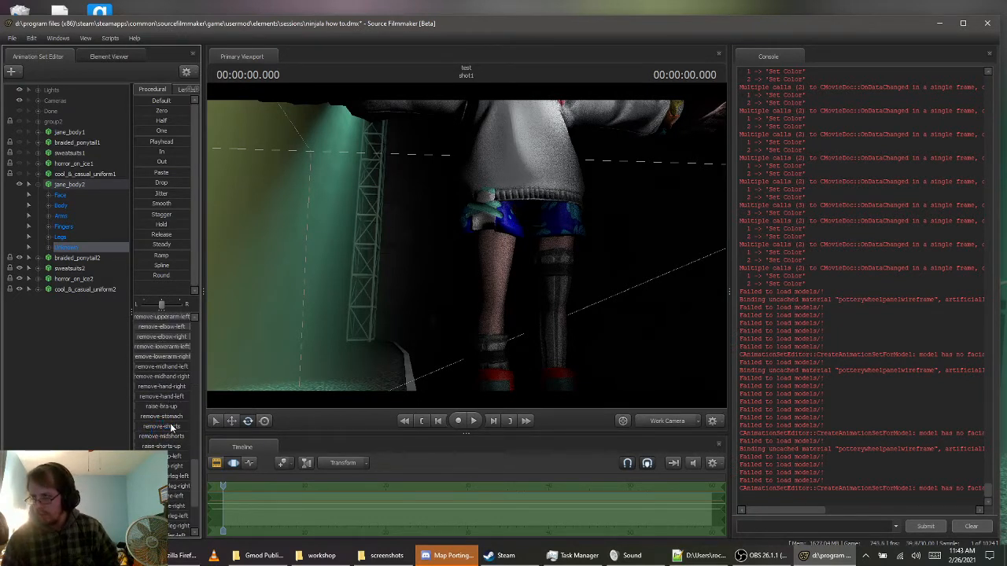
{"action": "left_click", "coordinate": [154, 419]}
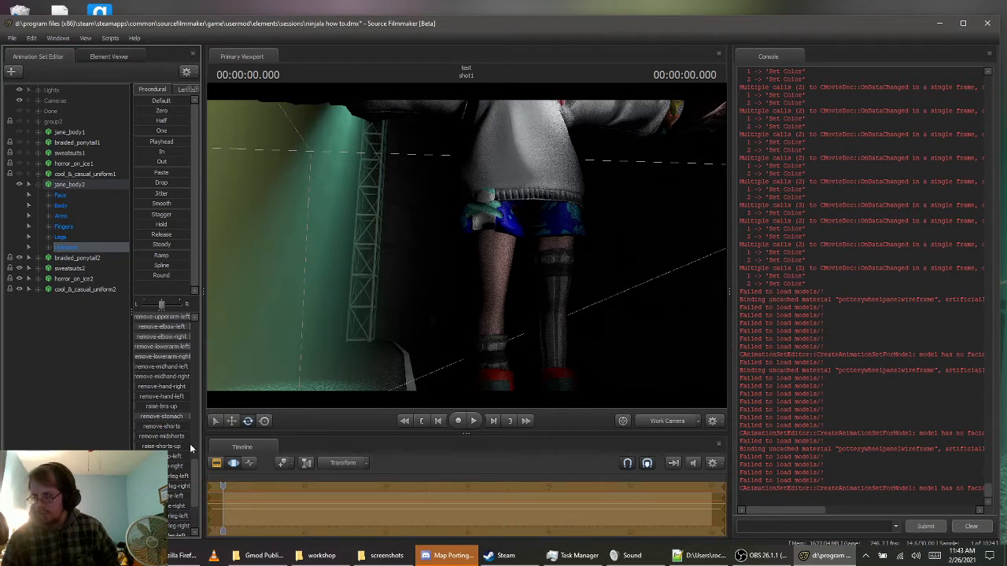
{"action": "left_click", "coordinate": [152, 427]}
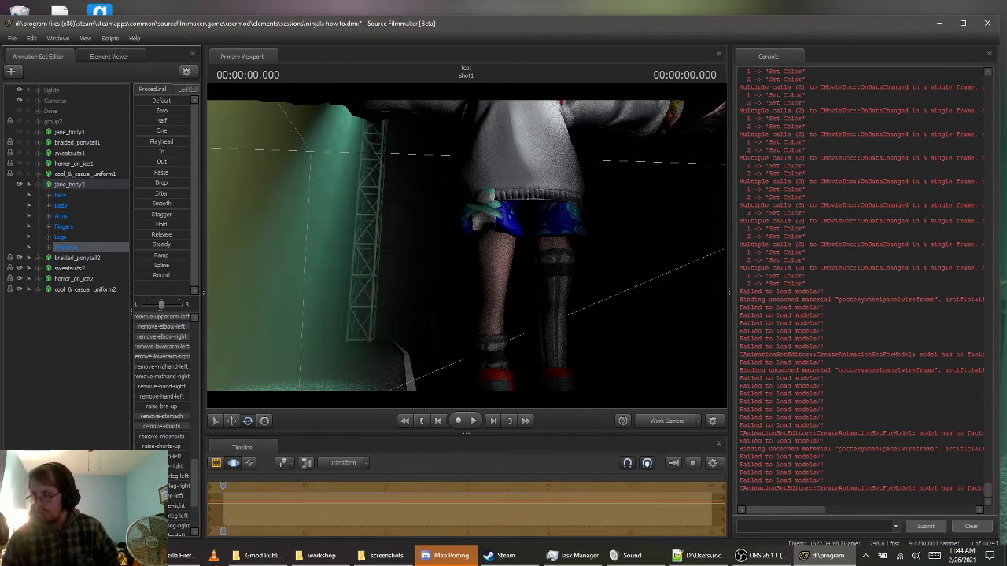
{"action": "left_click", "coordinate": [155, 437]}
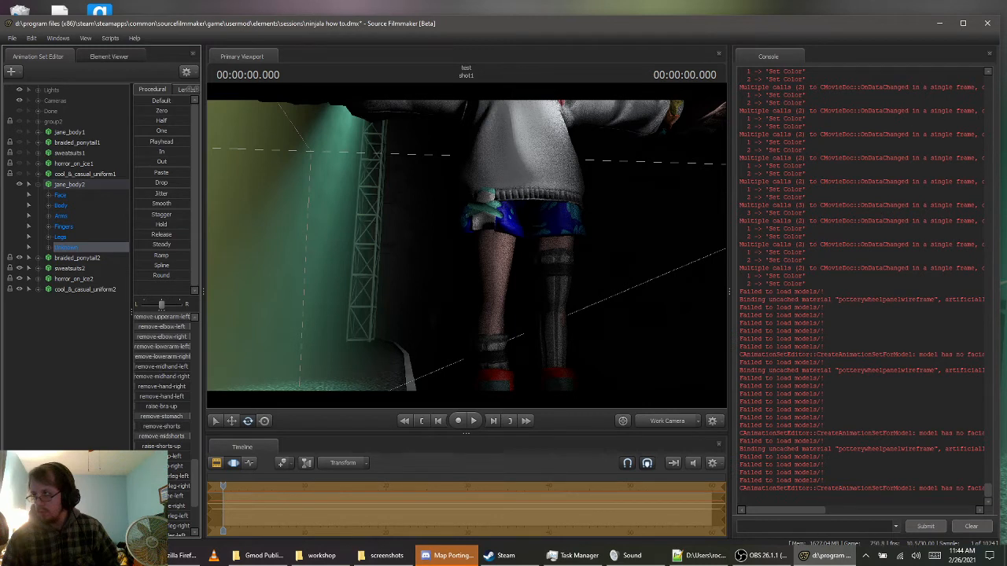
{"action": "left_click", "coordinate": [158, 446]}
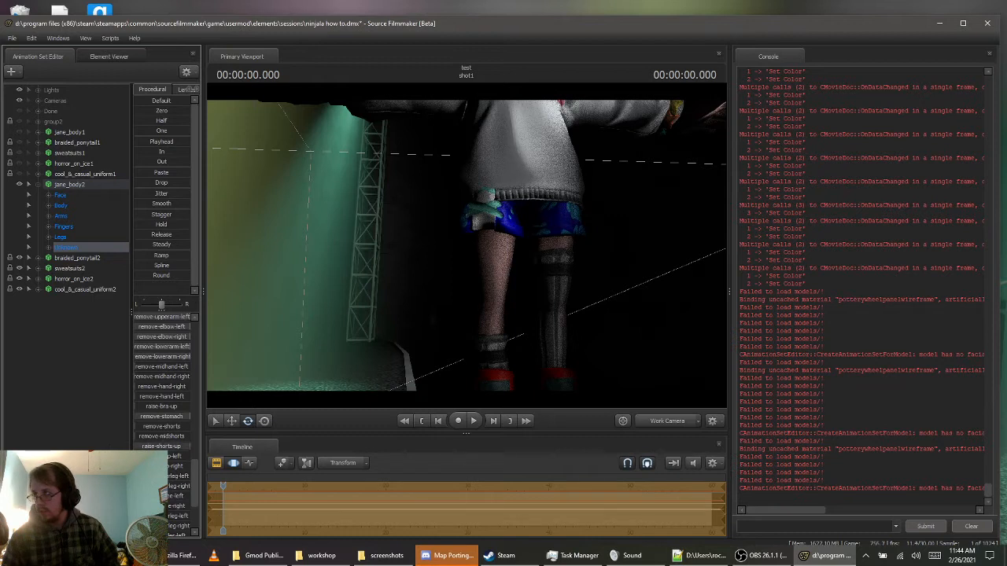
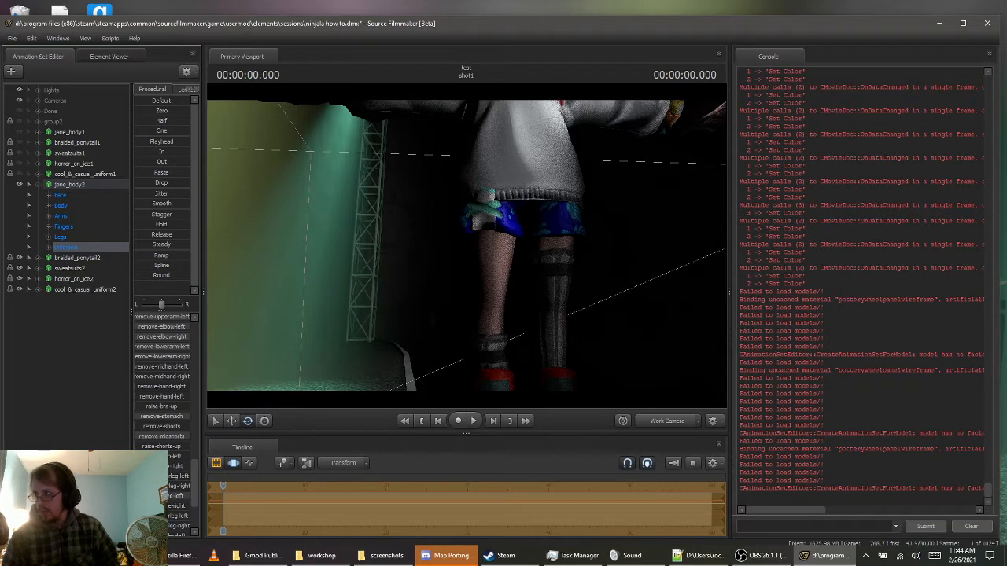
Check the remaining leg-removal controls, collapse jane_body2's control groups and select the whole model
{"action": "scroll", "coordinate": [171, 506], "scroll_direction": "down", "scroll_amount": 1}
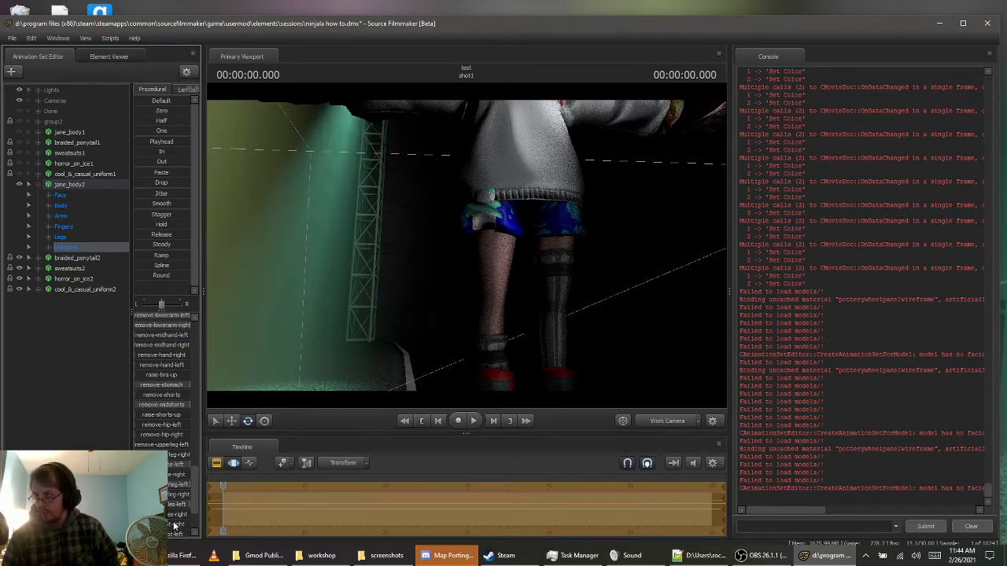
{"action": "scroll", "coordinate": [162, 370], "scroll_direction": "down", "scroll_amount": 3}
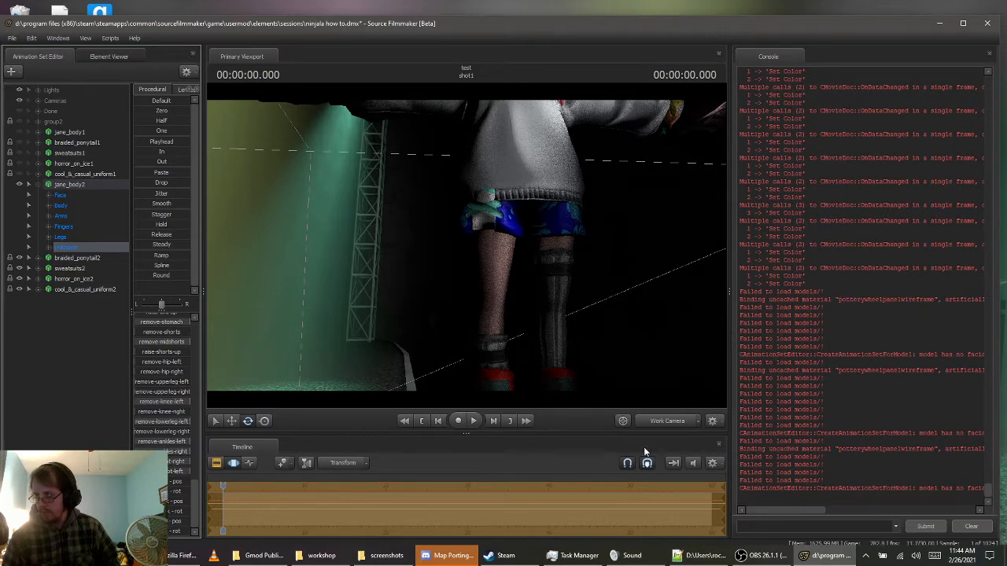
{"action": "left_click_drag", "start_coordinate": [688, 392], "coordinate": [683, 362]}
{"action": "key", "text": "s"}
{"action": "key", "text": "w"}
{"action": "key", "text": "s"}
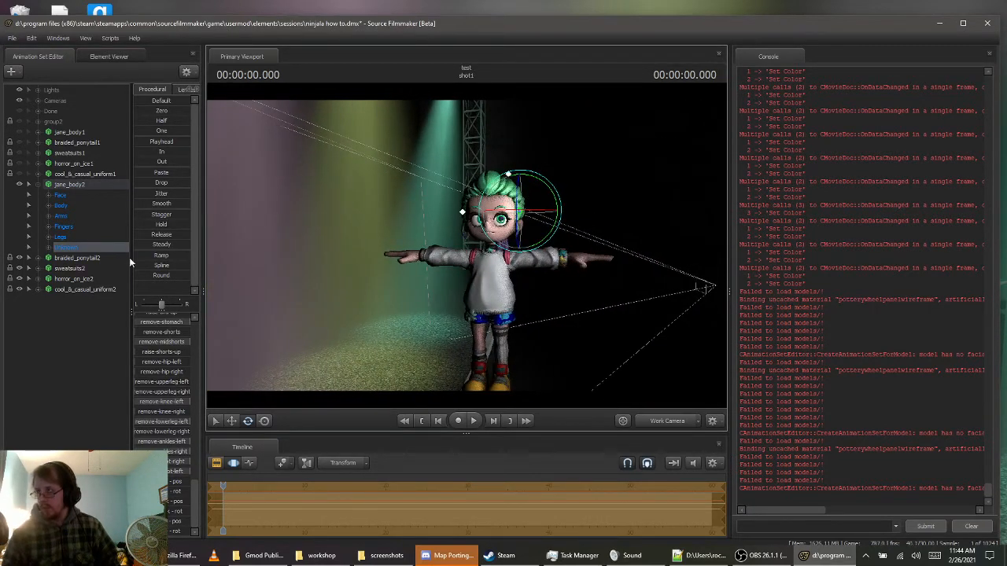
{"action": "left_click", "coordinate": [30, 184]}
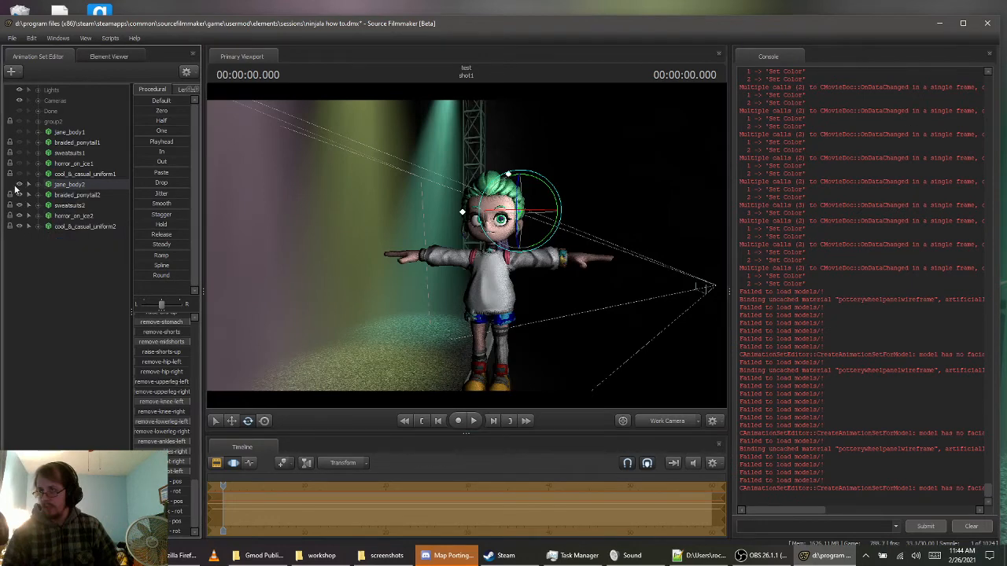
{"action": "left_click", "coordinate": [62, 186]}
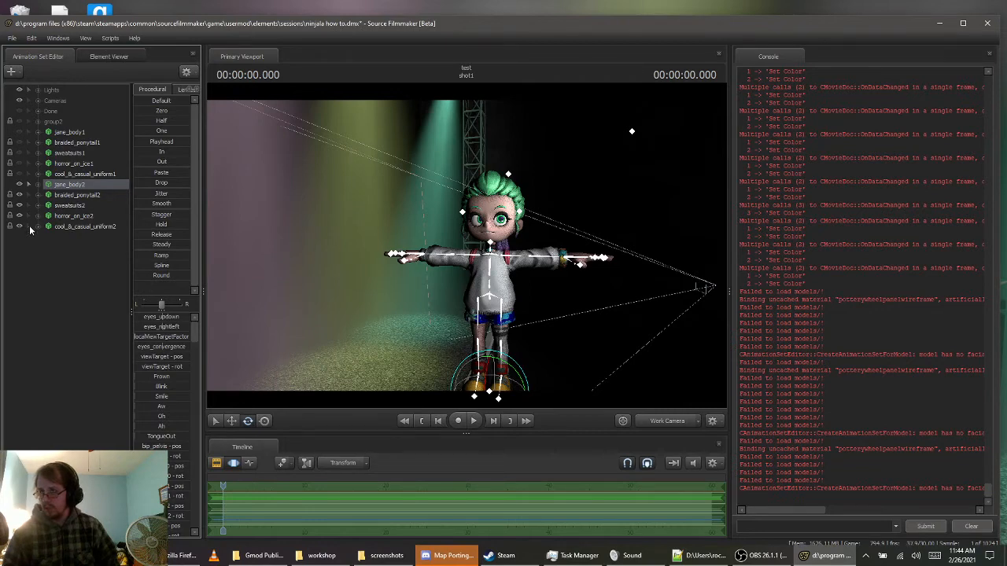
Through camera1, slide jane_body2 slightly toward the purple-lit side of the stage and turn the body to a three-quarter angle
{"action": "left_click_drag", "start_coordinate": [549, 279], "coordinate": [463, 244]}
{"action": "key", "text": "d"}
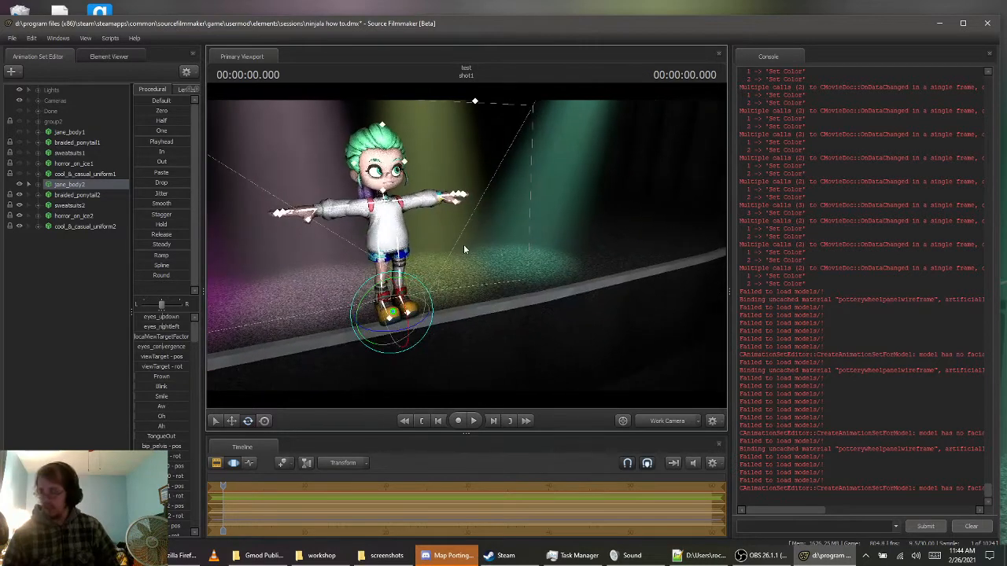
{"action": "key", "text": "w"}
{"action": "left_click_drag", "start_coordinate": [388, 309], "coordinate": [395, 263]}
{"action": "key", "text": "w"}
{"action": "key", "text": "d"}
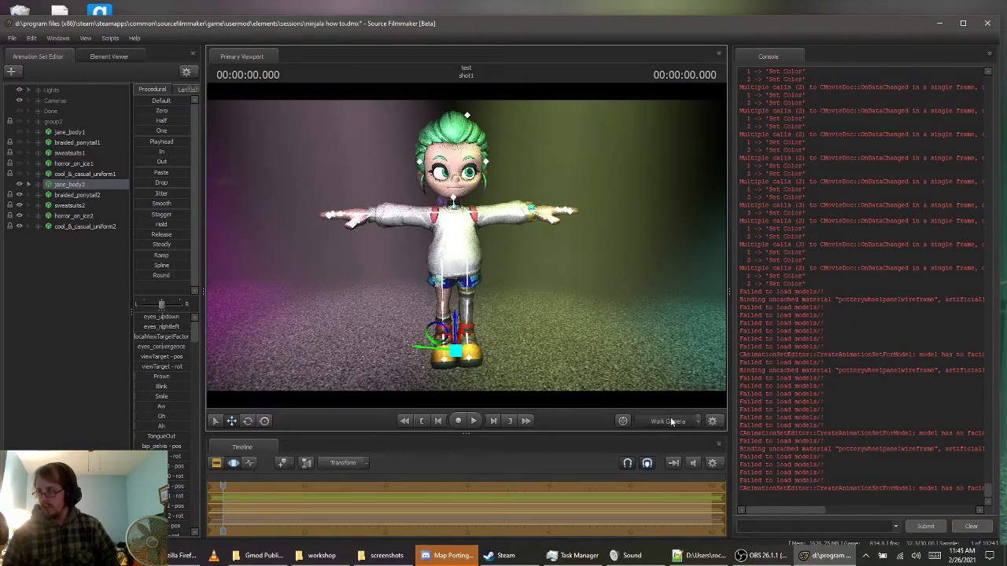
{"action": "left_click", "coordinate": [671, 421]}
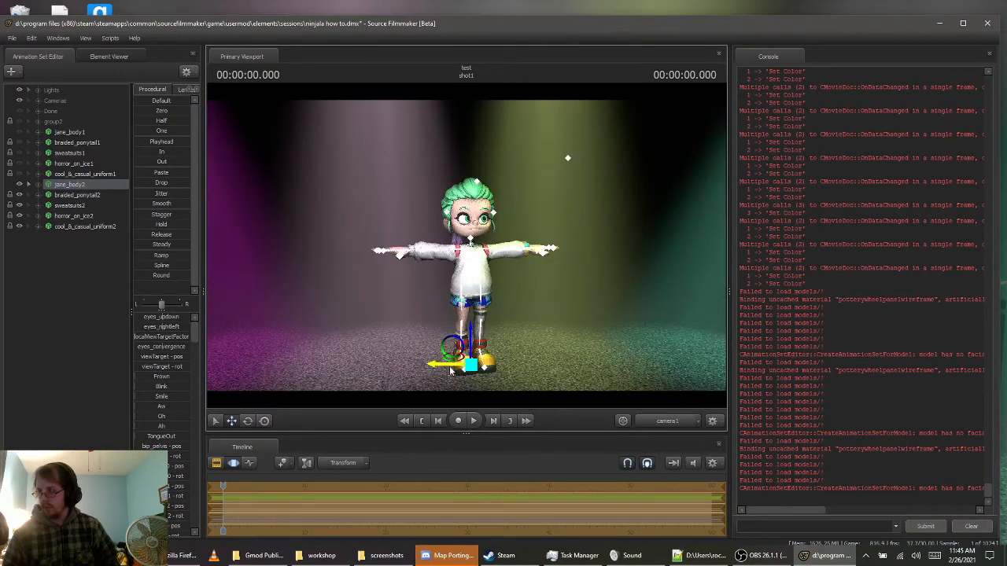
{"action": "left_click_drag", "start_coordinate": [450, 365], "coordinate": [426, 370]}
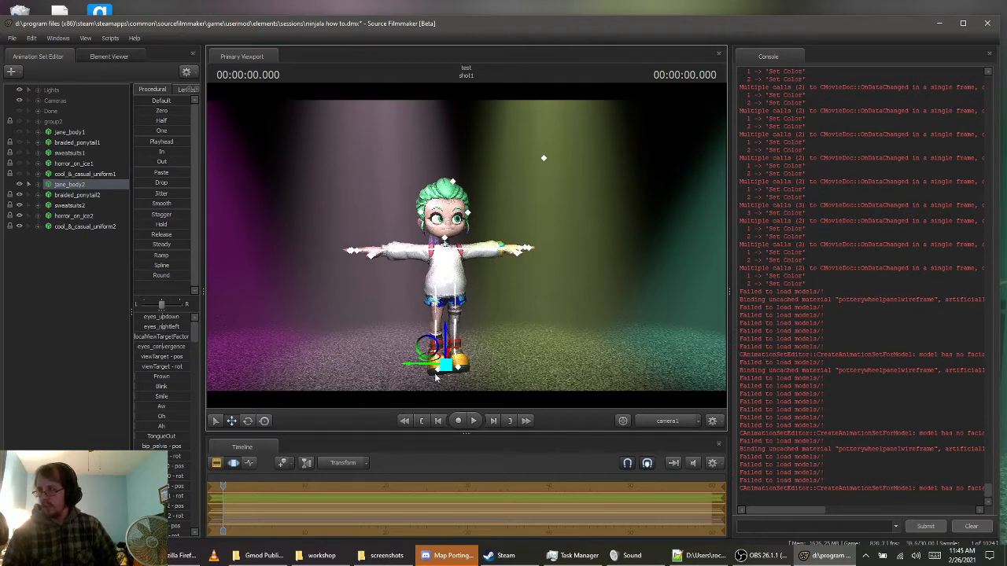
{"action": "key", "text": "e"}
{"action": "left_click_drag", "start_coordinate": [432, 380], "coordinate": [457, 381]}
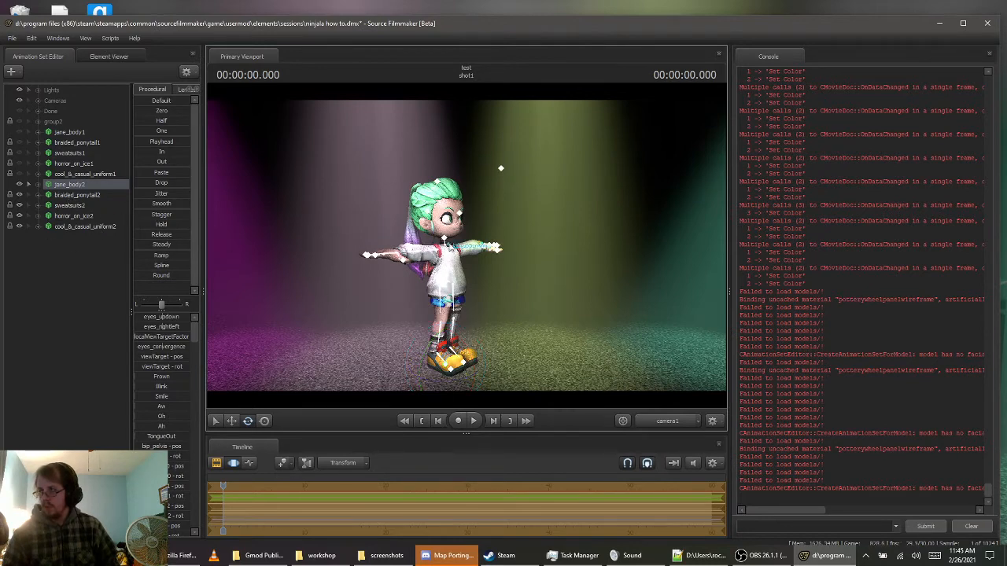
Rotate jane_body2's bip_head so the face turns back toward the camera
{"action": "left_click", "coordinate": [446, 239]}
{"action": "left_click_drag", "start_coordinate": [455, 242], "coordinate": [416, 224]}
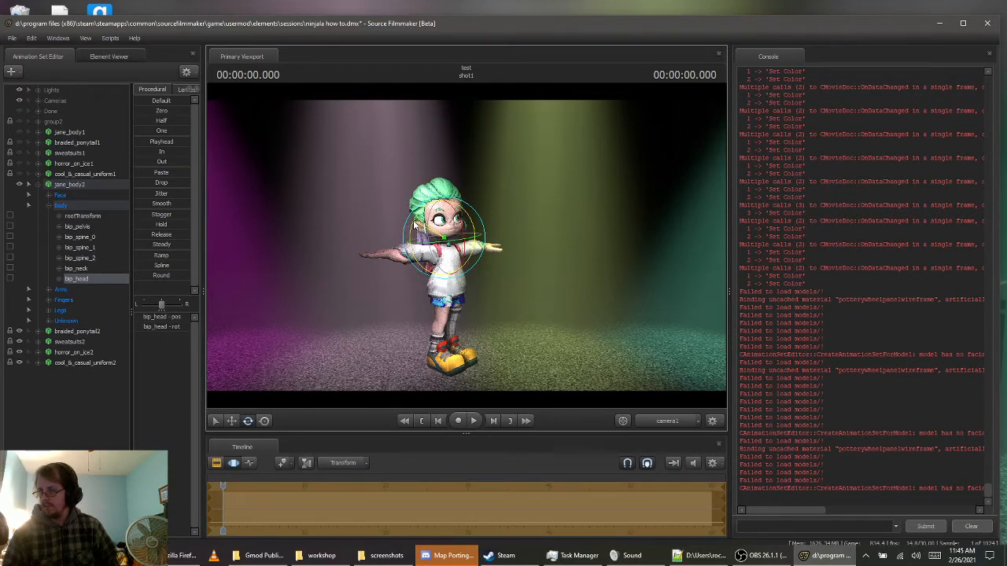
{"action": "left_click_drag", "start_coordinate": [414, 223], "coordinate": [439, 246]}
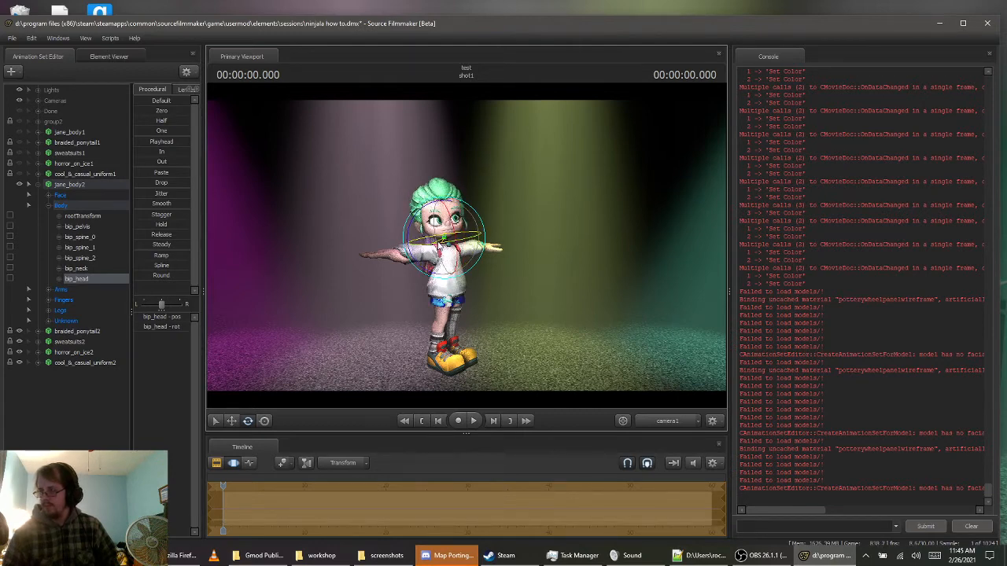
Rotate bip_upperArm_R and bip_lowerArm_R to lower the right arm and bend the forearm across the stomach
{"action": "left_click", "coordinate": [438, 254]}
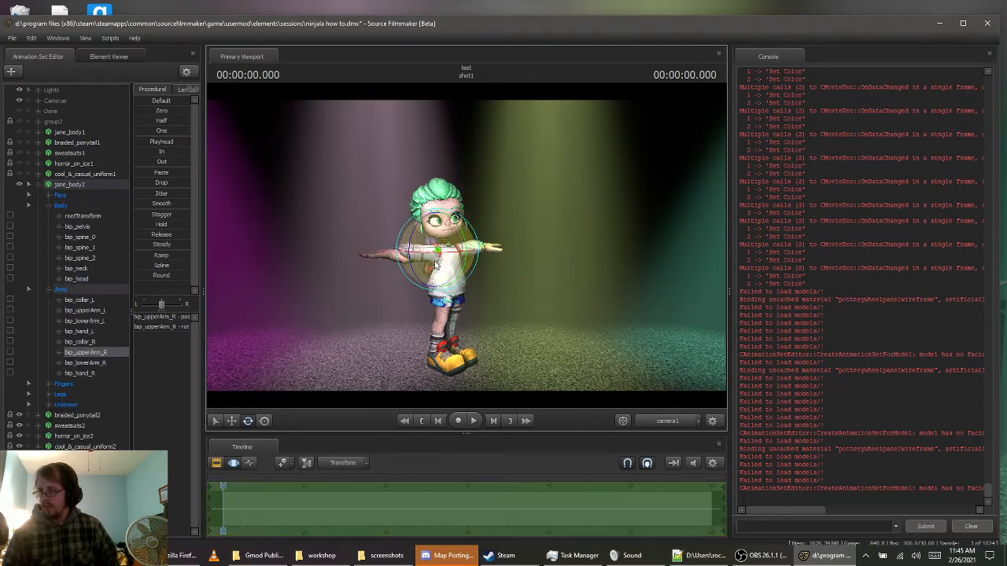
{"action": "left_click_drag", "start_coordinate": [436, 250], "coordinate": [439, 277]}
{"action": "left_click", "coordinate": [408, 277], "text": "ctrl"}
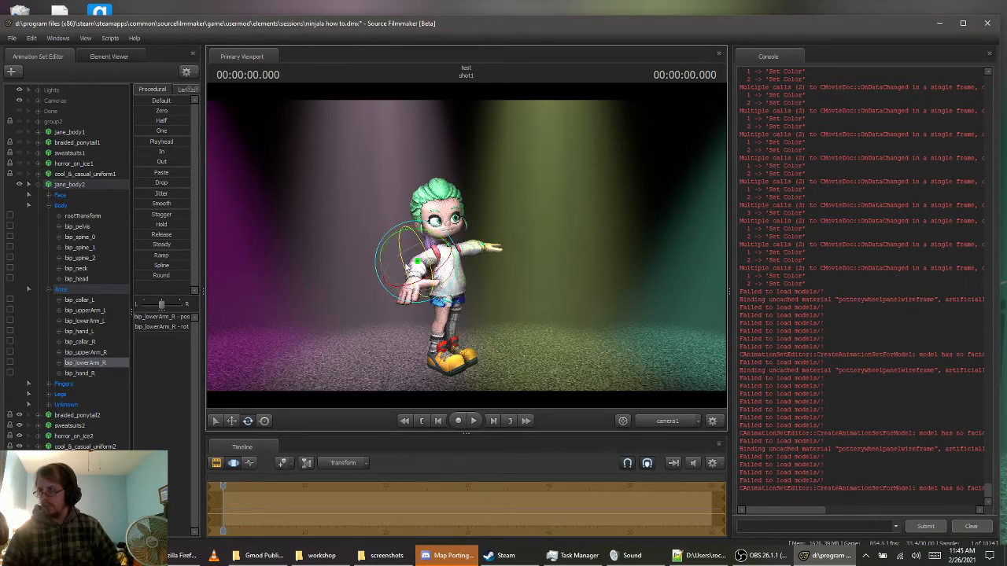
{"action": "mouse_move", "coordinate": [425, 277]}
{"action": "left_mouse_down"}
{"action": "mouse_move", "coordinate": [433, 280]}
{"action": "mouse_move", "coordinate": [426, 274]}
{"action": "left_mouse_up"}
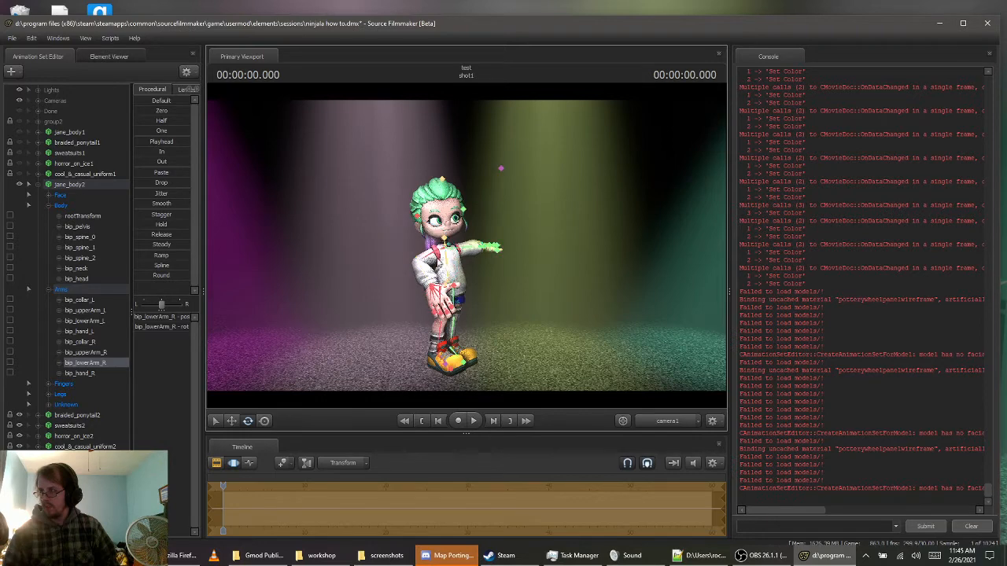
{"action": "left_click", "coordinate": [432, 258], "text": "ctrl"}
{"action": "mouse_move", "coordinate": [425, 275]}
{"action": "left_mouse_down"}
{"action": "mouse_move", "coordinate": [409, 282]}
{"action": "mouse_move", "coordinate": [422, 286]}
{"action": "left_mouse_up"}
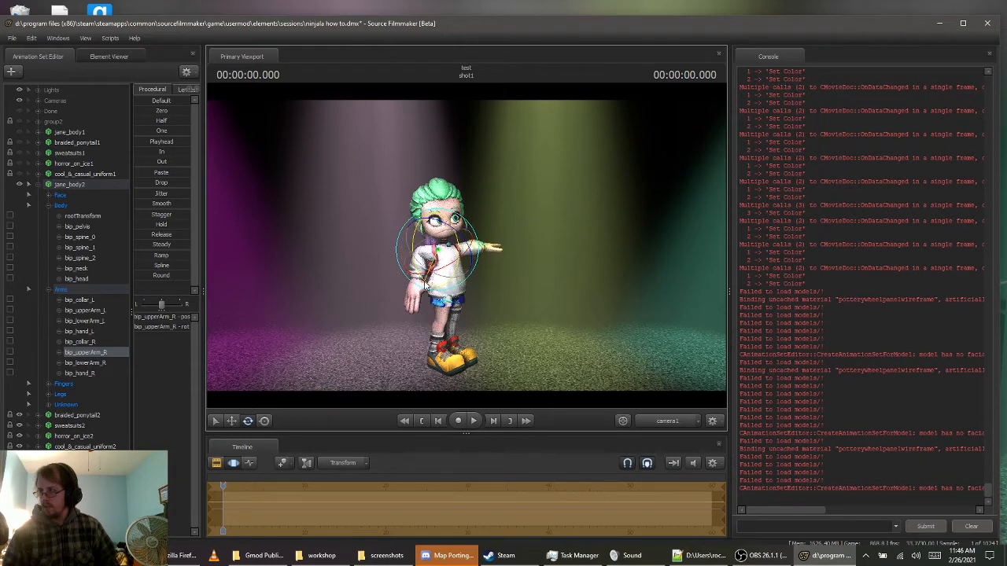
{"action": "left_click_drag", "start_coordinate": [424, 285], "coordinate": [417, 284]}
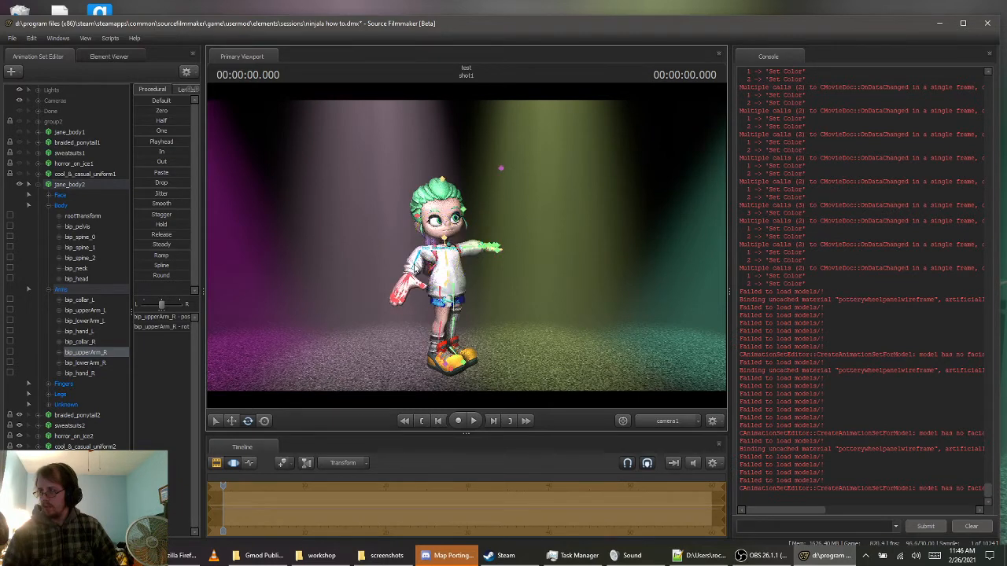
{"action": "left_click", "coordinate": [410, 288]}
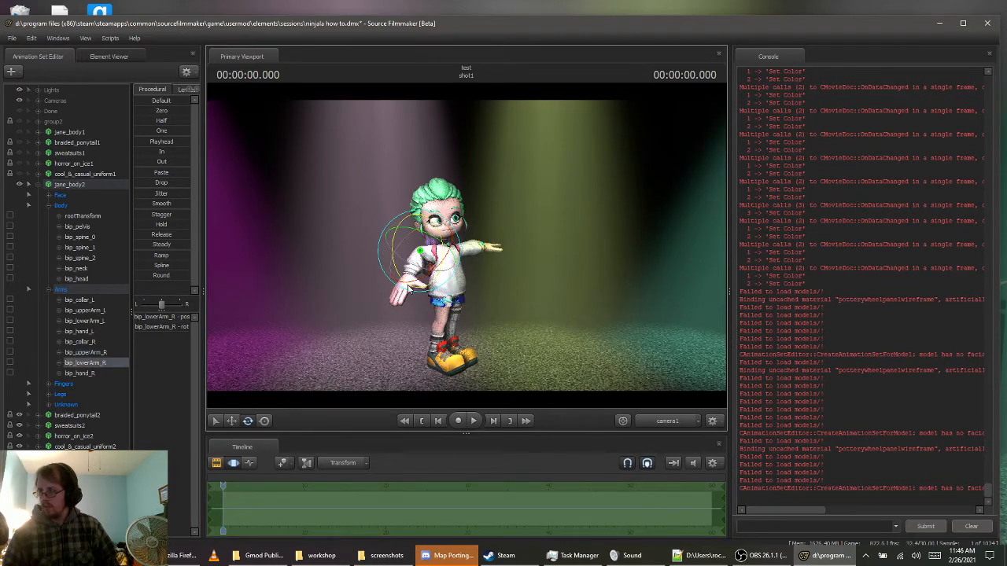
{"action": "mouse_move", "coordinate": [410, 288]}
{"action": "left_mouse_down"}
{"action": "mouse_move", "coordinate": [423, 290]}
{"action": "mouse_move", "coordinate": [442, 241]}
{"action": "mouse_move", "coordinate": [402, 256]}
{"action": "mouse_move", "coordinate": [409, 287]}
{"action": "left_mouse_up"}
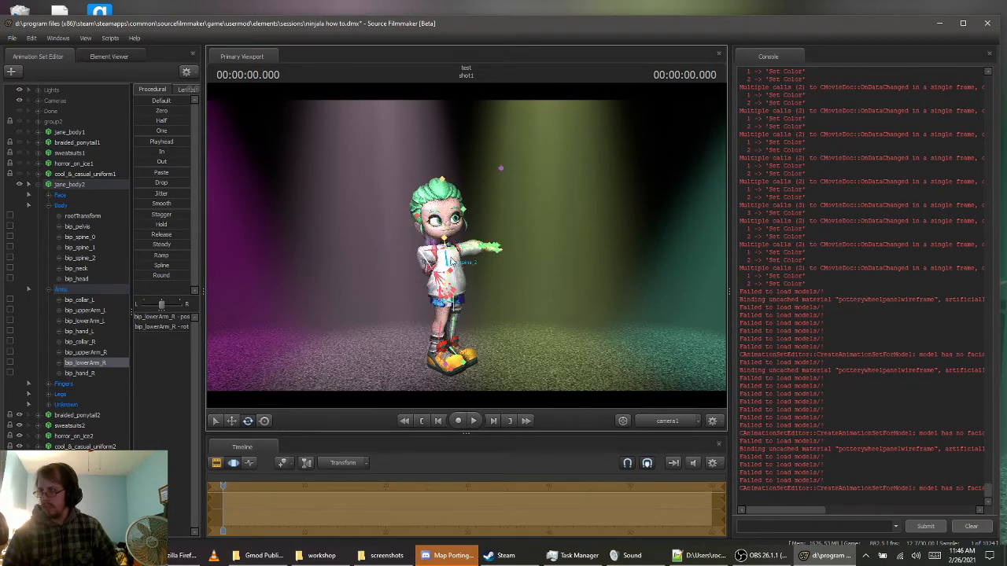
Switch to the work camera and rotate bip_hand_R to angle the right hand across the front of the sweater
{"action": "left_click", "coordinate": [665, 420]}
{"action": "left_click_drag", "start_coordinate": [553, 355], "coordinate": [574, 337]}
{"action": "key", "text": "w"}
{"action": "key", "text": "a"}
{"action": "left_click_drag", "start_coordinate": [362, 247], "coordinate": [429, 295]}
{"action": "key", "text": "ctrl+z"}
{"action": "left_click", "coordinate": [421, 313], "text": "ctrl"}
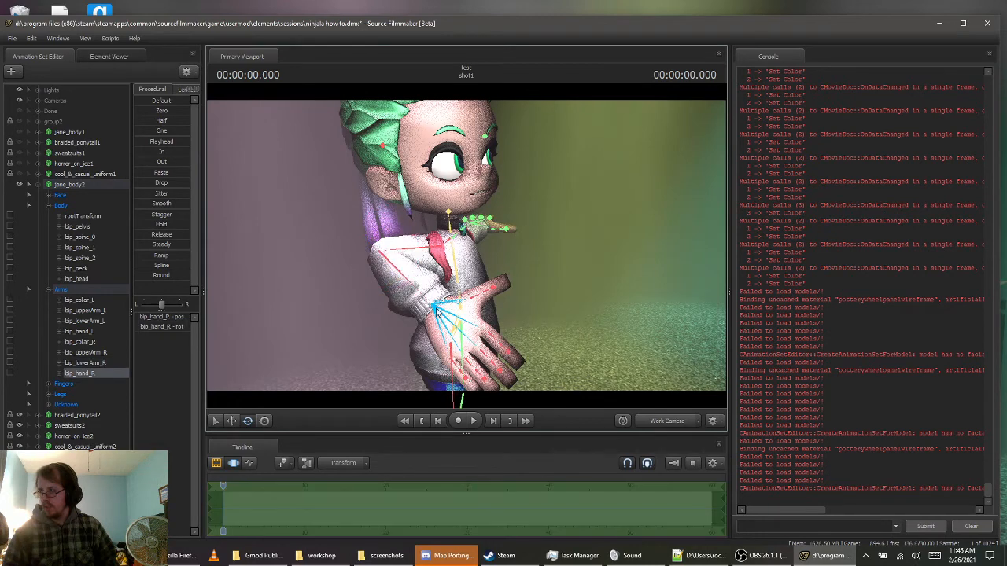
{"action": "left_click_drag", "start_coordinate": [421, 313], "coordinate": [440, 303]}
{"action": "mouse_move", "coordinate": [466, 246]}
{"action": "left_mouse_down"}
{"action": "mouse_move", "coordinate": [415, 242]}
{"action": "mouse_move", "coordinate": [475, 242]}
{"action": "mouse_move", "coordinate": [463, 247]}
{"action": "left_mouse_up"}
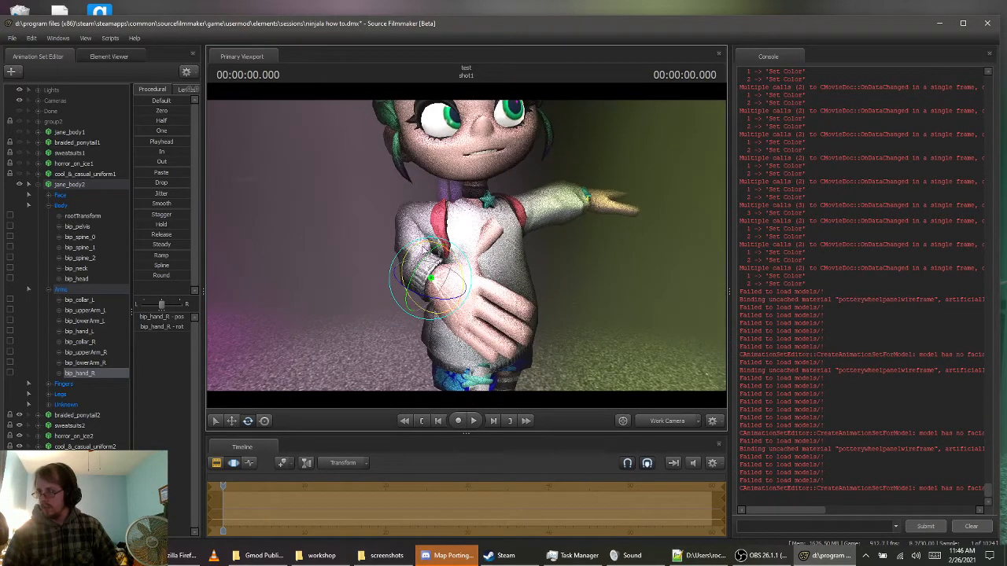
Swing bip_lowerArm_R away from the torso and turn bip_hand_R back across the stomach
{"action": "left_click", "coordinate": [417, 246]}
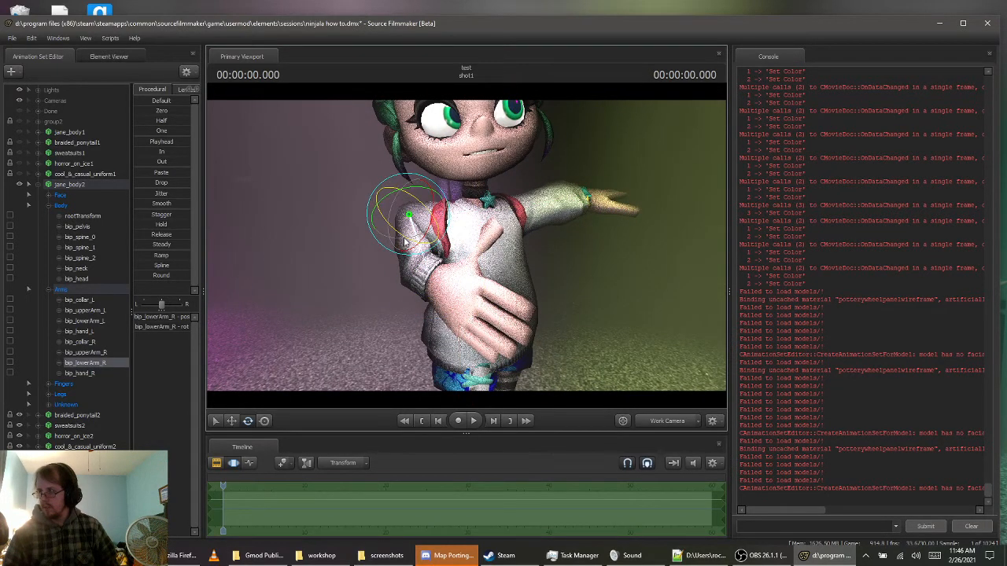
{"action": "left_click_drag", "start_coordinate": [404, 243], "coordinate": [437, 222]}
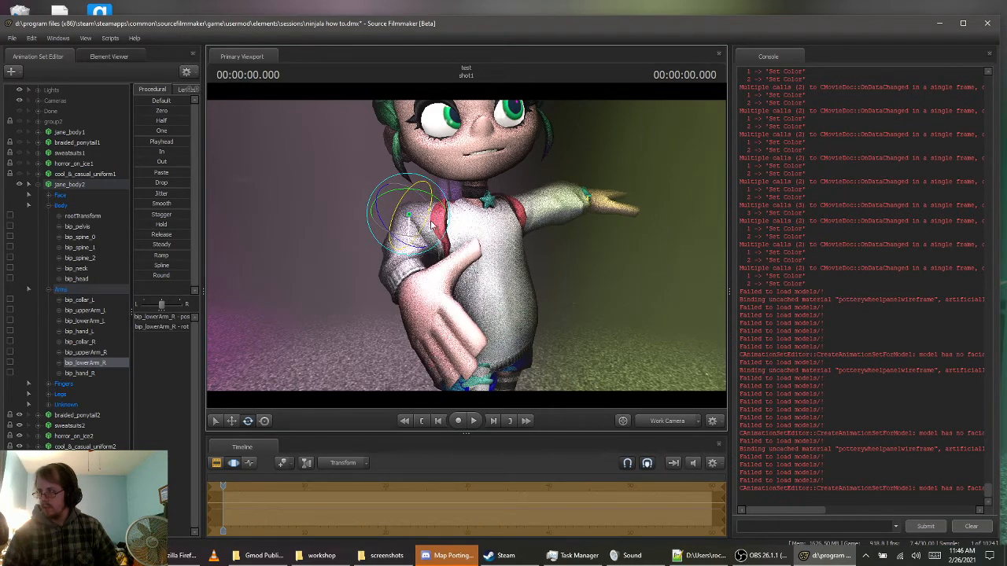
{"action": "left_click", "coordinate": [418, 303]}
{"action": "left_click_drag", "start_coordinate": [409, 311], "coordinate": [452, 292]}
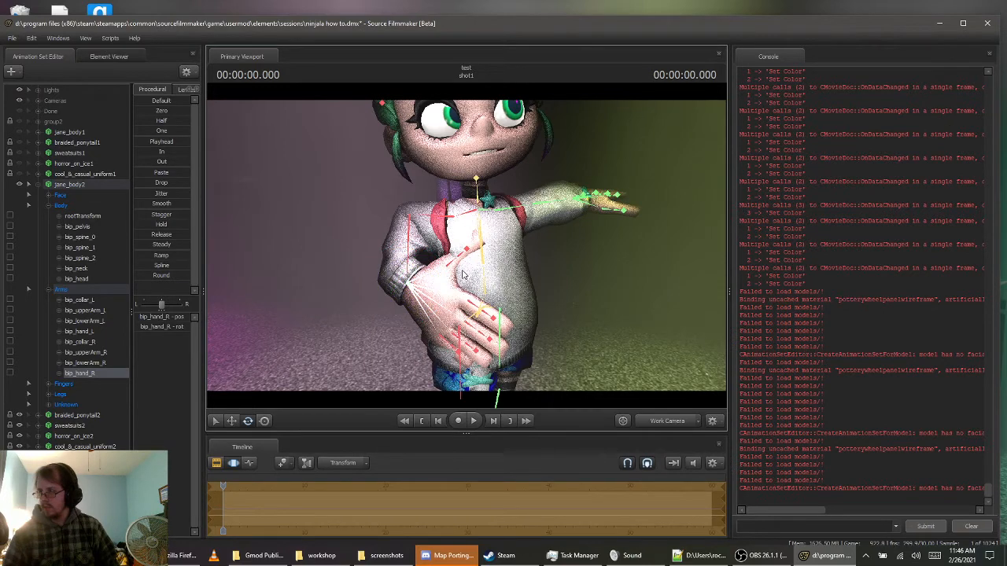
Rotate bip_thumb_0_R so the right thumb points upward, apart from the other fingers
{"action": "left_click", "coordinate": [446, 275]}
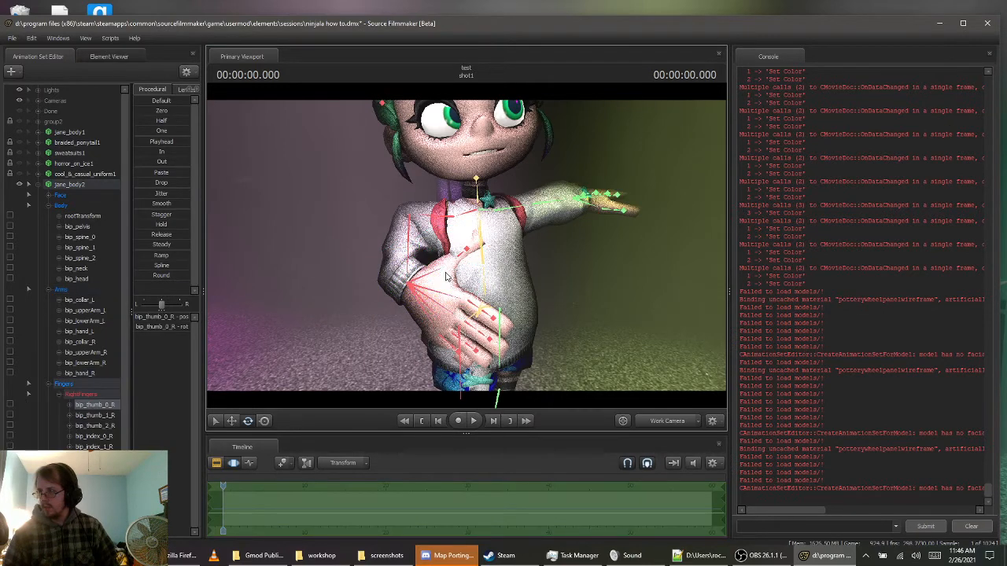
{"action": "left_click_drag", "start_coordinate": [479, 261], "coordinate": [462, 240]}
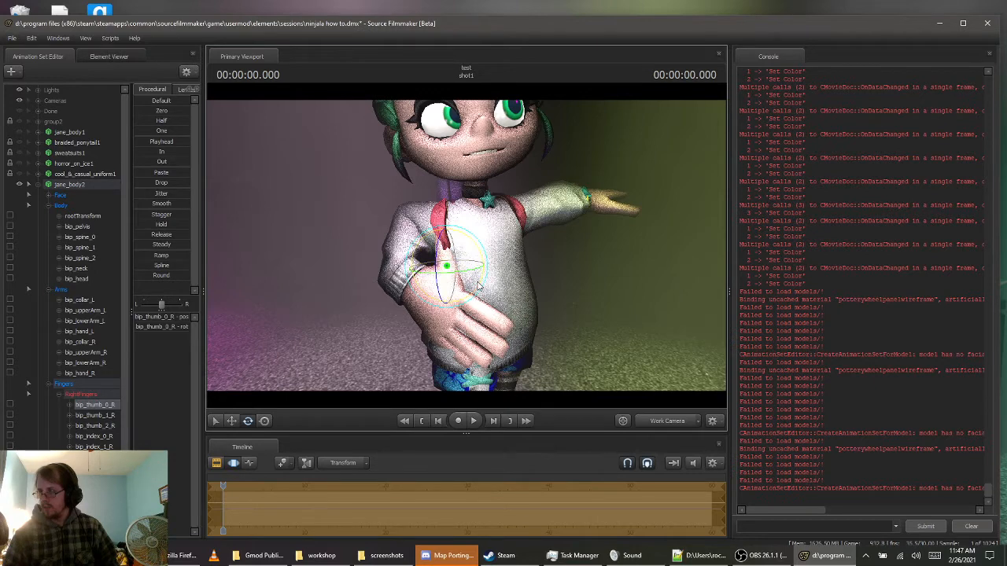
{"action": "left_click_drag", "start_coordinate": [480, 278], "coordinate": [435, 253]}
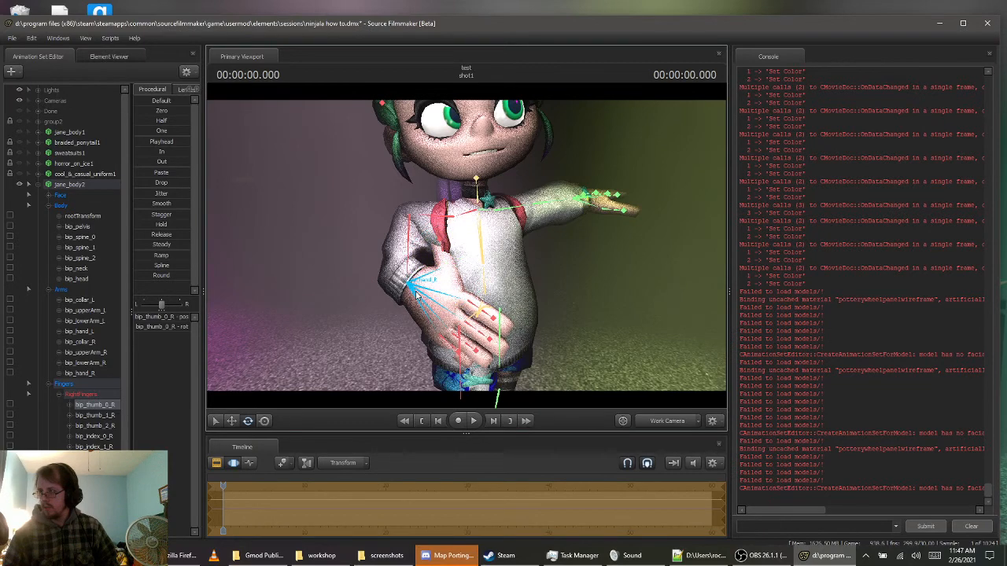
Refine the rotations of bip_hand_R, bip_upperArm_R and bip_lowerArm_R so the right hand rests on the lower stomach
{"action": "left_click", "coordinate": [430, 288]}
{"action": "left_click_drag", "start_coordinate": [443, 296], "coordinate": [443, 271]}
{"action": "left_click", "coordinate": [440, 221]}
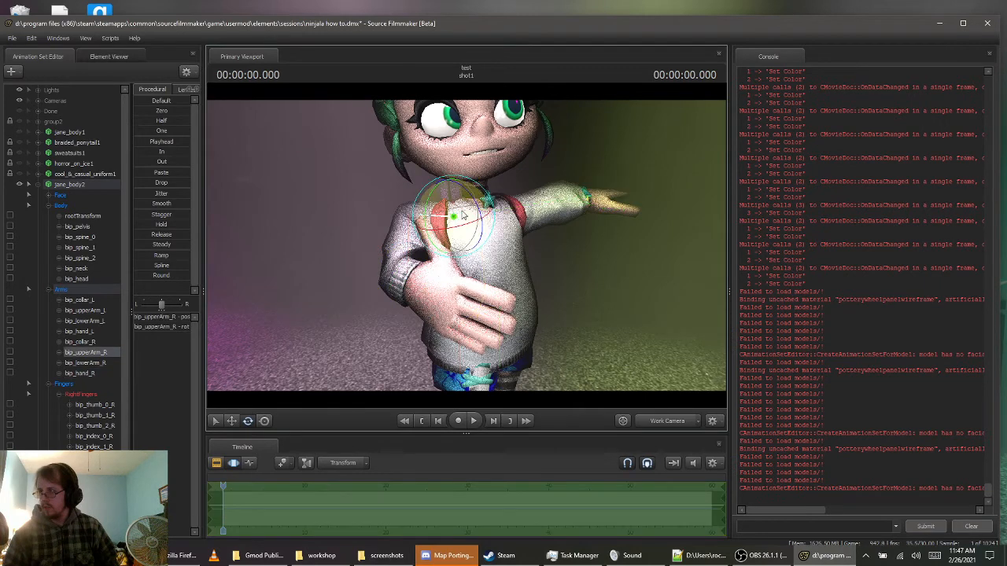
{"action": "mouse_move", "coordinate": [482, 211]}
{"action": "left_mouse_down"}
{"action": "mouse_move", "coordinate": [474, 203]}
{"action": "mouse_move", "coordinate": [450, 222]}
{"action": "mouse_move", "coordinate": [479, 198]}
{"action": "left_mouse_up"}
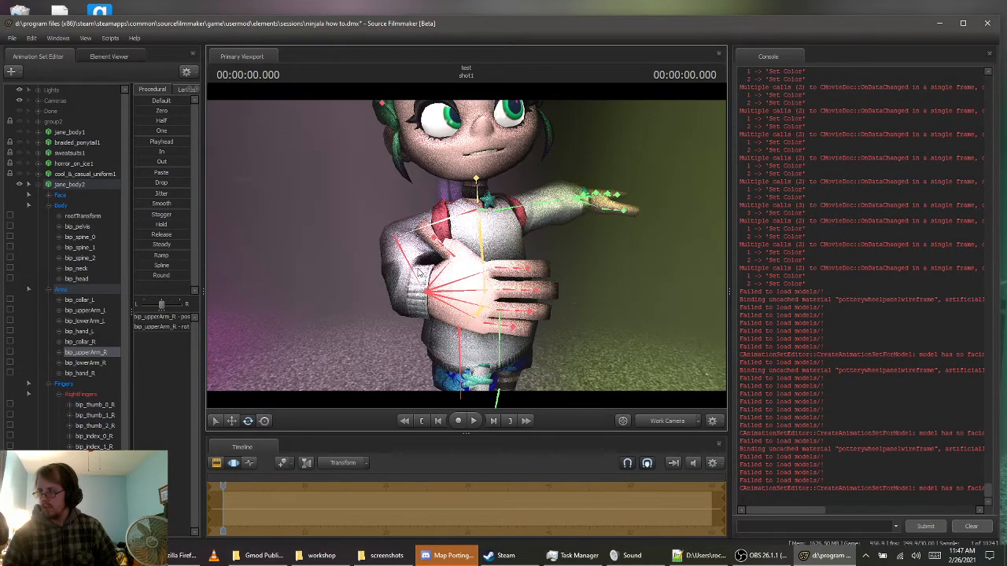
{"action": "left_click", "coordinate": [399, 240]}
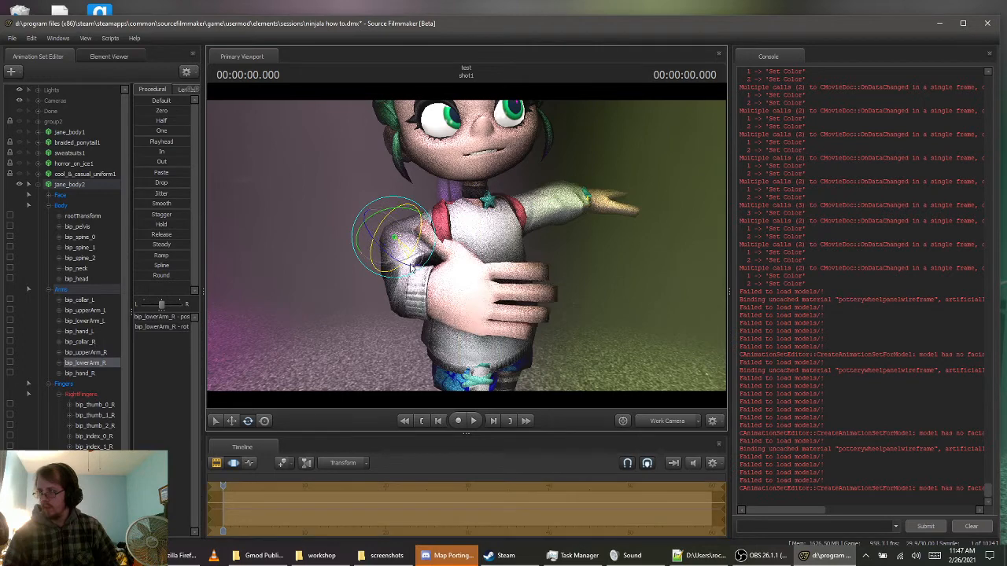
{"action": "left_click_drag", "start_coordinate": [411, 269], "coordinate": [421, 247]}
Readjust bip_thumb_0_R to line the right thumb up with the repositioned hand
{"action": "left_click", "coordinate": [447, 284]}
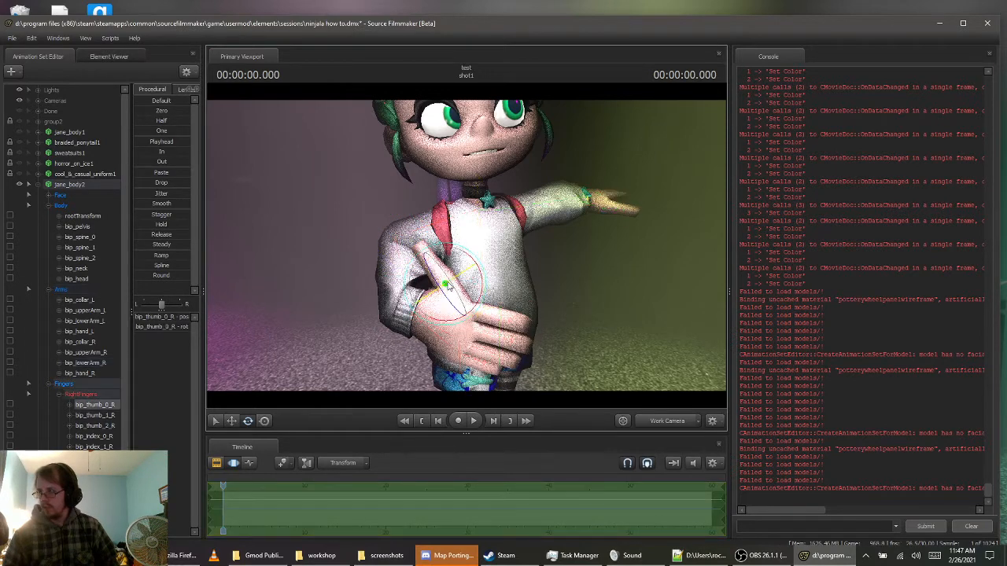
{"action": "left_click_drag", "start_coordinate": [485, 296], "coordinate": [484, 300]}
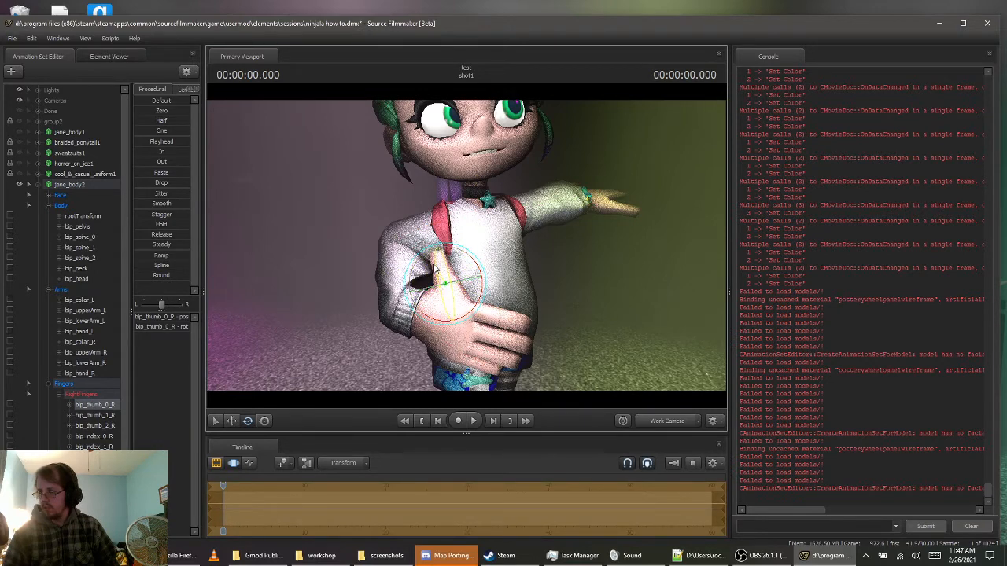
{"action": "left_click_drag", "start_coordinate": [433, 258], "coordinate": [430, 224]}
Rotate bip_index_0_R to raise the right index finger away from the other fingers
{"action": "left_click_drag", "start_coordinate": [569, 292], "coordinate": [507, 300]}
{"action": "key", "text": "d"}
{"action": "key", "text": "ctrl"}
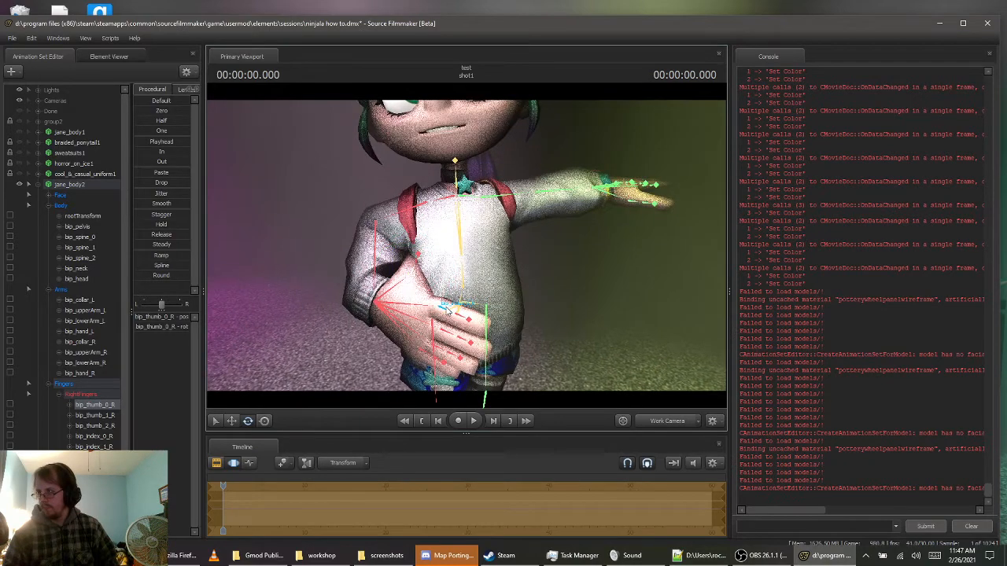
{"action": "left_click", "coordinate": [445, 309], "text": "ctrl"}
{"action": "key", "text": "w"}
{"action": "left_click_drag", "start_coordinate": [542, 312], "coordinate": [551, 338]}
{"action": "key", "text": "s"}
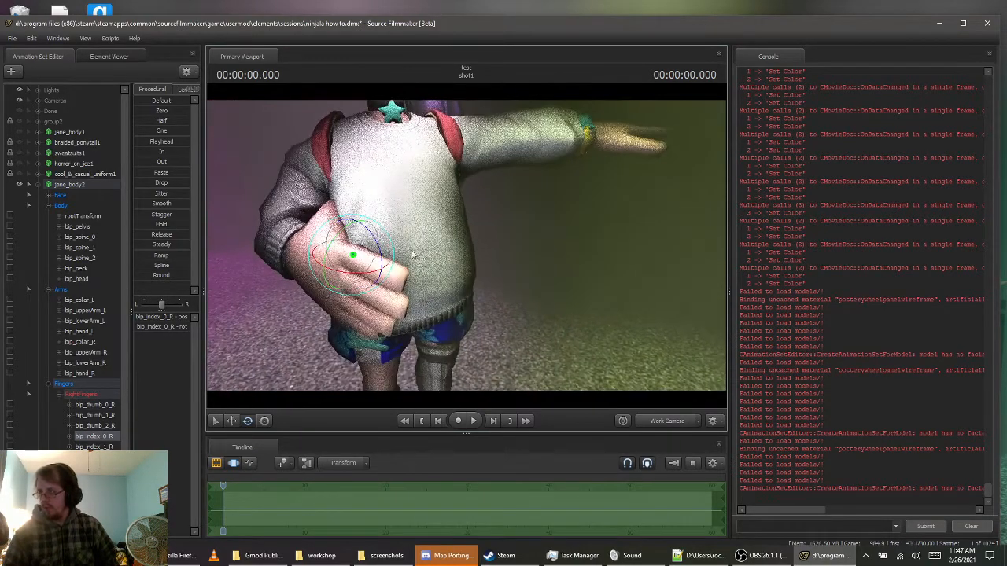
{"action": "left_click_drag", "start_coordinate": [362, 273], "coordinate": [381, 268]}
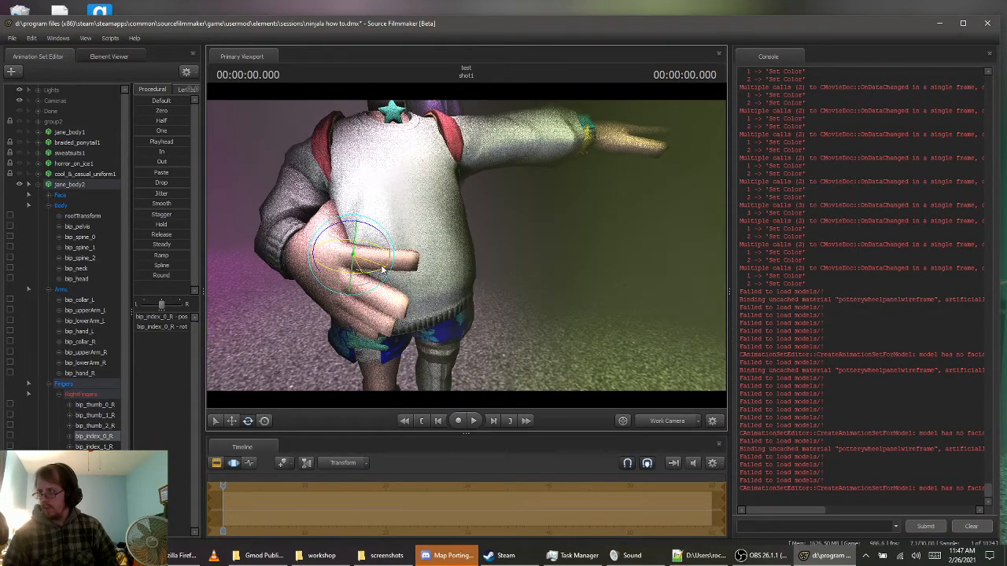
Undo the last rotation of bip_index_0_R so the right index finger lies beside the other fingers again
{"action": "left_click", "coordinate": [360, 285]}
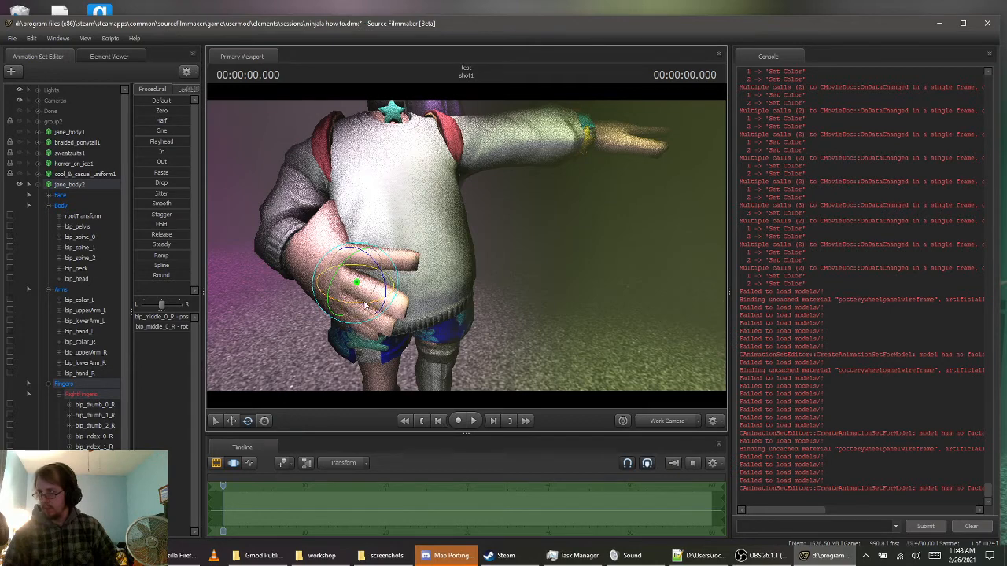
{"action": "scroll", "coordinate": [92, 429], "scroll_direction": "down", "scroll_amount": 2}
{"action": "key", "text": "ctrl+z"}
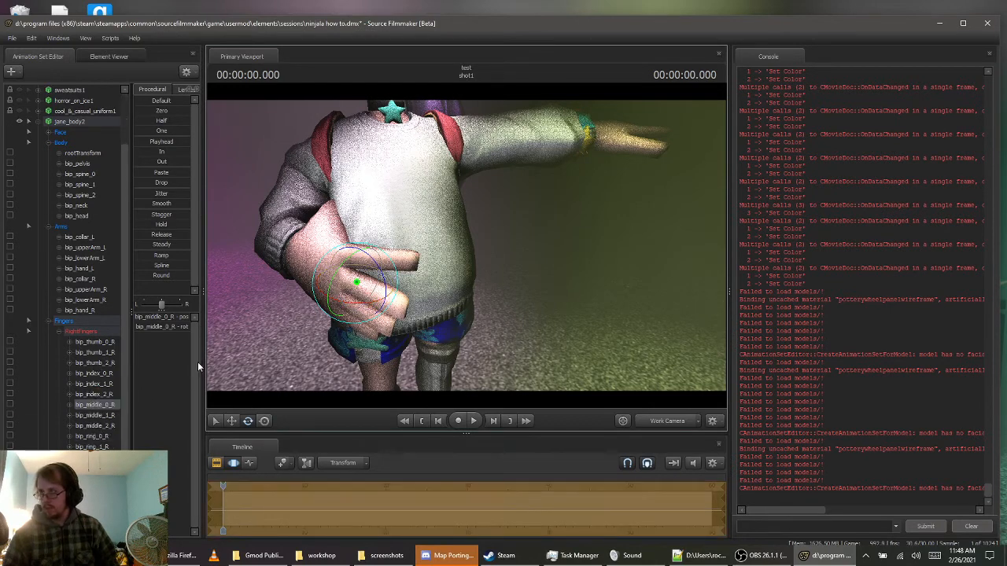
{"action": "key", "text": "ctrl+z"}
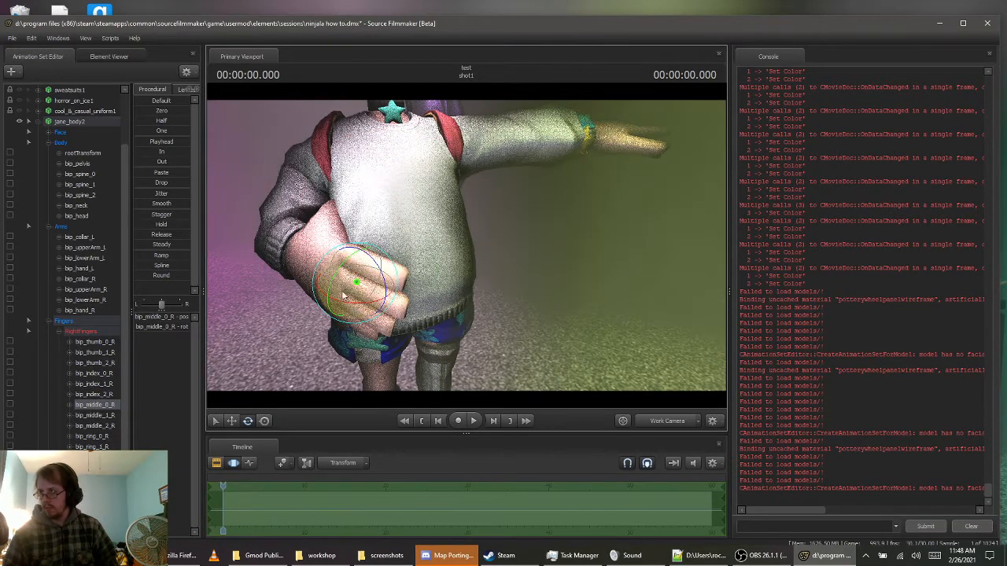
Rotate bip_index_0_R, bip_middle_0_R, bip_ring_0_R and the right pinky base bone together so the fingers lie more level across the stomach
{"action": "left_click", "coordinate": [108, 374]}
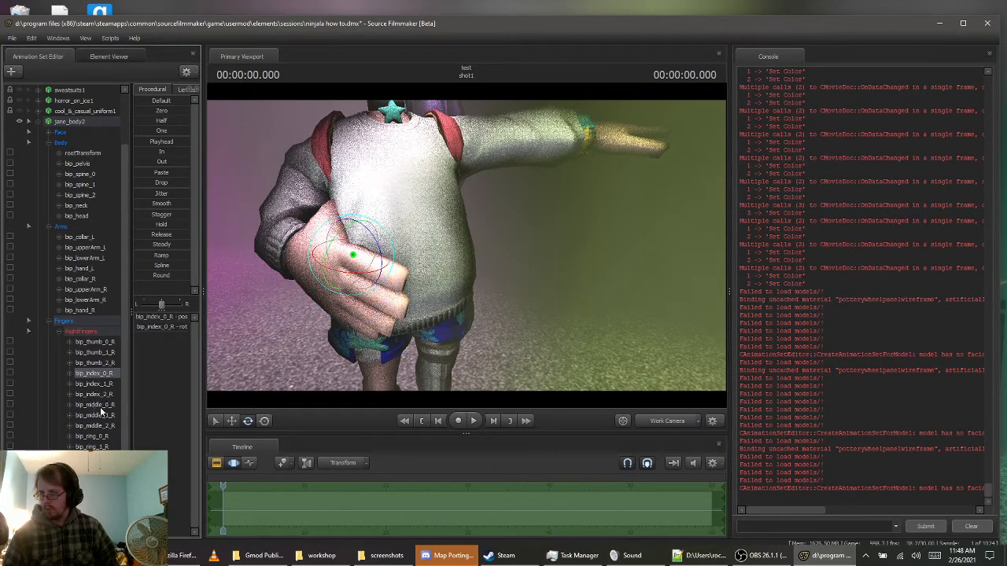
{"action": "left_click", "coordinate": [96, 405], "text": "ctrl"}
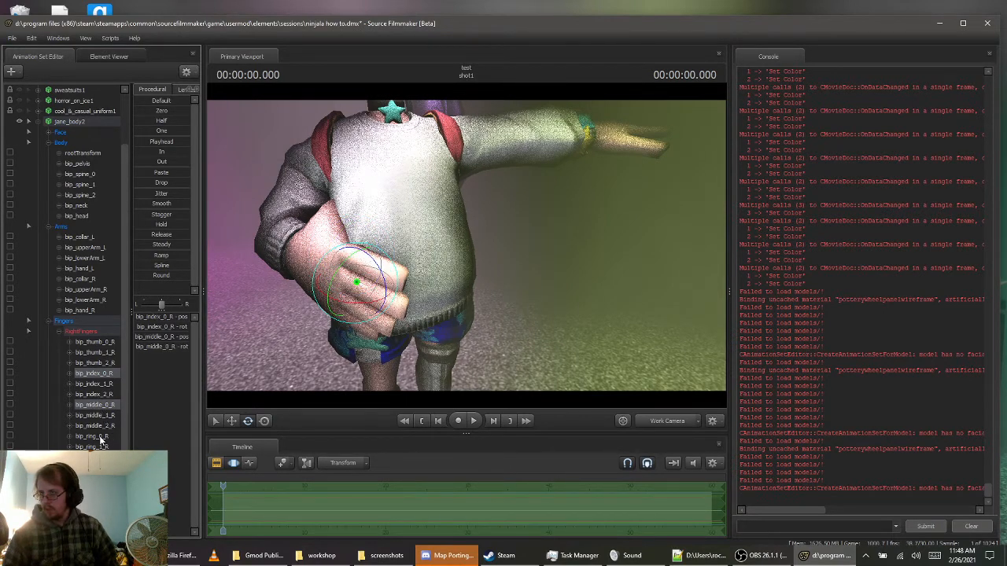
{"action": "left_click", "coordinate": [95, 436], "text": "ctrl"}
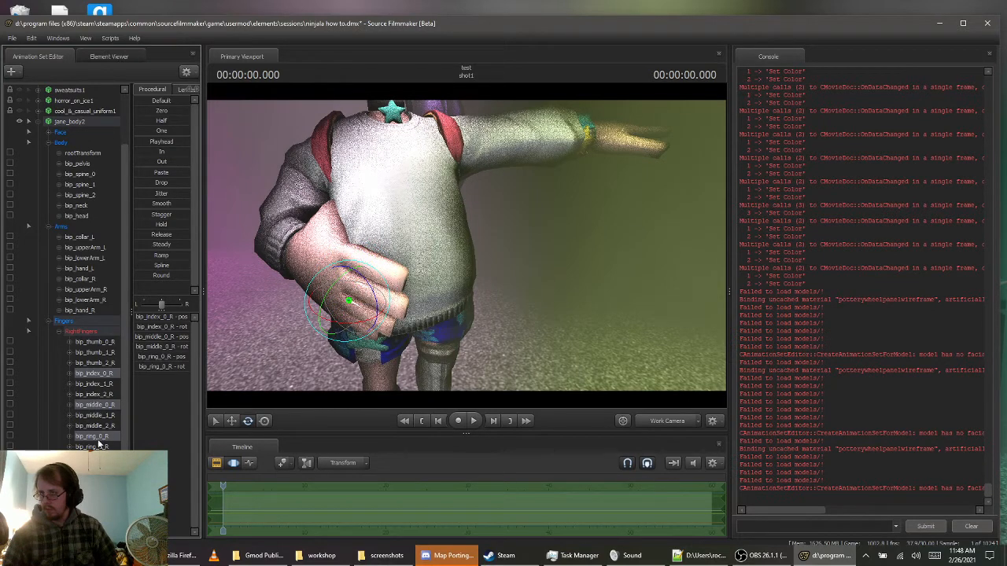
{"action": "left_click", "coordinate": [95, 468], "text": "ctrl"}
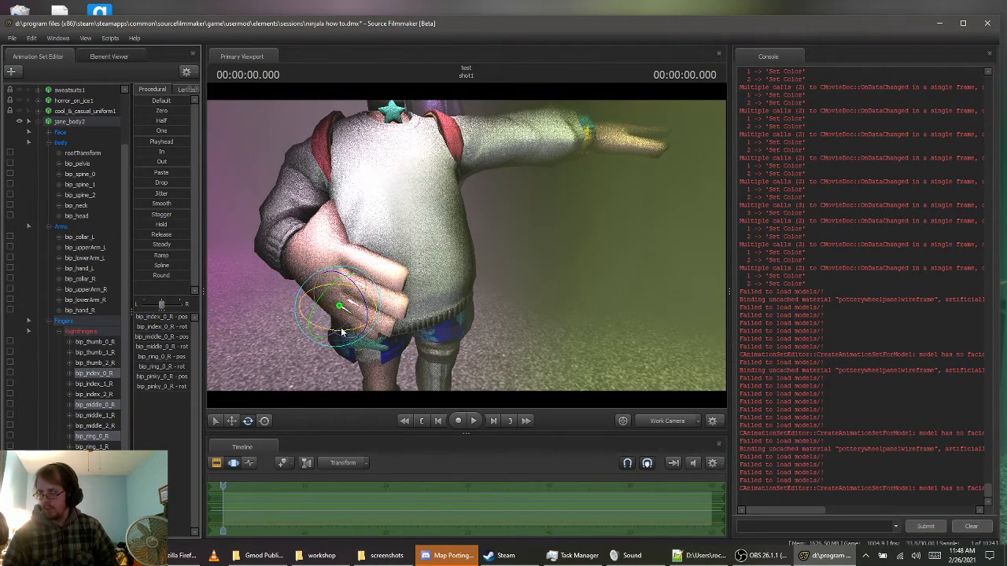
{"action": "left_click_drag", "start_coordinate": [342, 330], "coordinate": [356, 332]}
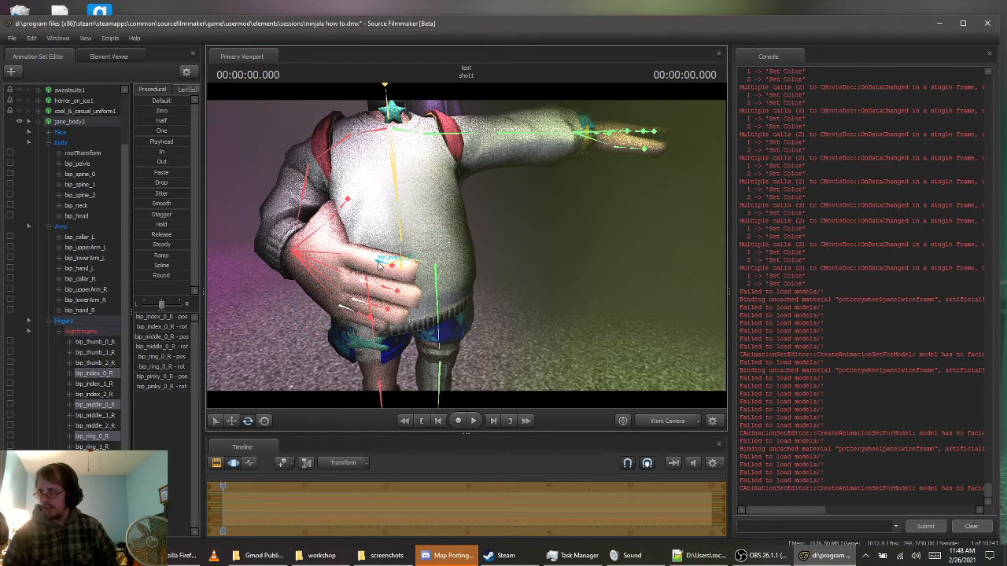
Rotate bip_index_1_R and bip_index_2_R to shape the right index finger around the stomach
{"action": "left_click", "coordinate": [380, 267]}
{"action": "left_click_drag", "start_coordinate": [385, 282], "coordinate": [398, 279]}
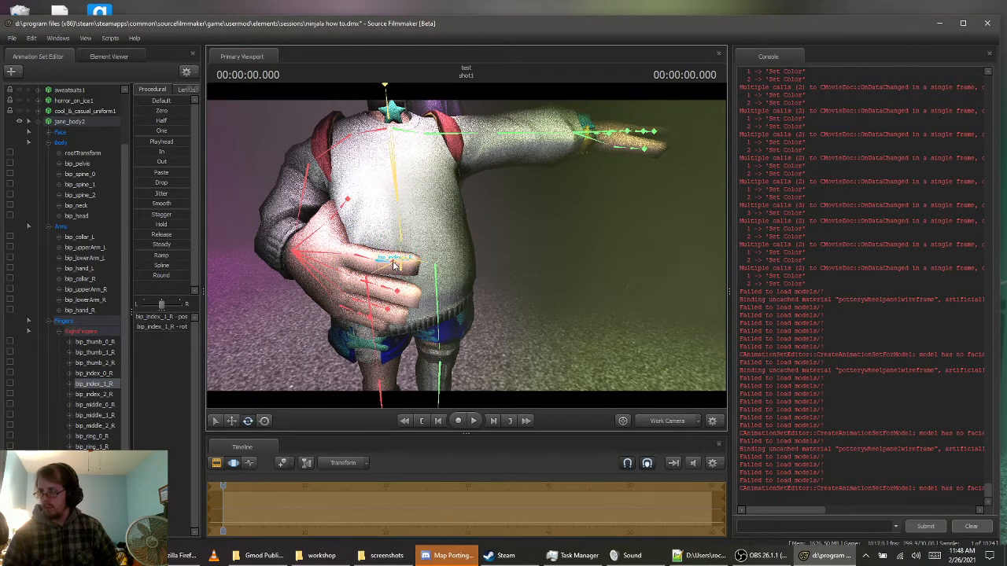
{"action": "left_click", "coordinate": [393, 263], "text": "ctrl"}
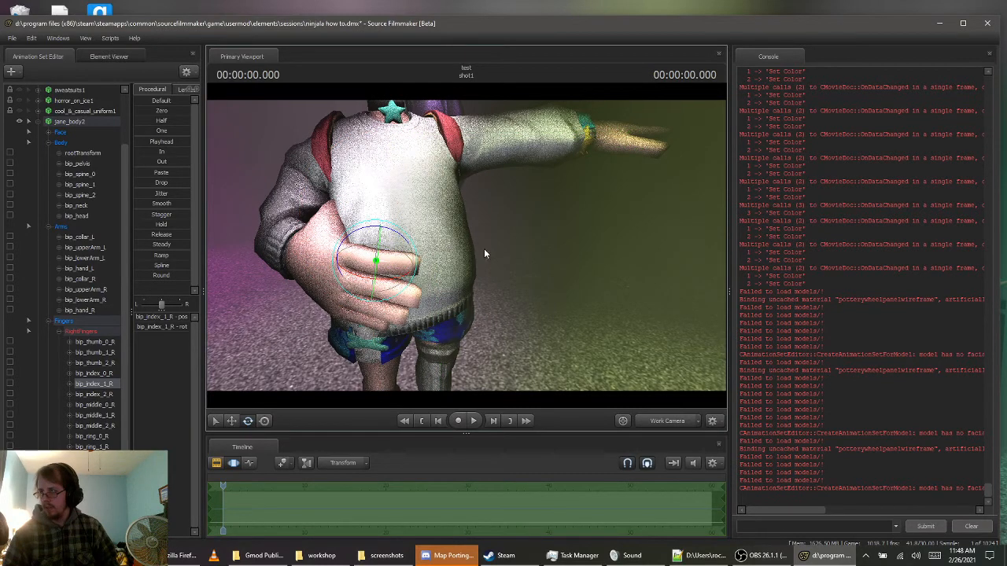
{"action": "left_click_drag", "start_coordinate": [486, 254], "coordinate": [444, 294]}
{"action": "key", "text": "w"}
{"action": "left_click", "coordinate": [258, 341], "text": "ctrl"}
{"action": "key", "text": "s"}
Rotate bip_middle_0_R and bip_middle_1_R to bring the right middle finger level with the index finger
{"action": "key", "text": "ctrl"}
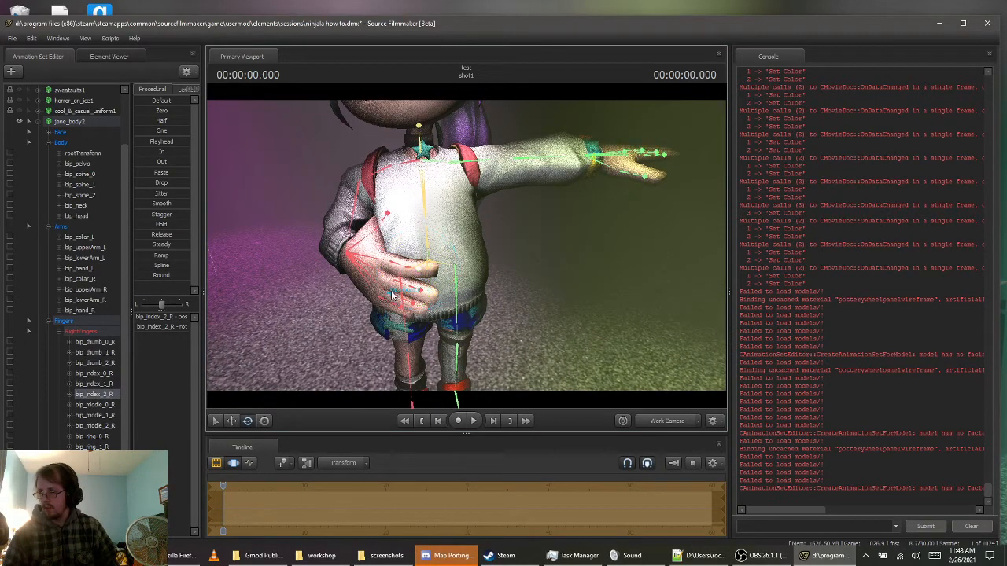
{"action": "left_click", "coordinate": [406, 290], "text": "ctrl"}
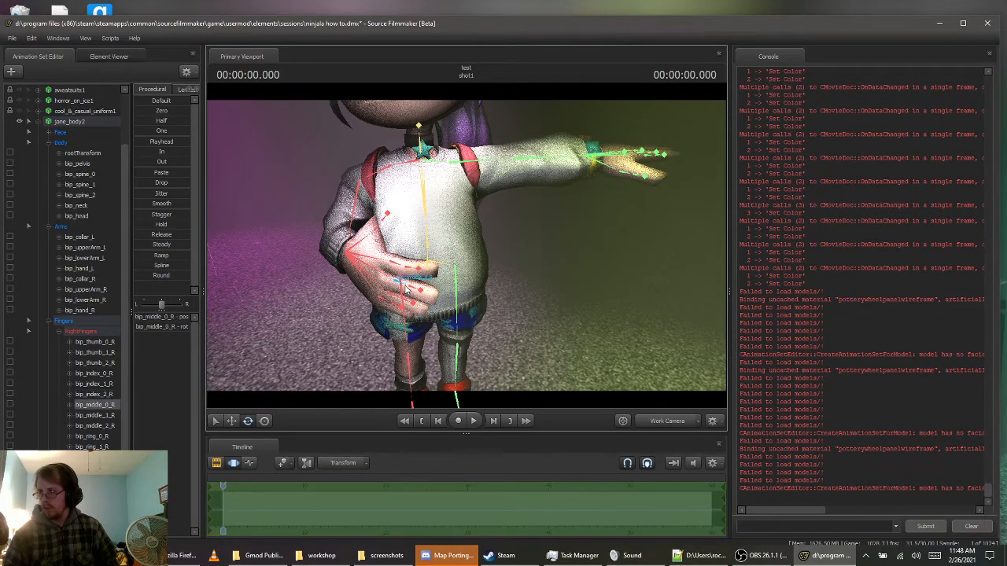
{"action": "left_click", "coordinate": [404, 289]}
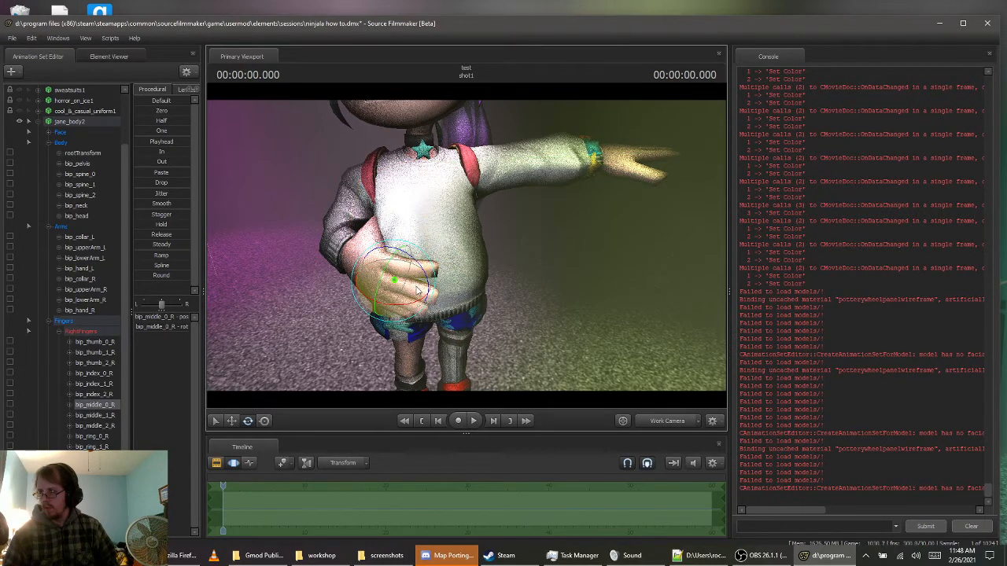
{"action": "key", "text": "ctrl"}
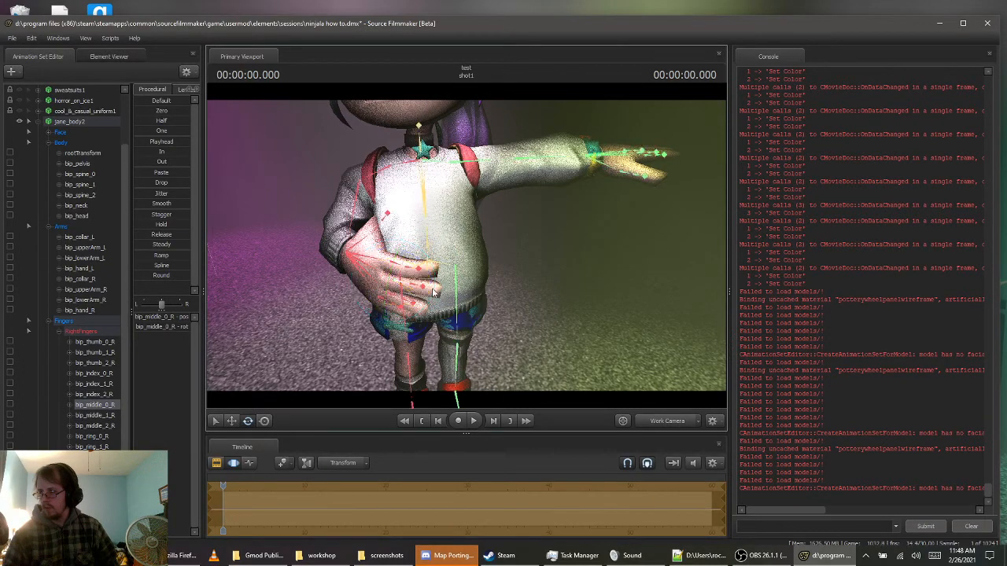
{"action": "left_click", "coordinate": [421, 288], "text": "ctrl"}
{"action": "left_click_drag", "start_coordinate": [434, 297], "coordinate": [442, 302]}
Adjust the lowest fingers of the right hand, including bip_pinky_2_R, to follow the curve of the stomach
{"action": "key", "text": "ctrl"}
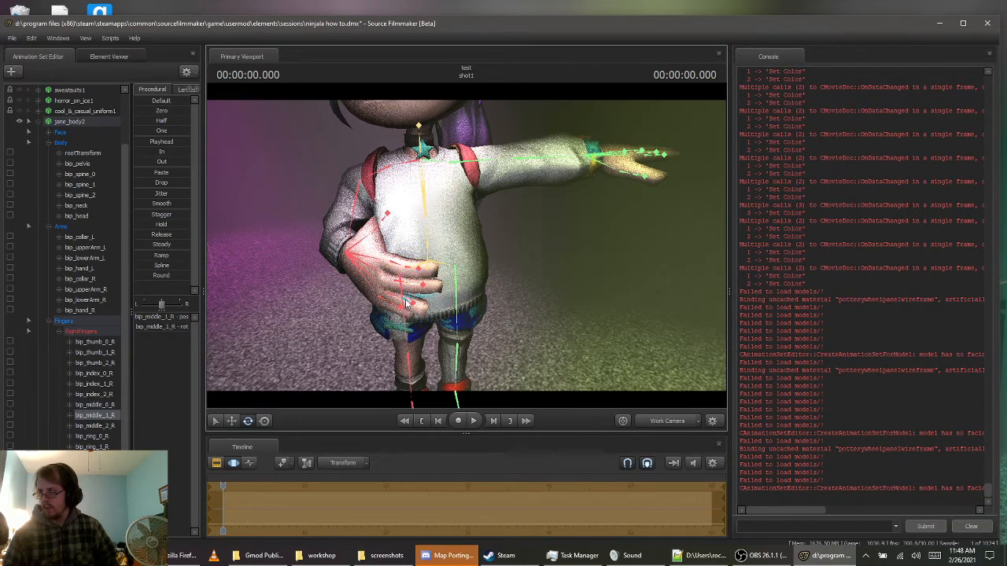
{"action": "left_click", "coordinate": [408, 303], "text": "ctrl"}
{"action": "mouse_move", "coordinate": [421, 321]}
{"action": "left_mouse_down"}
{"action": "mouse_move", "coordinate": [431, 317]}
{"action": "mouse_move", "coordinate": [415, 337]}
{"action": "left_mouse_up"}
{"action": "key", "text": "ctrl"}
{"action": "left_click", "coordinate": [403, 313], "text": "ctrl"}
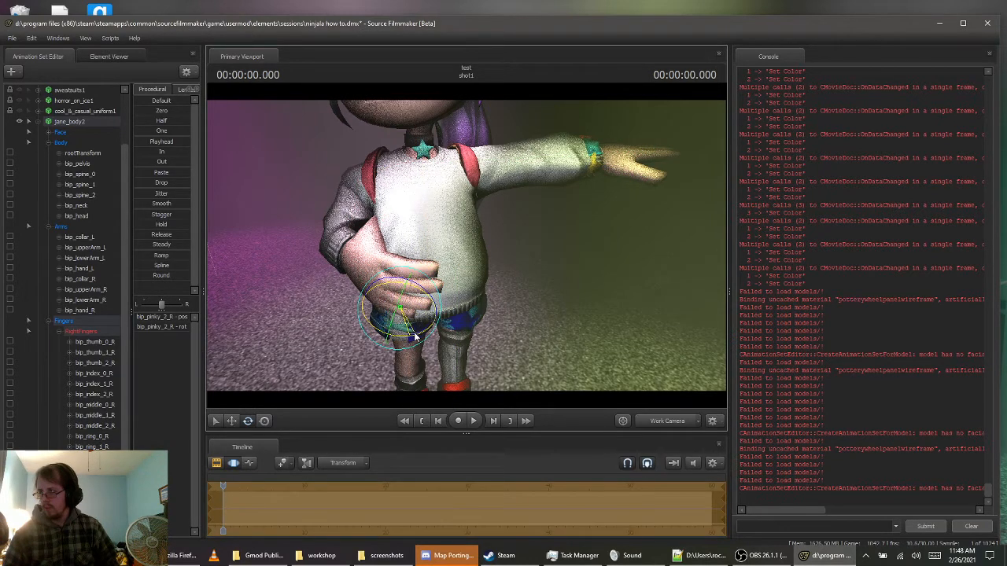
Rotate and twist bip_upperArm_L so the left arm reaches straight out to the side with the palm facing forward
{"action": "key", "text": "s"}
{"action": "mouse_move", "coordinate": [533, 241]}
{"action": "left_mouse_down"}
{"action": "mouse_move", "coordinate": [520, 228]}
{"action": "mouse_move", "coordinate": [529, 229]}
{"action": "left_mouse_up"}
{"action": "left_click", "coordinate": [483, 207], "text": "ctrl"}
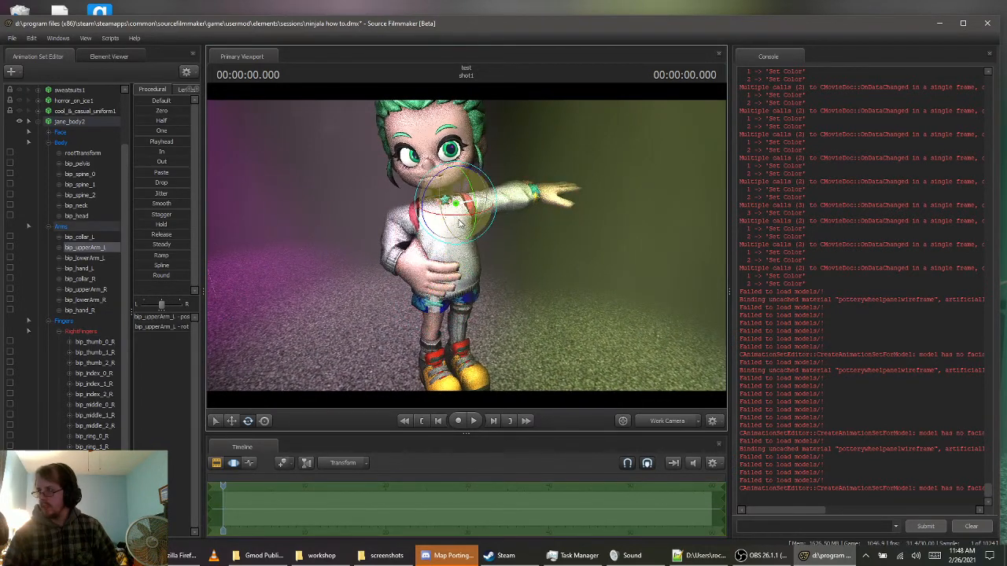
{"action": "left_click_drag", "start_coordinate": [461, 222], "coordinate": [361, 245]}
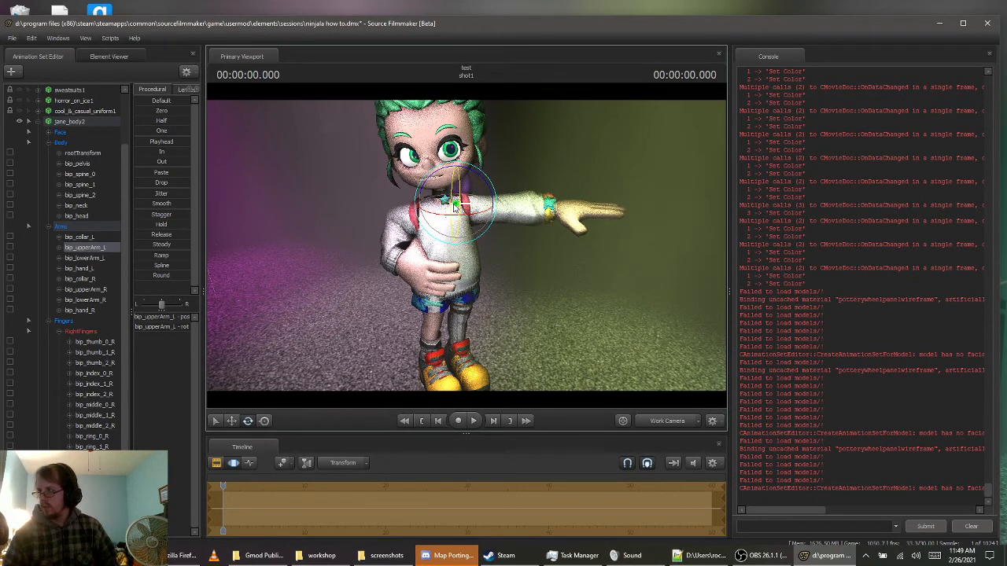
{"action": "left_click_drag", "start_coordinate": [455, 206], "coordinate": [455, 180]}
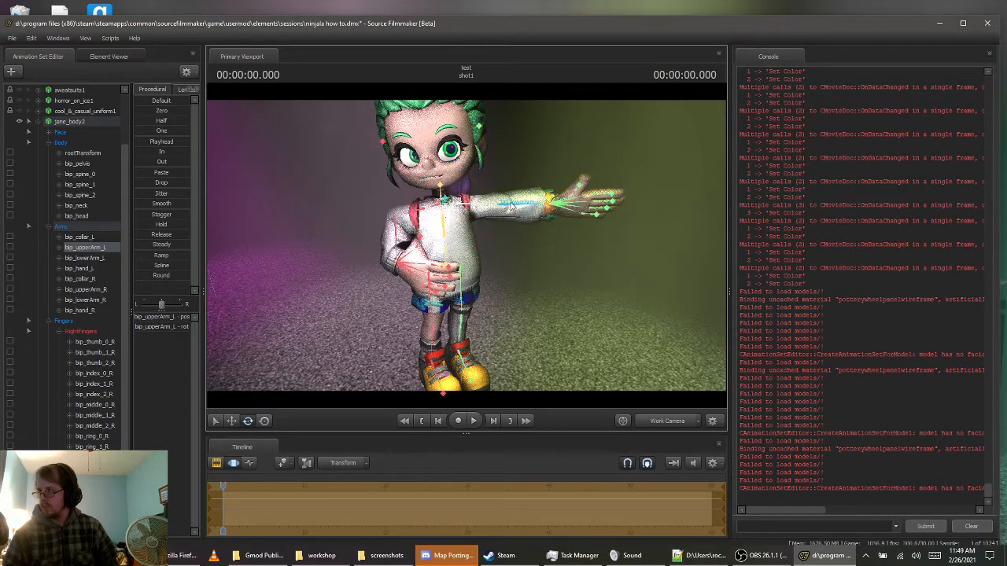
Bend the left elbow to raise the forearm, and angle bip_hand_L so the open palm points up and outward
{"action": "left_click", "coordinate": [543, 202]}
{"action": "mouse_move", "coordinate": [518, 189]}
{"action": "left_mouse_down"}
{"action": "mouse_move", "coordinate": [542, 181]}
{"action": "mouse_move", "coordinate": [523, 198]}
{"action": "left_mouse_up"}
{"action": "left_click", "coordinate": [534, 179]}
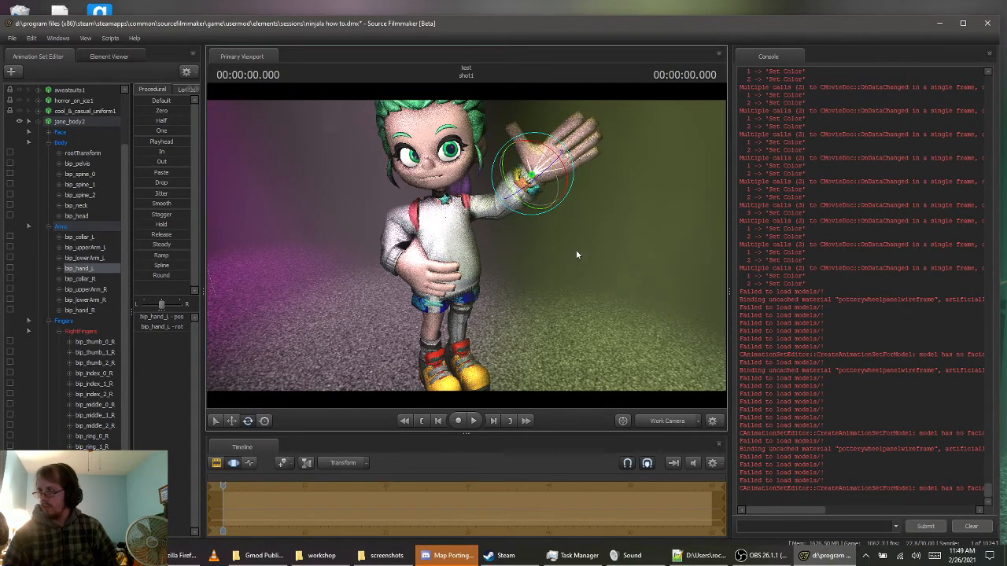
{"action": "key", "text": "s"}
{"action": "mouse_move", "coordinate": [578, 254]}
{"action": "left_mouse_down"}
{"action": "mouse_move", "coordinate": [594, 254]}
{"action": "mouse_move", "coordinate": [571, 254]}
{"action": "left_mouse_up"}
{"action": "key", "text": "w"}
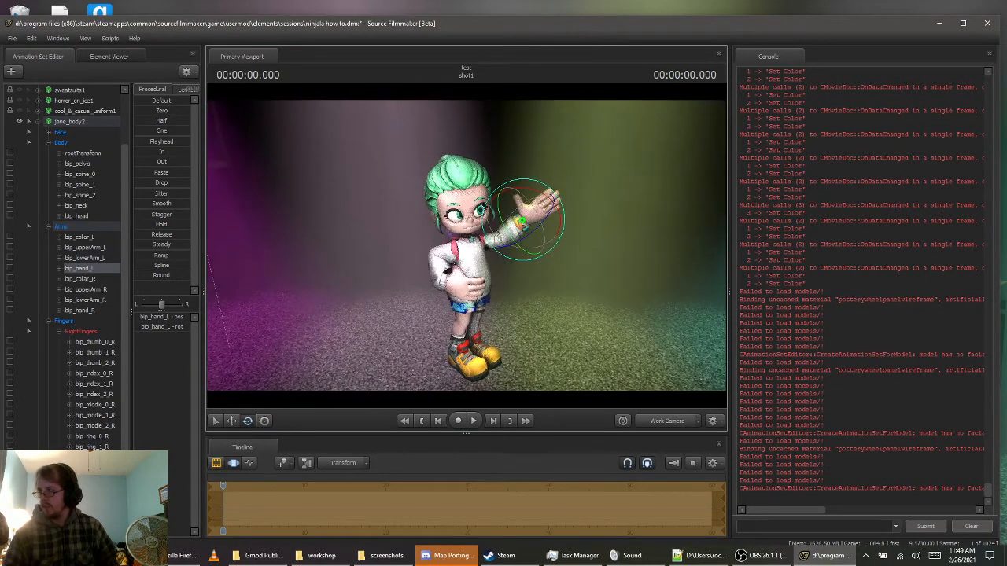
Try to adjust the hair through bip_hair_r and collapse the jane_body2 controls in the animation set list
{"action": "key", "text": "ctrl"}
{"action": "left_click", "coordinate": [464, 187], "text": "ctrl"}
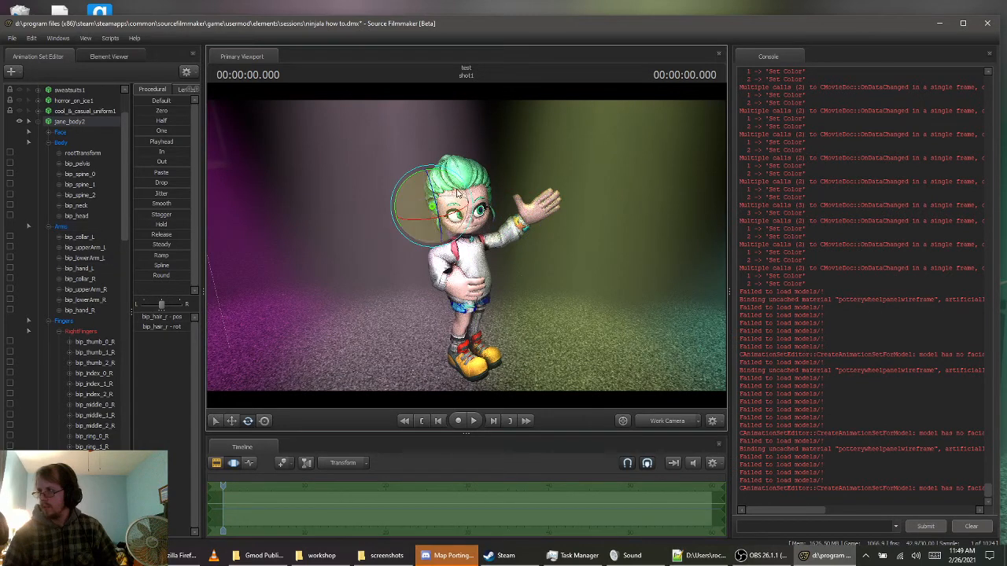
{"action": "left_click_drag", "start_coordinate": [466, 187], "coordinate": [447, 186]}
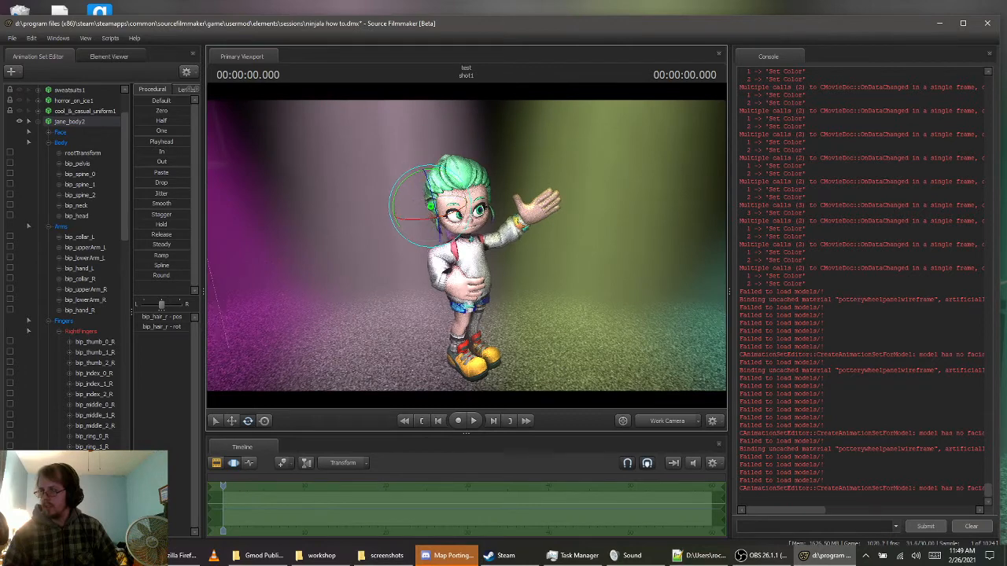
{"action": "key", "text": "w"}
{"action": "mouse_move", "coordinate": [504, 252]}
{"action": "left_mouse_down"}
{"action": "mouse_move", "coordinate": [531, 250]}
{"action": "mouse_move", "coordinate": [503, 250]}
{"action": "left_mouse_up"}
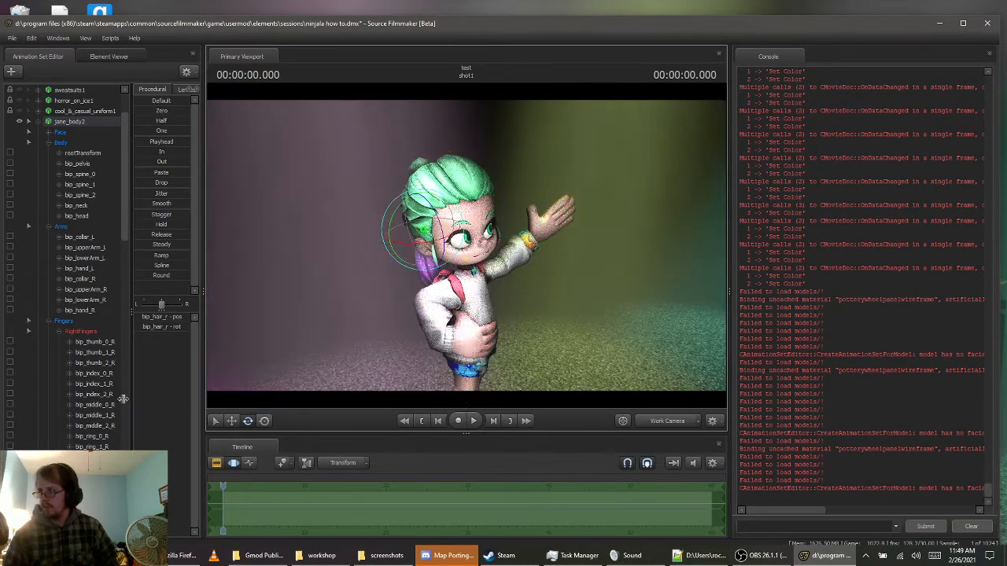
{"action": "left_click", "coordinate": [39, 121]}
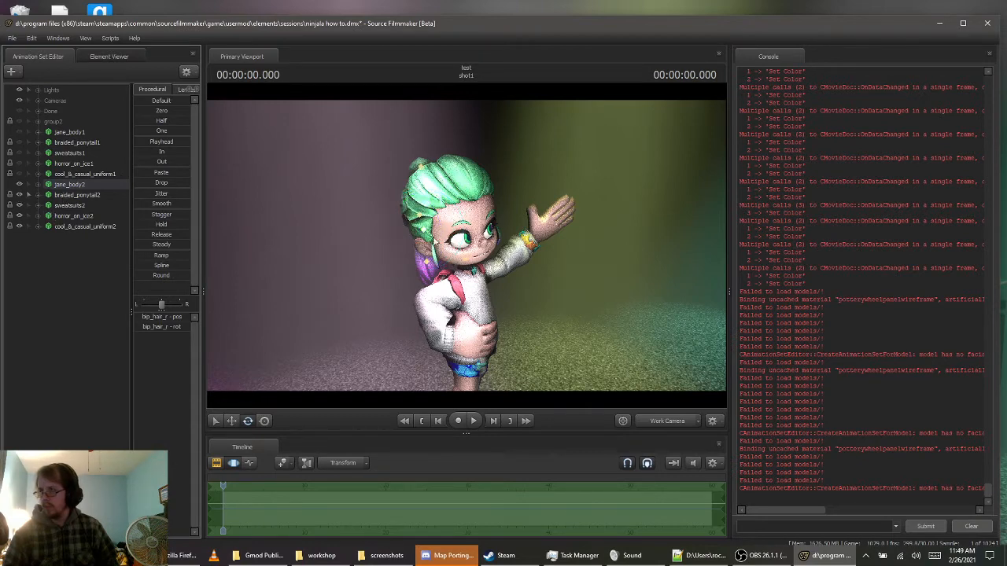
Rotate bip_ponytail_1 of braided_ponytail2 so the ponytail swings backward away from the head
{"action": "key", "text": "ctrl"}
{"action": "left_click_drag", "start_coordinate": [592, 241], "coordinate": [561, 224]}
{"action": "key", "text": "w"}
{"action": "key", "text": "ctrl"}
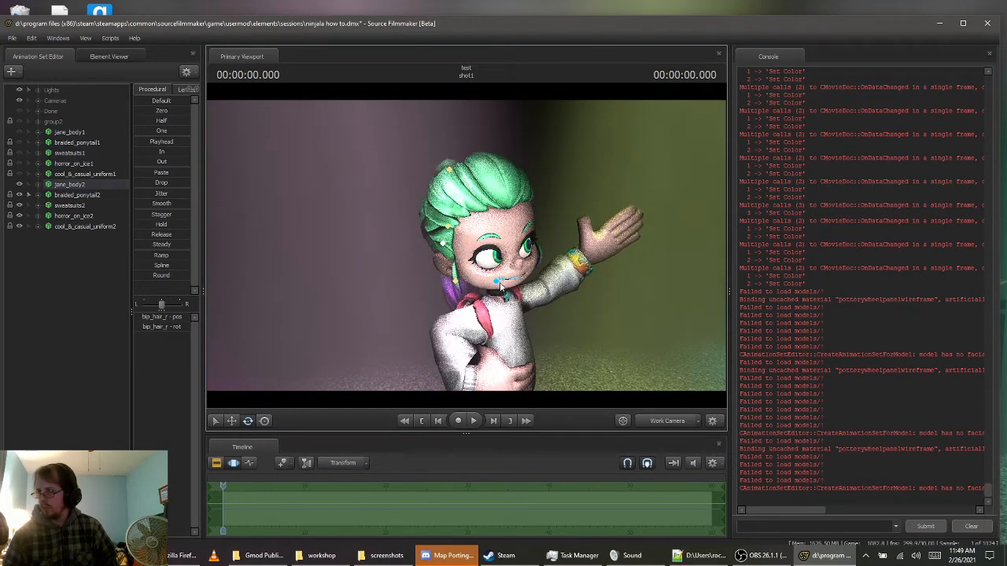
{"action": "left_click", "coordinate": [439, 244], "text": "ctrl"}
{"action": "key", "text": "a"}
{"action": "left_click_drag", "start_coordinate": [438, 236], "coordinate": [445, 203]}
{"action": "key", "text": "ctrl"}
{"action": "left_click", "coordinate": [455, 164], "text": "ctrl"}
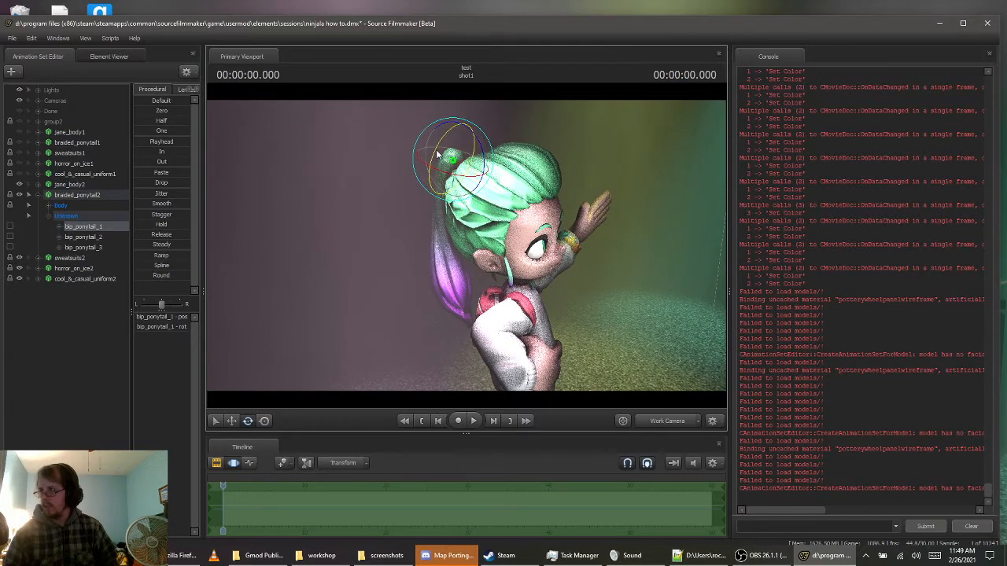
{"action": "left_click_drag", "start_coordinate": [438, 161], "coordinate": [453, 147]}
Rotate bip_ponytail_2 to swing the lower half of the ponytail further back
{"action": "key", "text": "ctrl"}
{"action": "left_click", "coordinate": [410, 223], "text": "ctrl"}
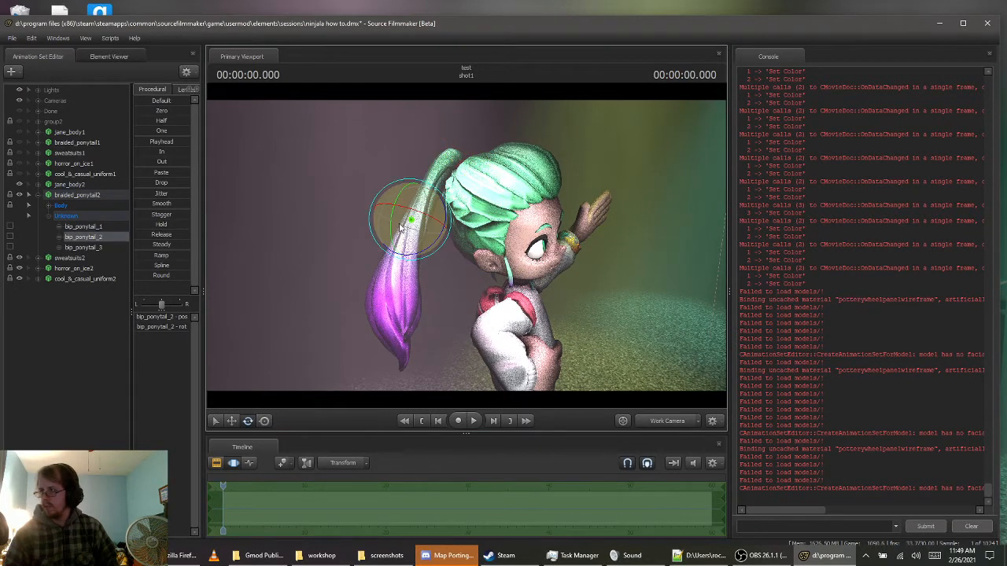
{"action": "left_click_drag", "start_coordinate": [398, 226], "coordinate": [397, 207]}
Refine bip_ponytail_1 and bip_ponytail_2 so the ponytail drops closer to the head and flares backward below
{"action": "key", "text": "ctrl"}
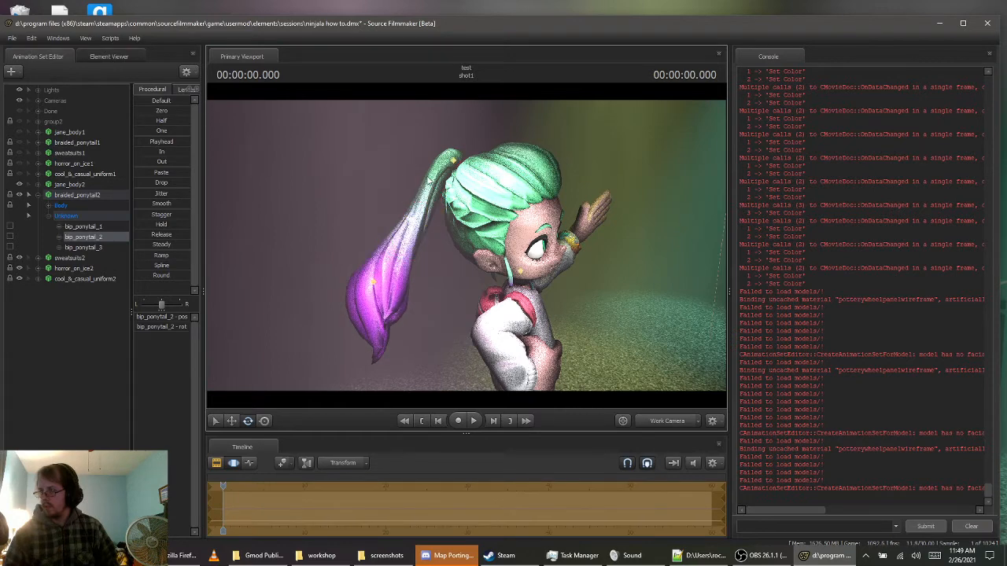
{"action": "left_click", "coordinate": [453, 163], "text": "ctrl"}
{"action": "left_click_drag", "start_coordinate": [451, 165], "coordinate": [432, 178]}
{"action": "left_click", "coordinate": [403, 231], "text": "ctrl"}
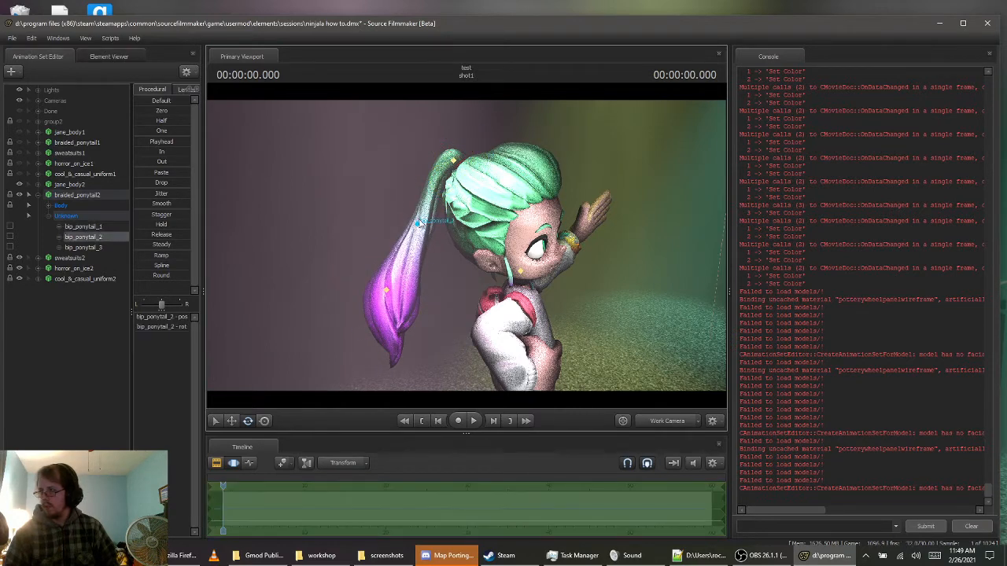
{"action": "left_click_drag", "start_coordinate": [398, 227], "coordinate": [399, 222]}
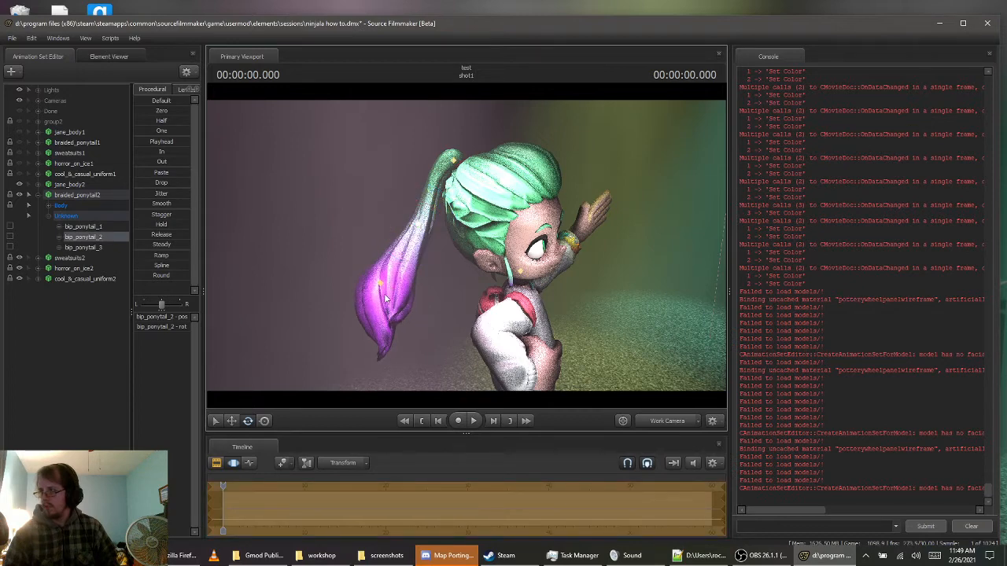
Rotate bip_ponytail_3 to curl the tip of the ponytail backward
{"action": "left_click", "coordinate": [380, 285], "text": "ctrl"}
{"action": "left_click", "coordinate": [379, 285], "text": "ctrl"}
{"action": "left_click", "coordinate": [381, 285], "text": "ctrl"}
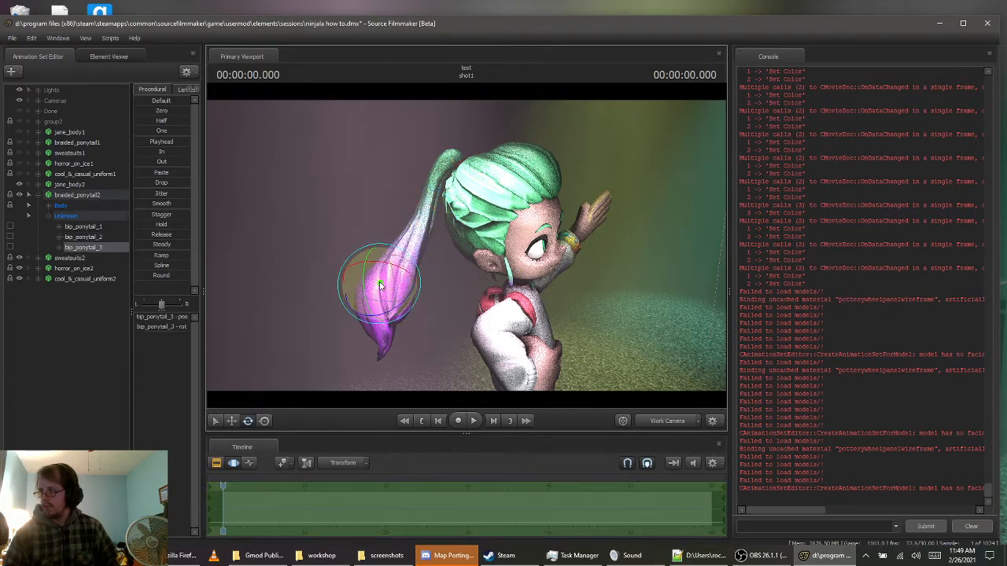
{"action": "left_click_drag", "start_coordinate": [368, 279], "coordinate": [368, 255]}
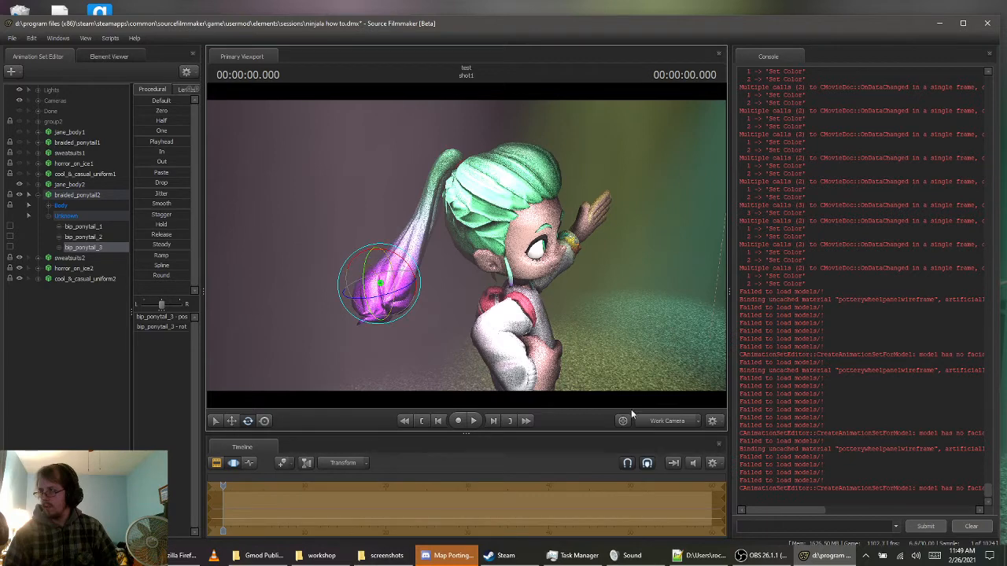
Switch the viewport to camera1 and rotate bip_ponytail_1 so the ponytail hangs lower and closer behind the head
{"action": "left_click", "coordinate": [661, 421]}
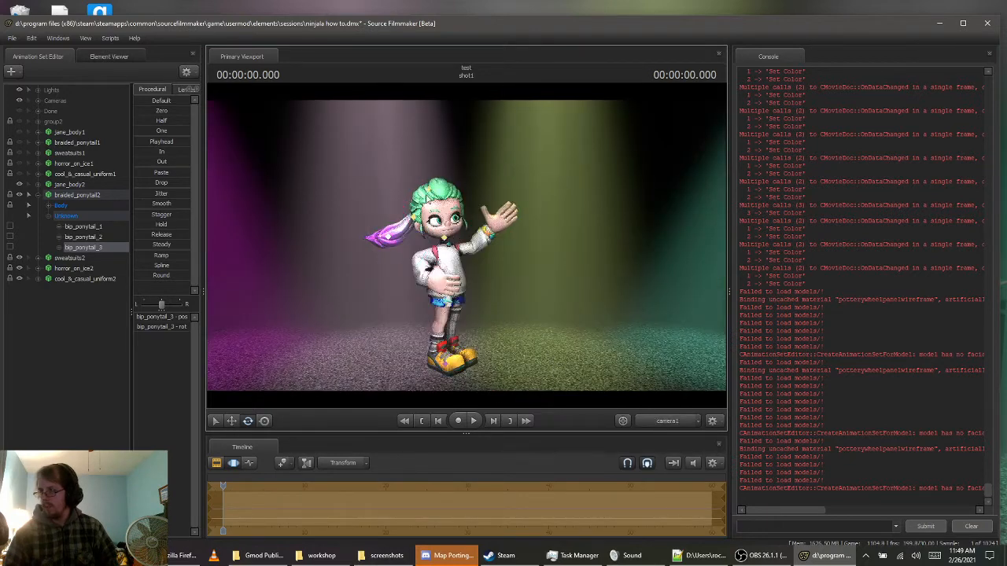
{"action": "left_click", "coordinate": [431, 193], "text": "ctrl"}
{"action": "left_click_drag", "start_coordinate": [402, 166], "coordinate": [400, 176]}
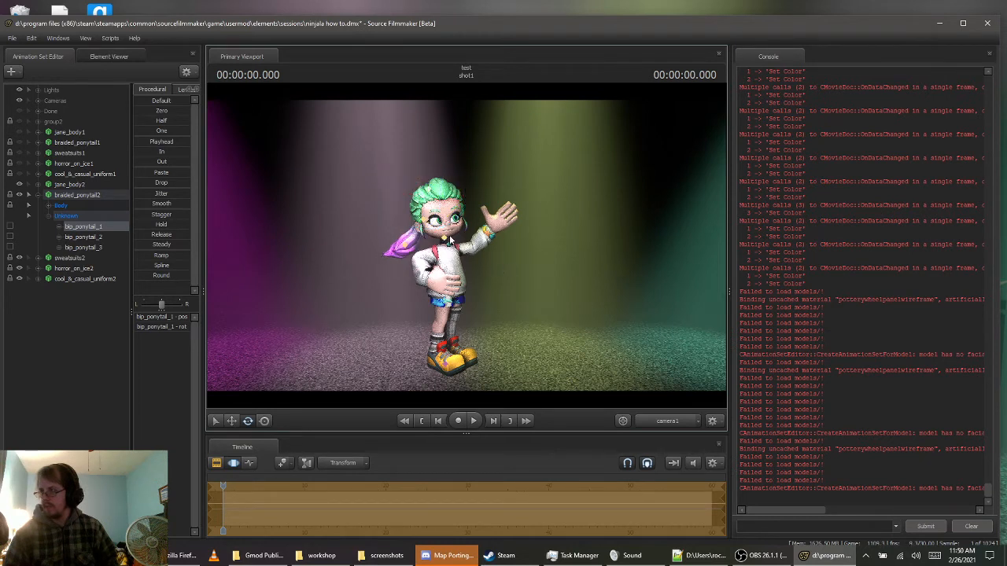
Fold away the braided_ponytail2 controls and expand jane_body2 so its Face subgroups show, with Body, Arms and Fingers collapsed
{"action": "left_click", "coordinate": [490, 236]}
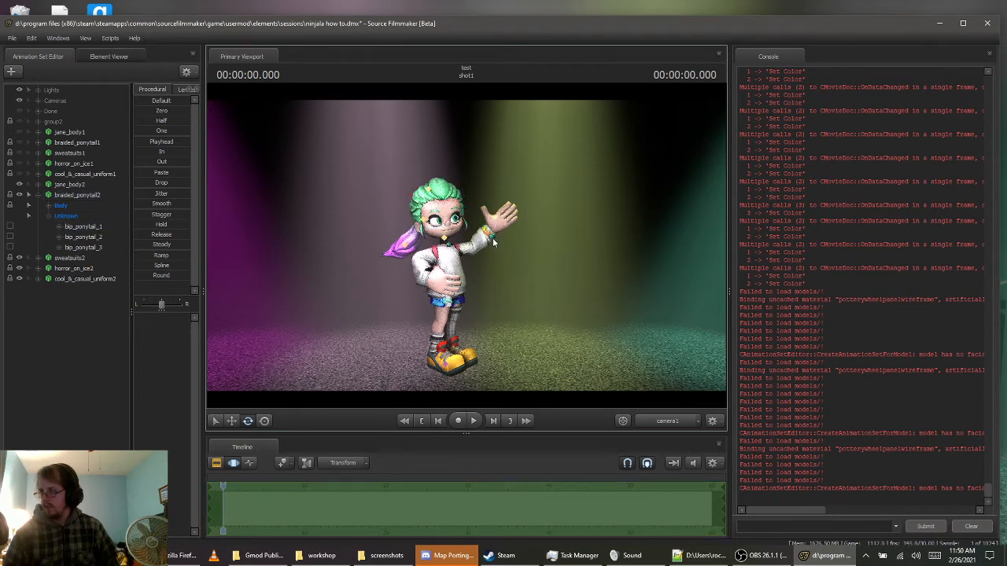
{"action": "left_click", "coordinate": [39, 195]}
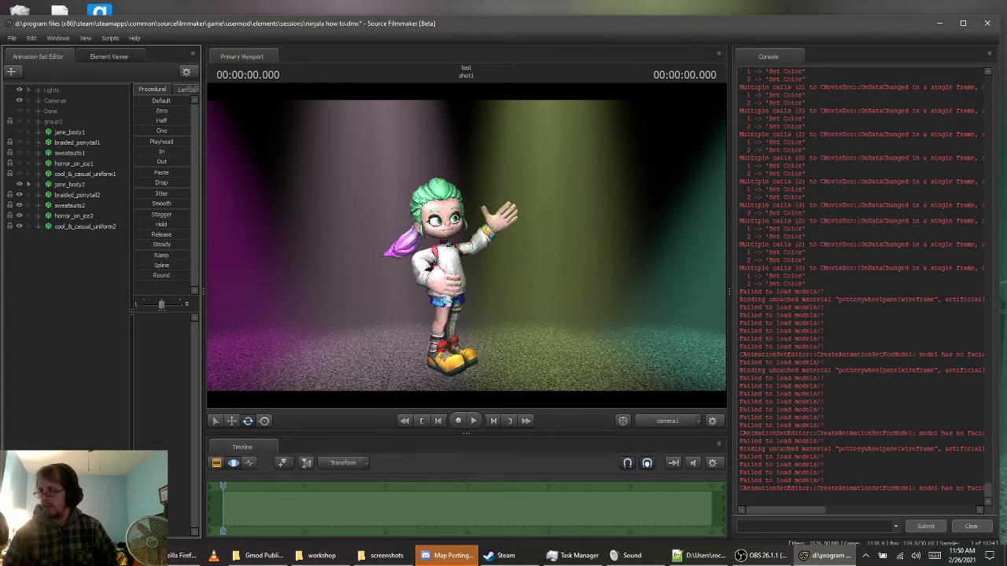
{"action": "left_click", "coordinate": [29, 182]}
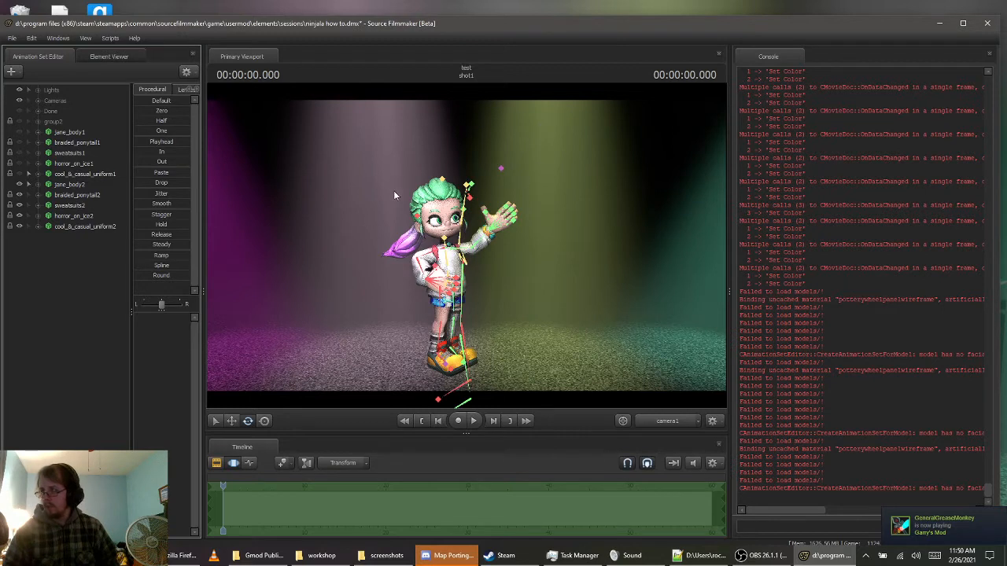
{"action": "left_click", "coordinate": [29, 183]}
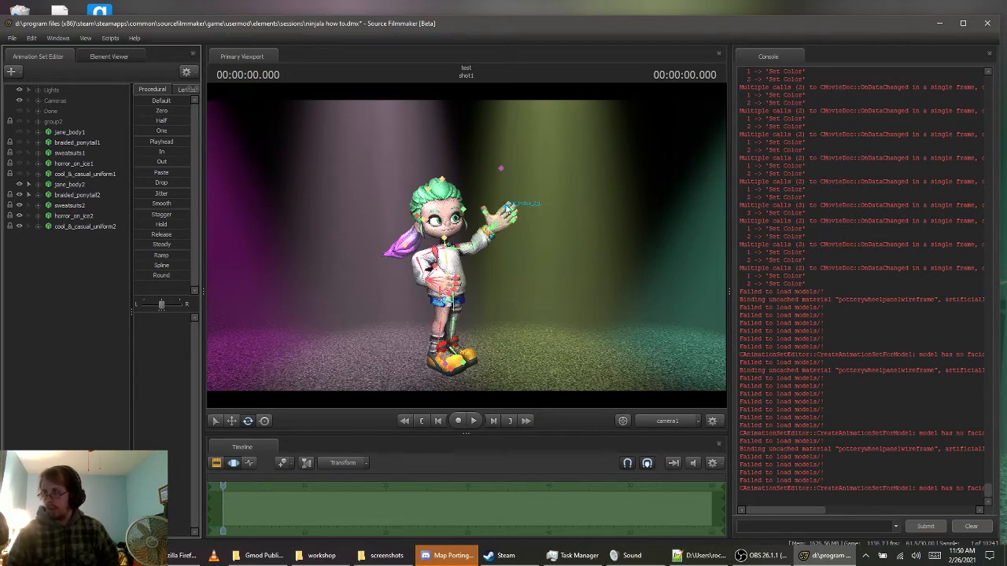
{"action": "left_click", "coordinate": [77, 183]}
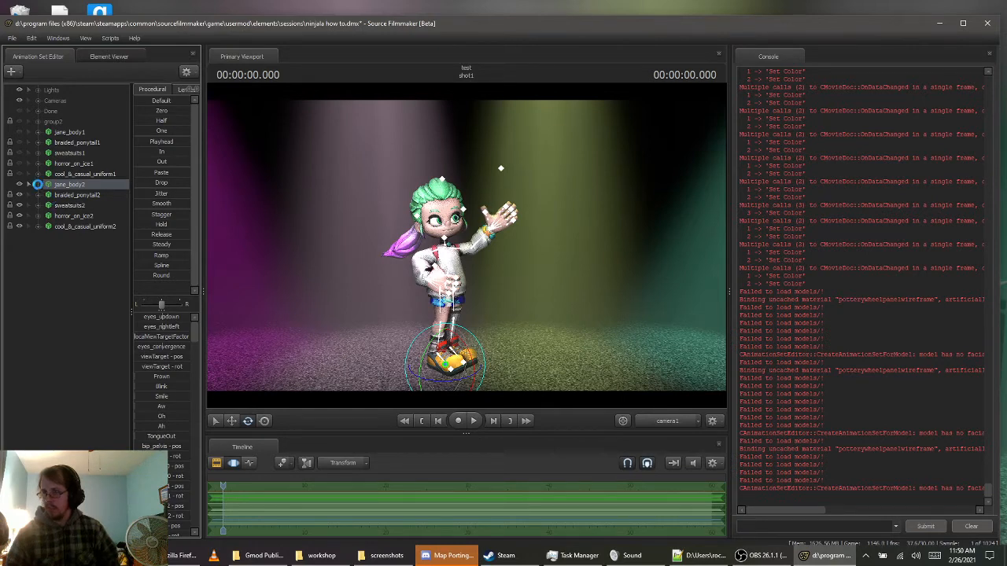
{"action": "left_click", "coordinate": [37, 184]}
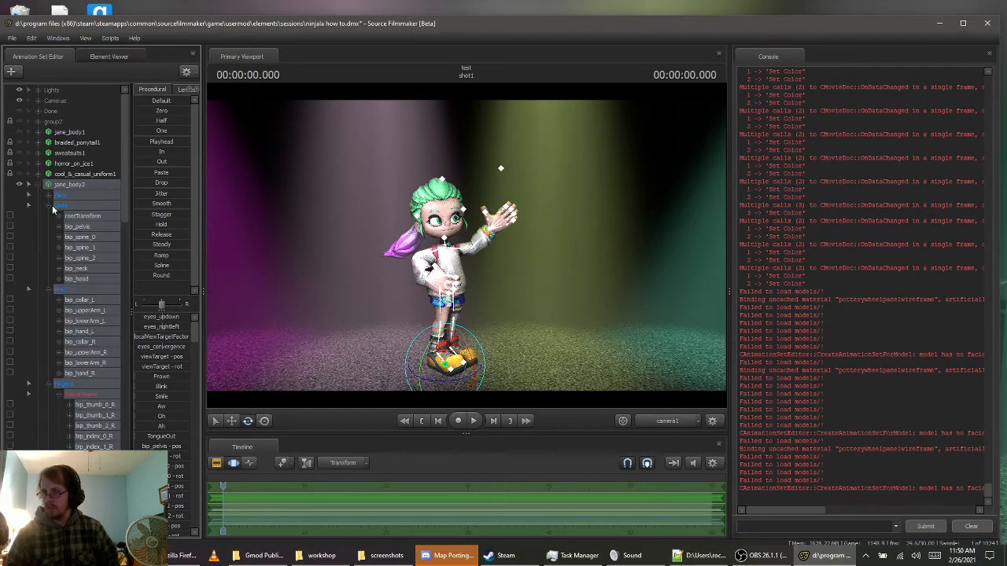
{"action": "left_click", "coordinate": [49, 205]}
{"action": "left_click", "coordinate": [49, 195]}
{"action": "left_click", "coordinate": [49, 257]}
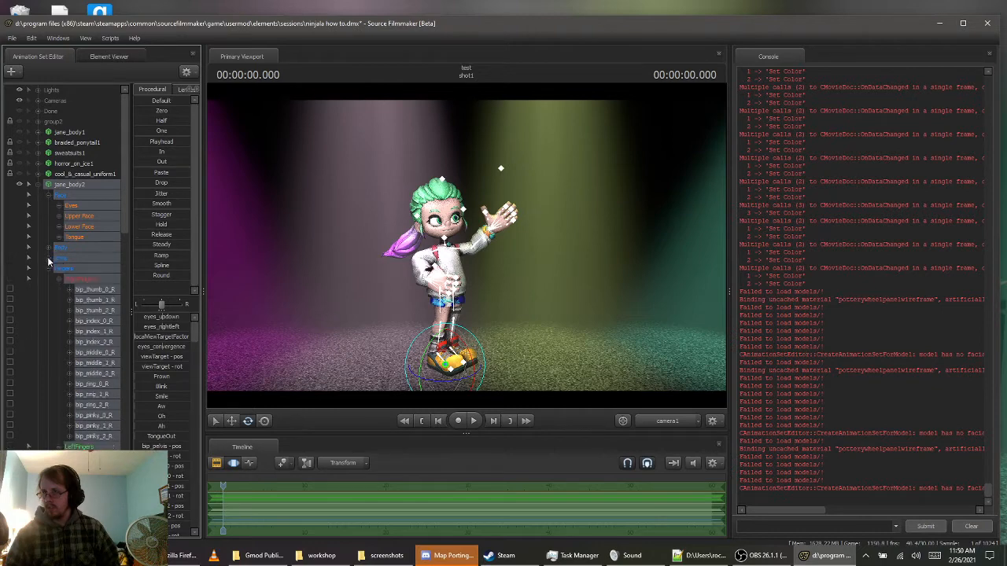
{"action": "left_click", "coordinate": [48, 269]}
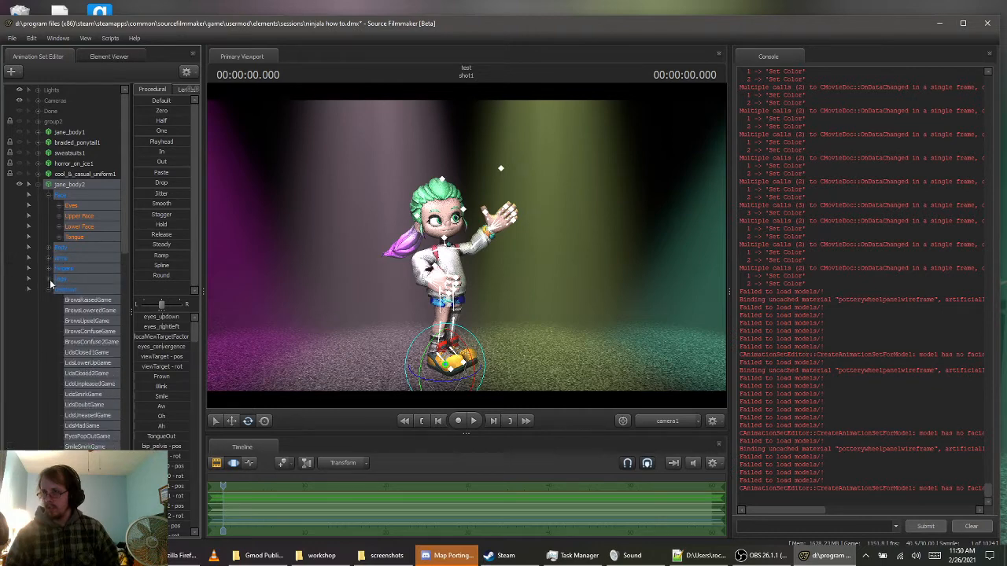
Select jane_body2's Eyes controls and move the view target down from above the hand to the front of her face
{"action": "left_click", "coordinate": [70, 204]}
{"action": "left_click", "coordinate": [71, 206]}
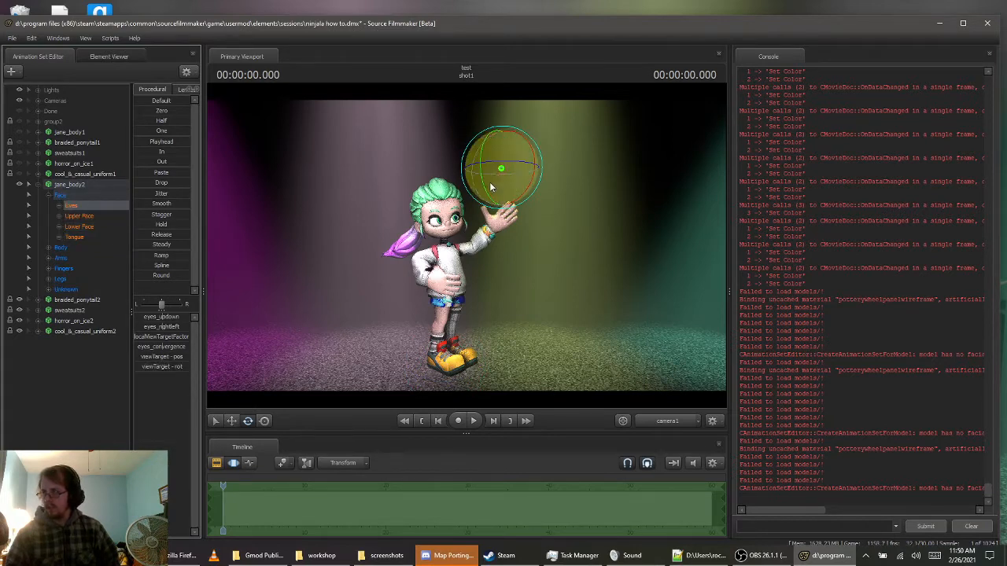
{"action": "key", "text": "w"}
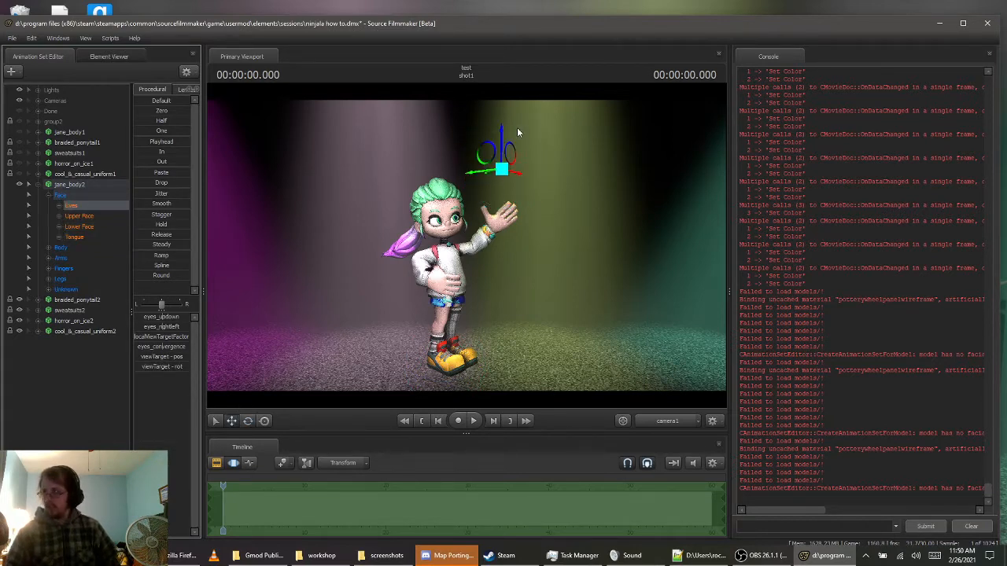
{"action": "left_click_drag", "start_coordinate": [504, 140], "coordinate": [435, 191]}
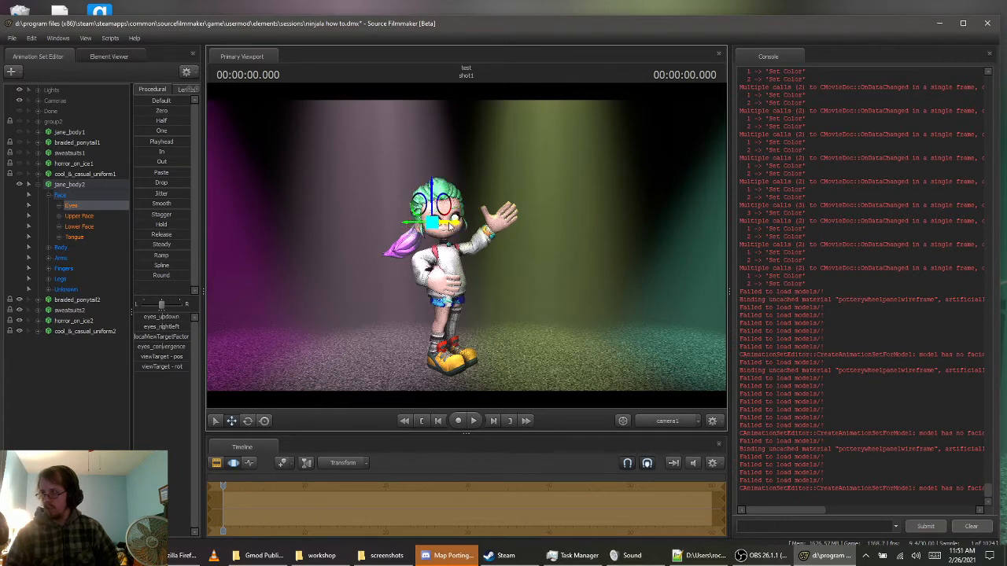
{"action": "left_click_drag", "start_coordinate": [449, 225], "coordinate": [460, 229]}
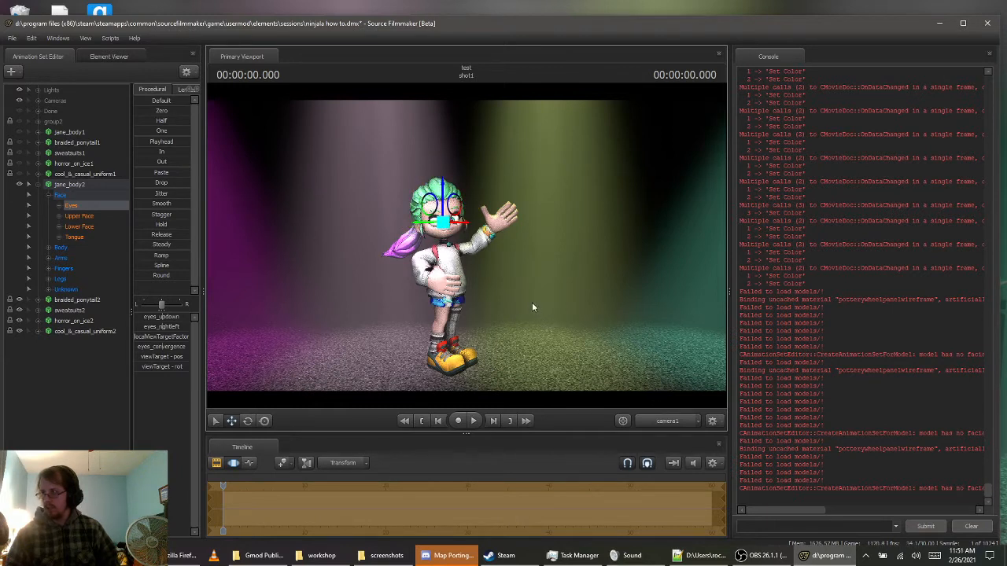
Using the Work Camera, move the eyes' view target out of the head and forward in front of Jane
{"action": "left_click", "coordinate": [668, 421]}
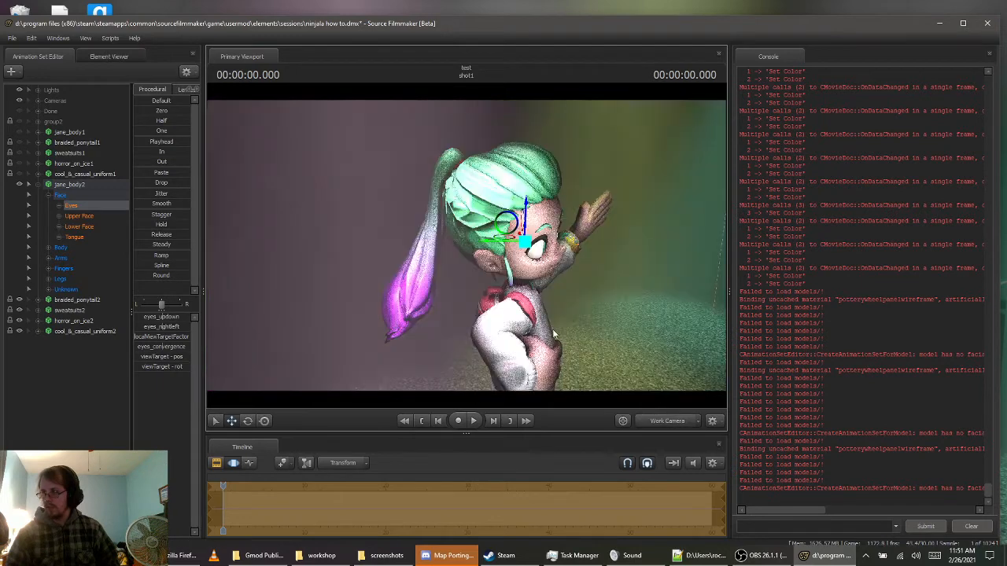
{"action": "left_click_drag", "start_coordinate": [553, 330], "coordinate": [653, 340]}
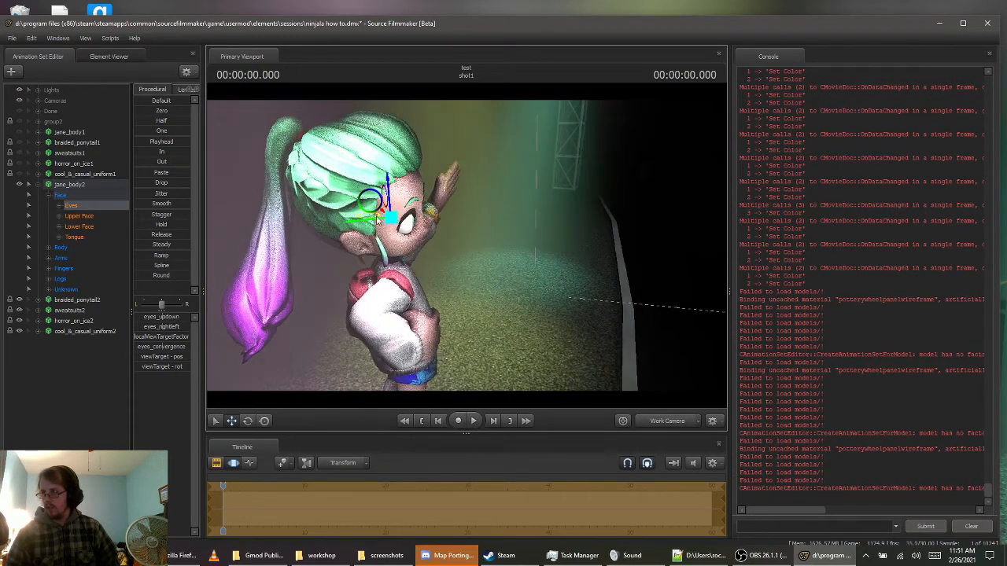
{"action": "left_click_drag", "start_coordinate": [374, 222], "coordinate": [499, 221]}
{"action": "key", "text": "d"}
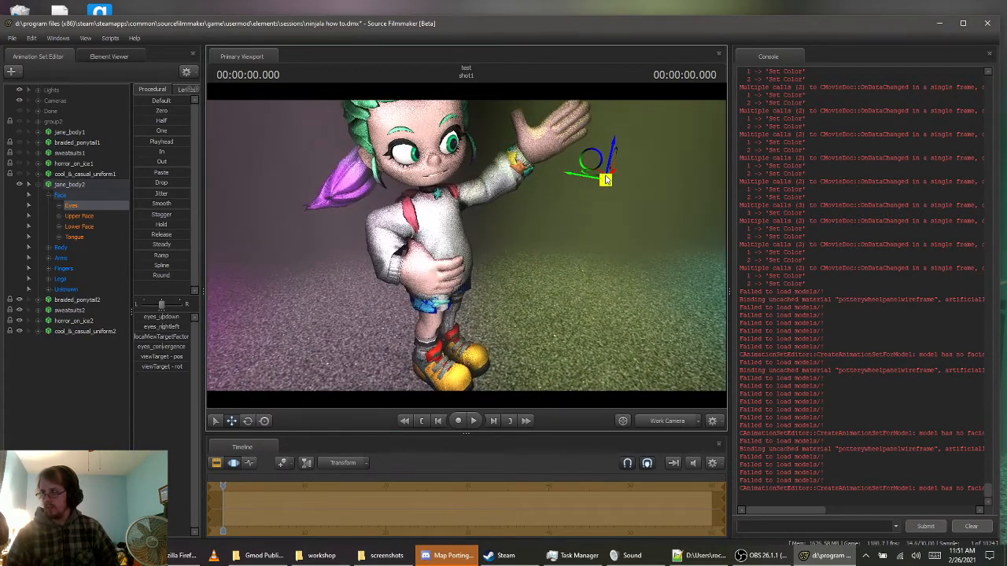
{"action": "left_click_drag", "start_coordinate": [603, 182], "coordinate": [464, 275]}
{"action": "key", "text": "a"}
{"action": "key", "text": "s"}
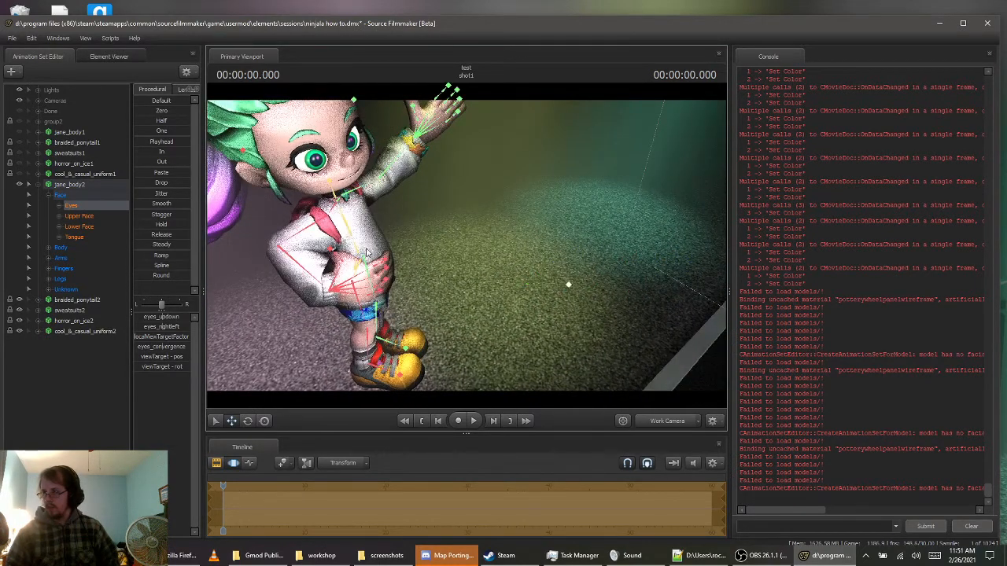
Raise the eyes' view target to about head height and fine-tune it through camera1 so Jane looks toward the camera
{"action": "left_click", "coordinate": [568, 285]}
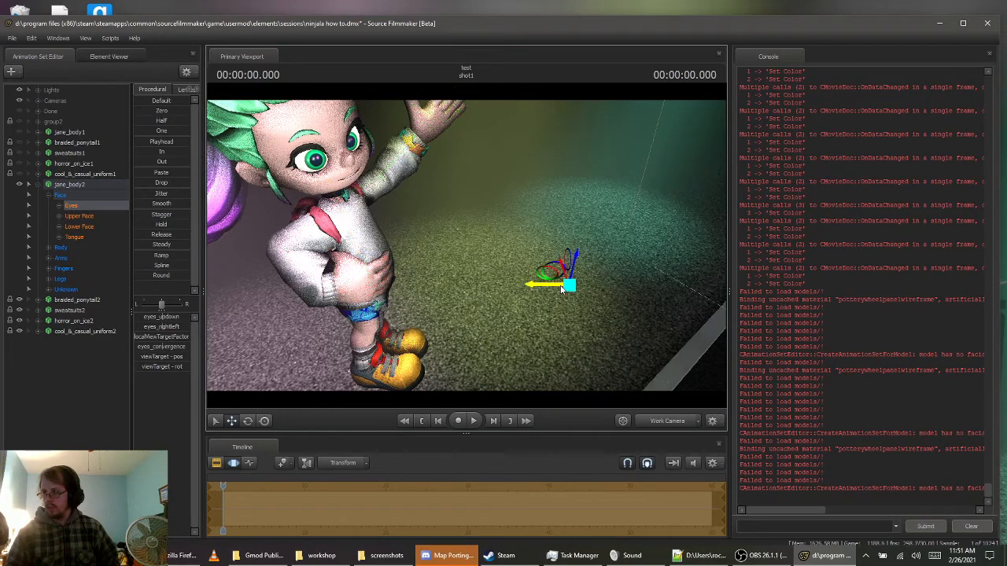
{"action": "key", "text": "s"}
{"action": "left_click_drag", "start_coordinate": [472, 242], "coordinate": [445, 296]}
{"action": "key", "text": "d"}
{"action": "key", "text": "a"}
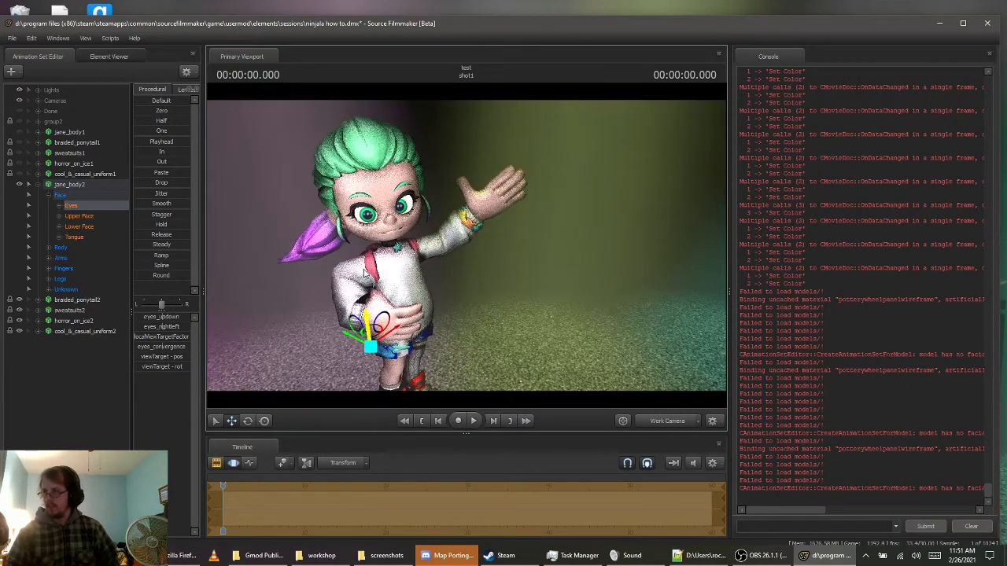
{"action": "left_click_drag", "start_coordinate": [367, 316], "coordinate": [358, 238]}
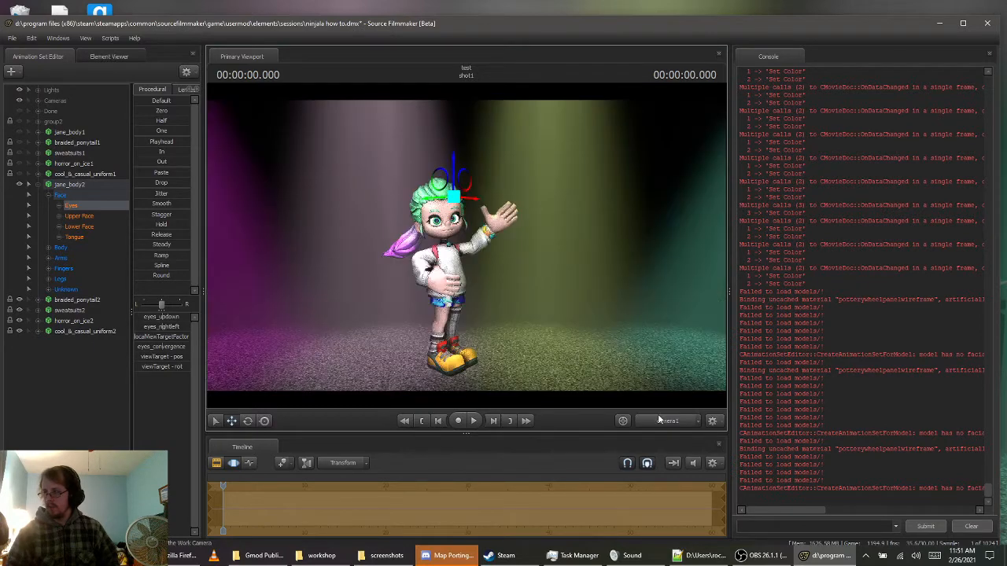
{"action": "left_click", "coordinate": [667, 421]}
{"action": "left_click_drag", "start_coordinate": [454, 163], "coordinate": [454, 175]}
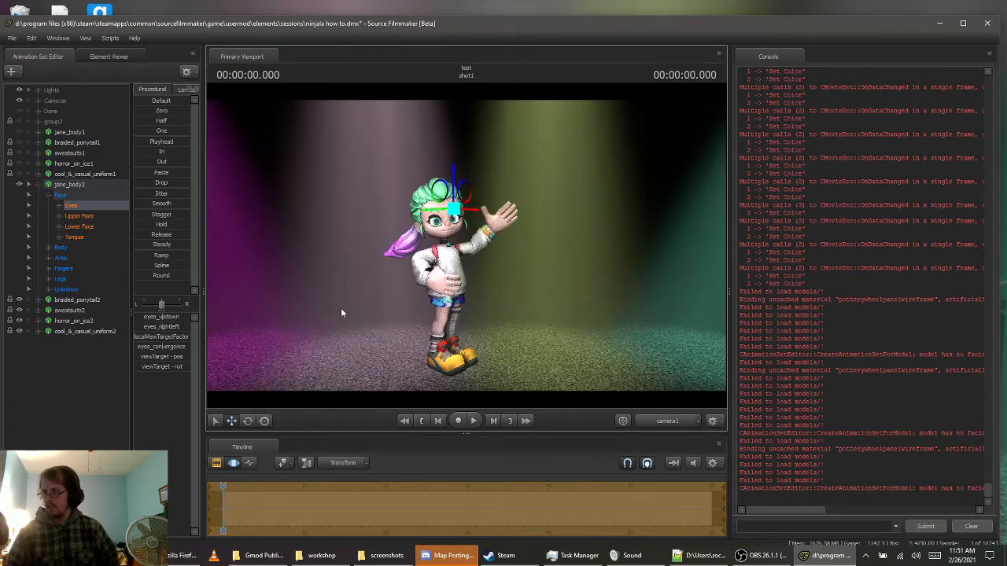
Give jane_body2 an open-mouthed smile by raising the AhGame flex in the Unknown group
{"action": "left_click", "coordinate": [66, 289]}
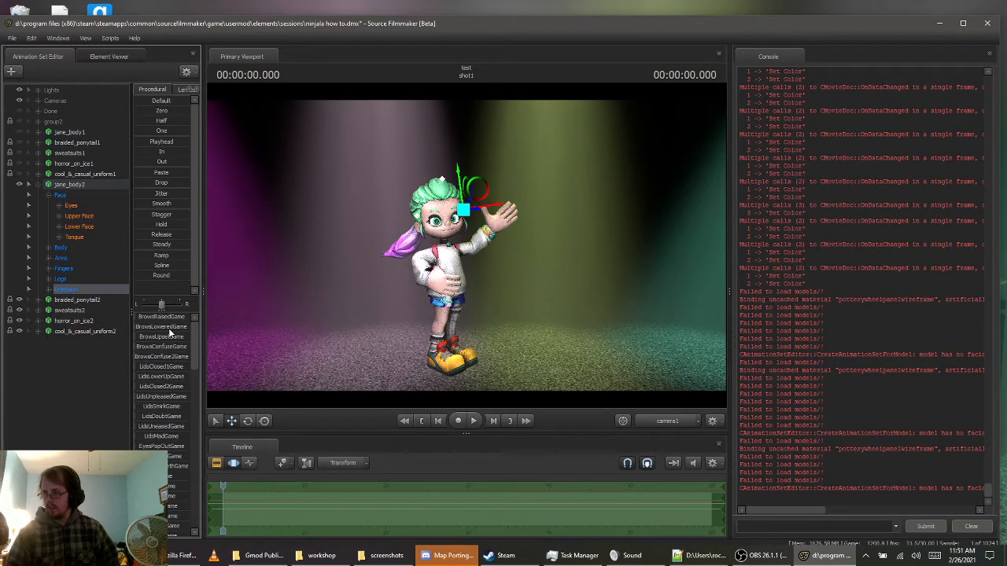
{"action": "scroll", "coordinate": [197, 366], "scroll_direction": "down", "scroll_amount": 2}
{"action": "scroll", "coordinate": [191, 396], "scroll_direction": "down", "scroll_amount": 1}
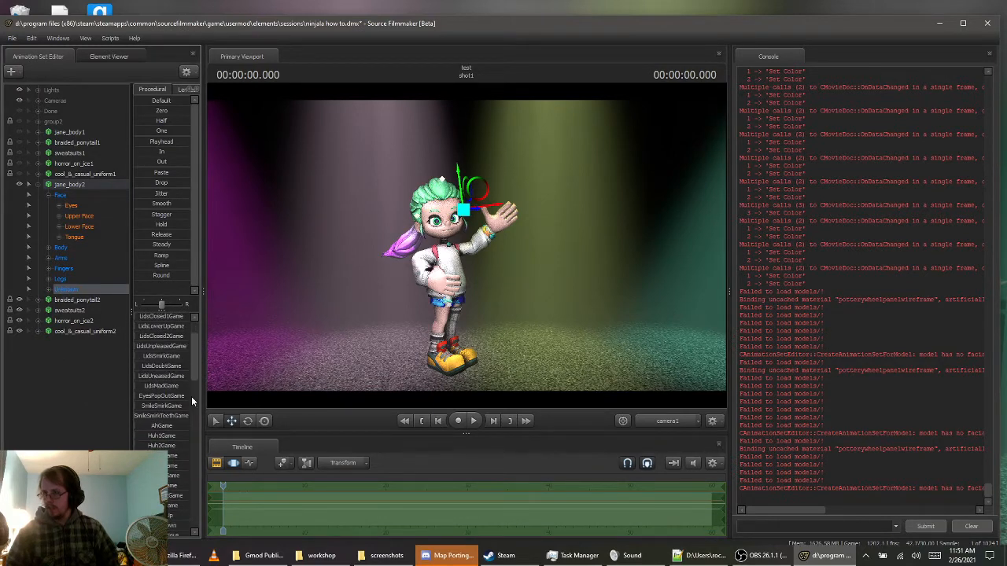
{"action": "left_click", "coordinate": [150, 430]}
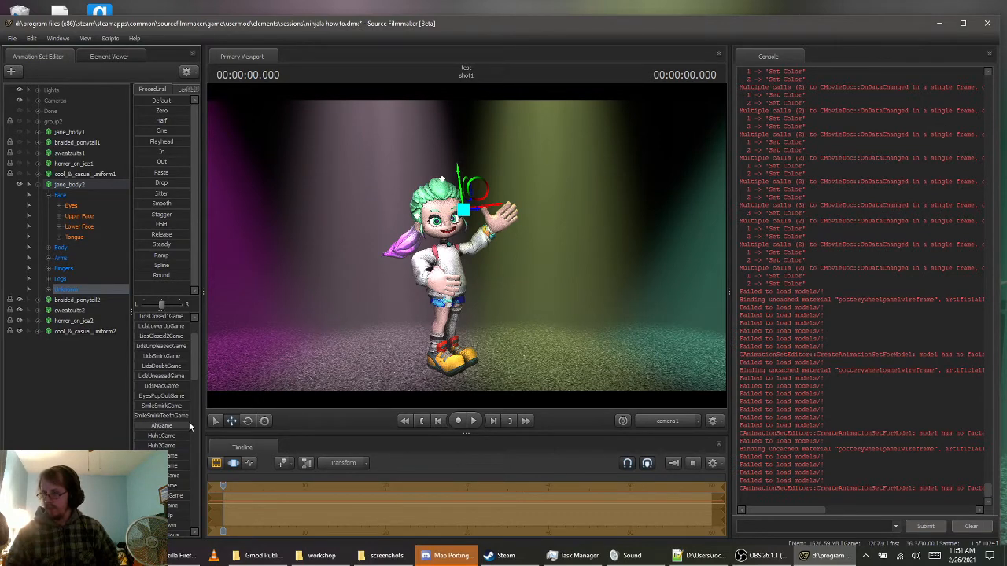
{"action": "left_click", "coordinate": [146, 427]}
{"action": "scroll", "coordinate": [167, 334], "scroll_direction": "up", "scroll_amount": 2}
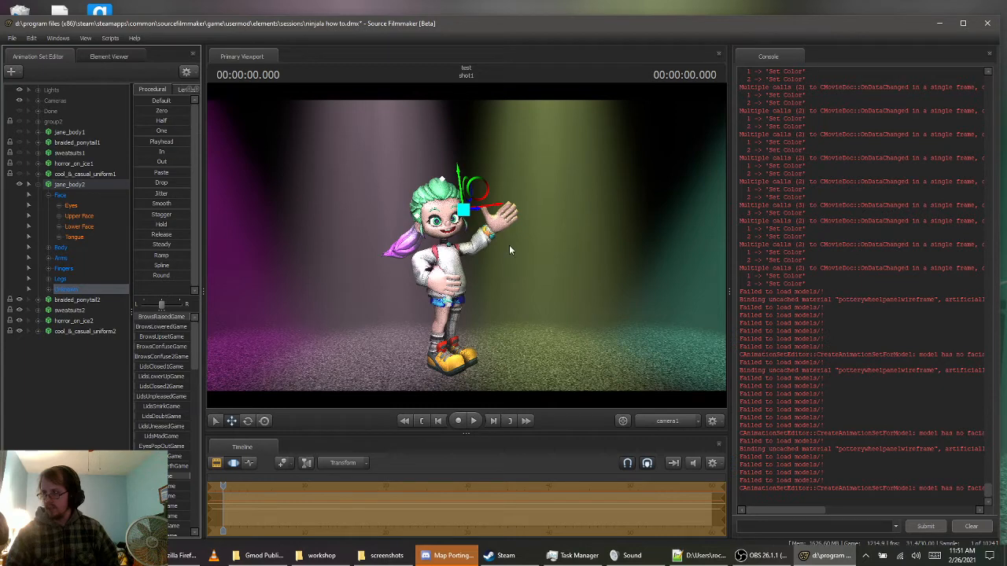
Check the finished pose through the Work Camera and camera1, and save the session
{"action": "key", "text": "ctrl"}
{"action": "left_click", "coordinate": [663, 420]}
{"action": "left_click", "coordinate": [680, 421]}
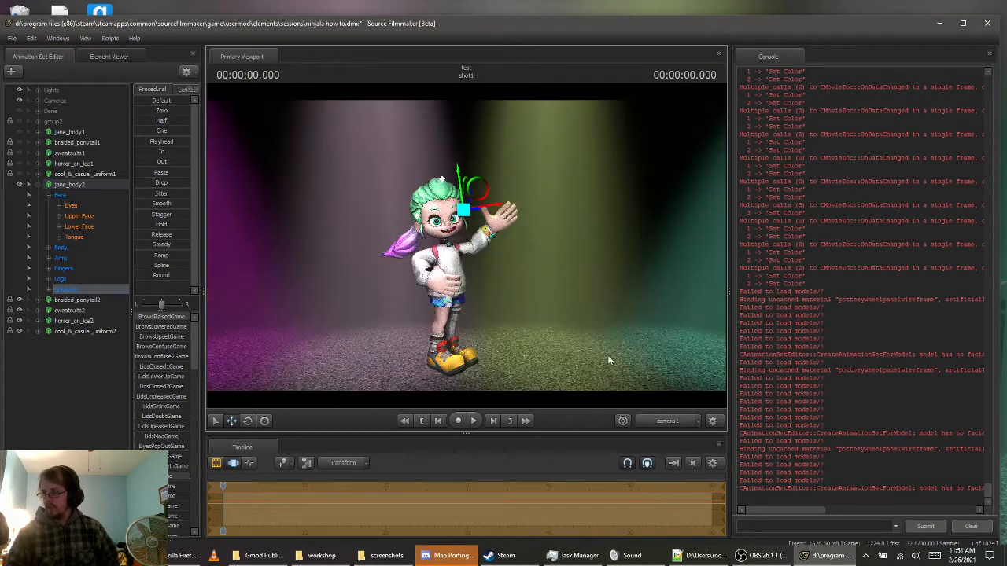
{"action": "left_click", "coordinate": [13, 38]}
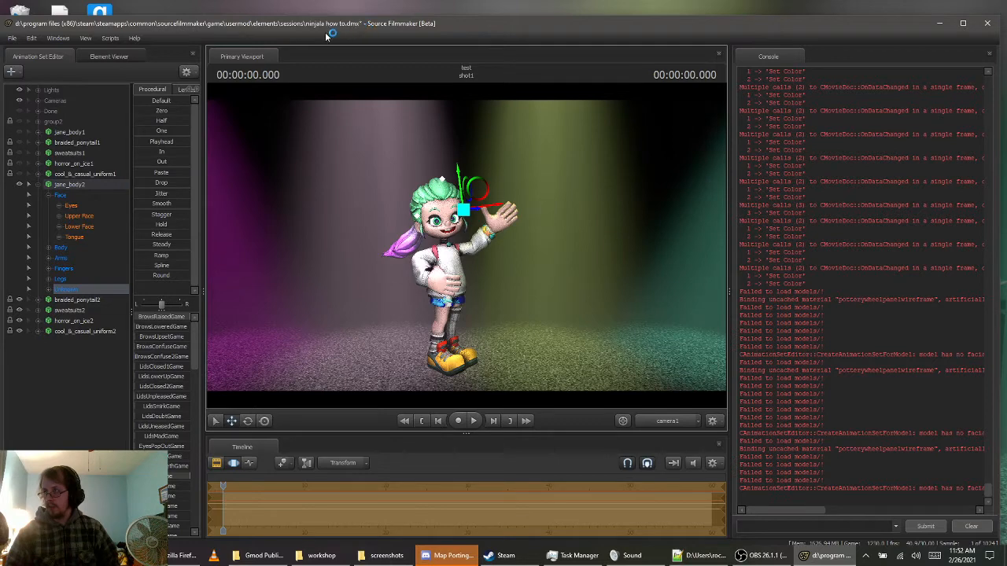
Review the poster export settings, including format and image size, and dismiss them without exporting
{"action": "left_click", "coordinate": [10, 40]}
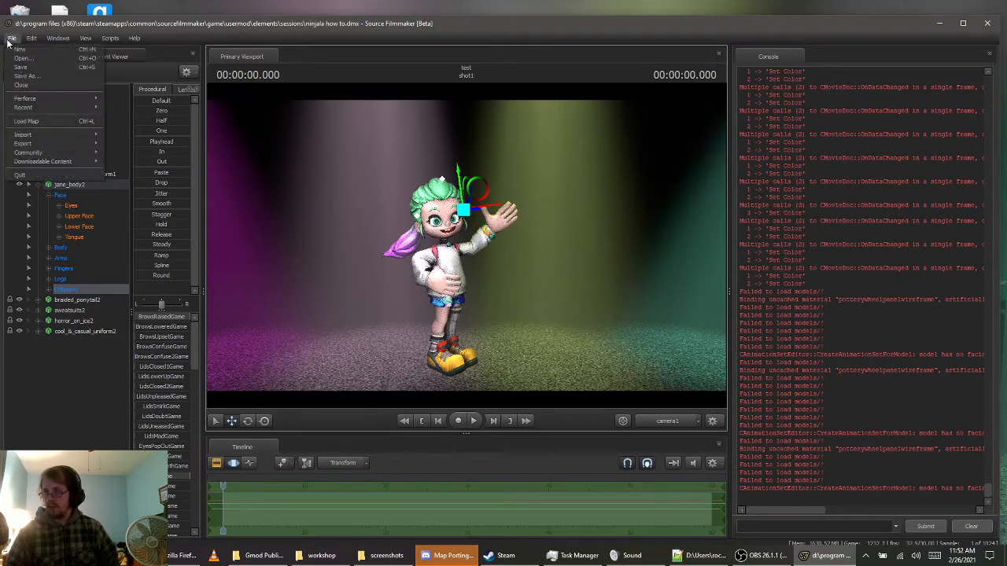
{"action": "mouse_move", "coordinate": [46, 144]}
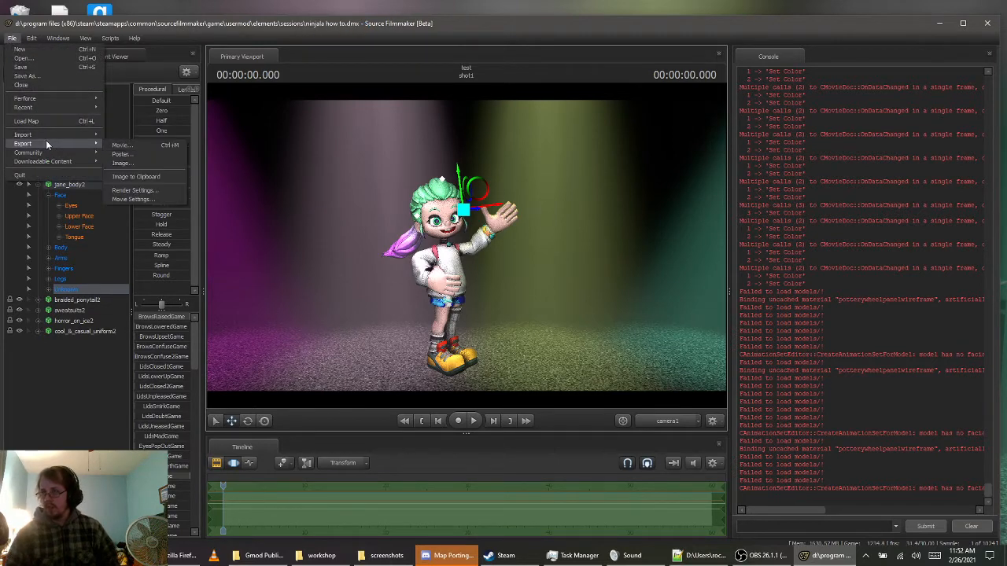
{"action": "left_click", "coordinate": [126, 155]}
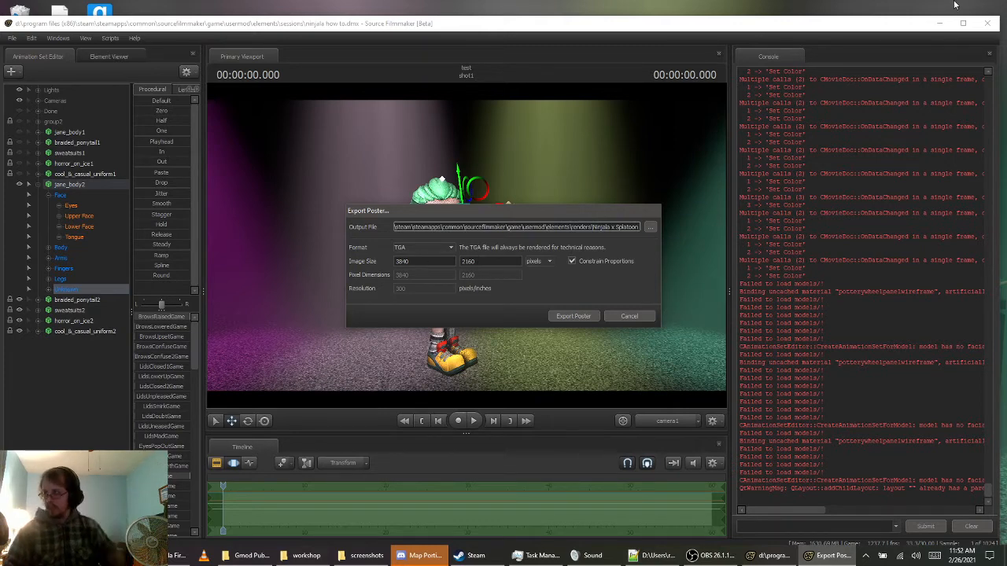
{"action": "left_click", "coordinate": [630, 316]}
Switch to the desktop and inspect the launch resolution options in the 4K SFM shortcut's properties
{"action": "left_click", "coordinate": [940, 23]}
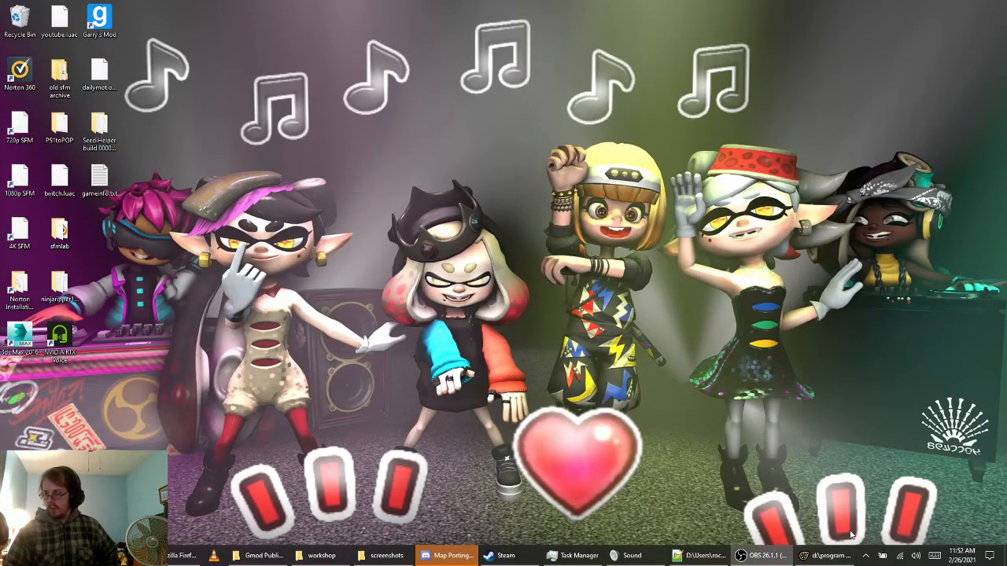
{"action": "left_click", "coordinate": [828, 555]}
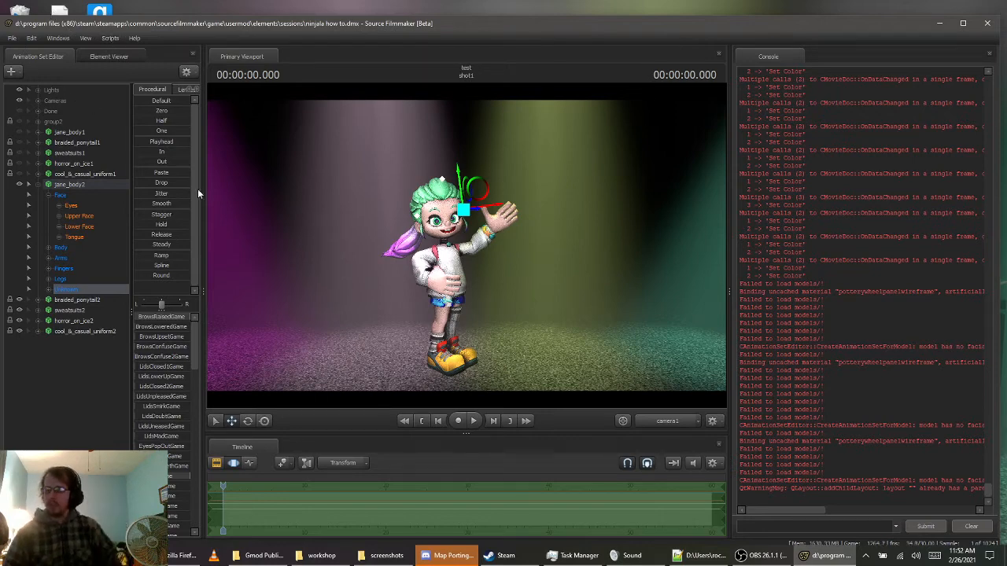
{"action": "left_click", "coordinate": [940, 22]}
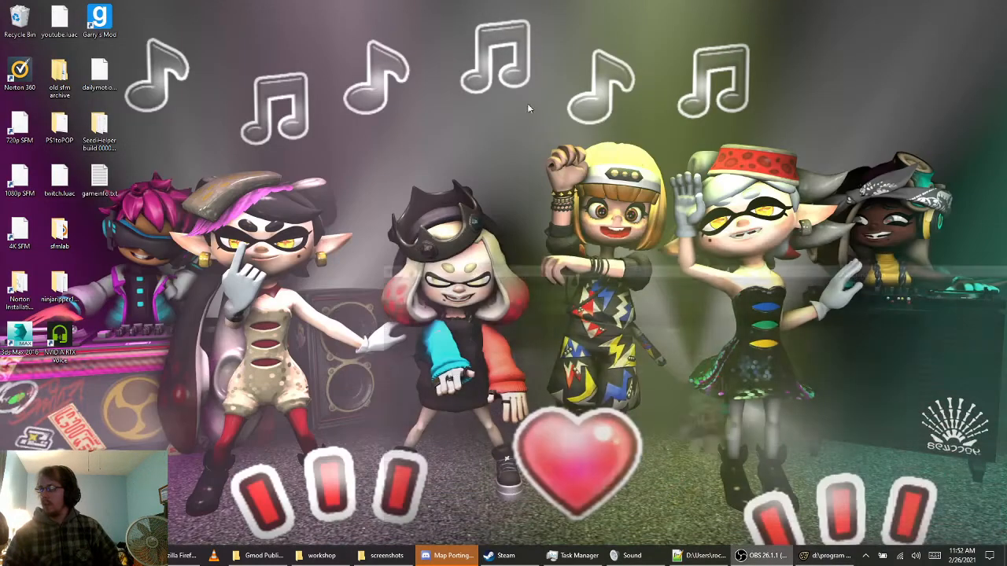
{"action": "right_click", "coordinate": [14, 226]}
{"action": "left_click", "coordinate": [49, 347]}
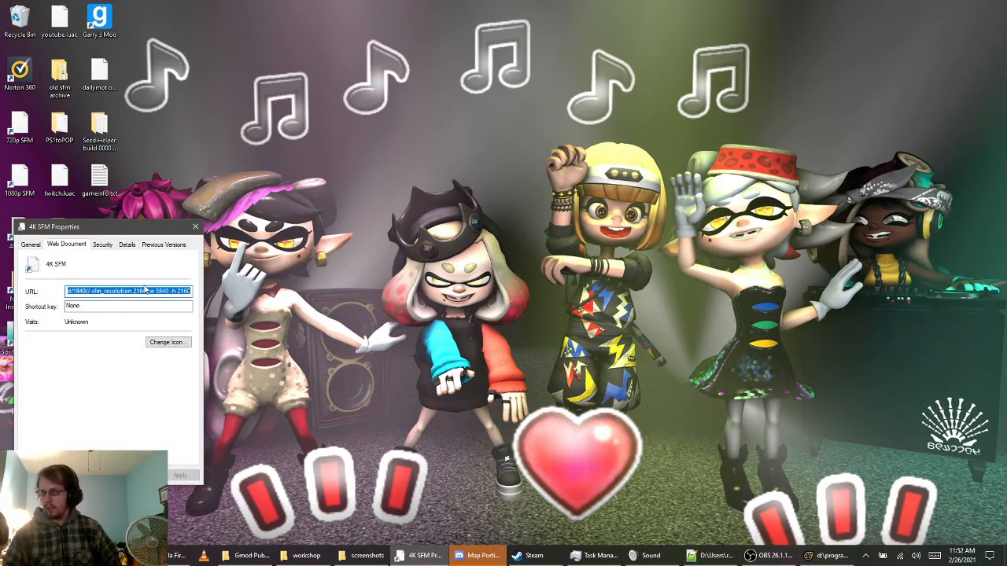
{"action": "left_click", "coordinate": [195, 226]}
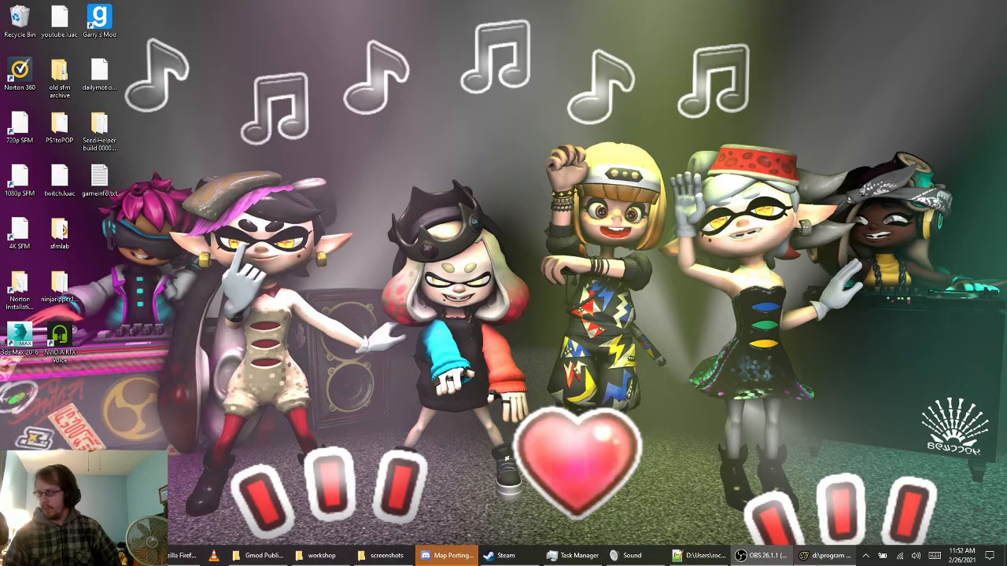
Switch to Source Filmmaker, start a poster export named "New Custom Ninjala", and cancel its rendering
{"action": "left_click", "coordinate": [831, 556]}
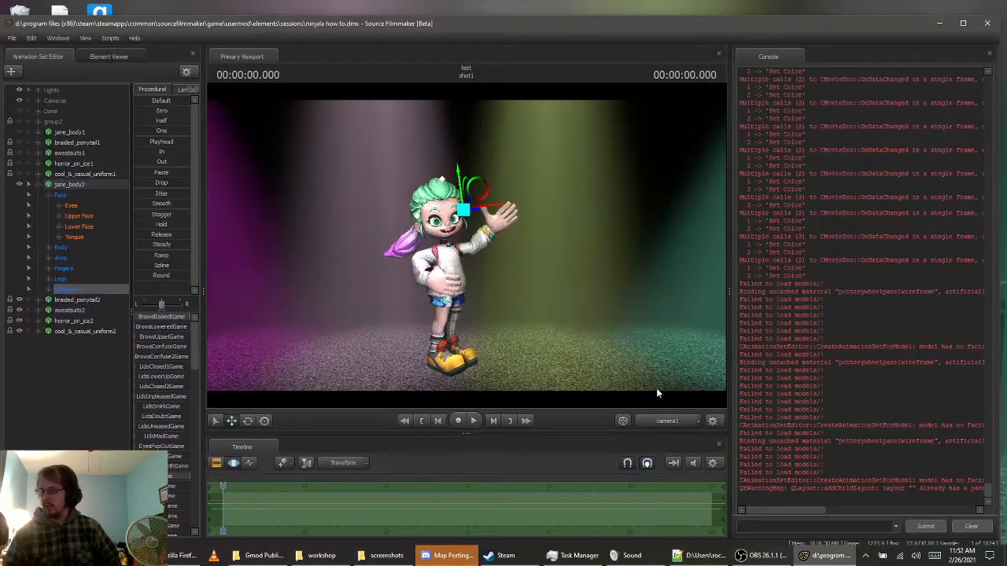
{"action": "left_click", "coordinate": [12, 38]}
{"action": "mouse_move", "coordinate": [52, 143]}
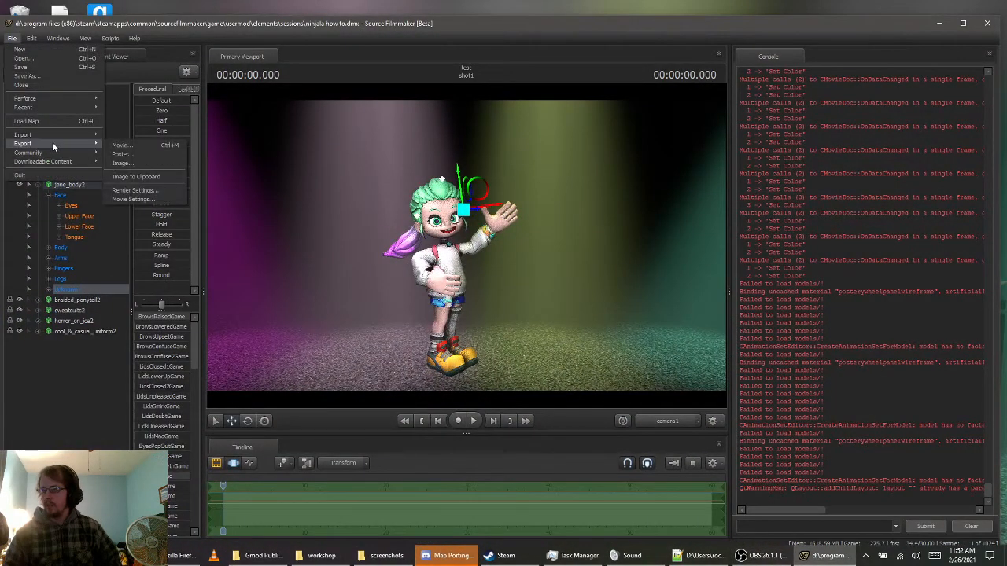
{"action": "left_click", "coordinate": [146, 153]}
{"action": "left_click_drag", "start_coordinate": [592, 227], "coordinate": [653, 233]}
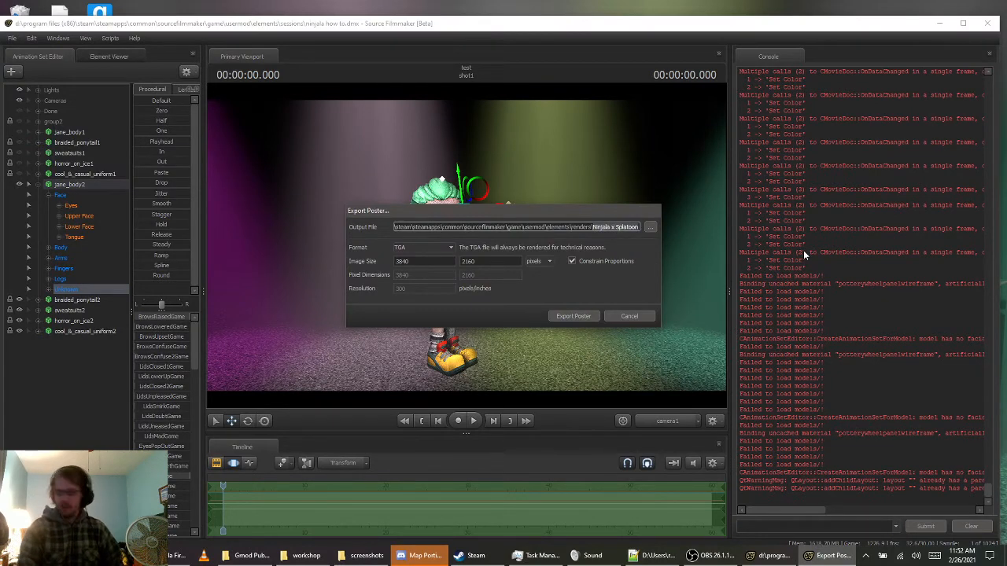
{"action": "type", "text": "New Cus"}
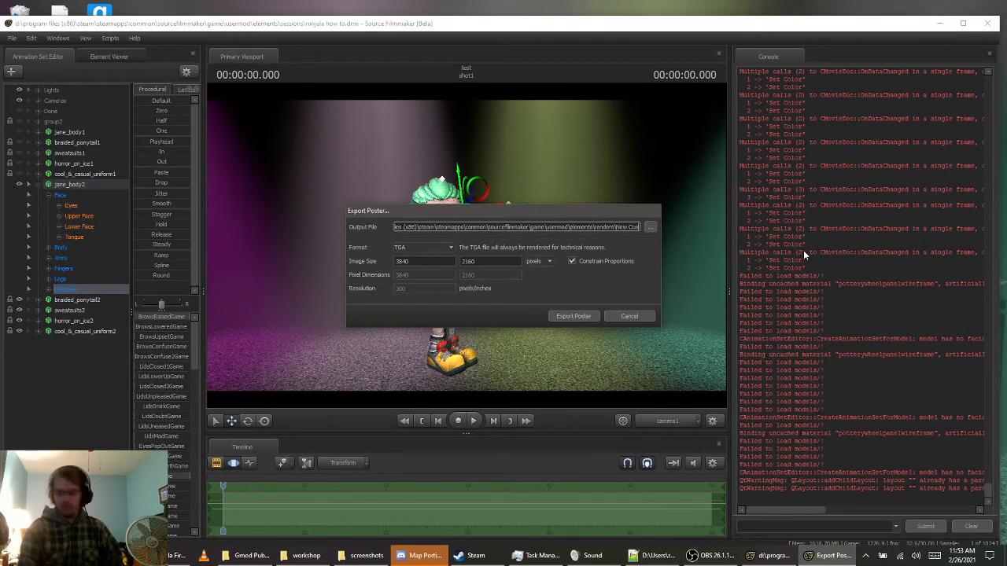
{"action": "type", "text": "tom Ninjala"}
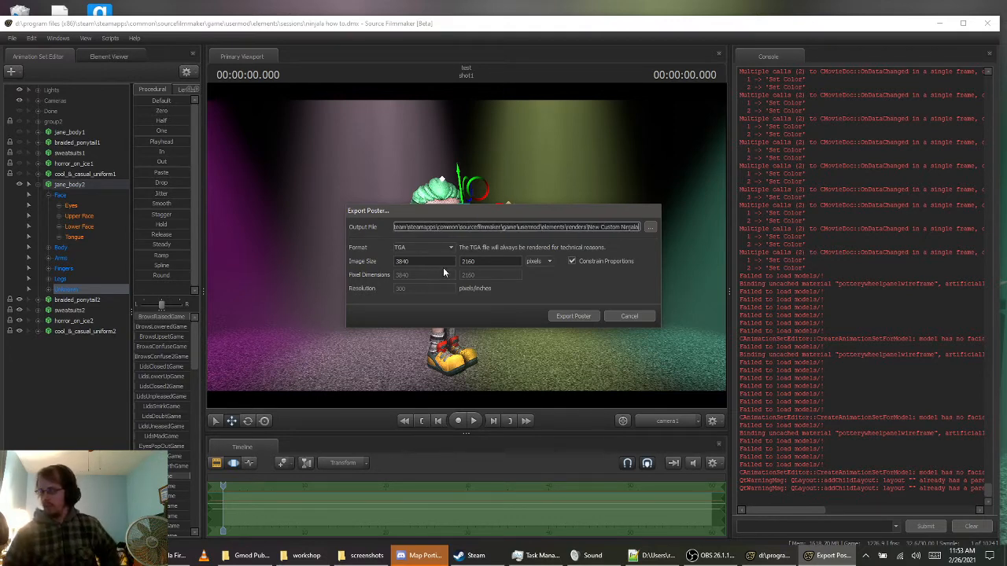
{"action": "left_click", "coordinate": [590, 315]}
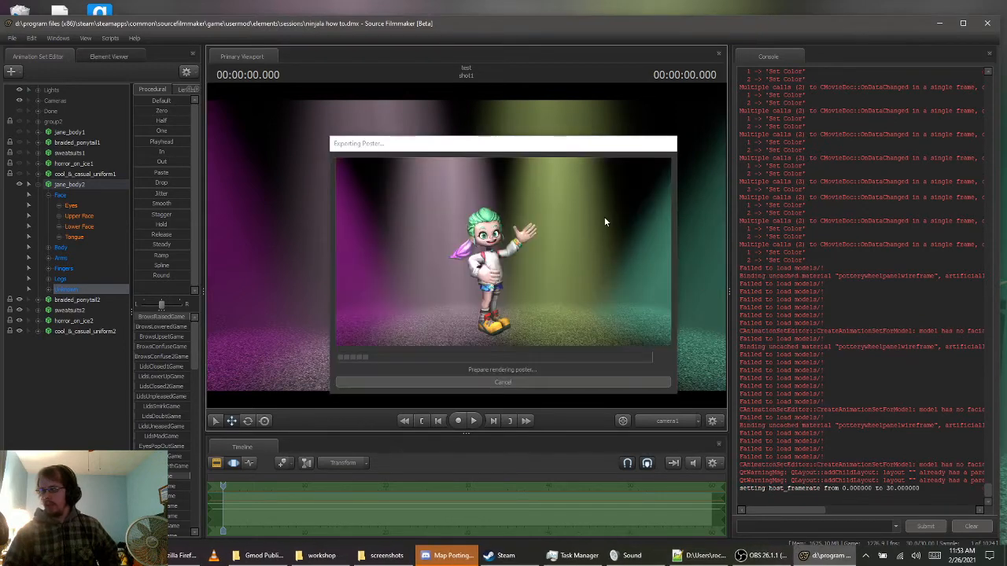
{"action": "left_click", "coordinate": [469, 382]}
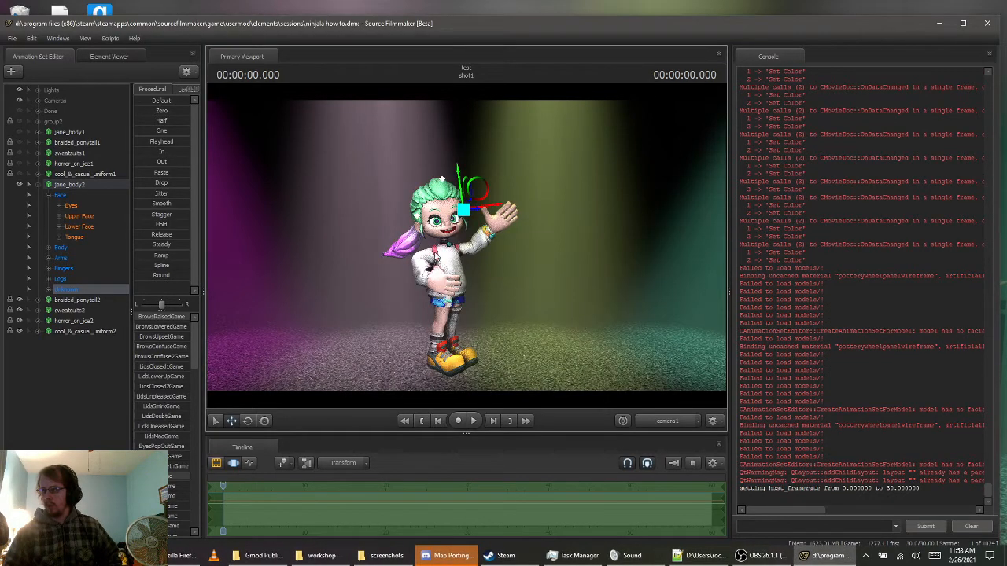
Save the current session and minimize Source Filmmaker to show the desktop
{"action": "left_click", "coordinate": [12, 38]}
{"action": "left_click", "coordinate": [22, 67]}
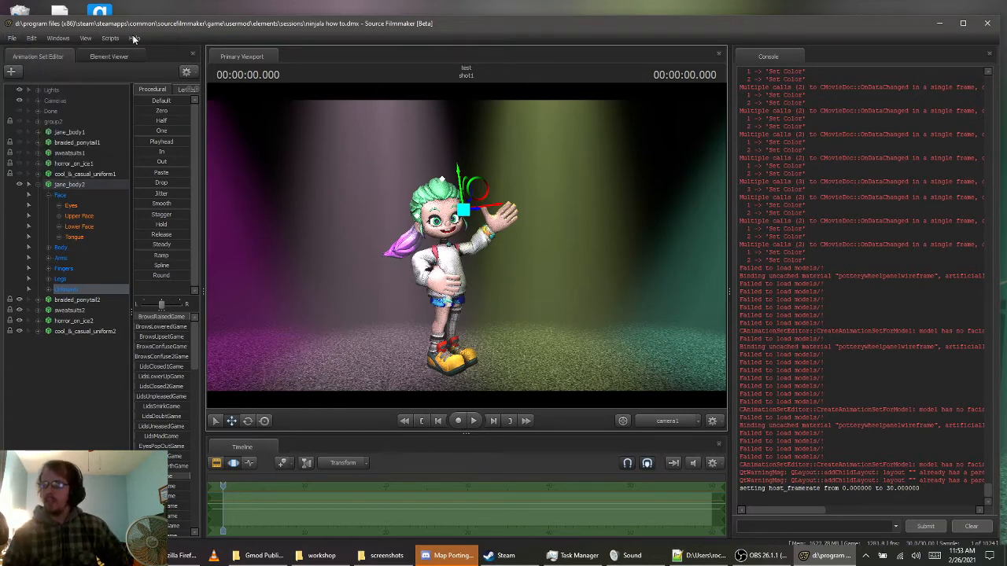
{"action": "left_click", "coordinate": [939, 23]}
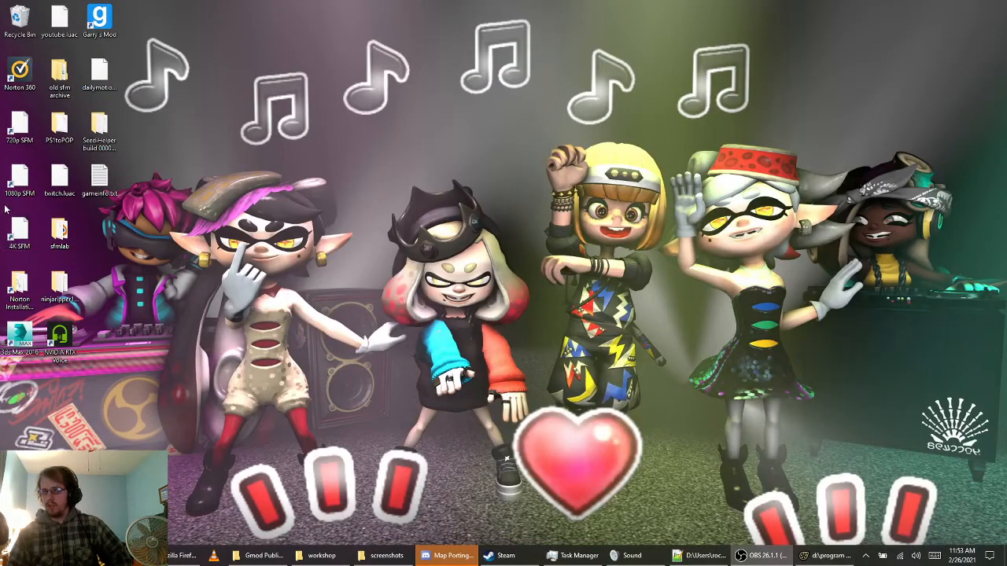
{"action": "left_click", "coordinate": [830, 556]}
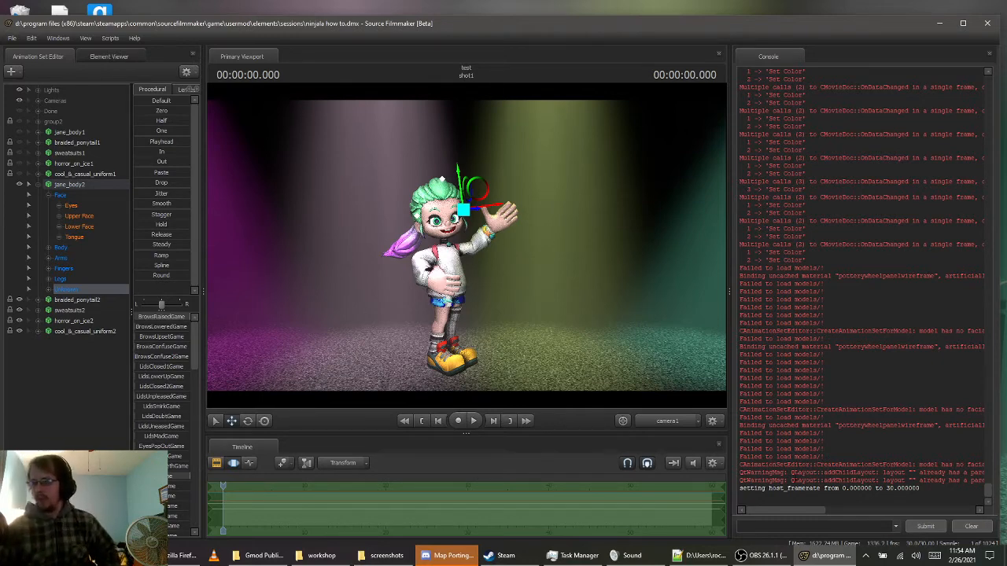
{"action": "left_click", "coordinate": [11, 38]}
{"action": "mouse_move", "coordinate": [63, 144]}
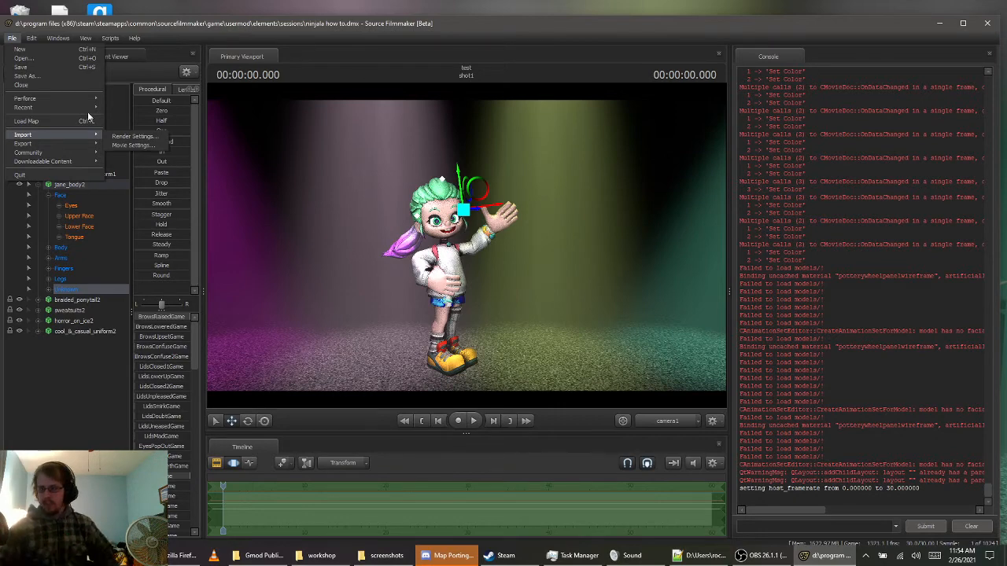
Launch Blender 2.8, dismiss its splash screen, and delete all default objects from the scene
{"action": "left_click", "coordinate": [14, 556]}
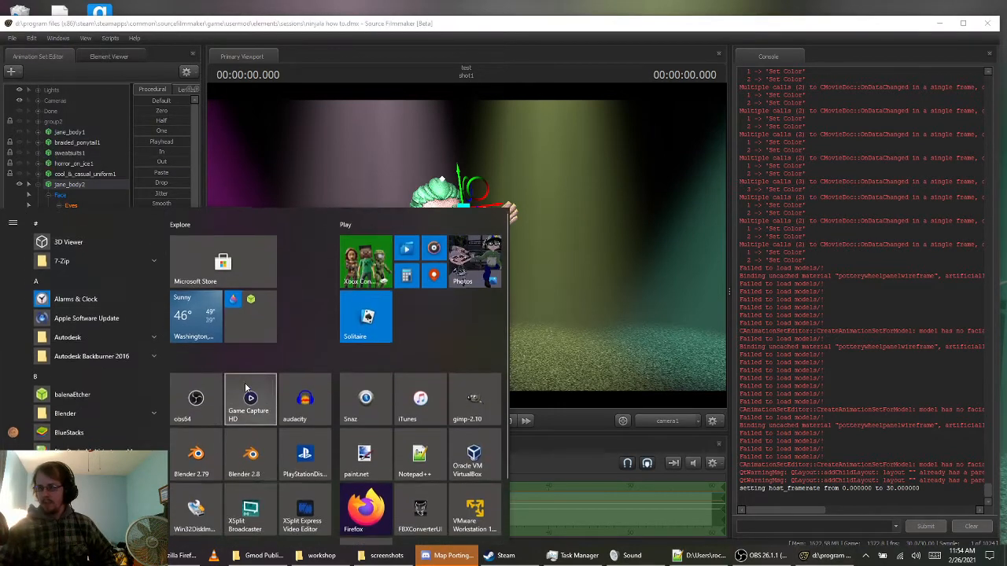
{"action": "left_click", "coordinate": [254, 461]}
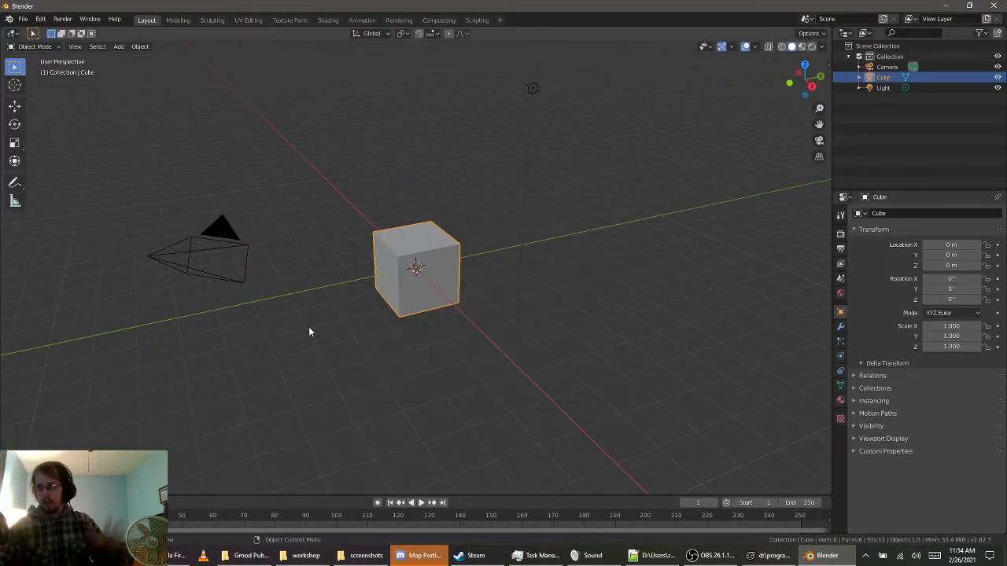
{"action": "left_click", "coordinate": [309, 329]}
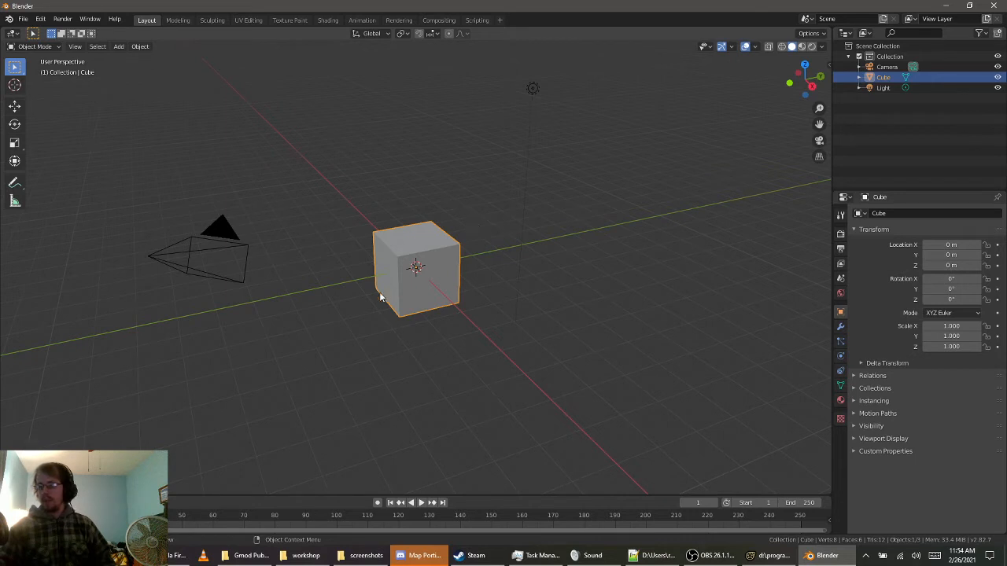
{"action": "key", "text": "a"}
{"action": "key", "text": "Delete"}
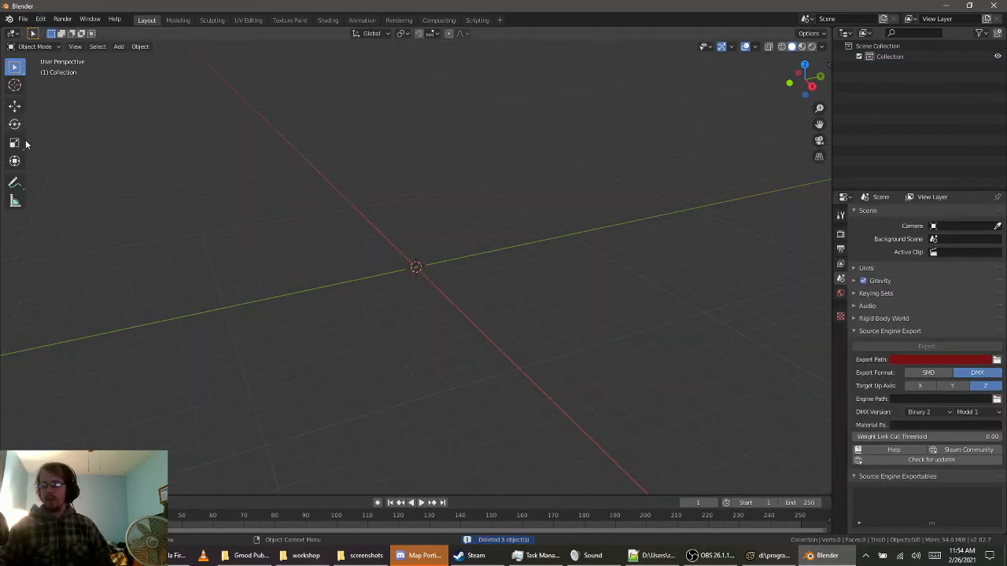
Review the file import options available for bringing models into the empty scene
{"action": "left_click", "coordinate": [119, 46]}
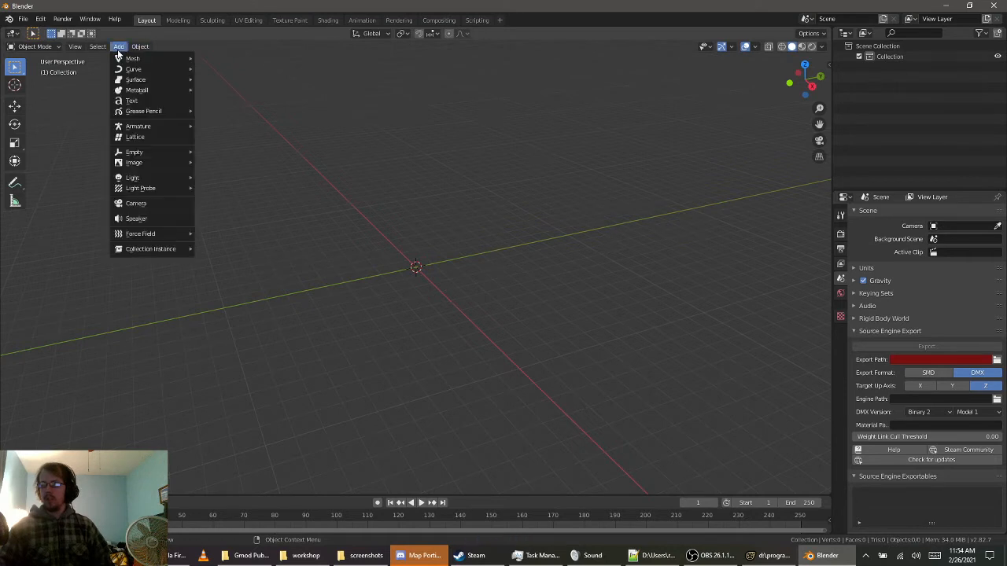
{"action": "left_click", "coordinate": [24, 19]}
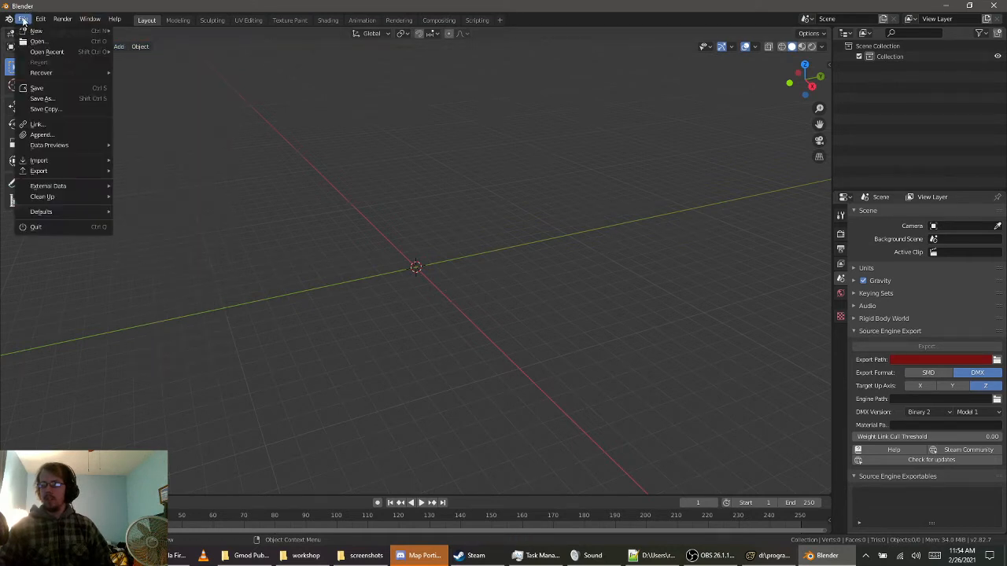
{"action": "mouse_move", "coordinate": [73, 163]}
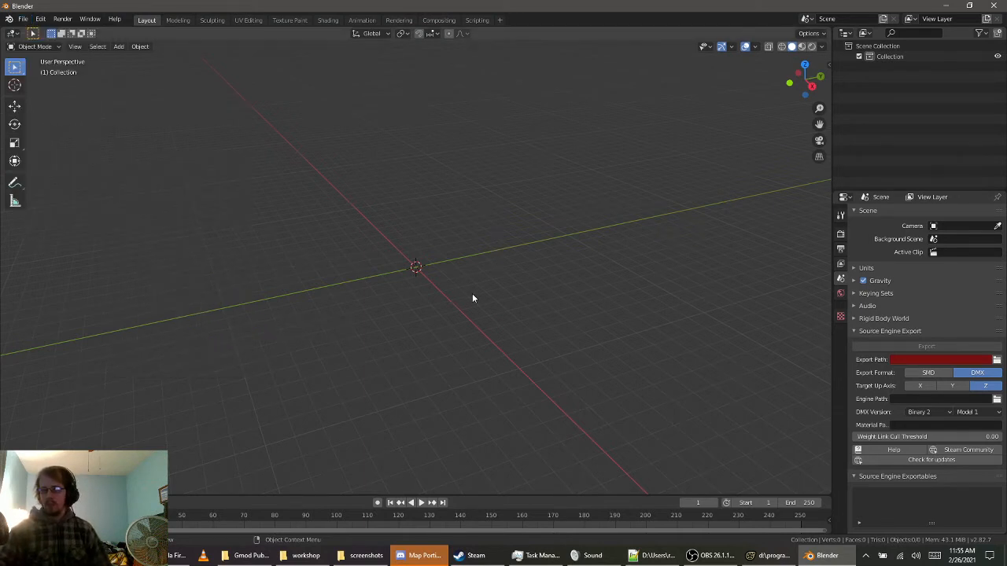
{"action": "middle_click_drag", "start_coordinate": [443, 308], "coordinate": [438, 300]}
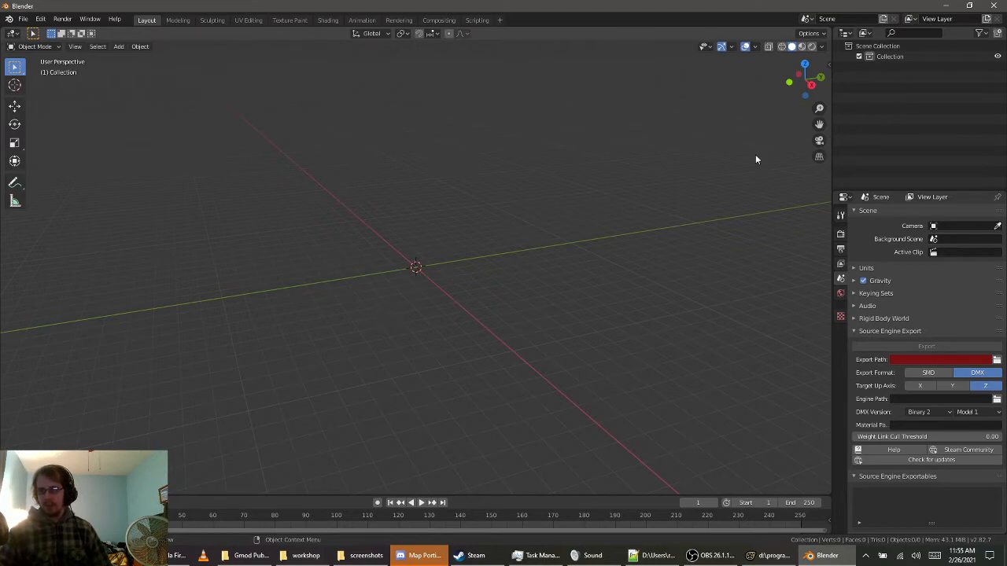
{"action": "left_click", "coordinate": [941, 6]}
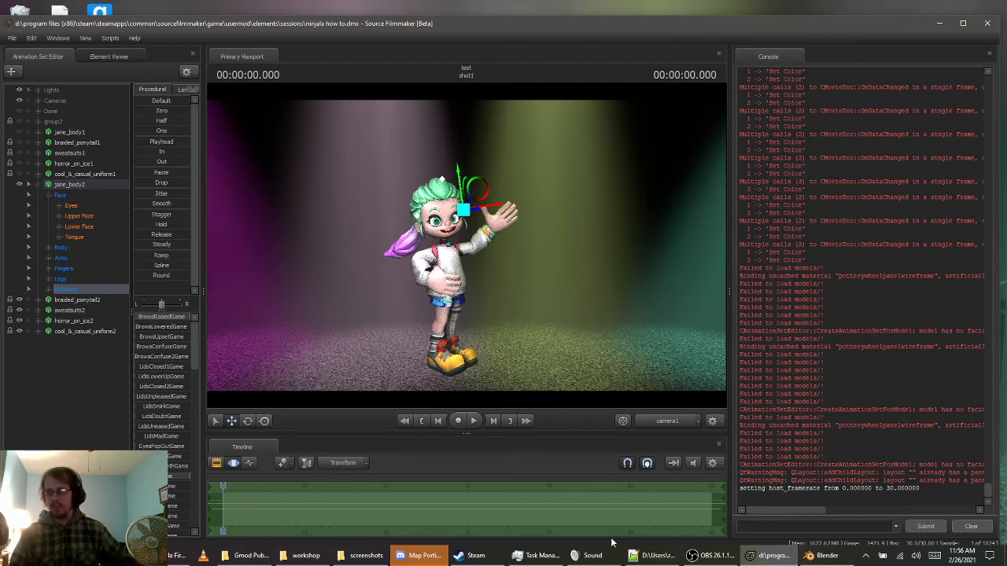
{"action": "left_click", "coordinate": [822, 555]}
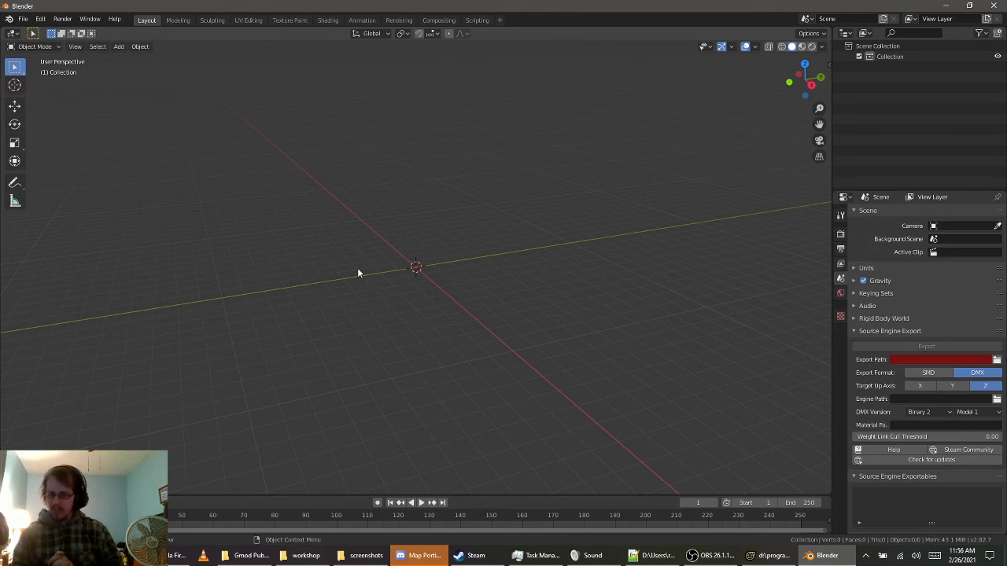
{"action": "left_click", "coordinate": [947, 6]}
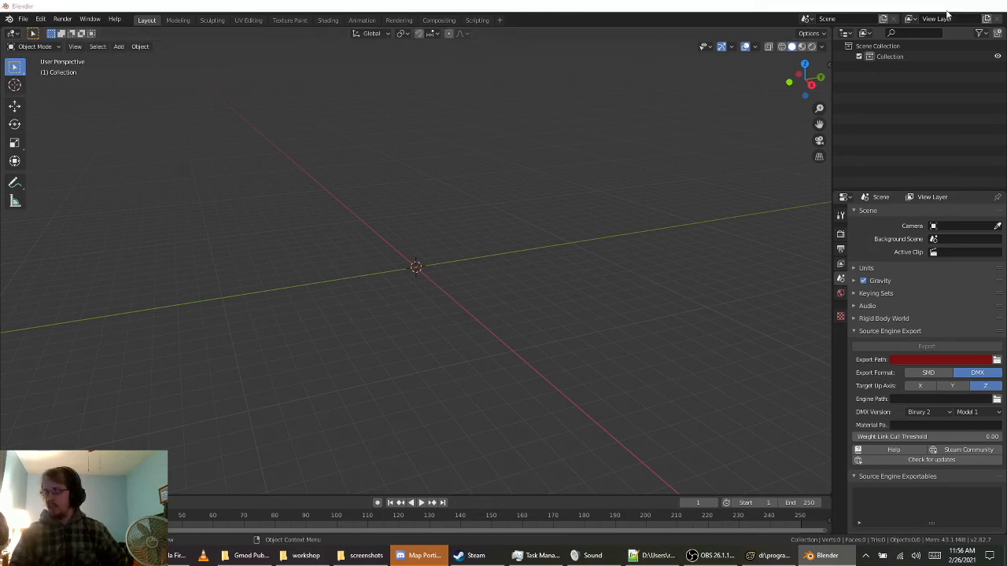